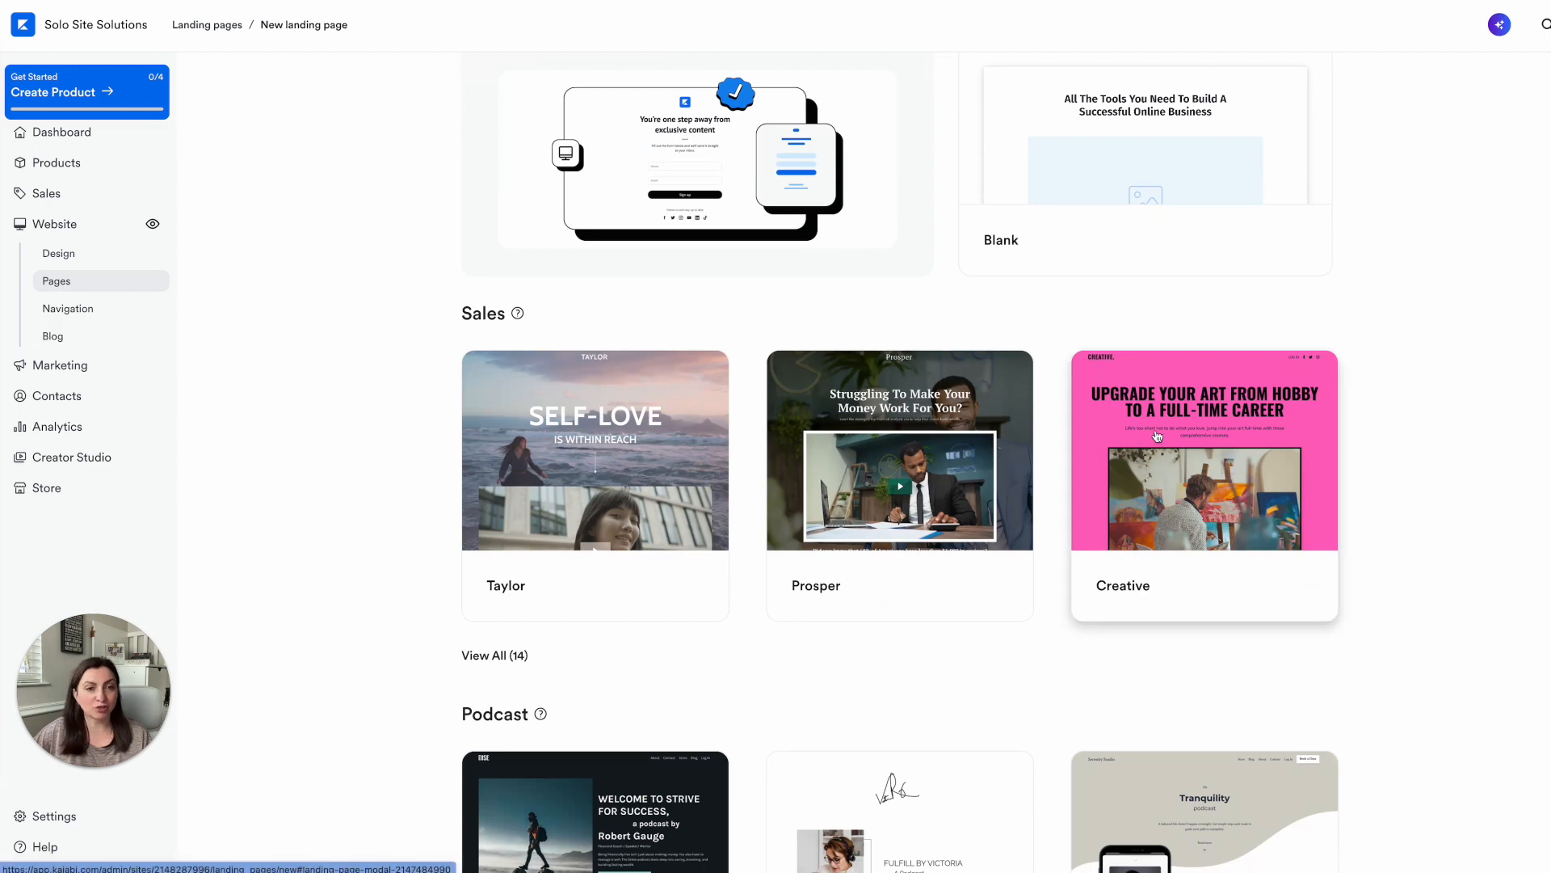
Step: Browse the landing page templates and expand the full list of Opt-in templates
scroll(1157, 436, down, 11)
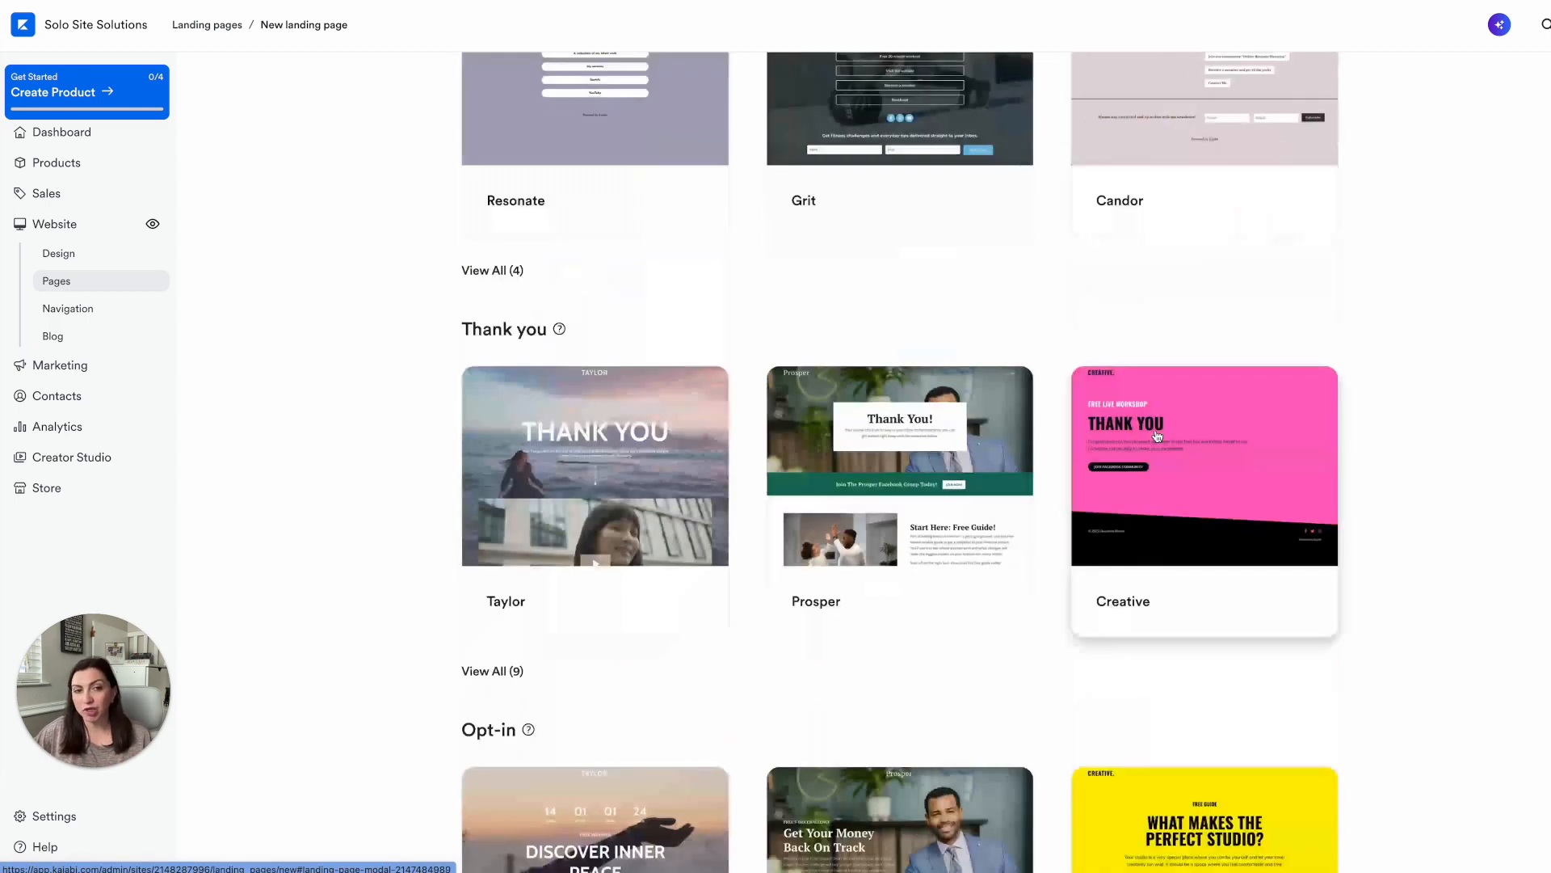
scroll(1157, 436, up, 3)
scroll(1158, 437, down, 4)
scroll(1157, 436, down, 4)
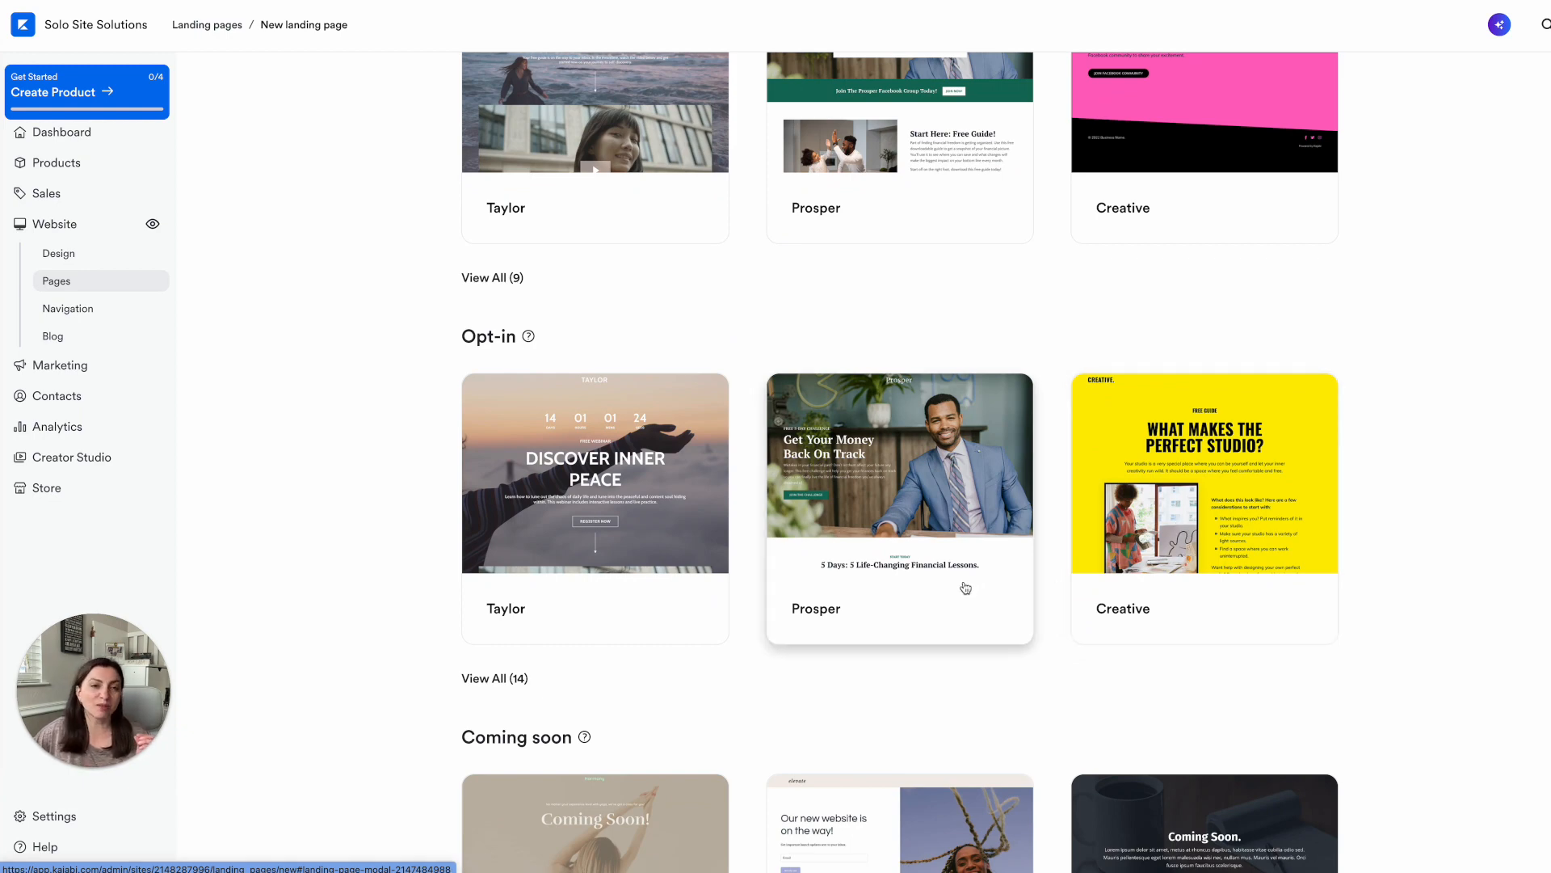
click(511, 680)
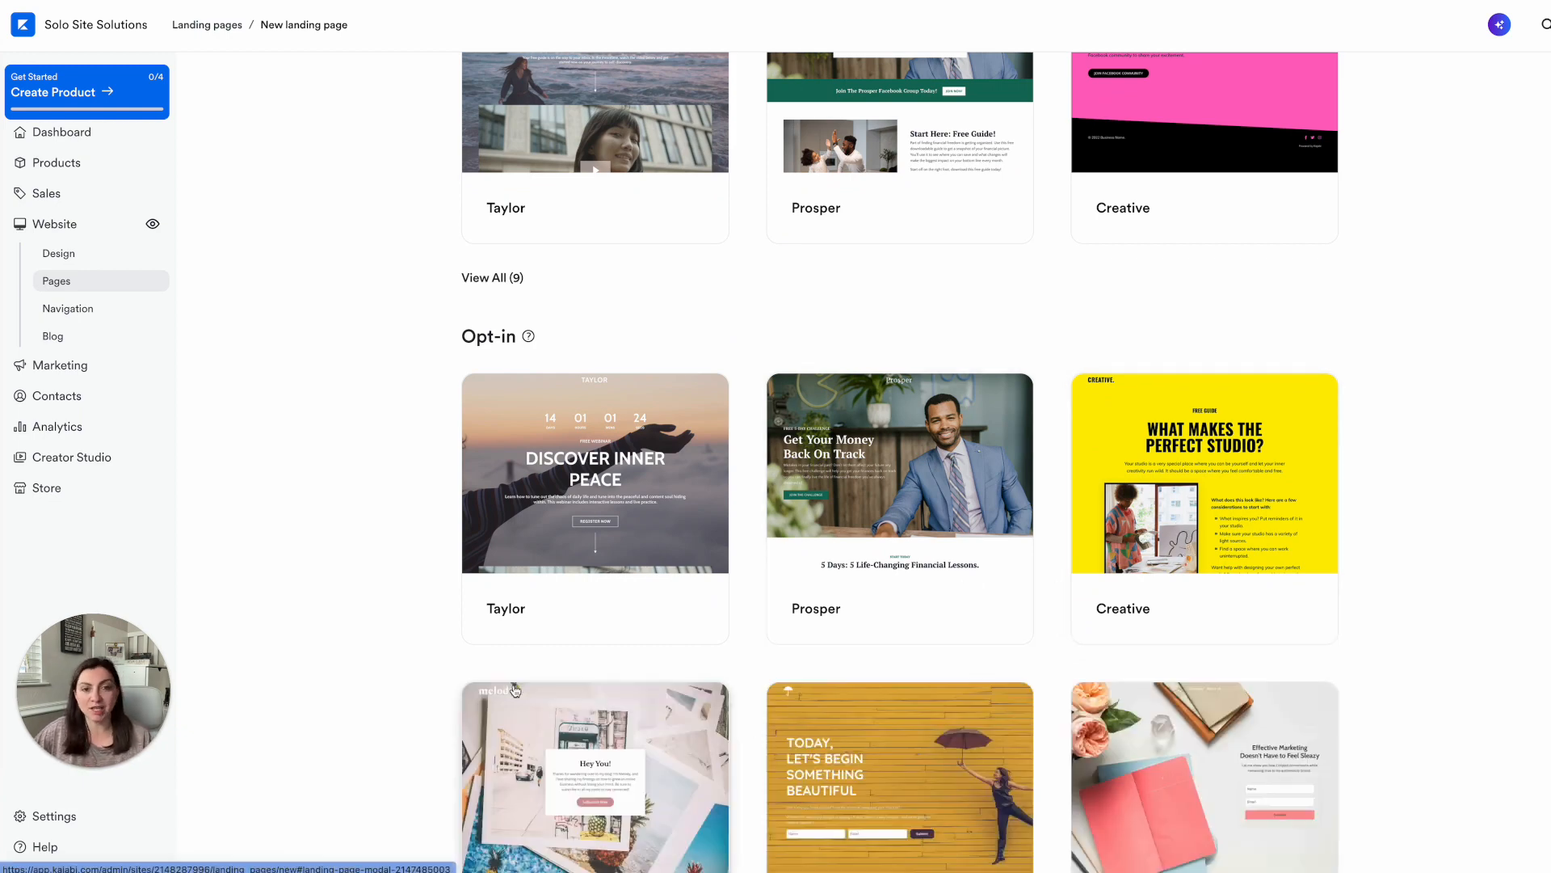
scroll(518, 692, down, 5)
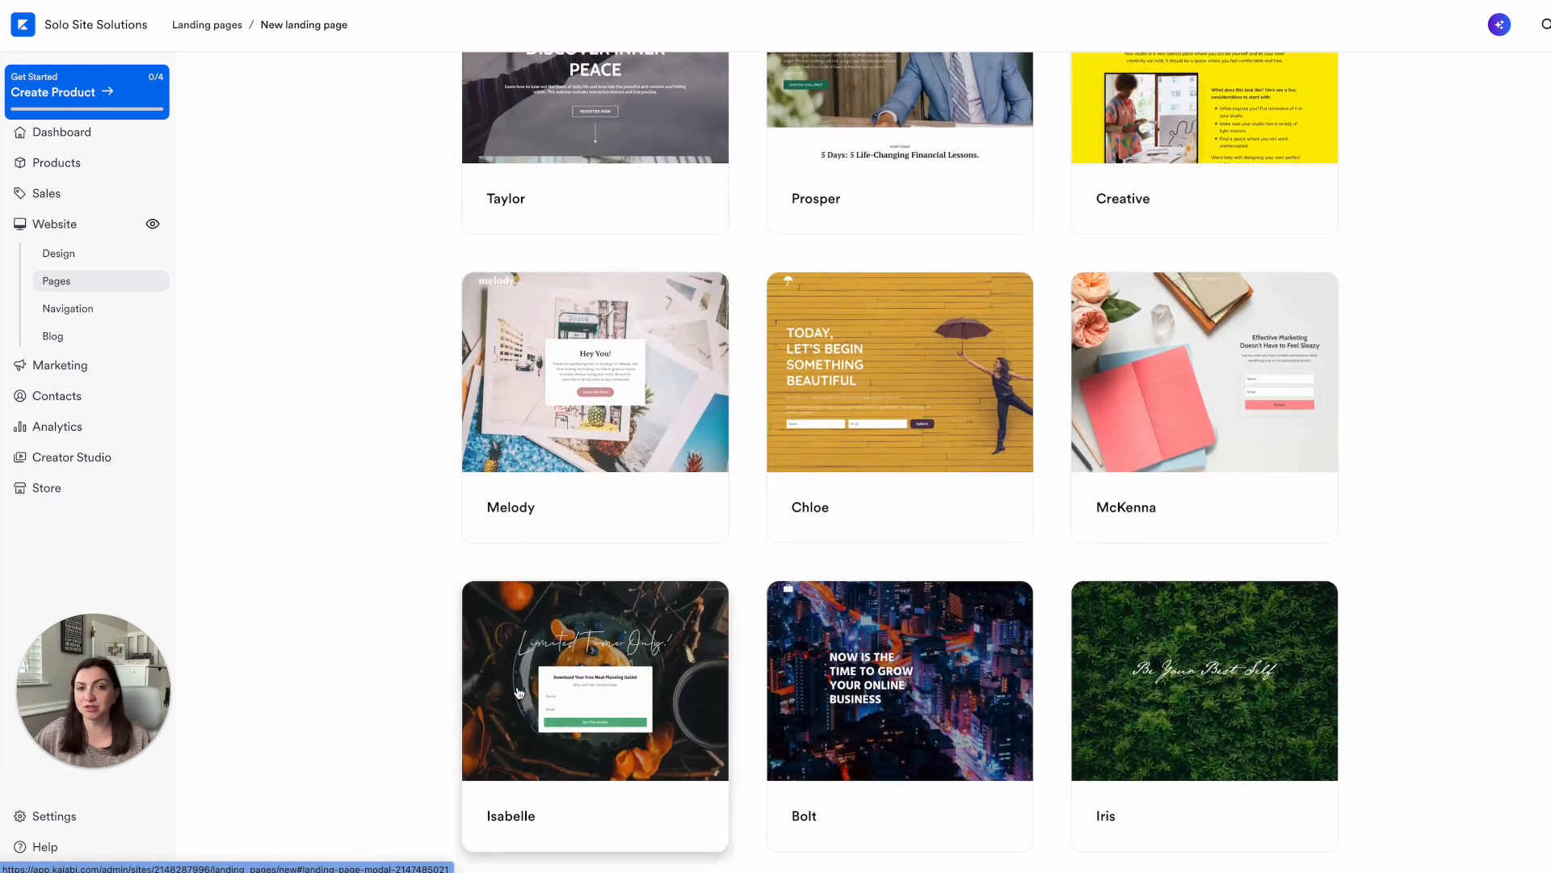
scroll(724, 598, up, 3)
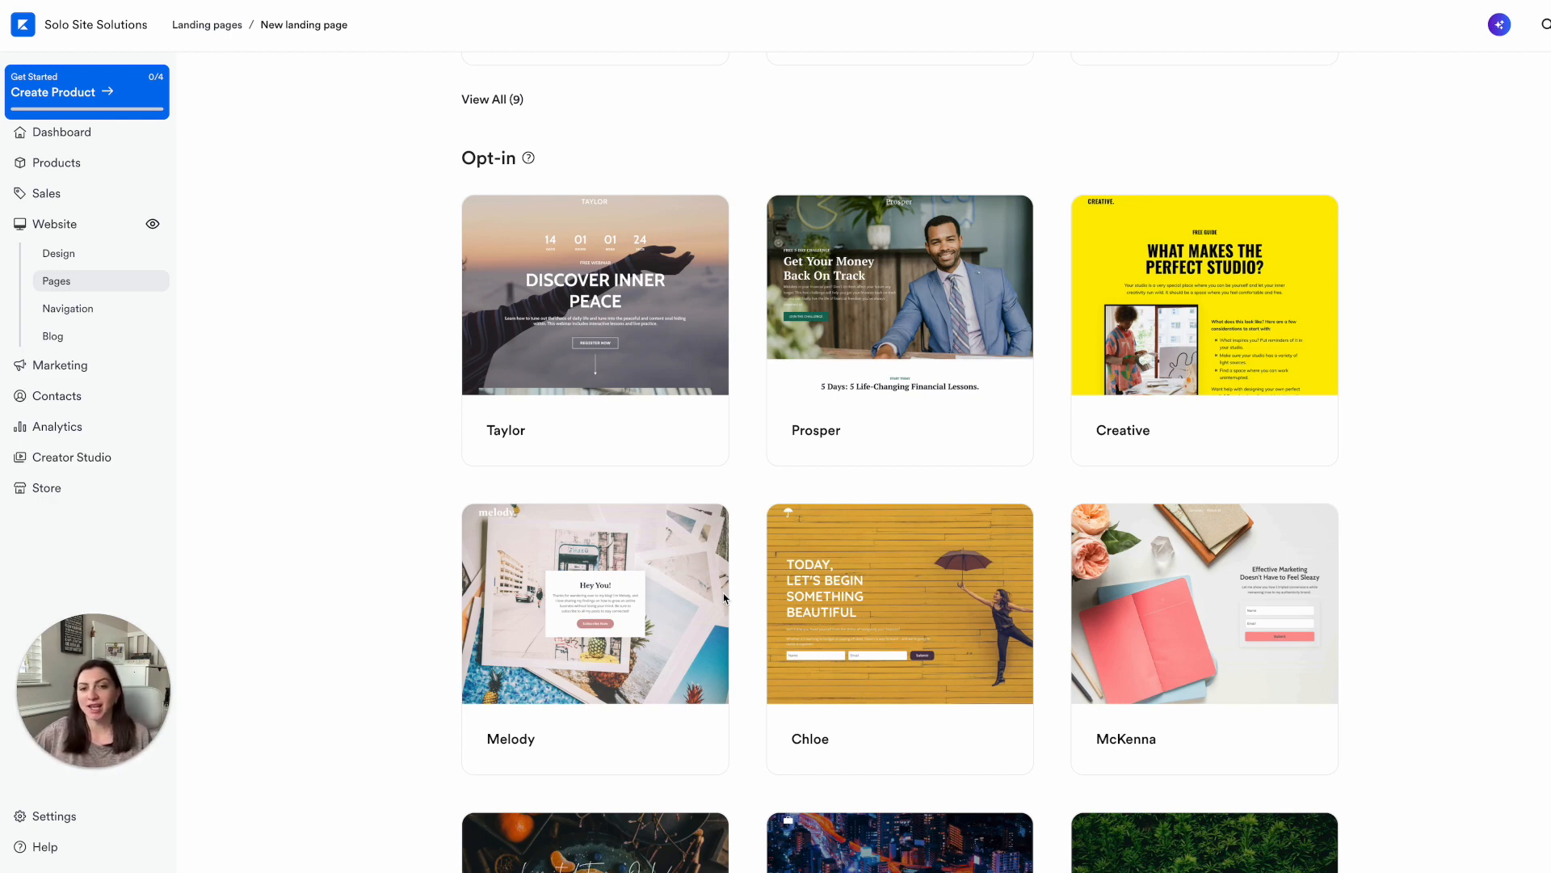
scroll(724, 597, down, 5)
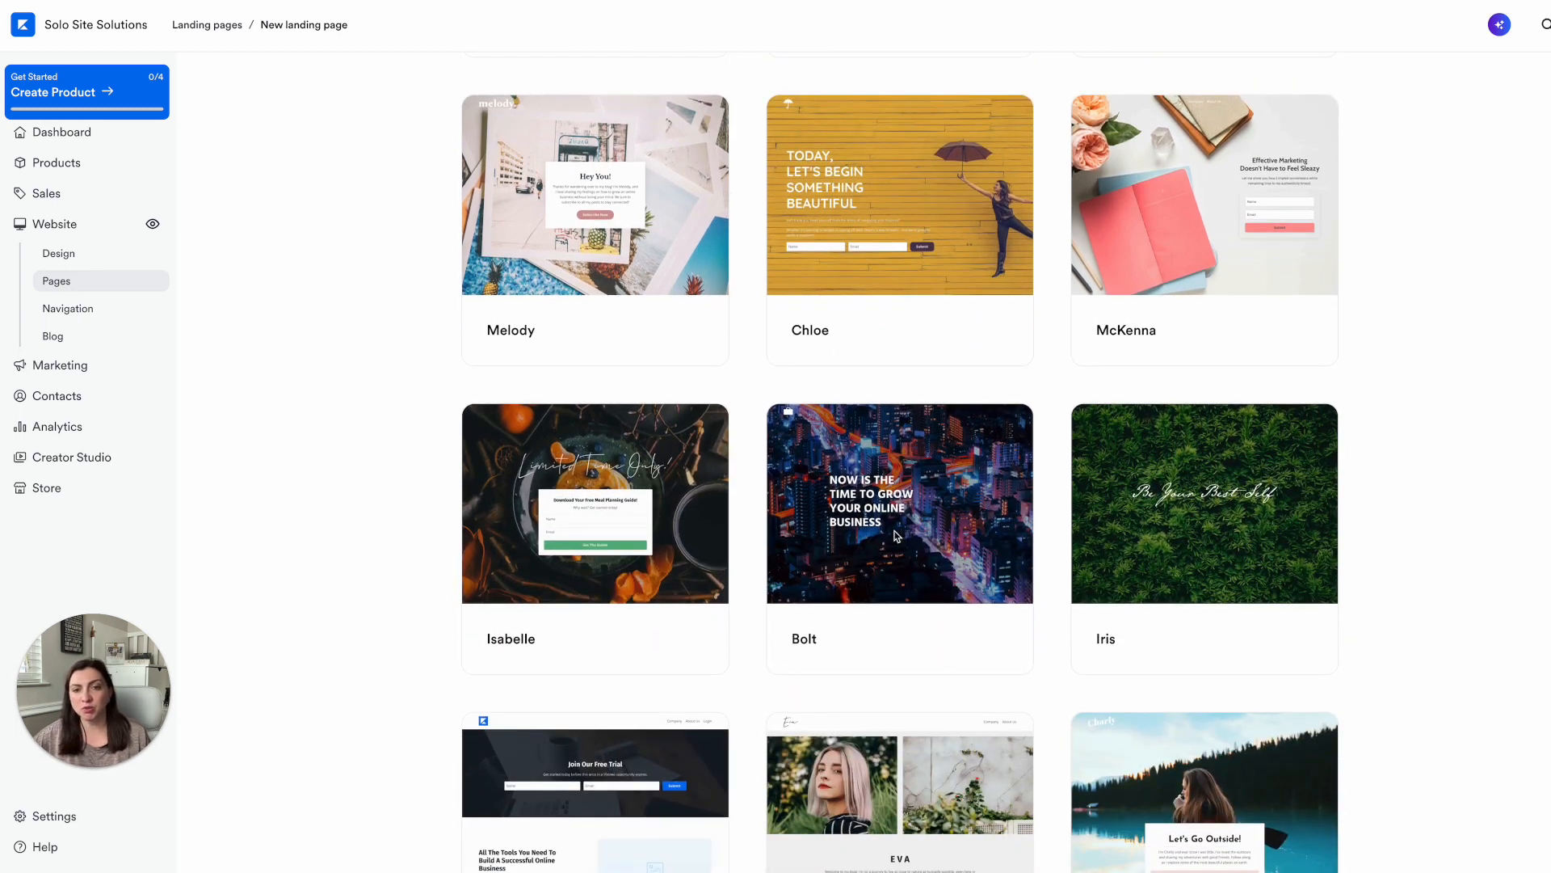
Step: Create a landing page titled "Opt-in Page" from the Bolt opt-in template
click(926, 572)
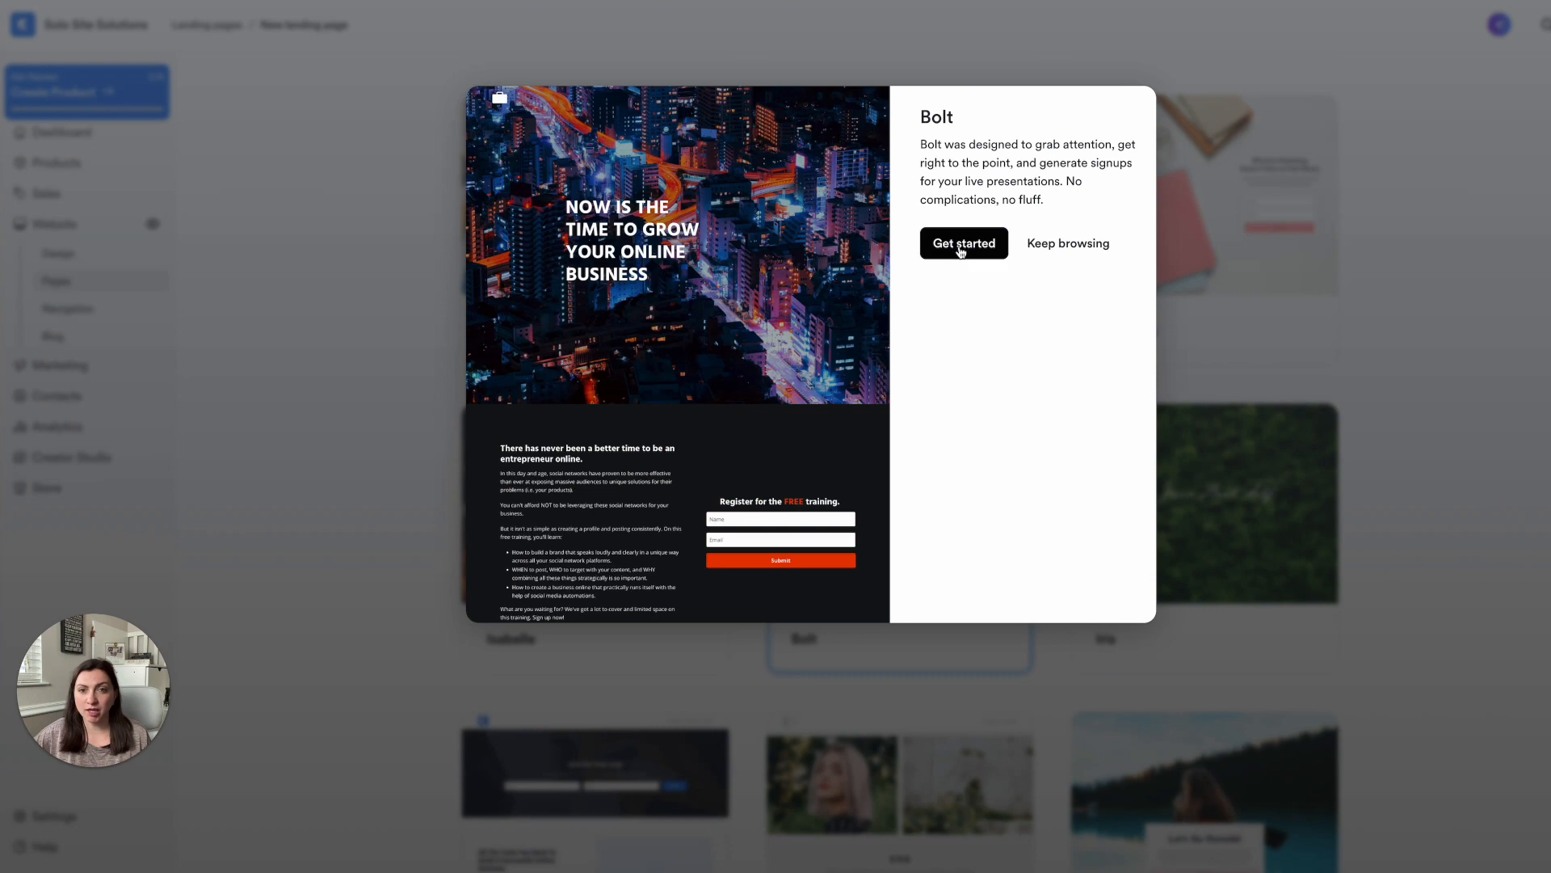
click(960, 244)
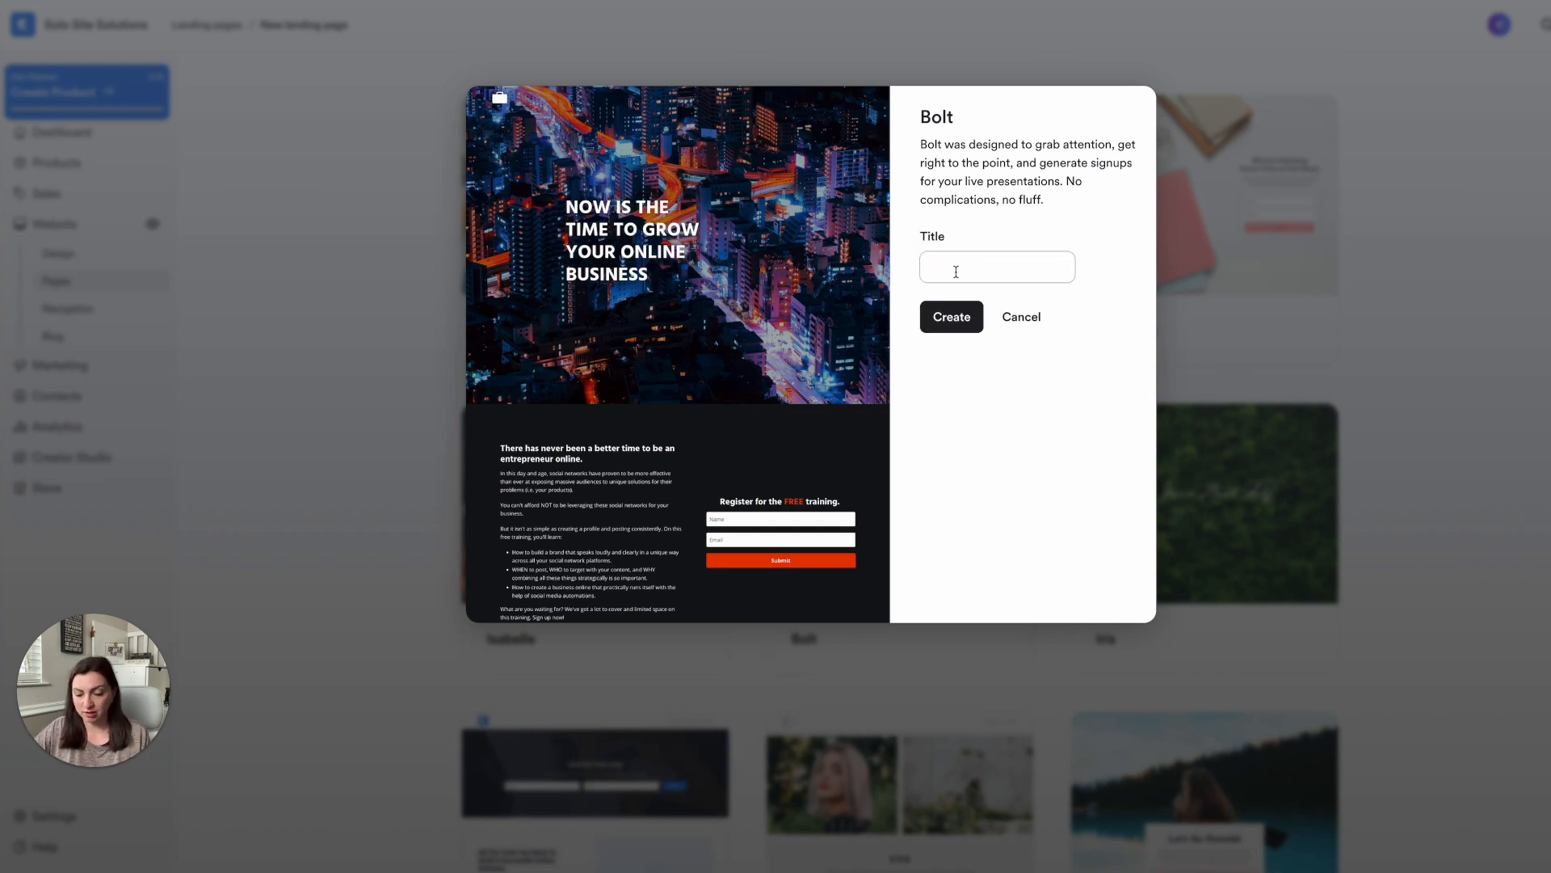
text(Opt-in Page)
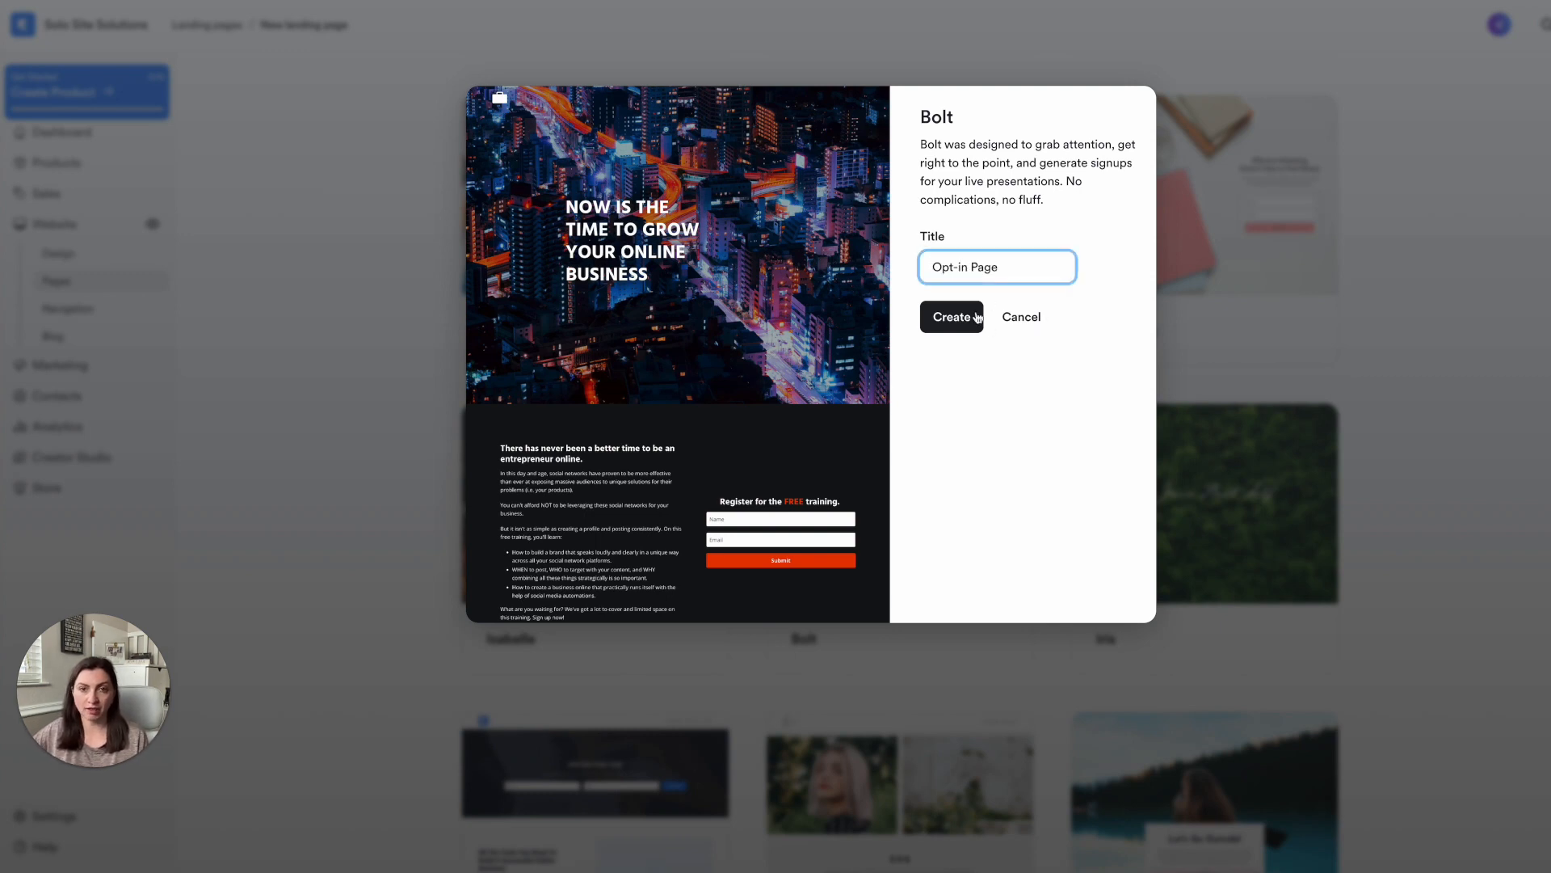
click(976, 316)
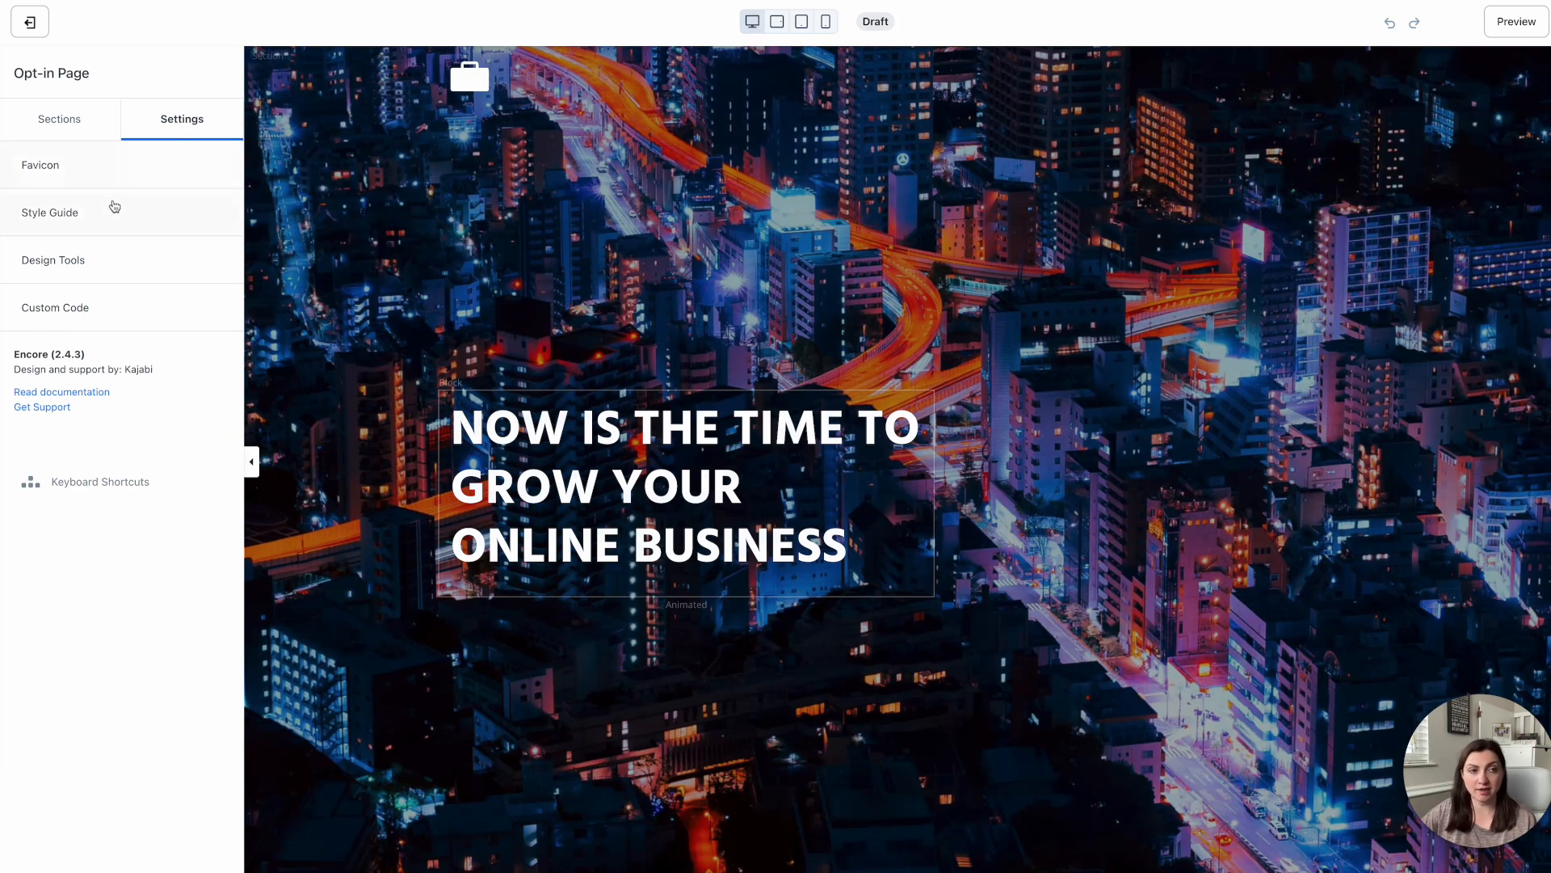
Step: Open the page's style guide and set the primary color to the purple preset (RGB 155, 89, 182)
click(45, 211)
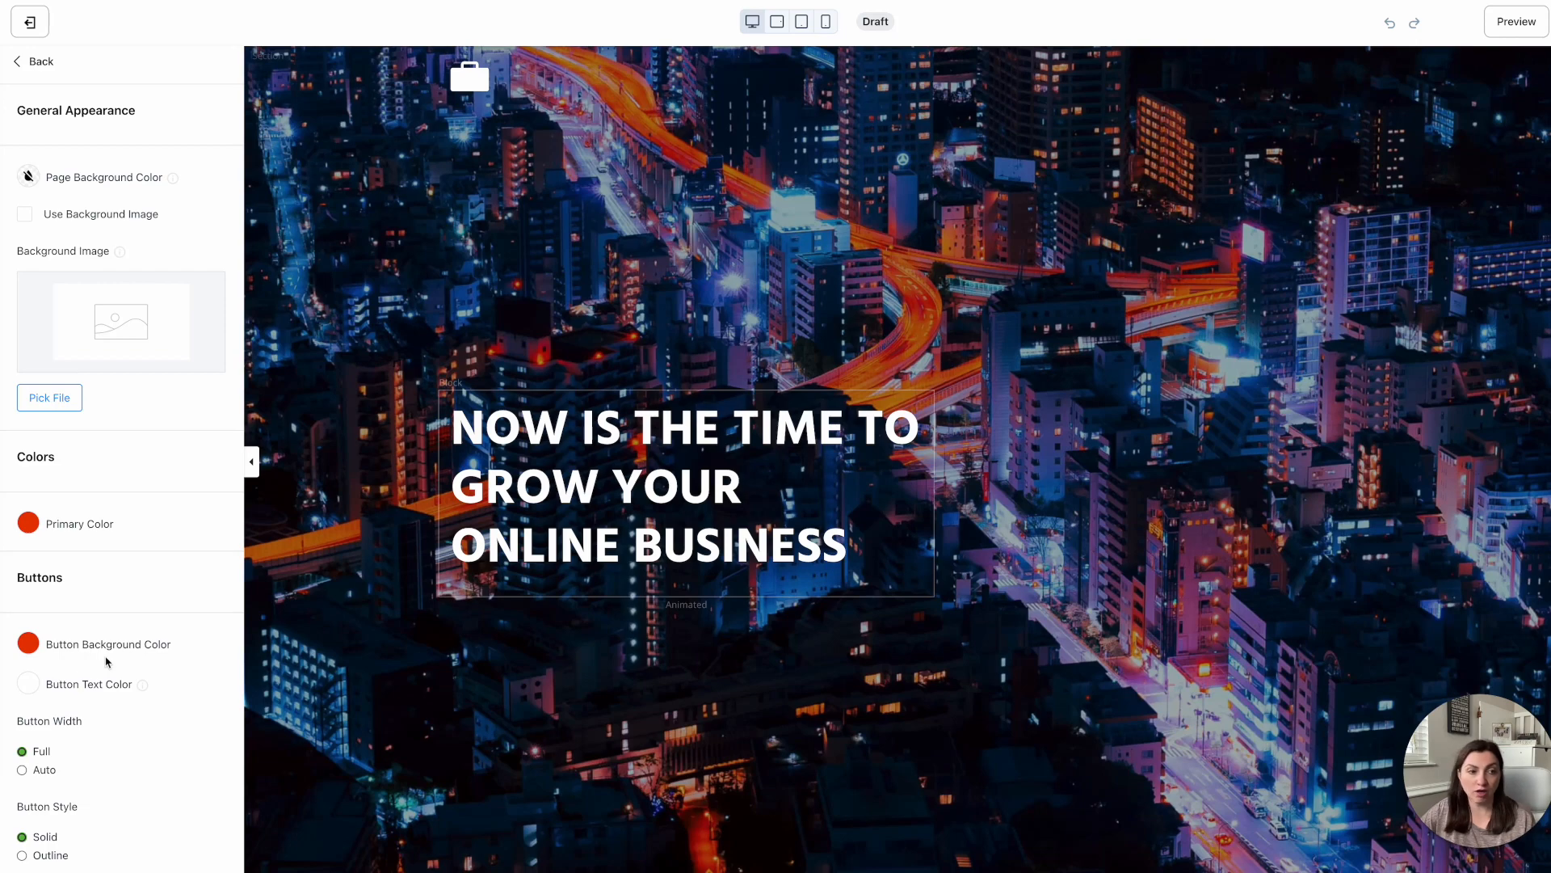
scroll(106, 661, down, 2)
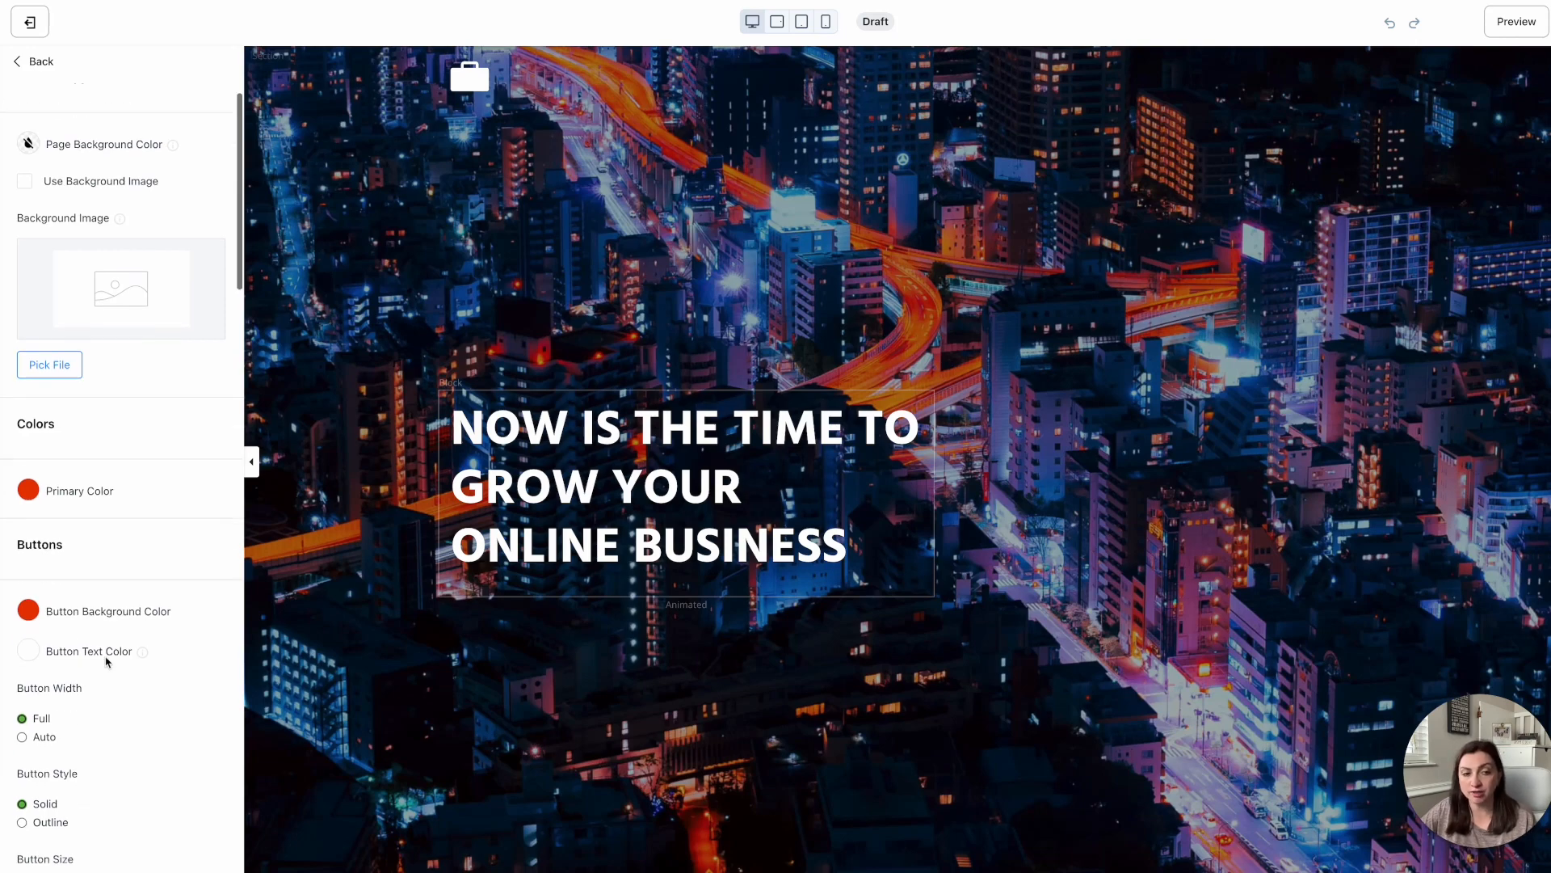
scroll(129, 667, up, 2)
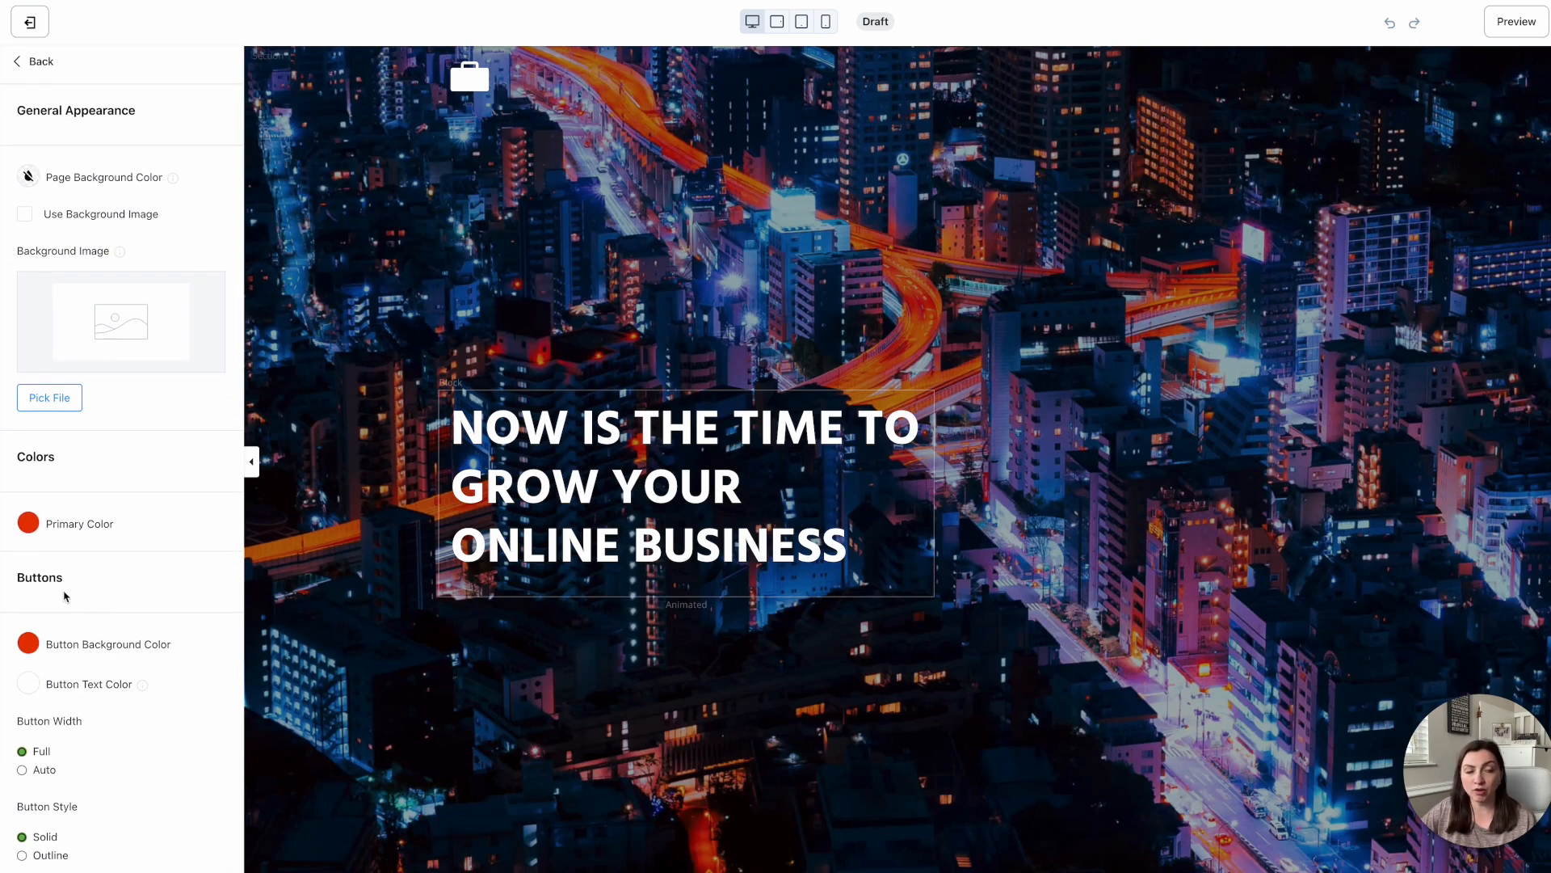
click(28, 523)
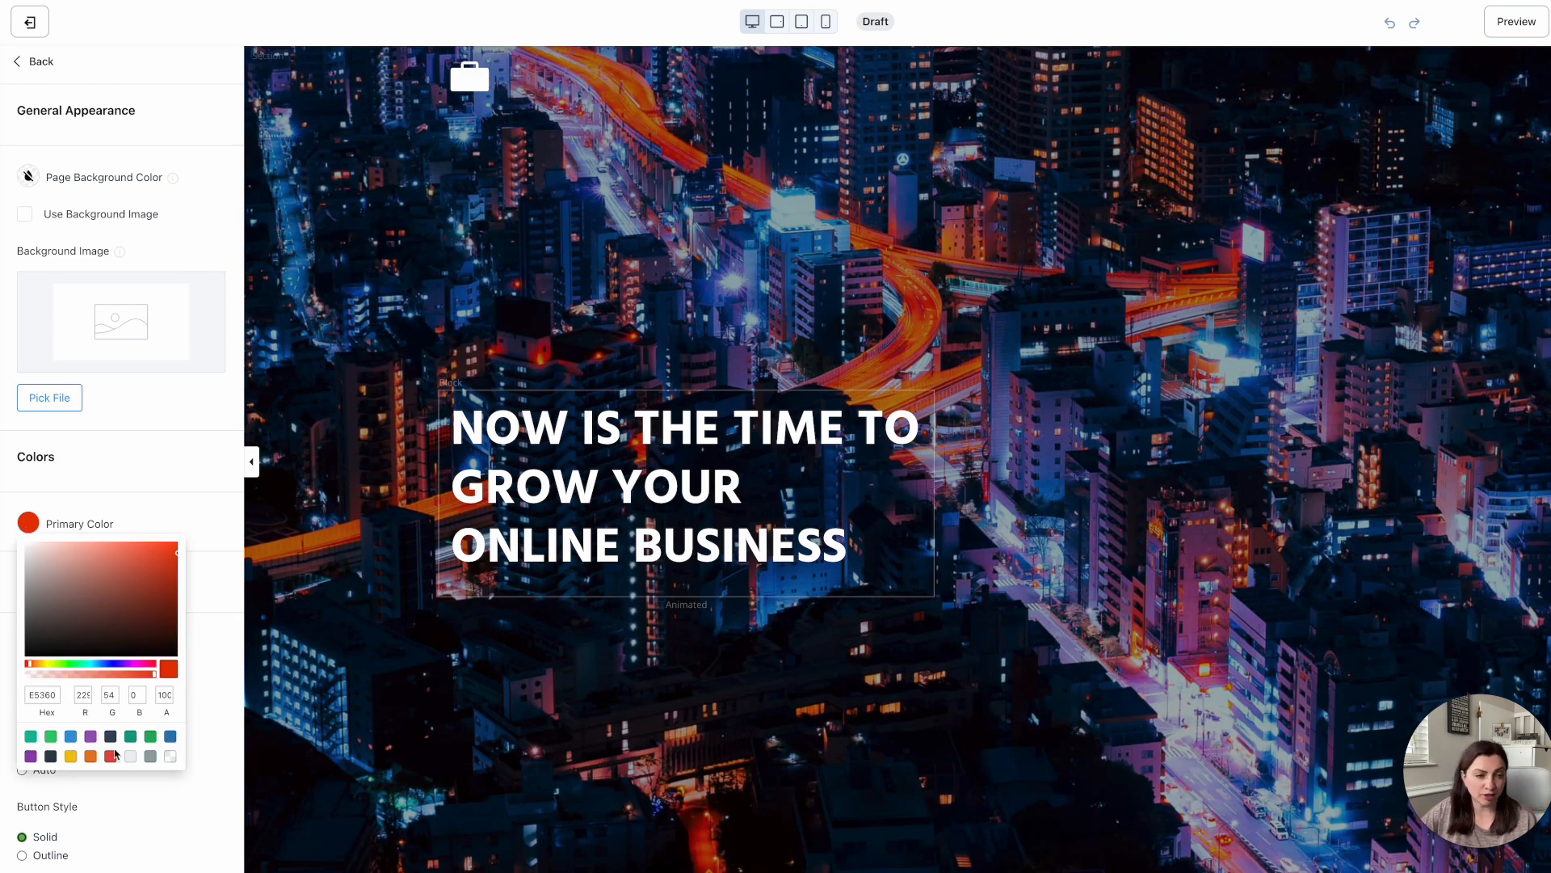
click(91, 736)
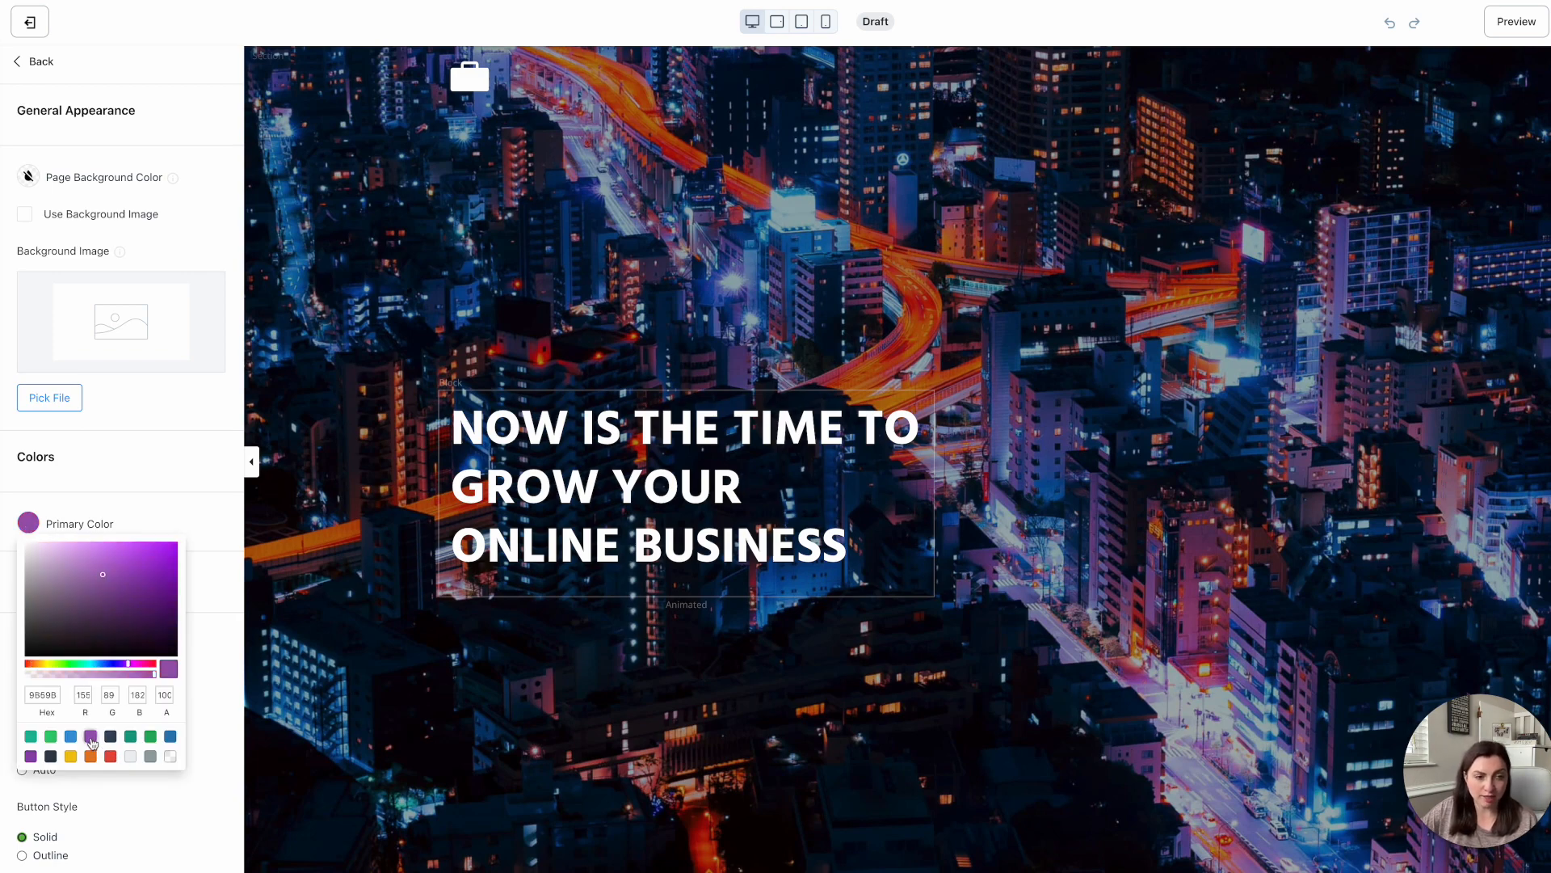
click(142, 487)
Step: Set the button background color to white (FFFFFF) and the button border radius to 0
click(34, 647)
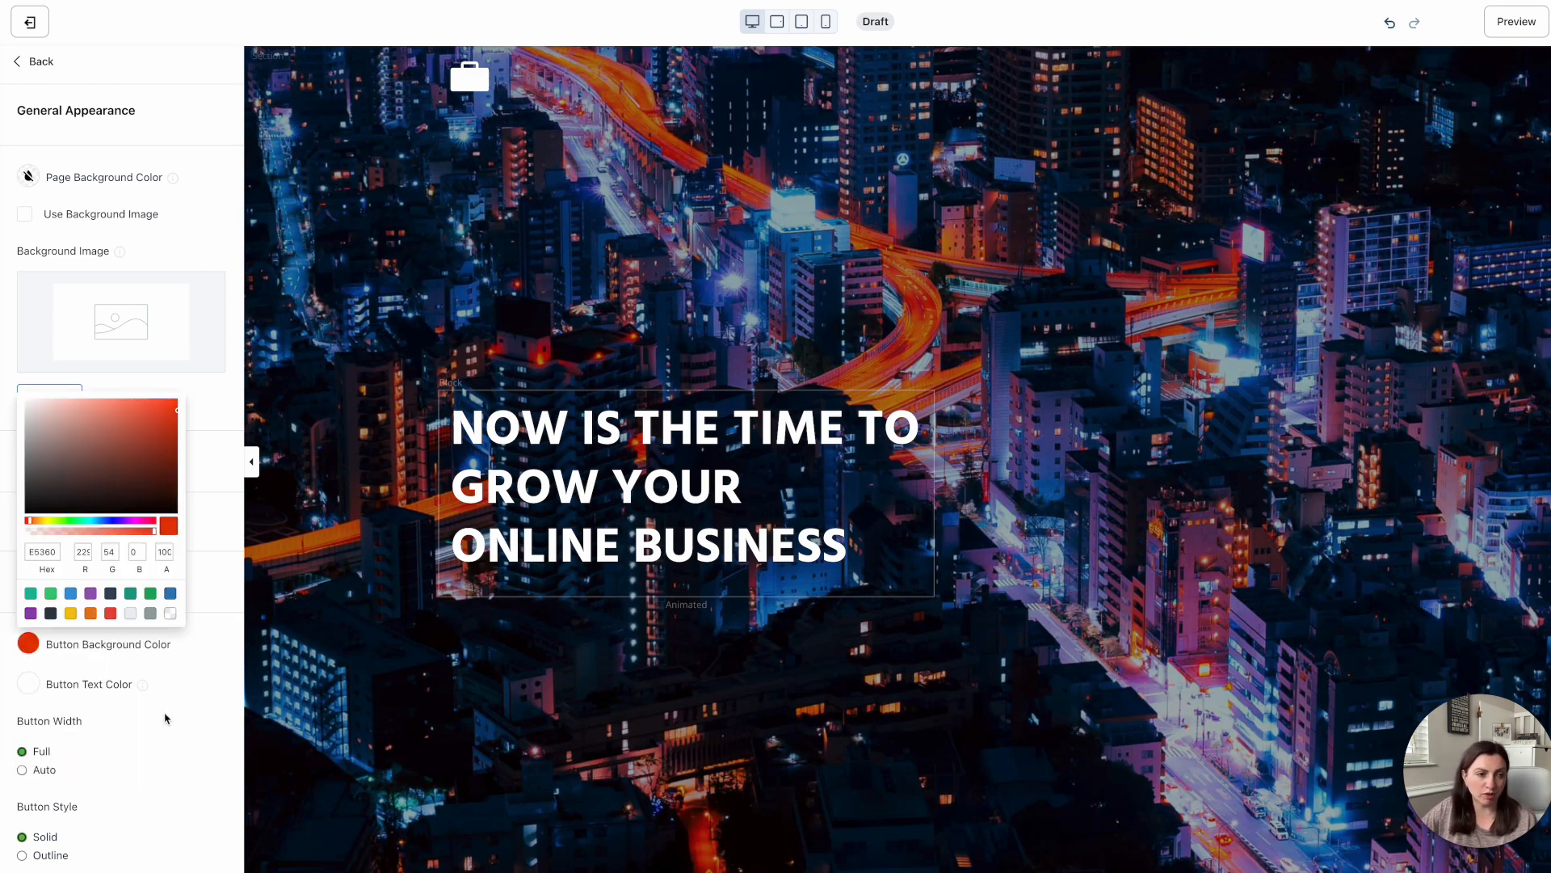
click(175, 705)
click(30, 651)
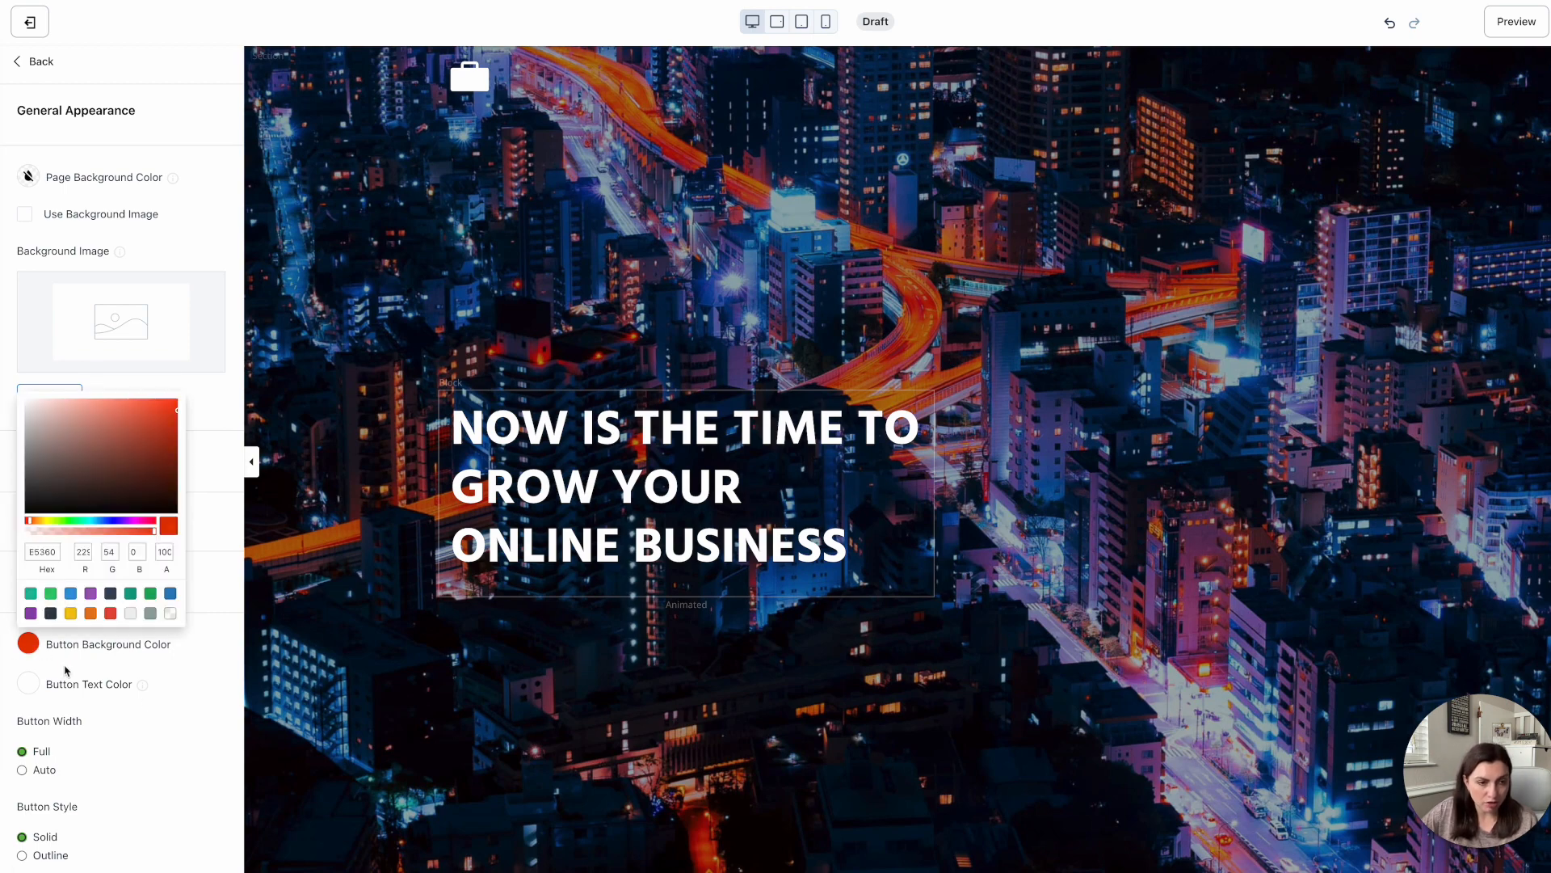
drag(39, 506, 8, 395)
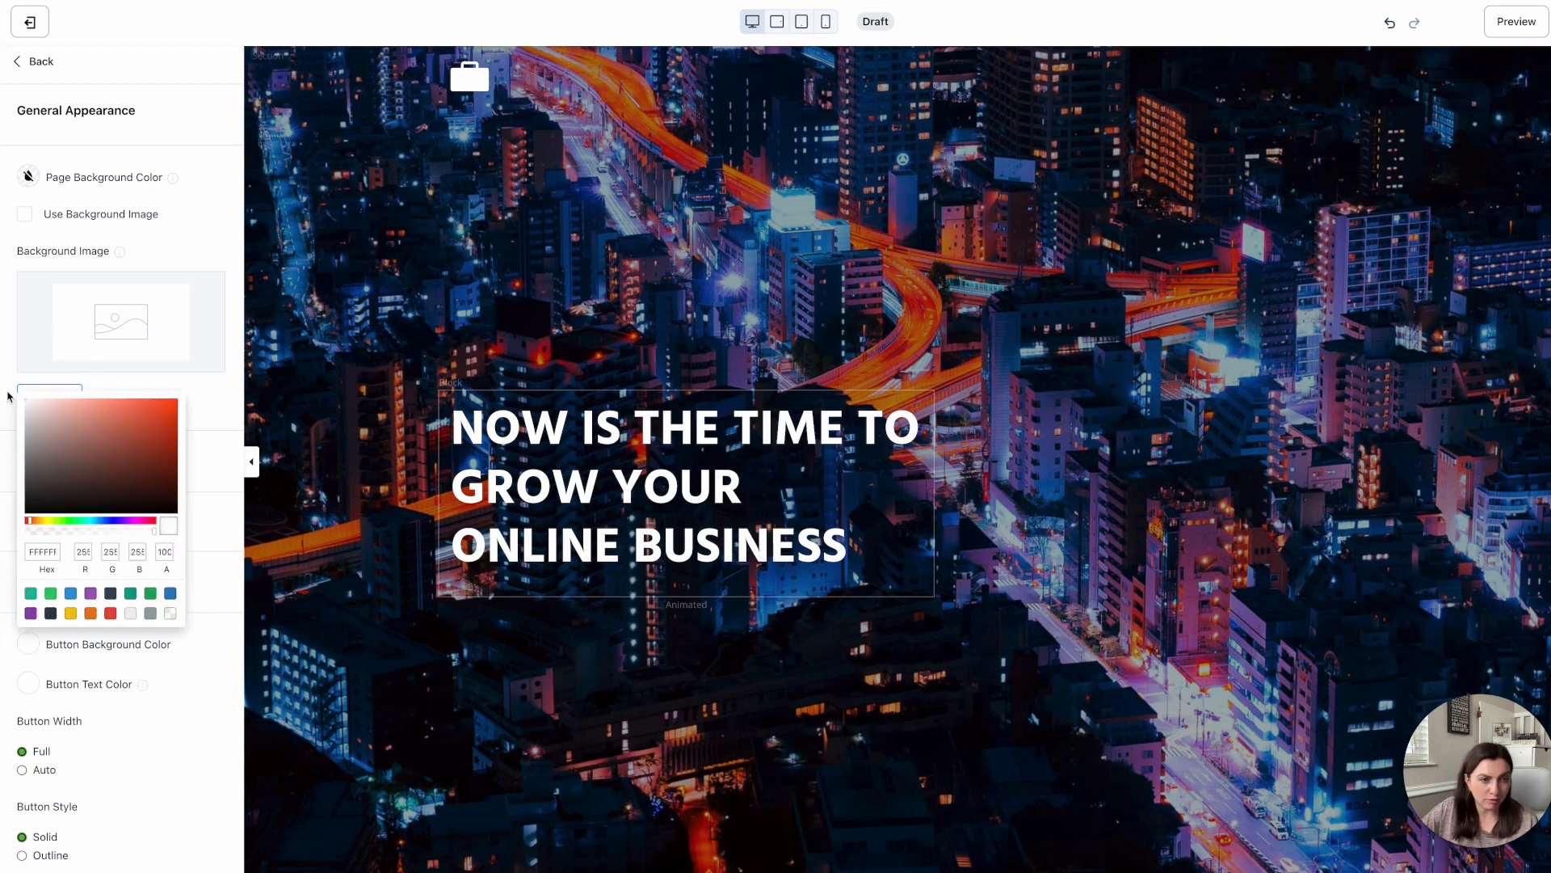
scroll(69, 251, down, 6)
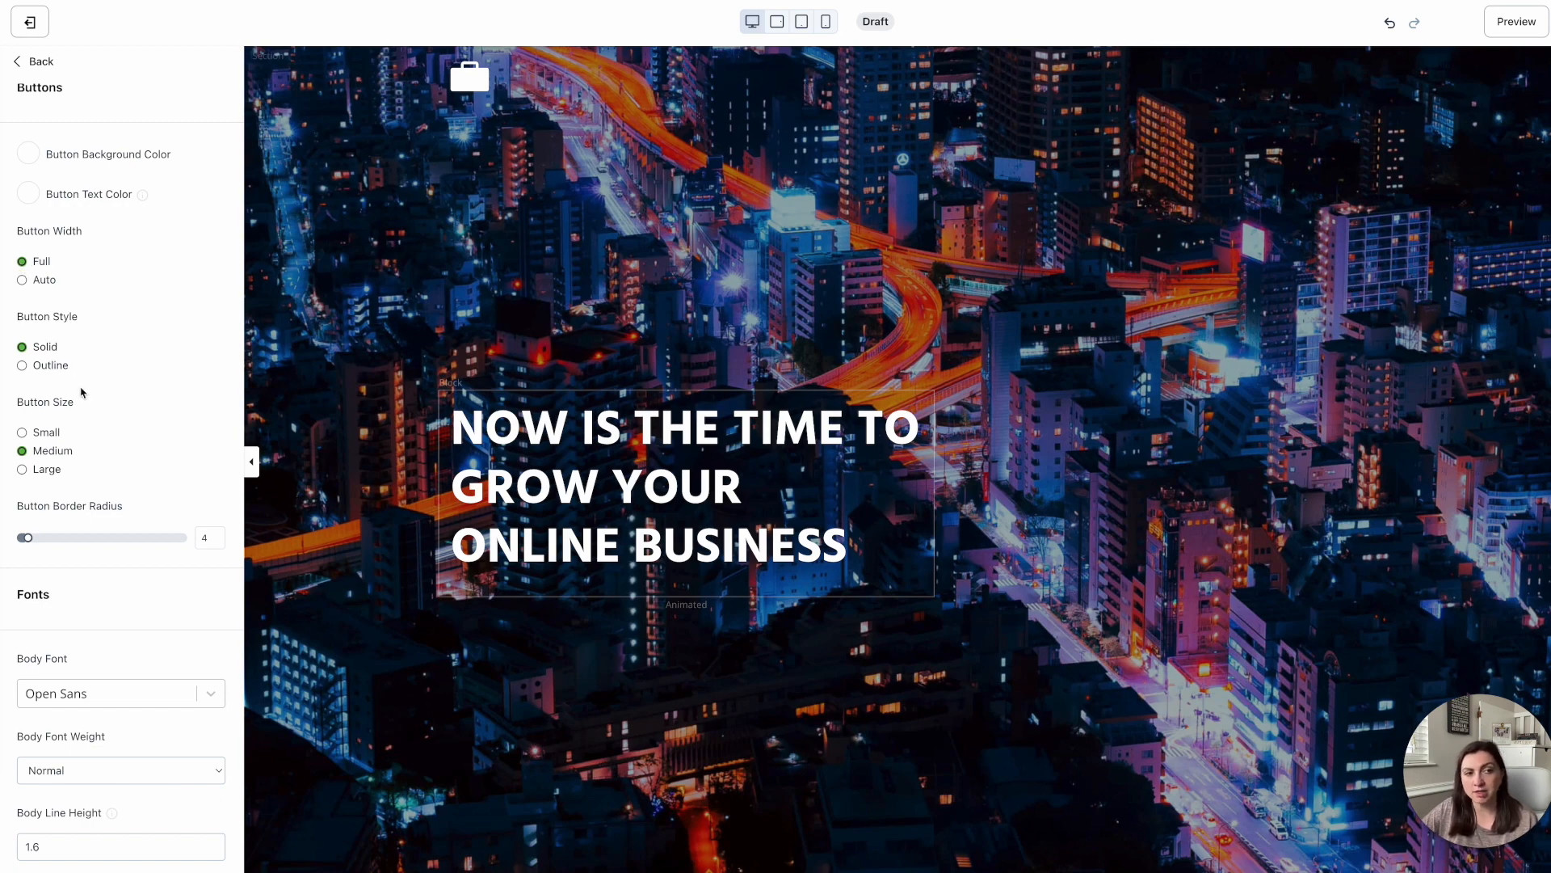
drag(26, 537, 11, 540)
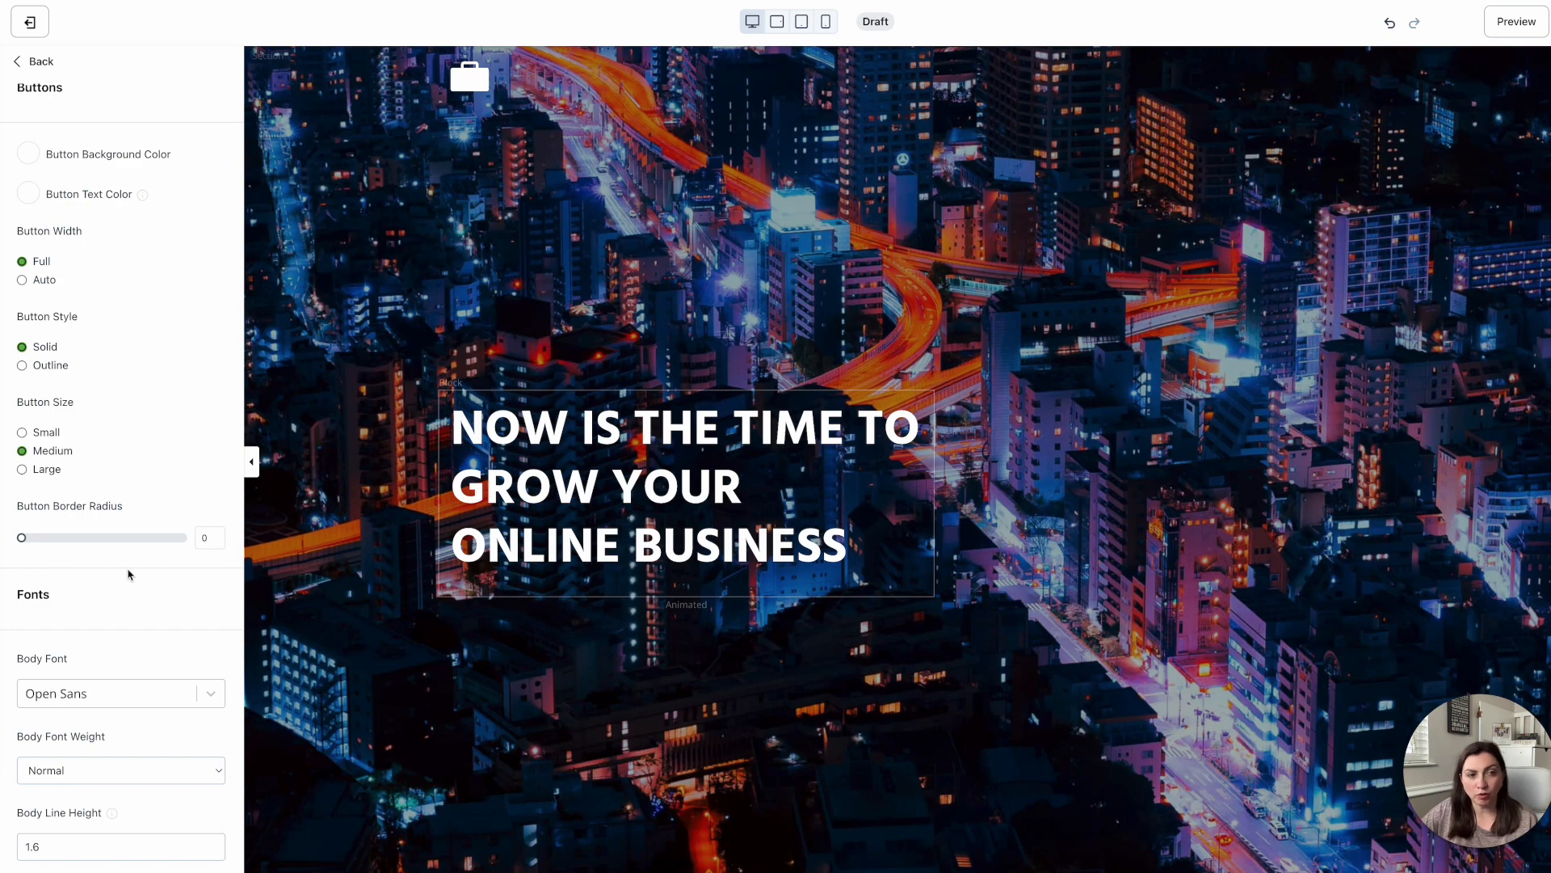
Step: Set the body font to Montserrat and the heading font to Playfair Display
scroll(128, 574, down, 4)
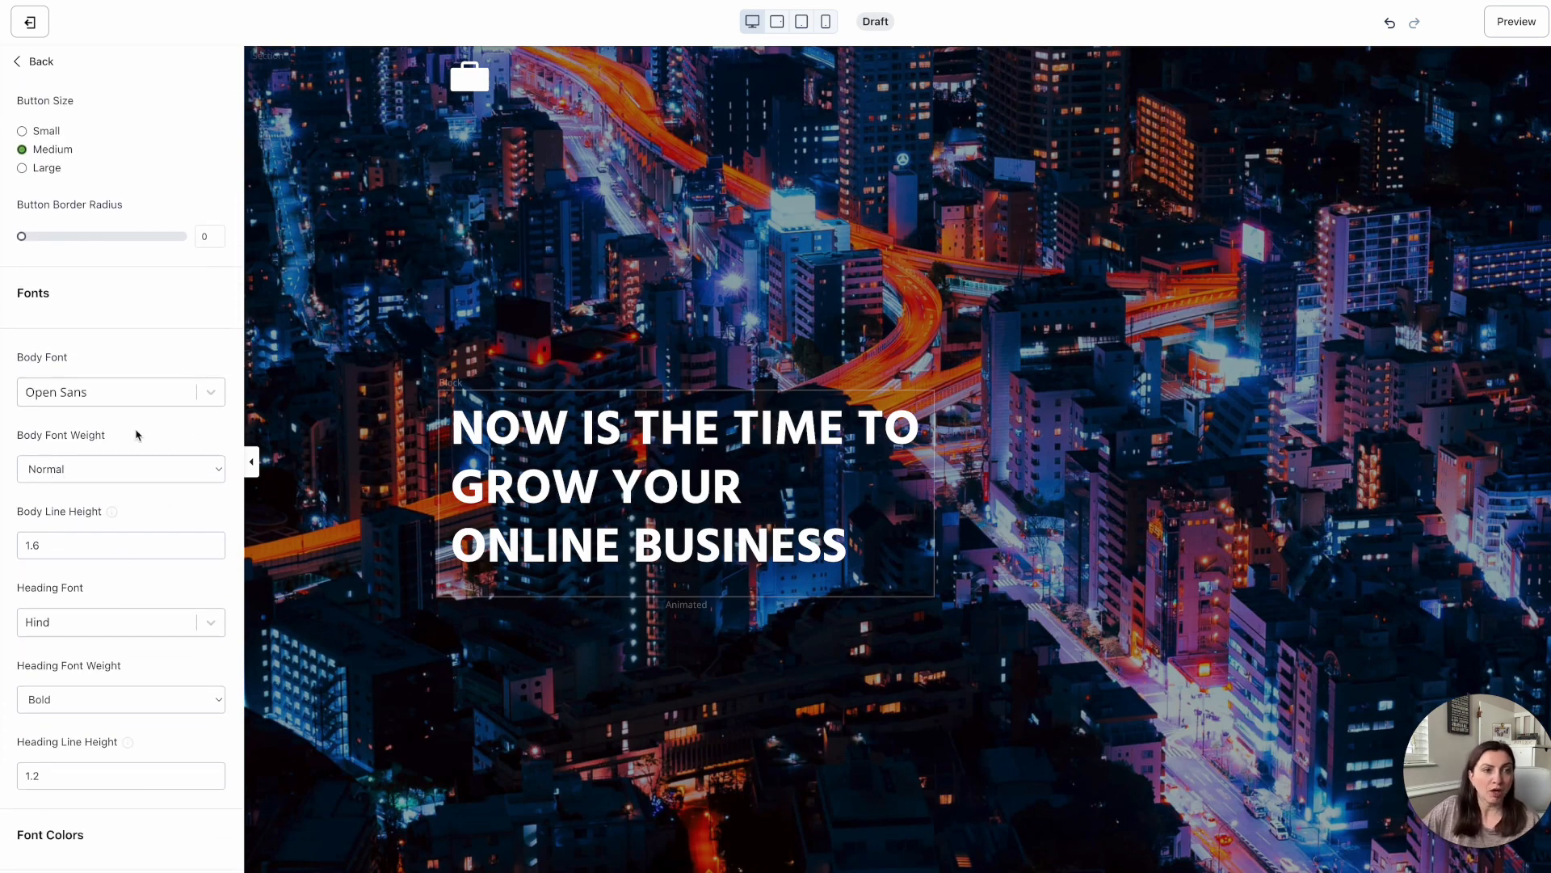
click(133, 398)
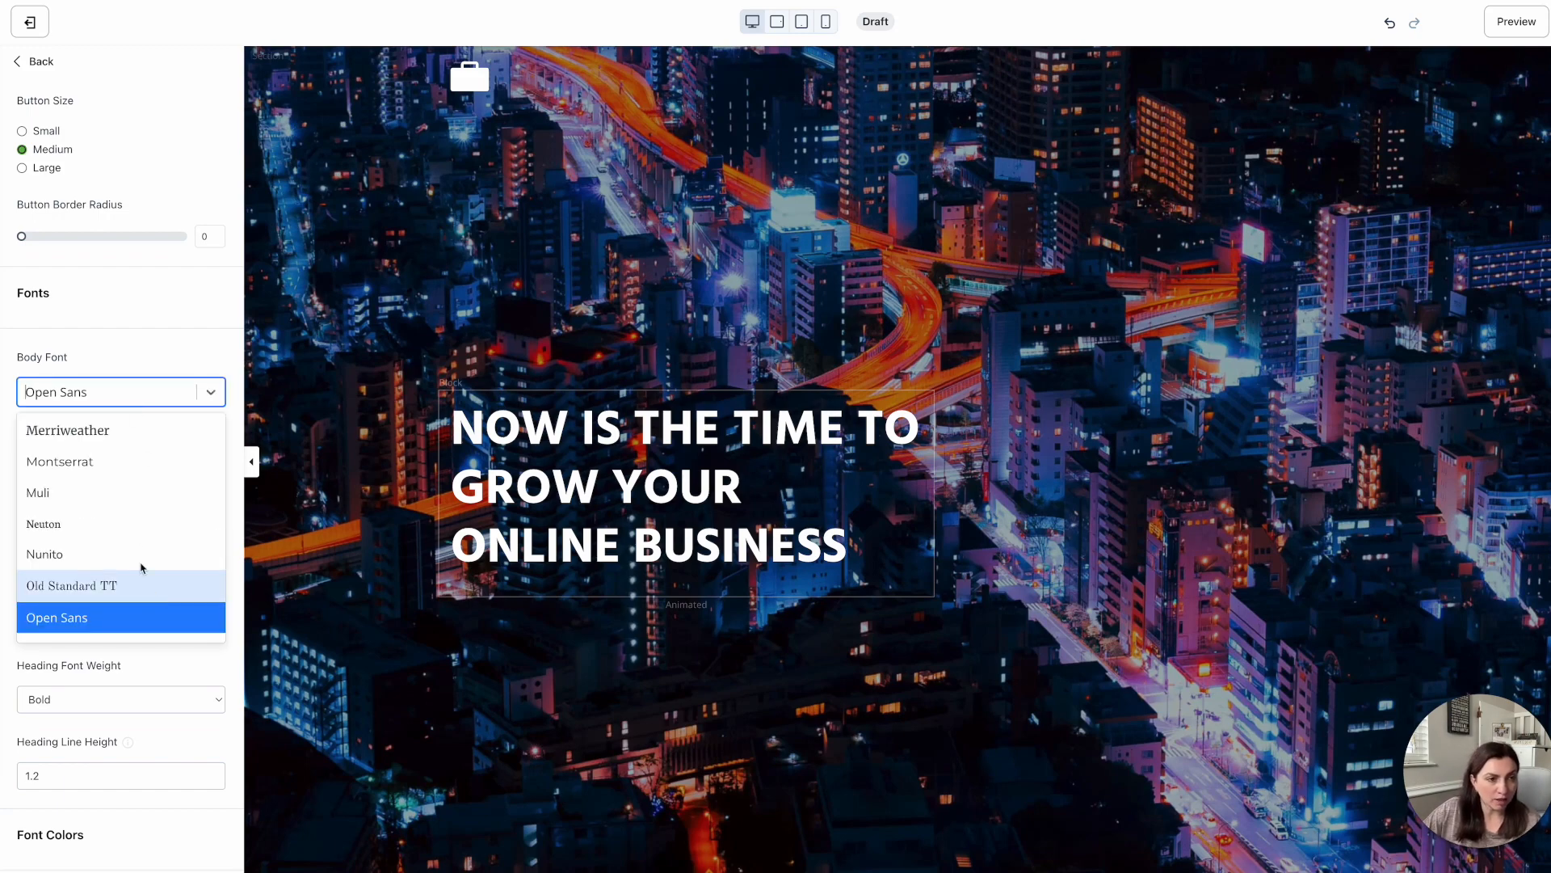
click(69, 461)
scroll(112, 506, down, 2)
scroll(111, 506, down, 1)
click(108, 425)
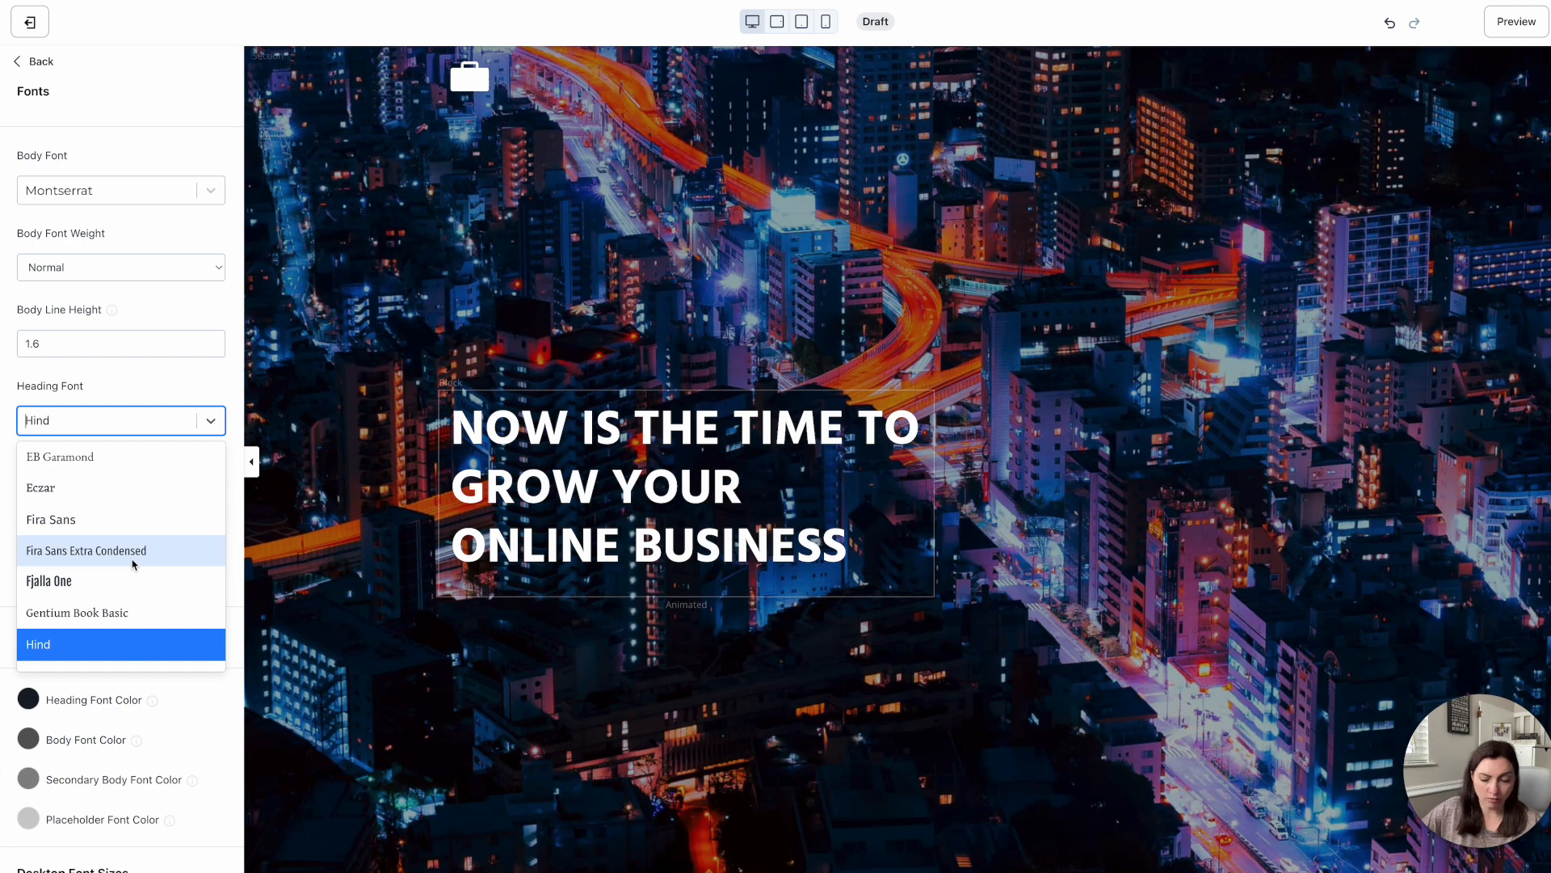
text(pl)
click(138, 489)
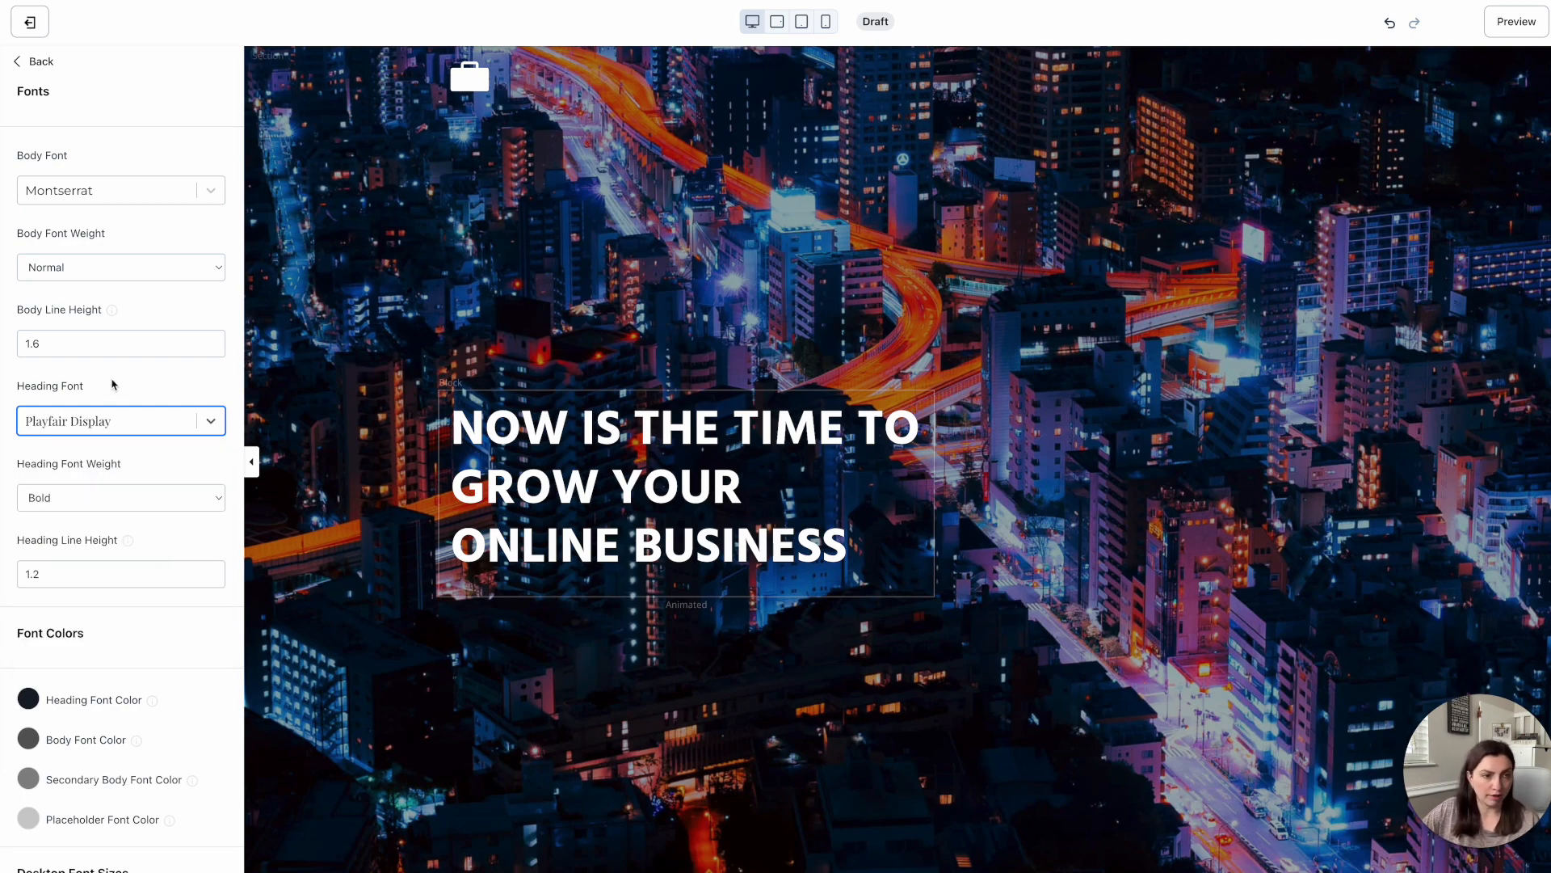
scroll(125, 641, down, 9)
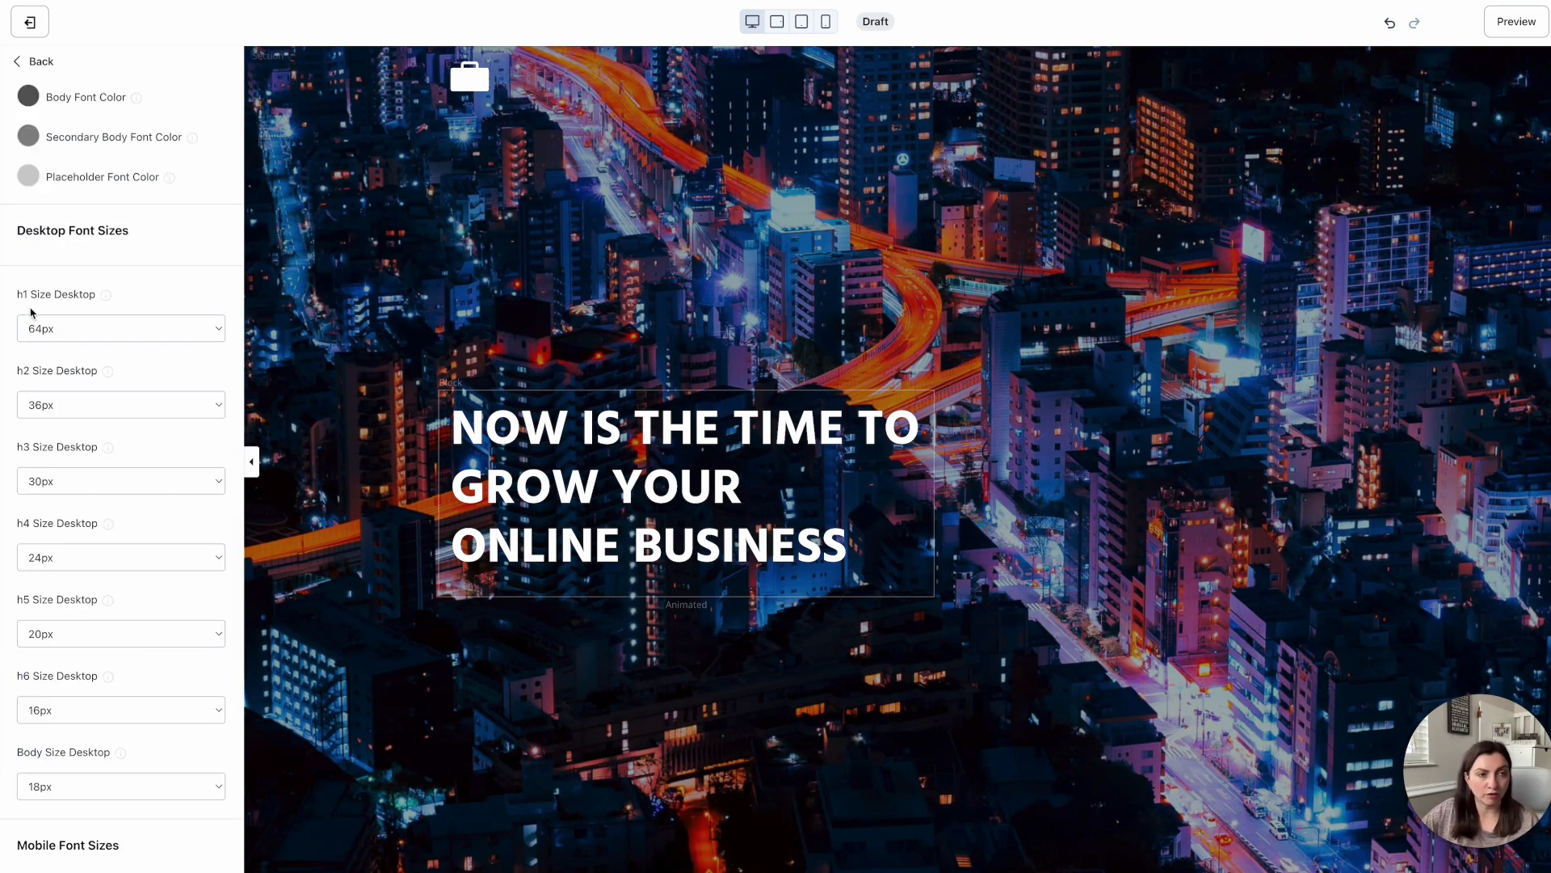
scroll(176, 704, down, 9)
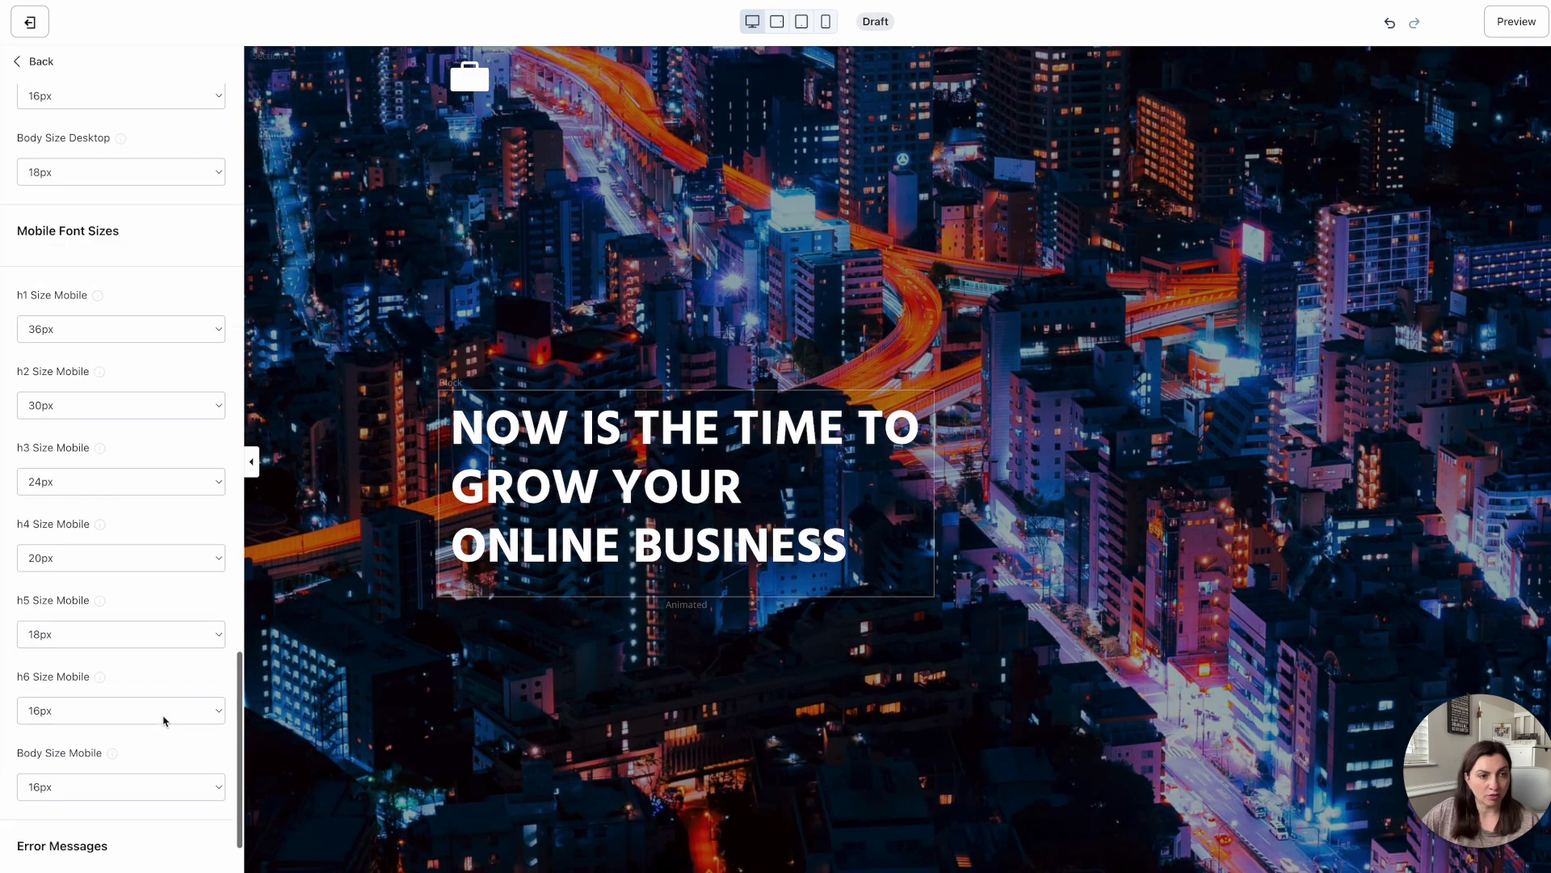
scroll(165, 715, up, 15)
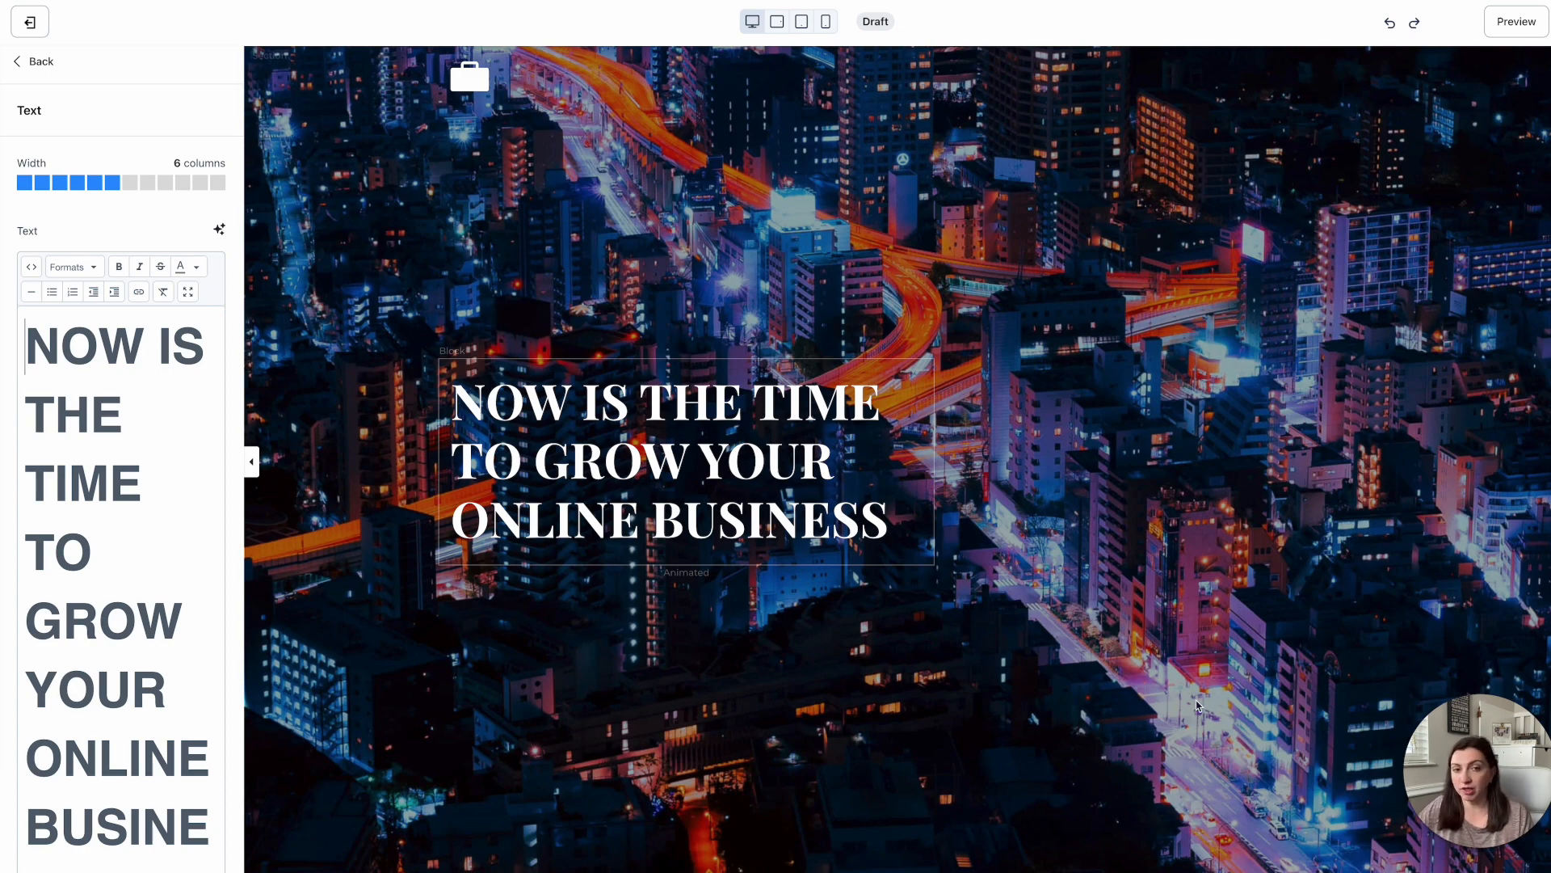
Step: Copy all text from the "There has never been a better time" block and paste it below the headline in the hero text block
scroll(1196, 703, down, 9)
click(697, 452)
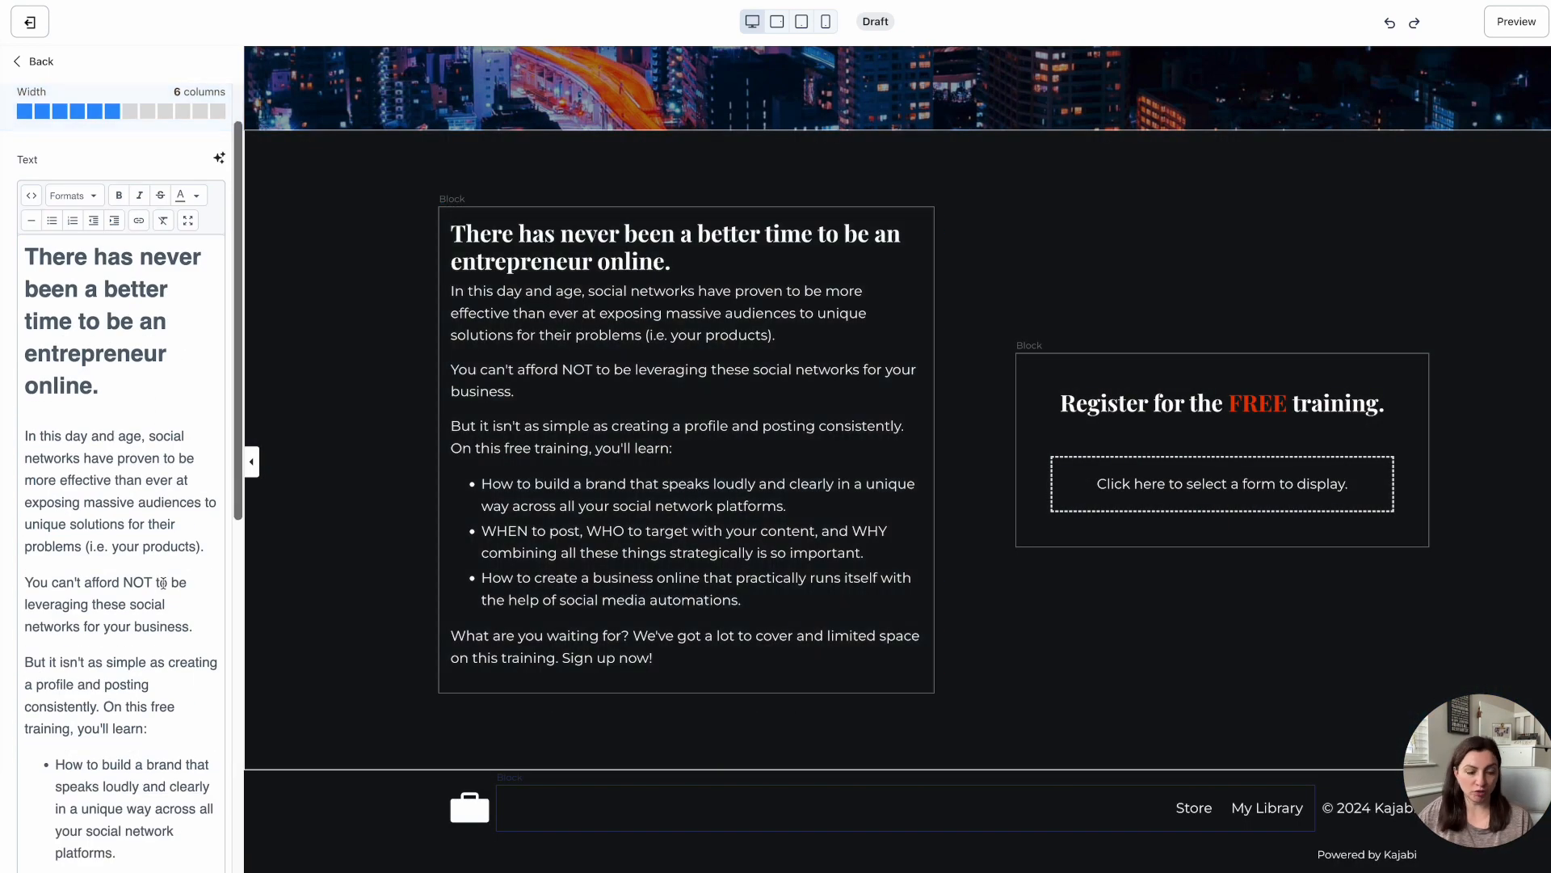
key(ctrl+a)
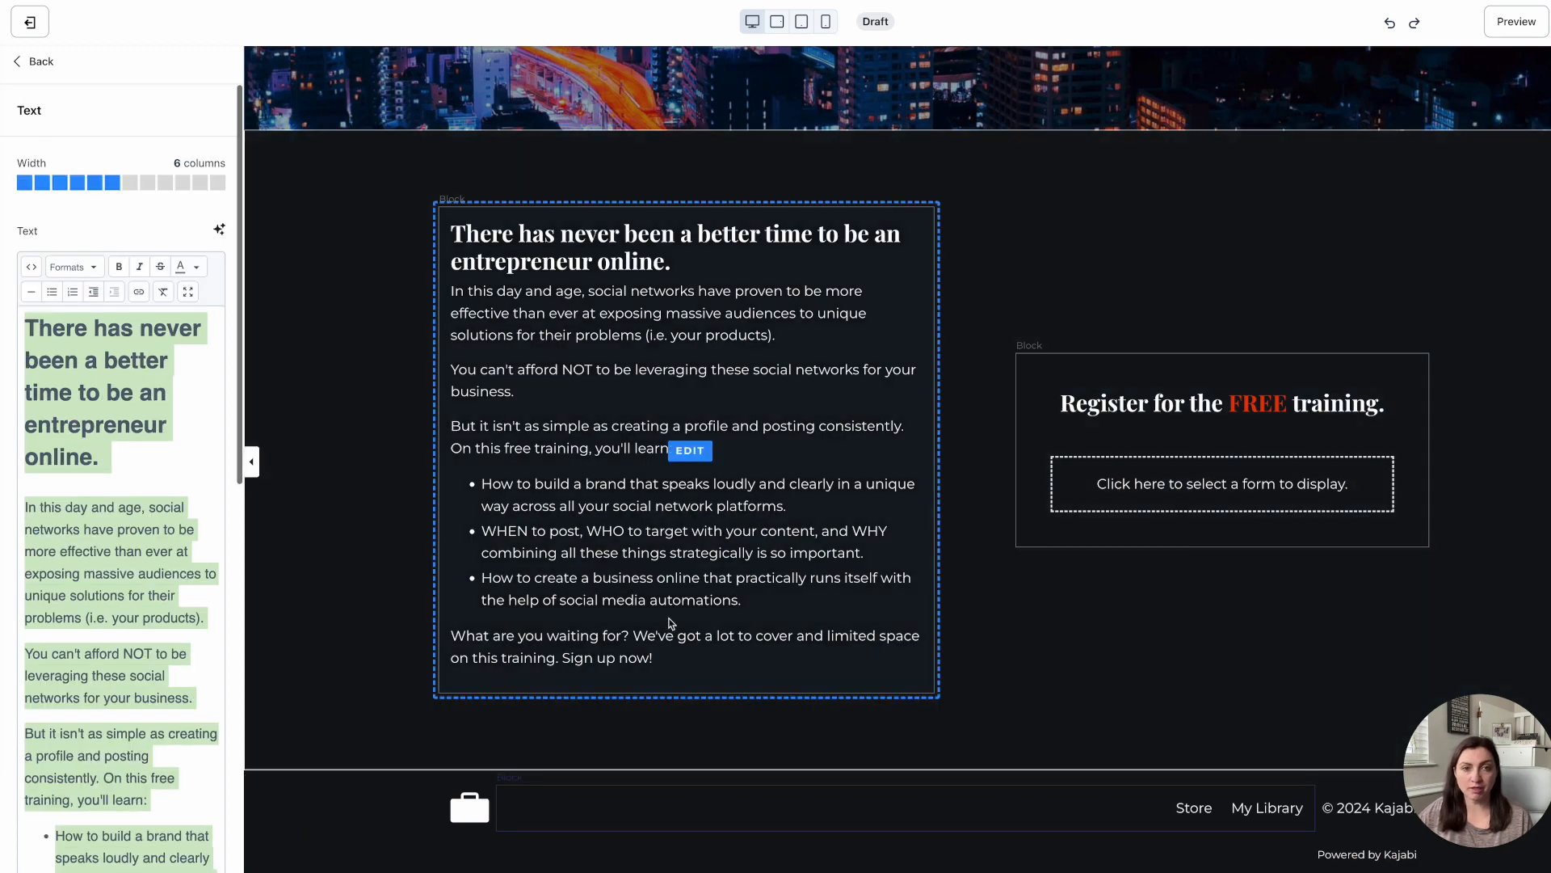
scroll(687, 565, up, 9)
click(693, 480)
scroll(139, 579, down, 5)
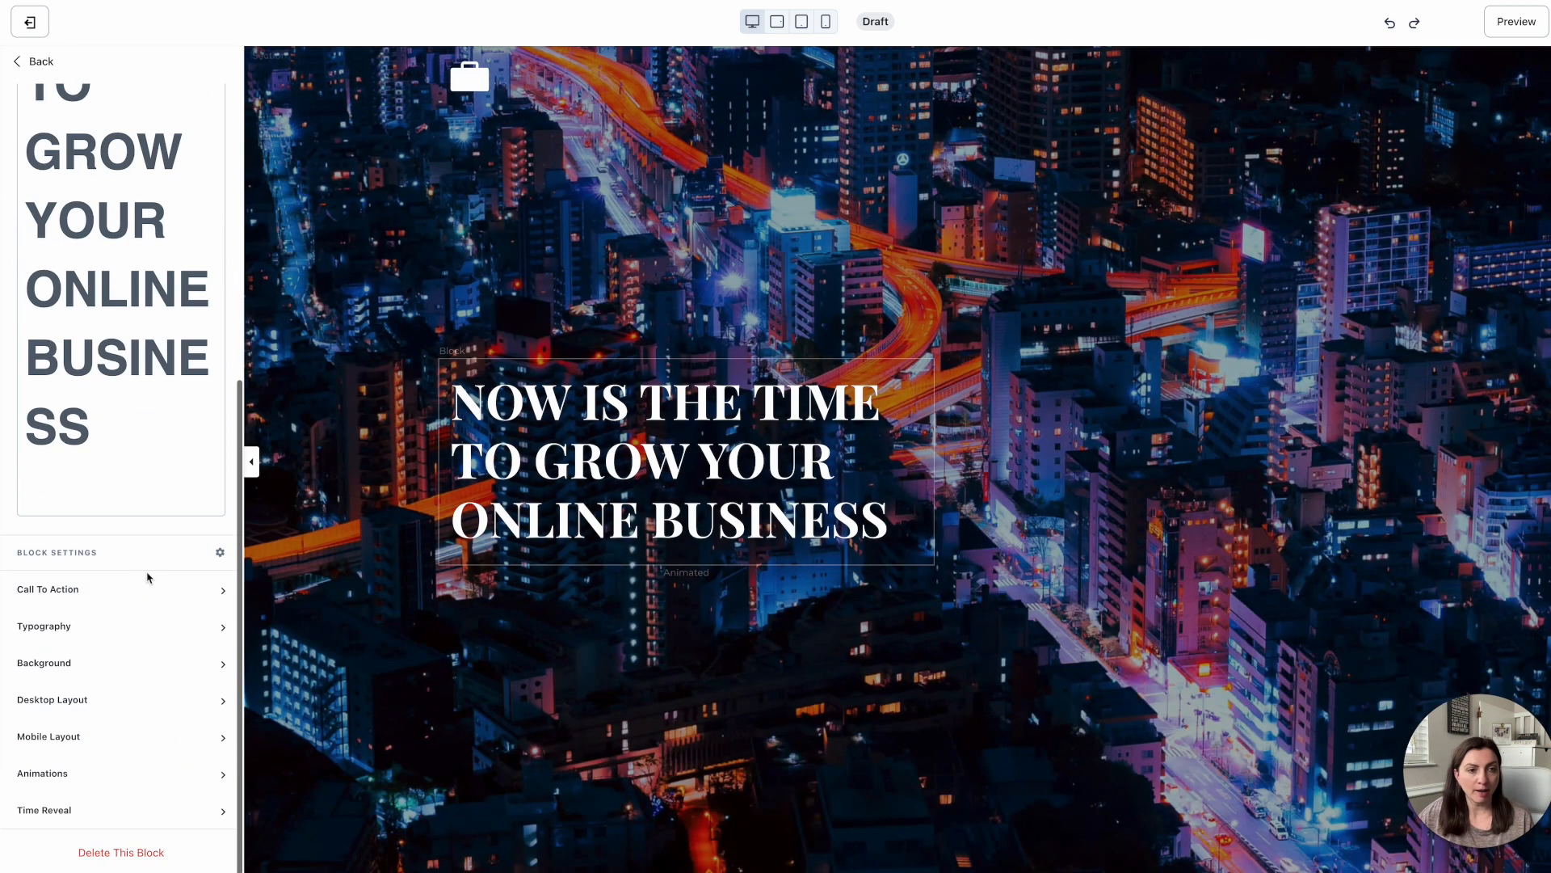
click(125, 453)
key(ctrl+v)
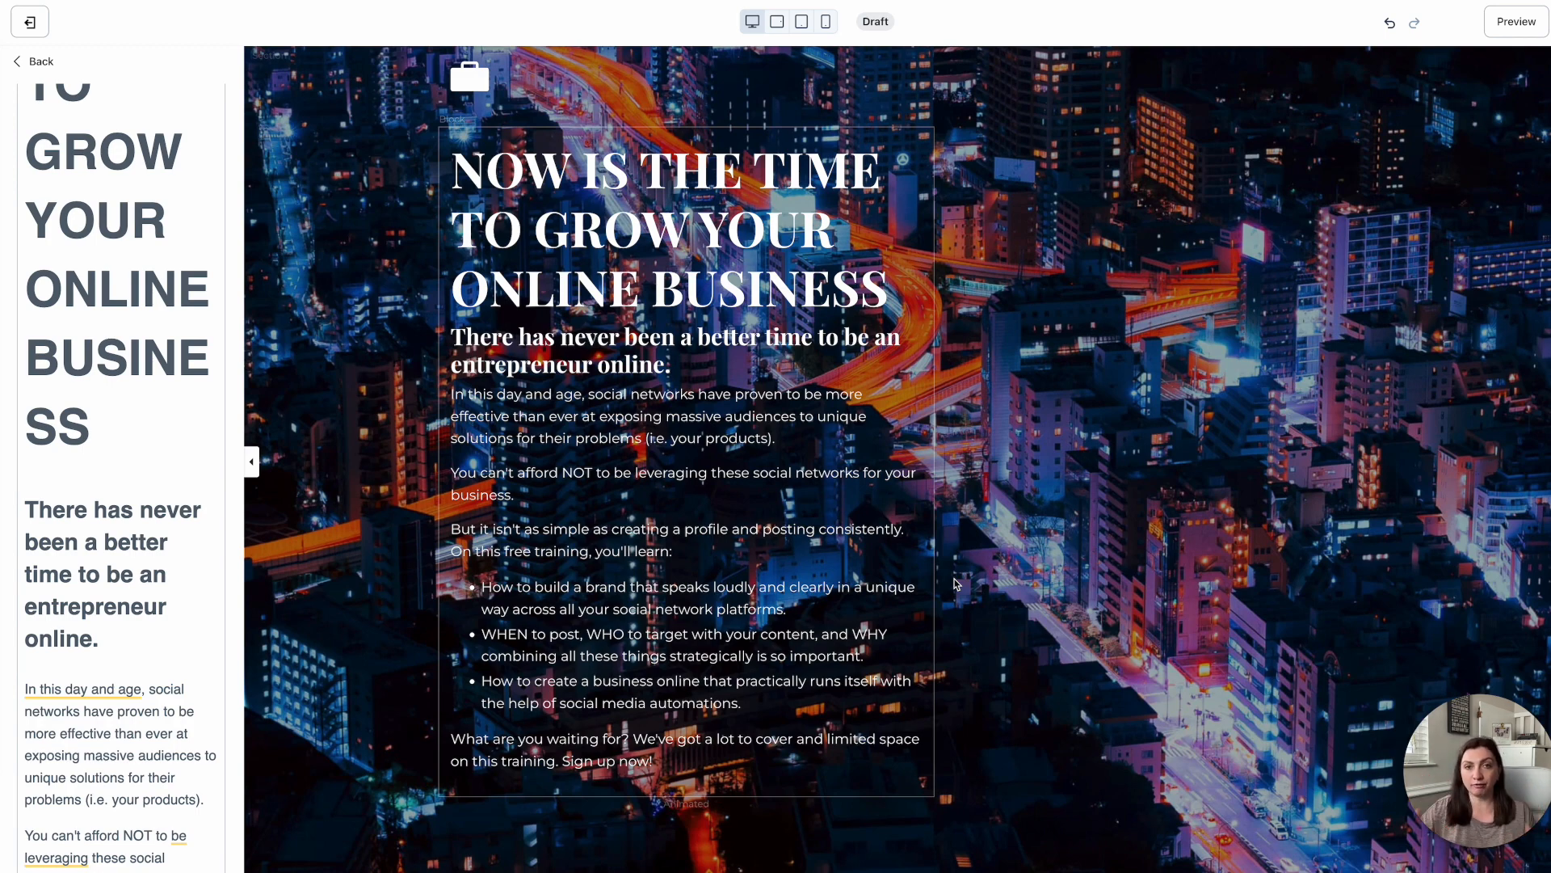
Step: Compare the hero text with the original text block and registration form block in the section below it
scroll(689, 584, down, 7)
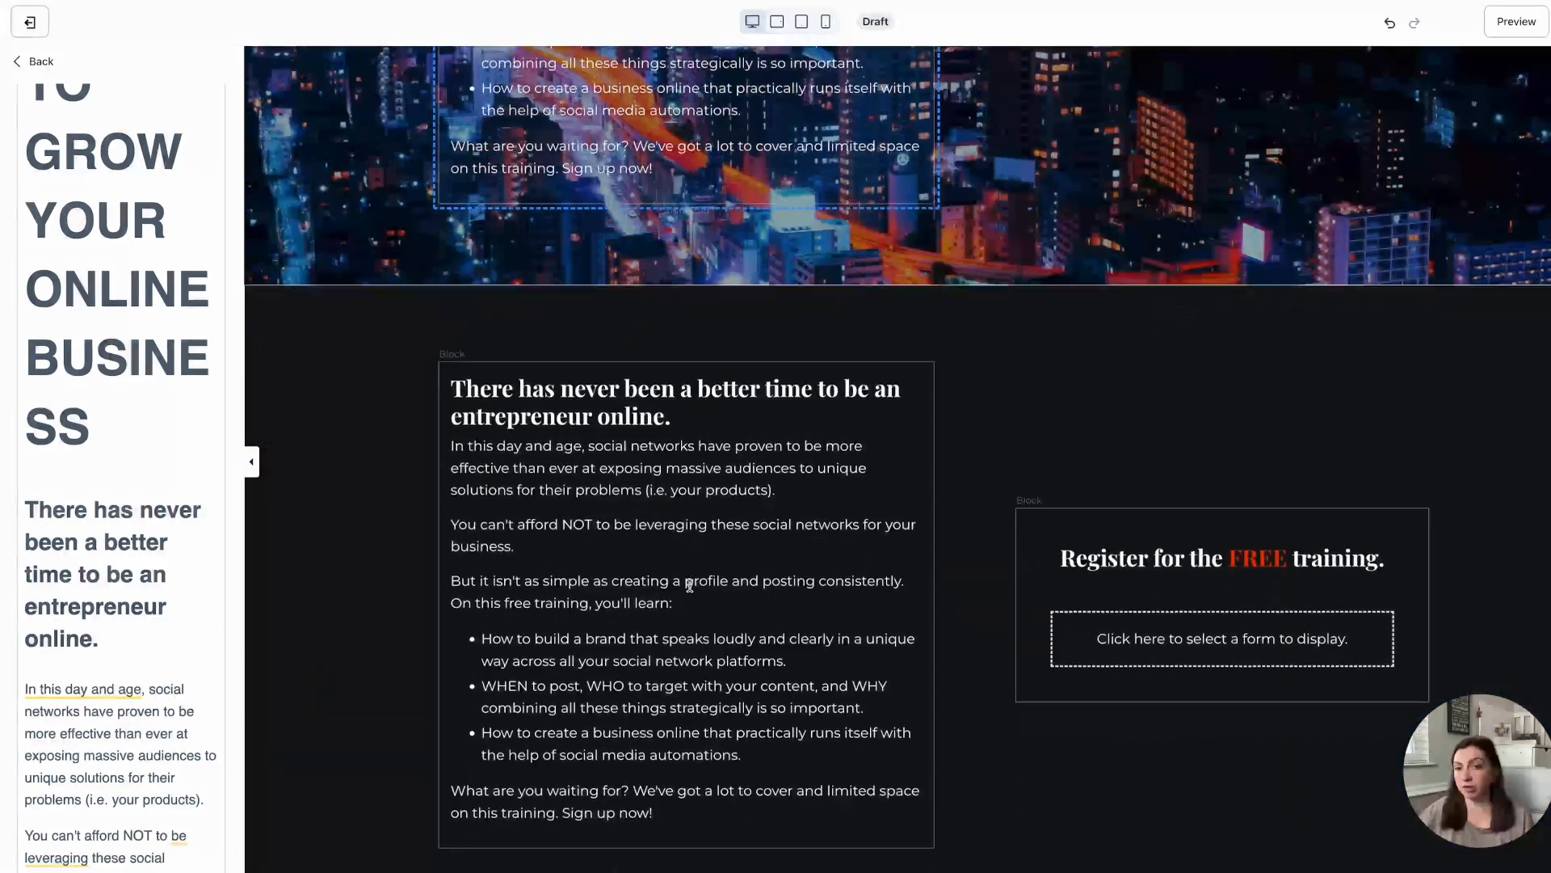
scroll(1064, 598, down, 2)
scroll(1066, 602, up, 2)
scroll(1065, 599, up, 4)
scroll(1065, 598, down, 4)
scroll(1010, 517, up, 1)
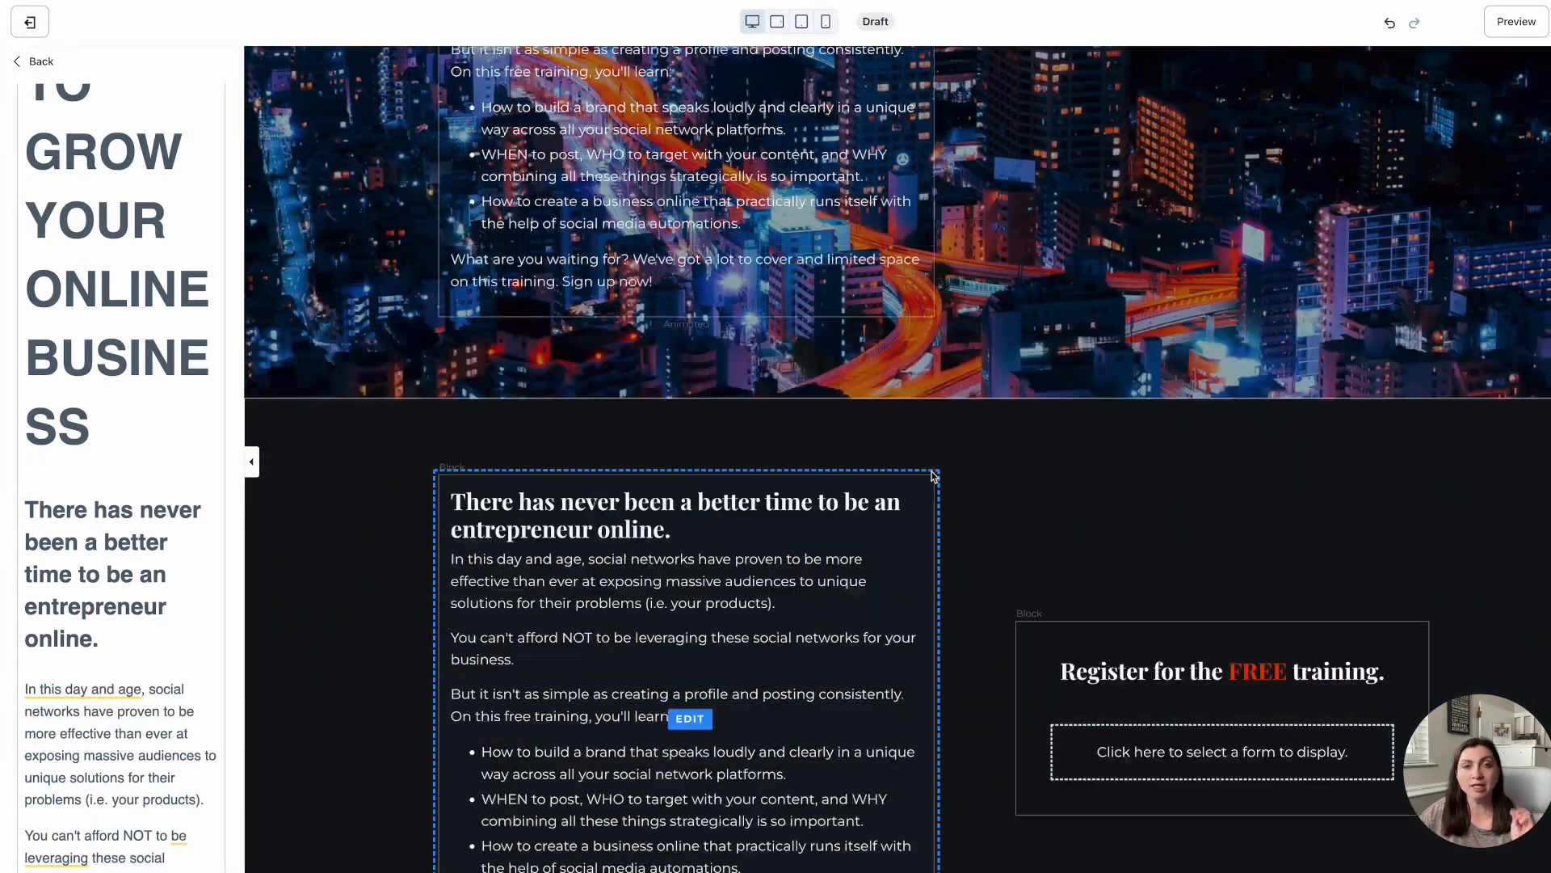
scroll(933, 475, up, 5)
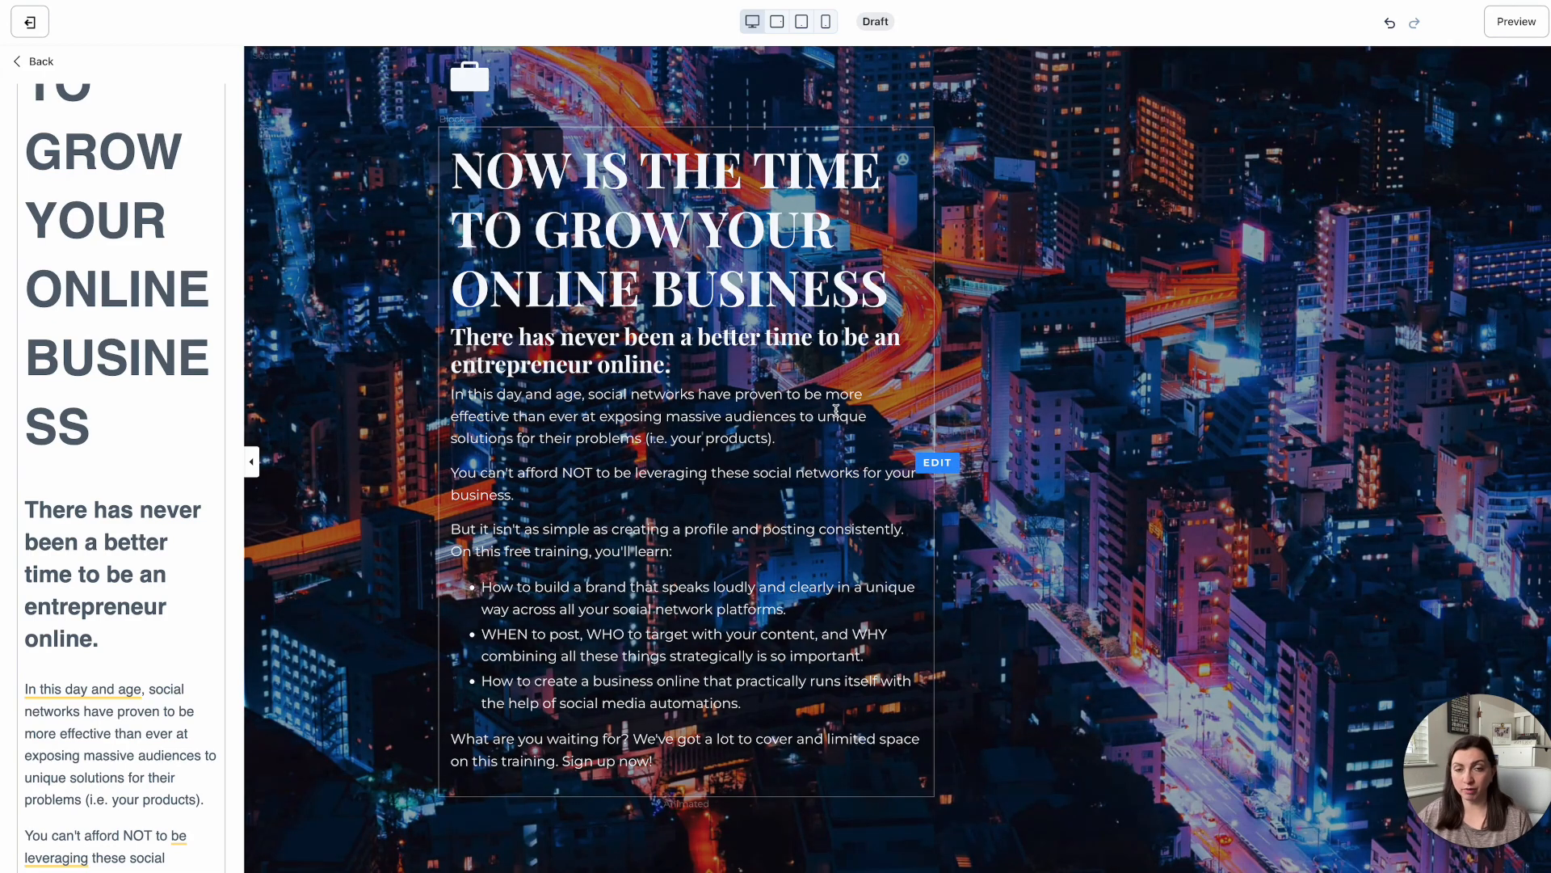
Step: Set the hero section's desktop horizontal alignment to Center and its text block's width to 9 columns
click(1242, 389)
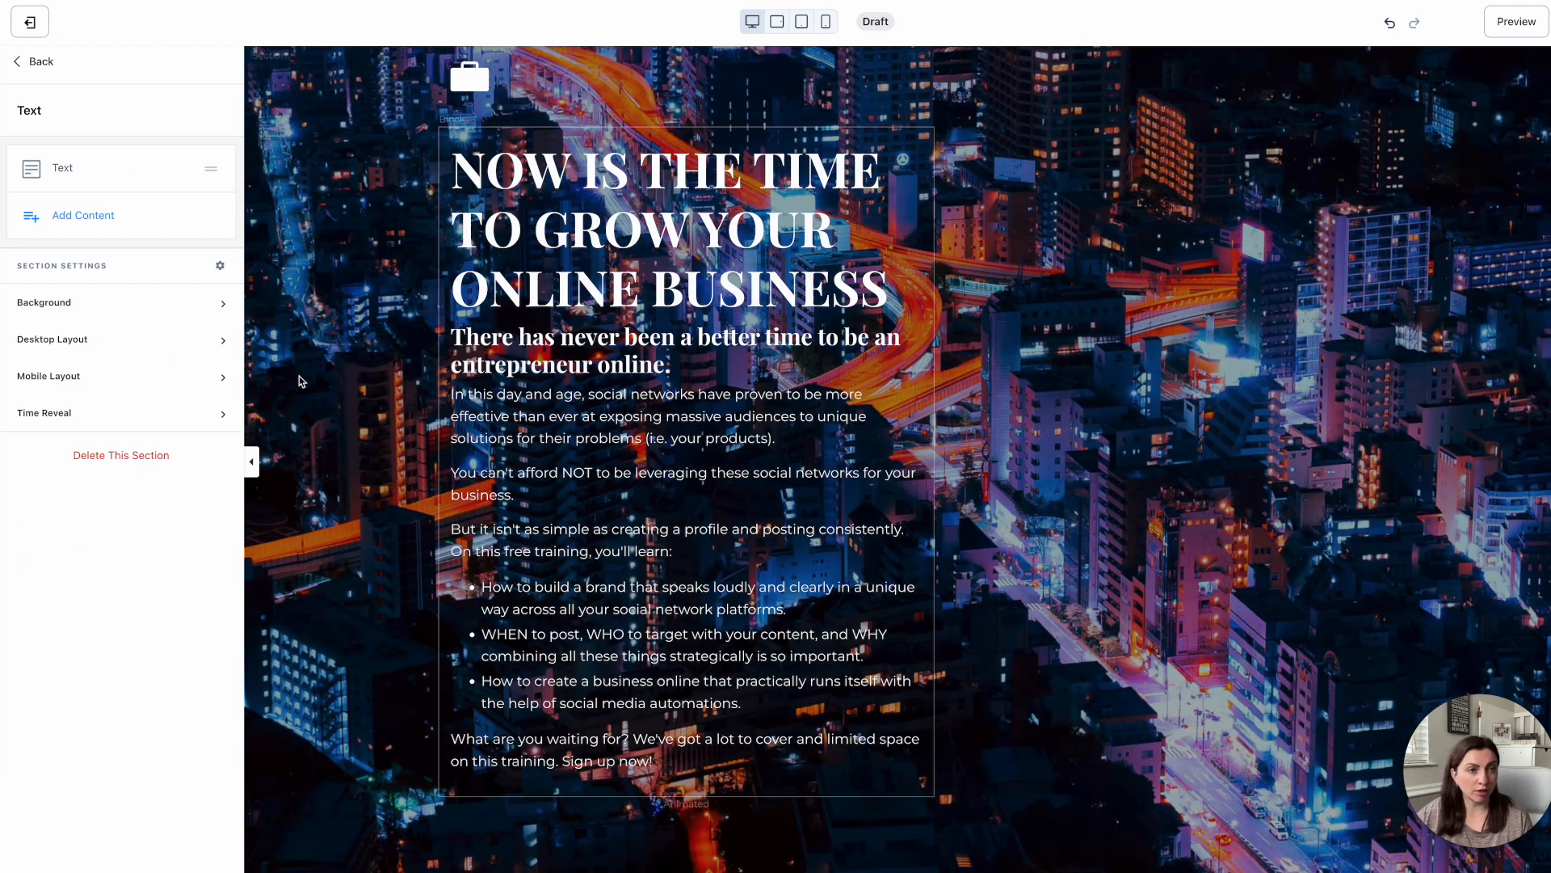
click(53, 340)
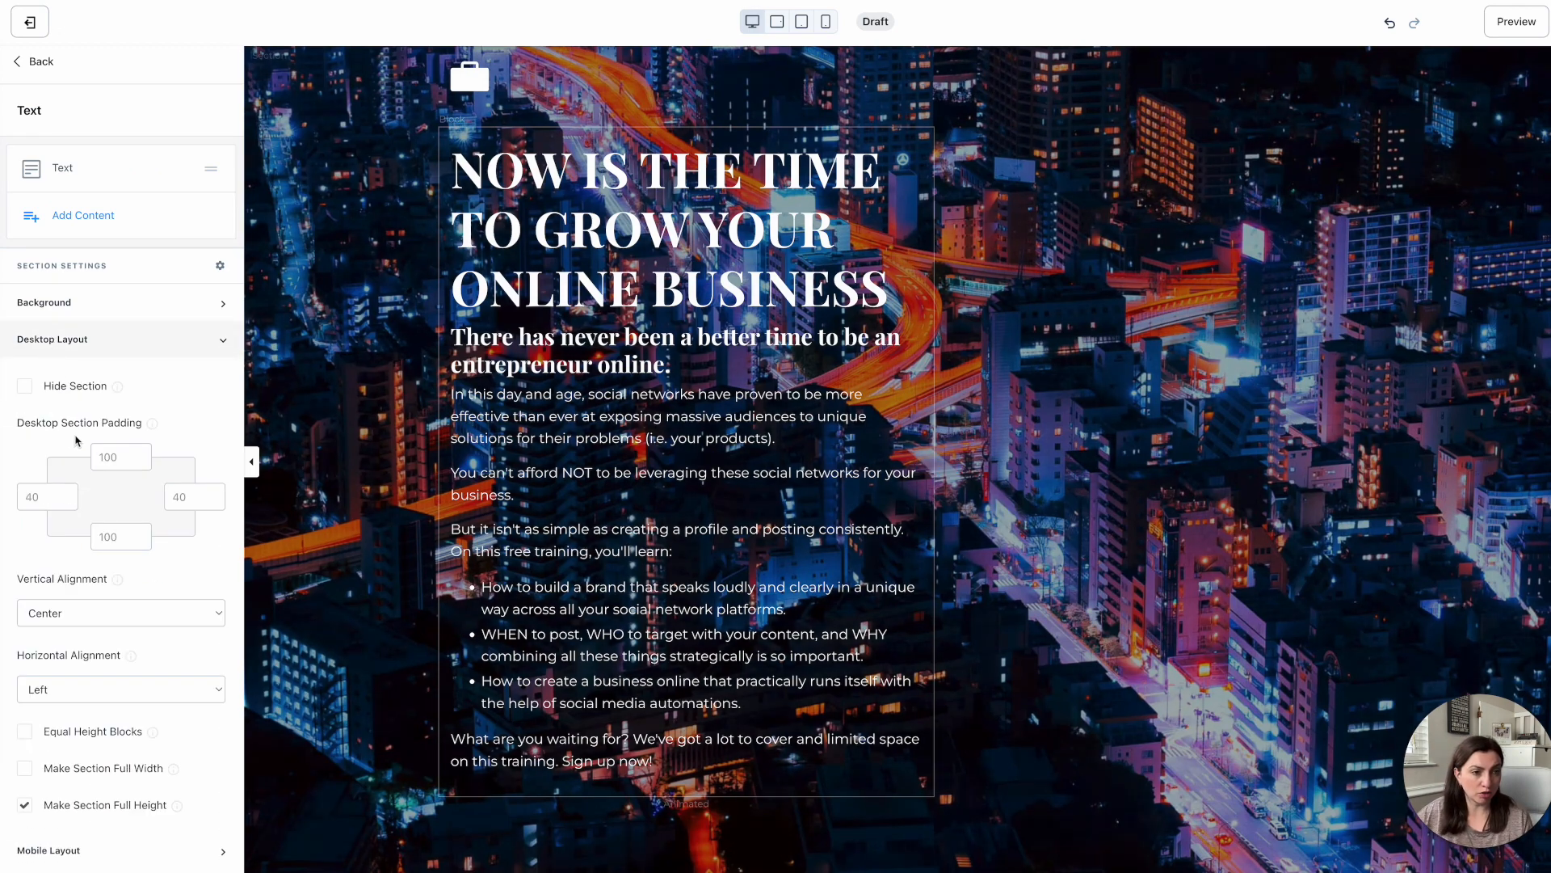
scroll(108, 432, down, 1)
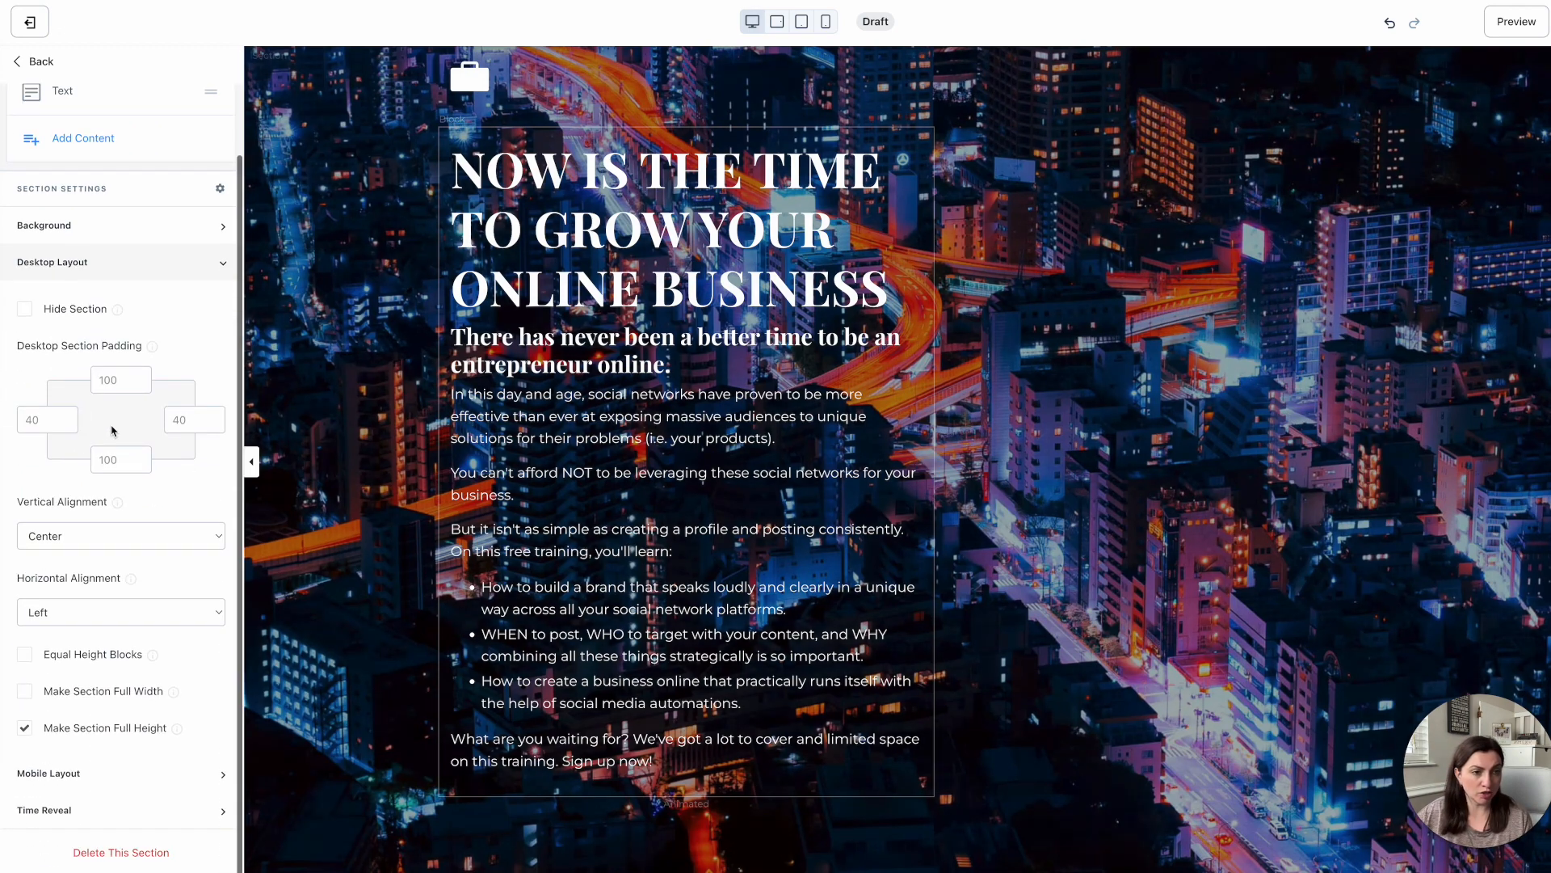
click(109, 615)
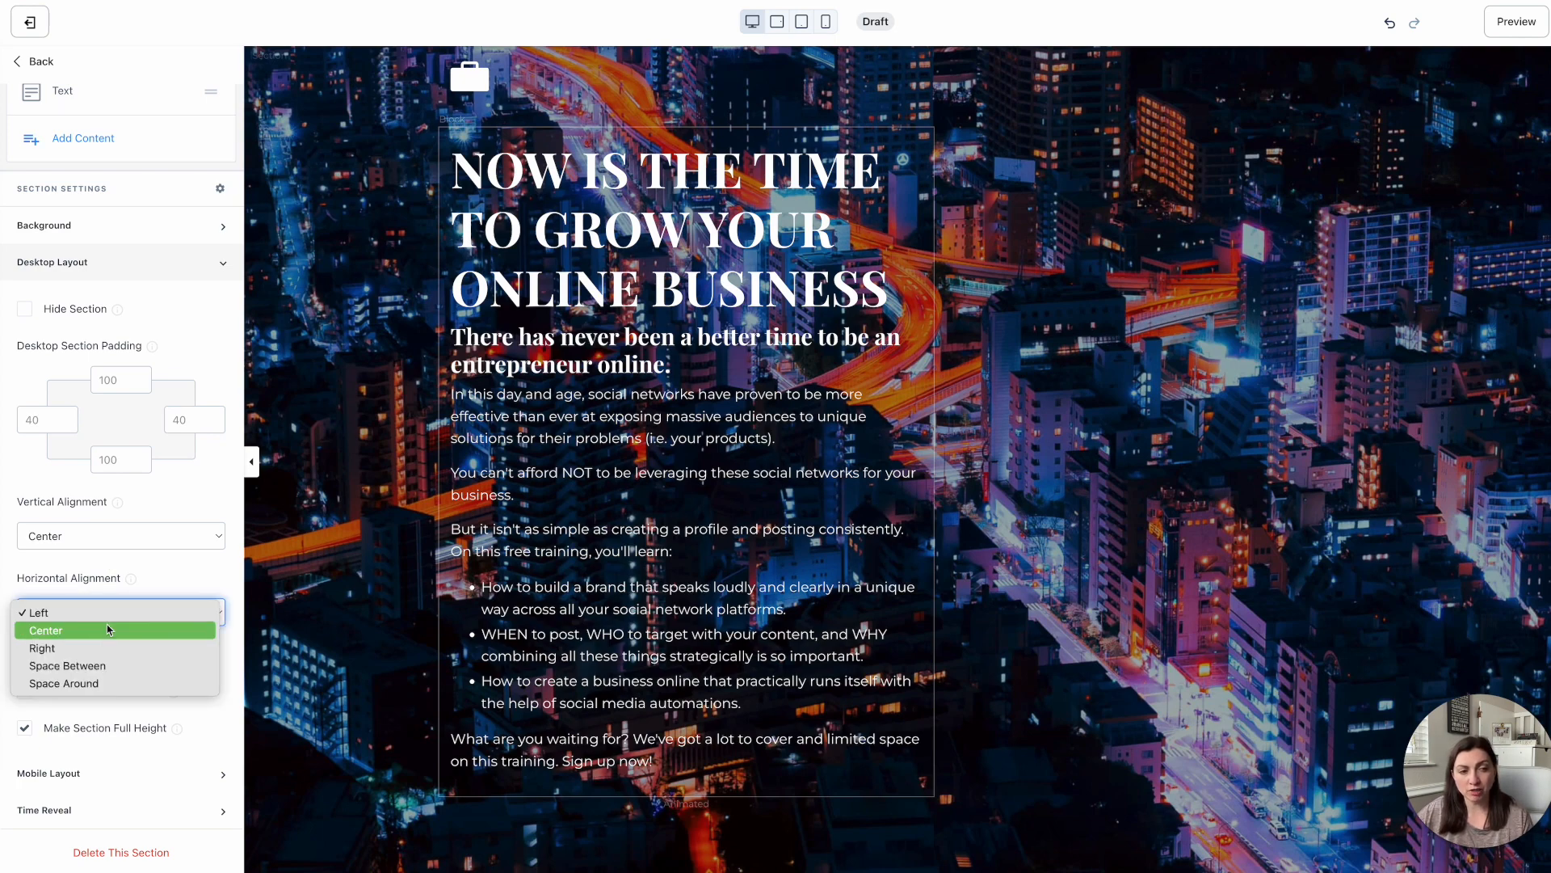
click(109, 631)
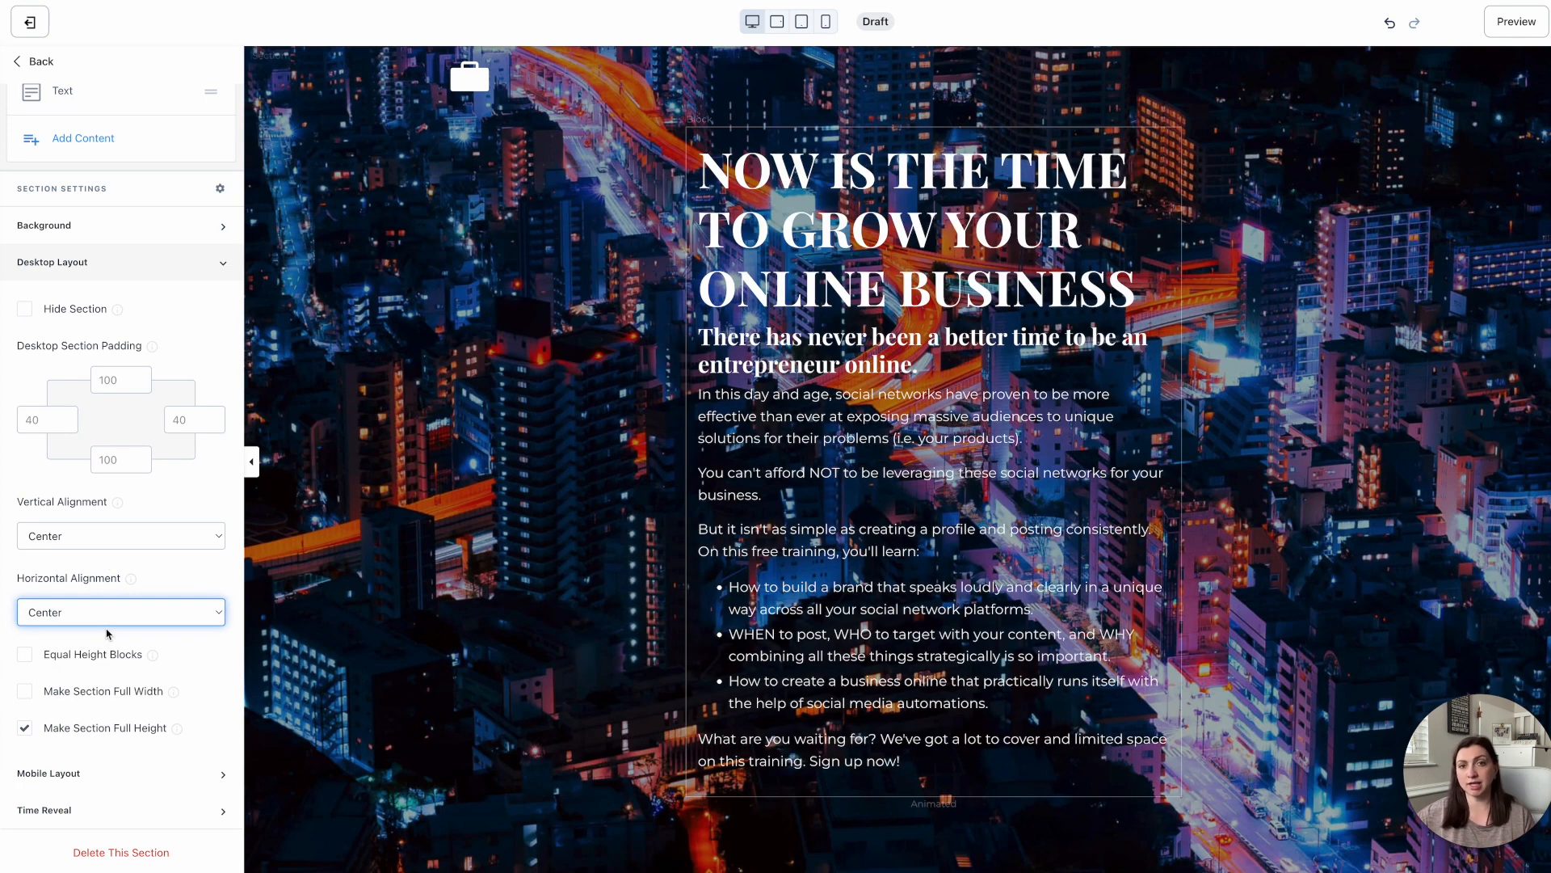
click(766, 356)
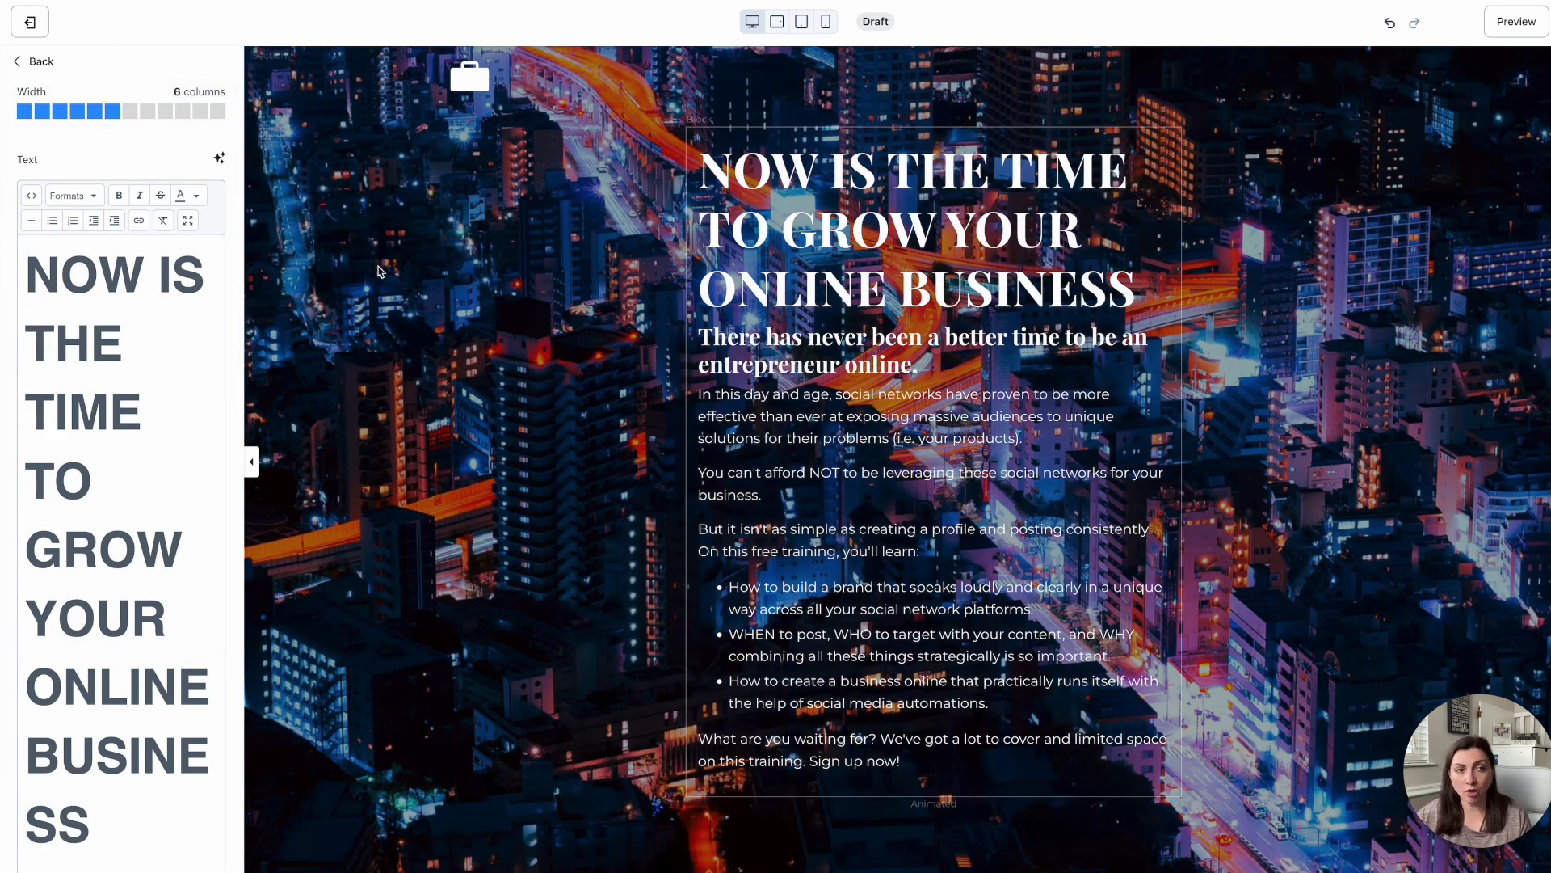
click(165, 114)
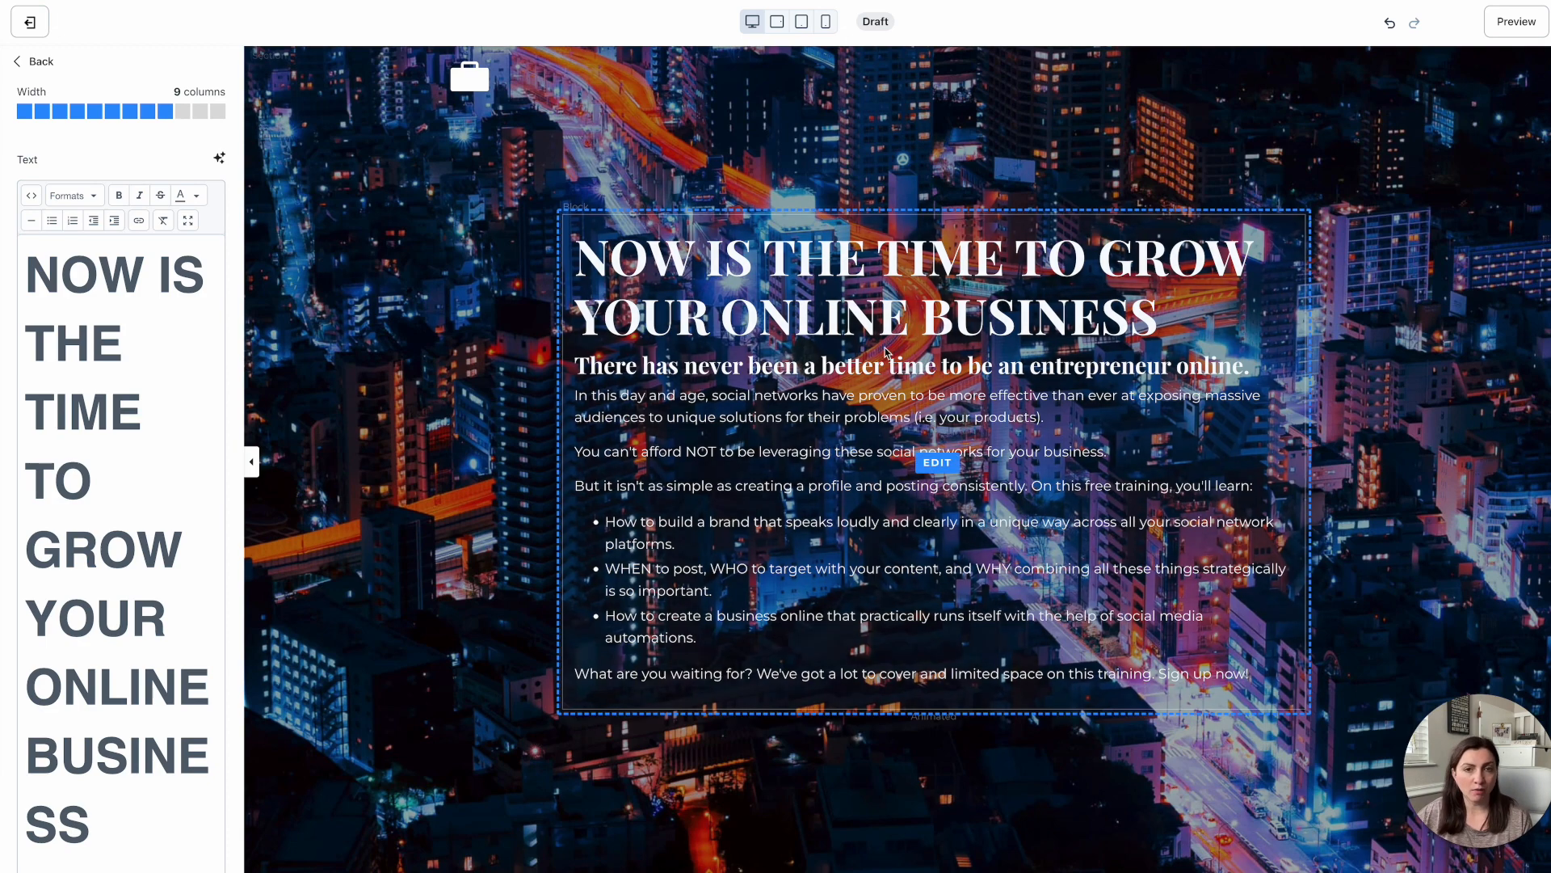
Step: Give the hero text block a black background with an opacity of 77 and a border radius of 0
scroll(163, 563, down, 10)
scroll(163, 563, down, 2)
click(90, 671)
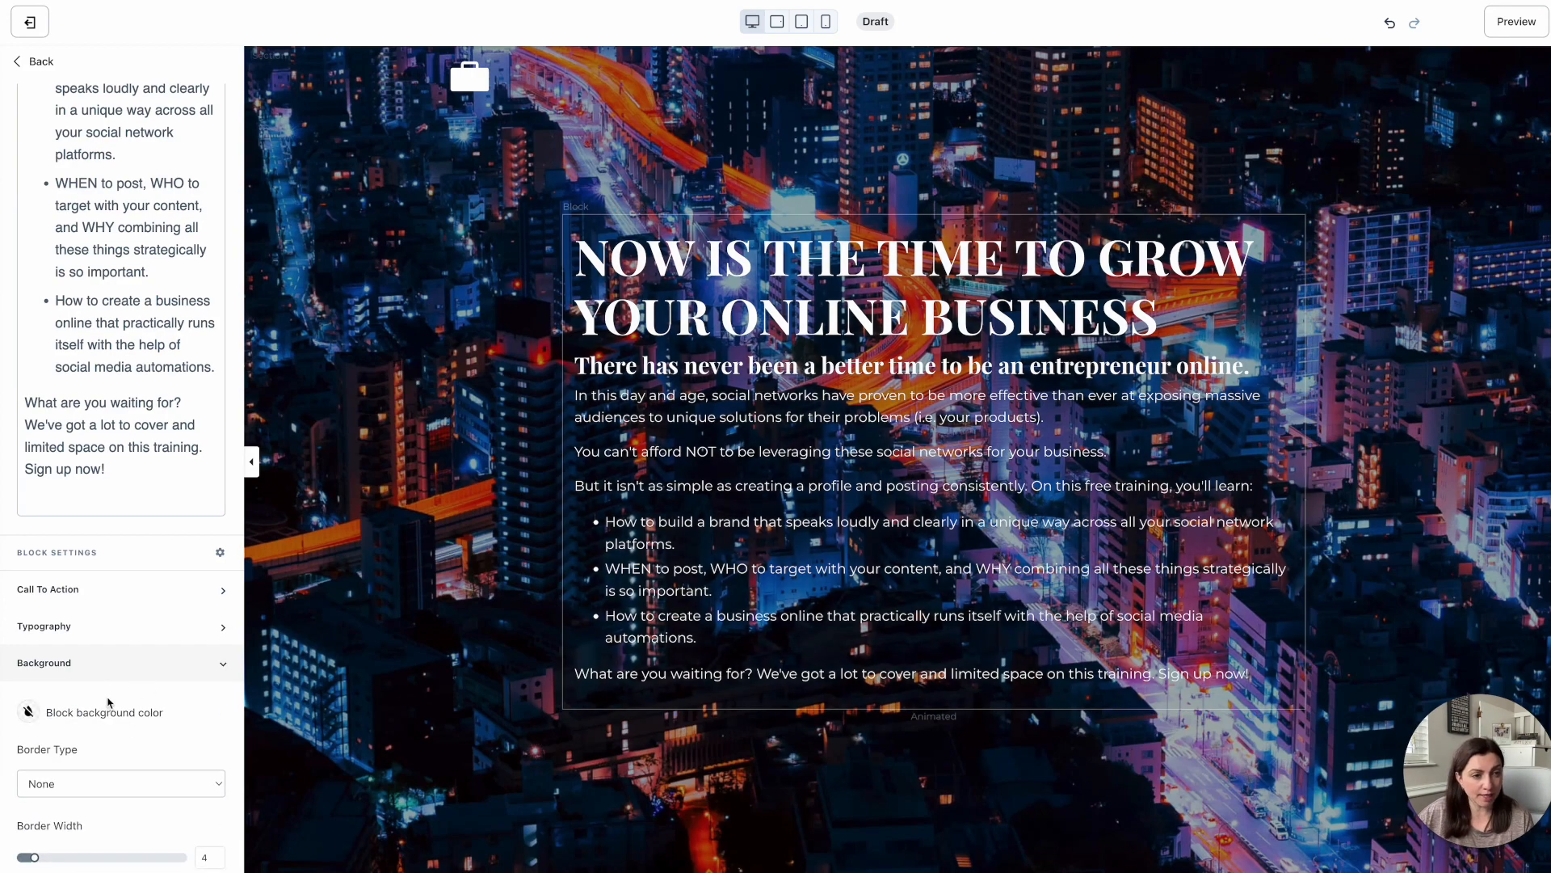
scroll(82, 681, down, 1)
scroll(82, 681, down, 2)
click(30, 433)
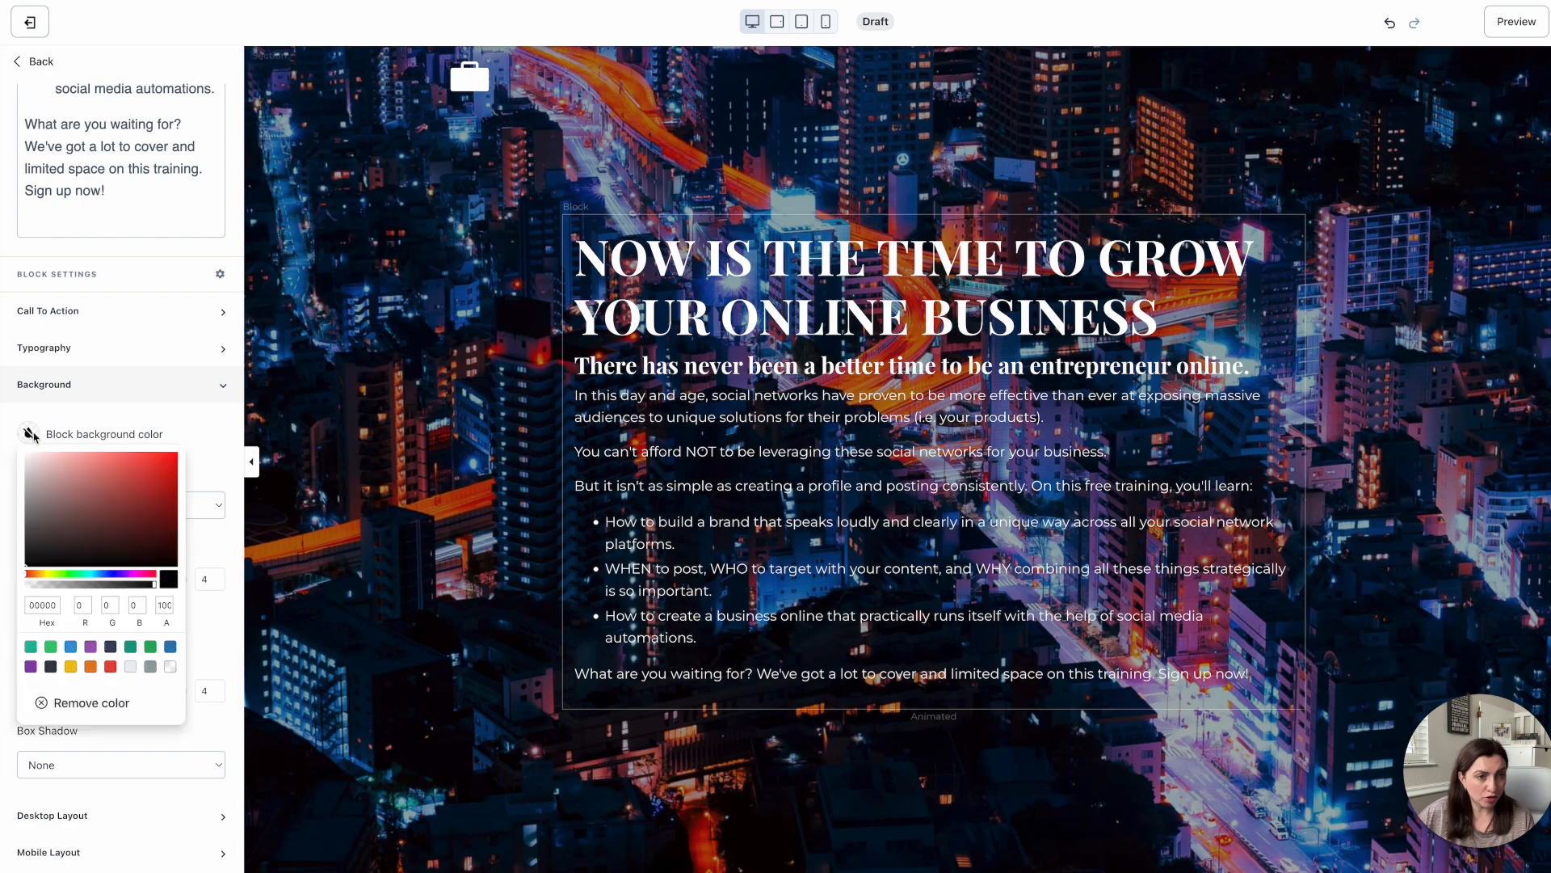
click(94, 470)
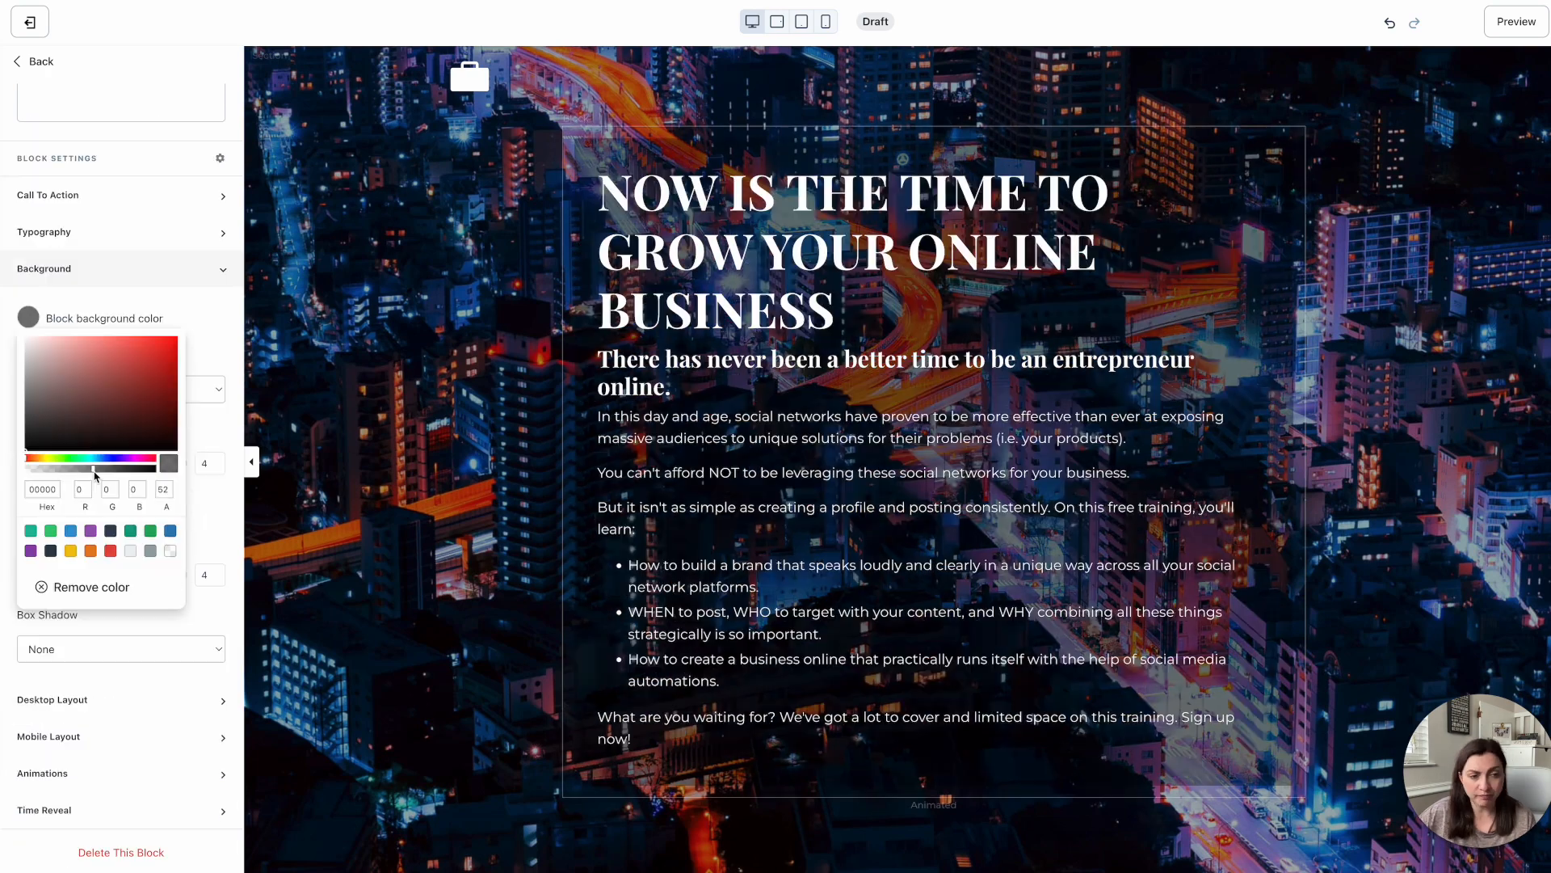
drag(96, 473, 102, 473)
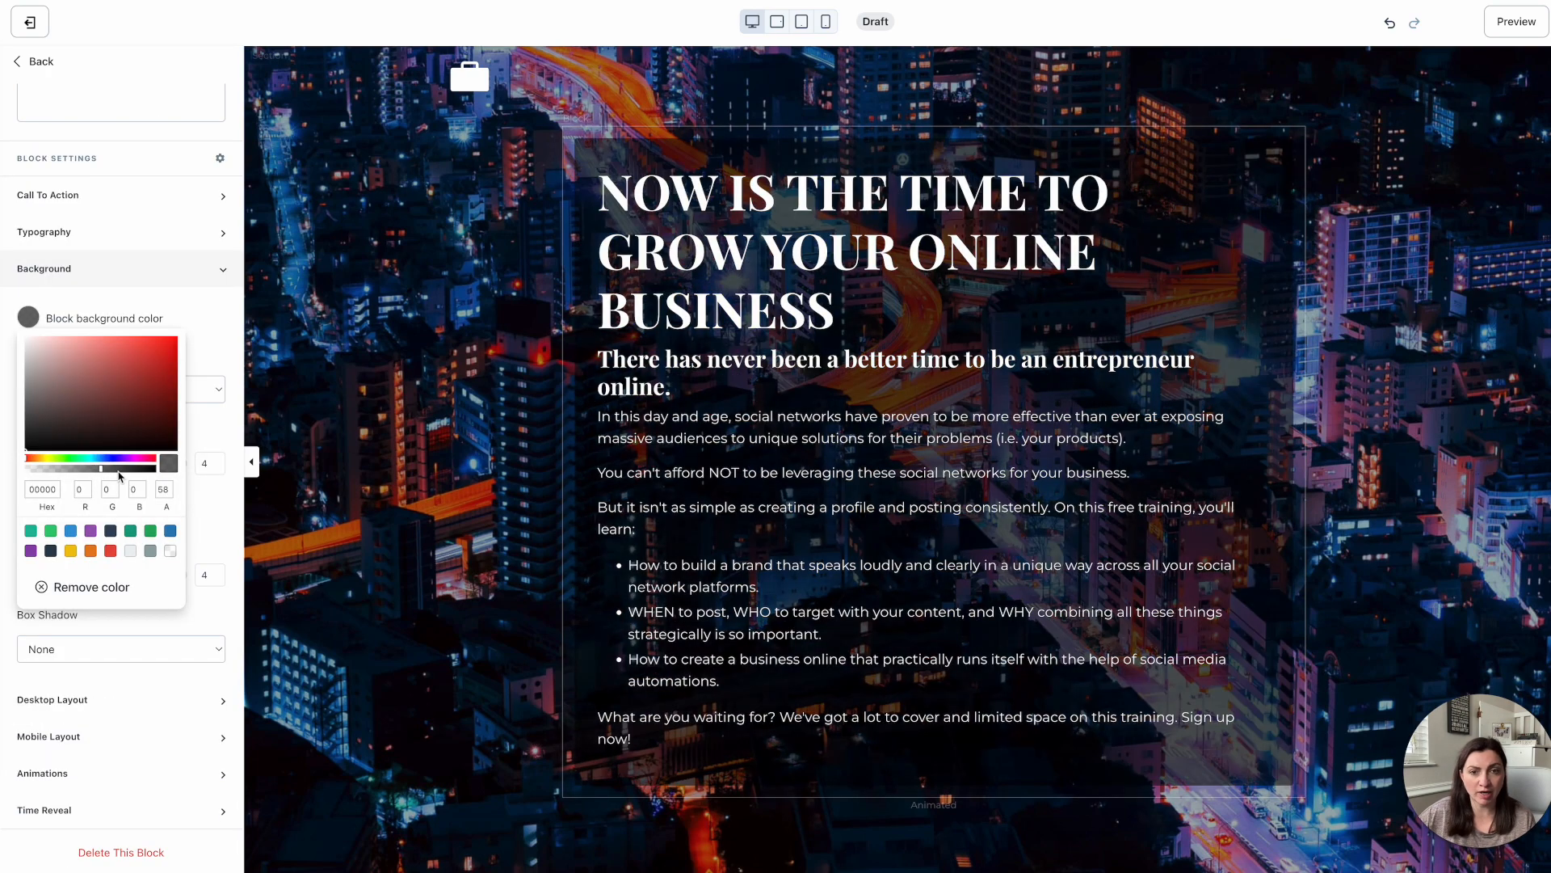
click(127, 469)
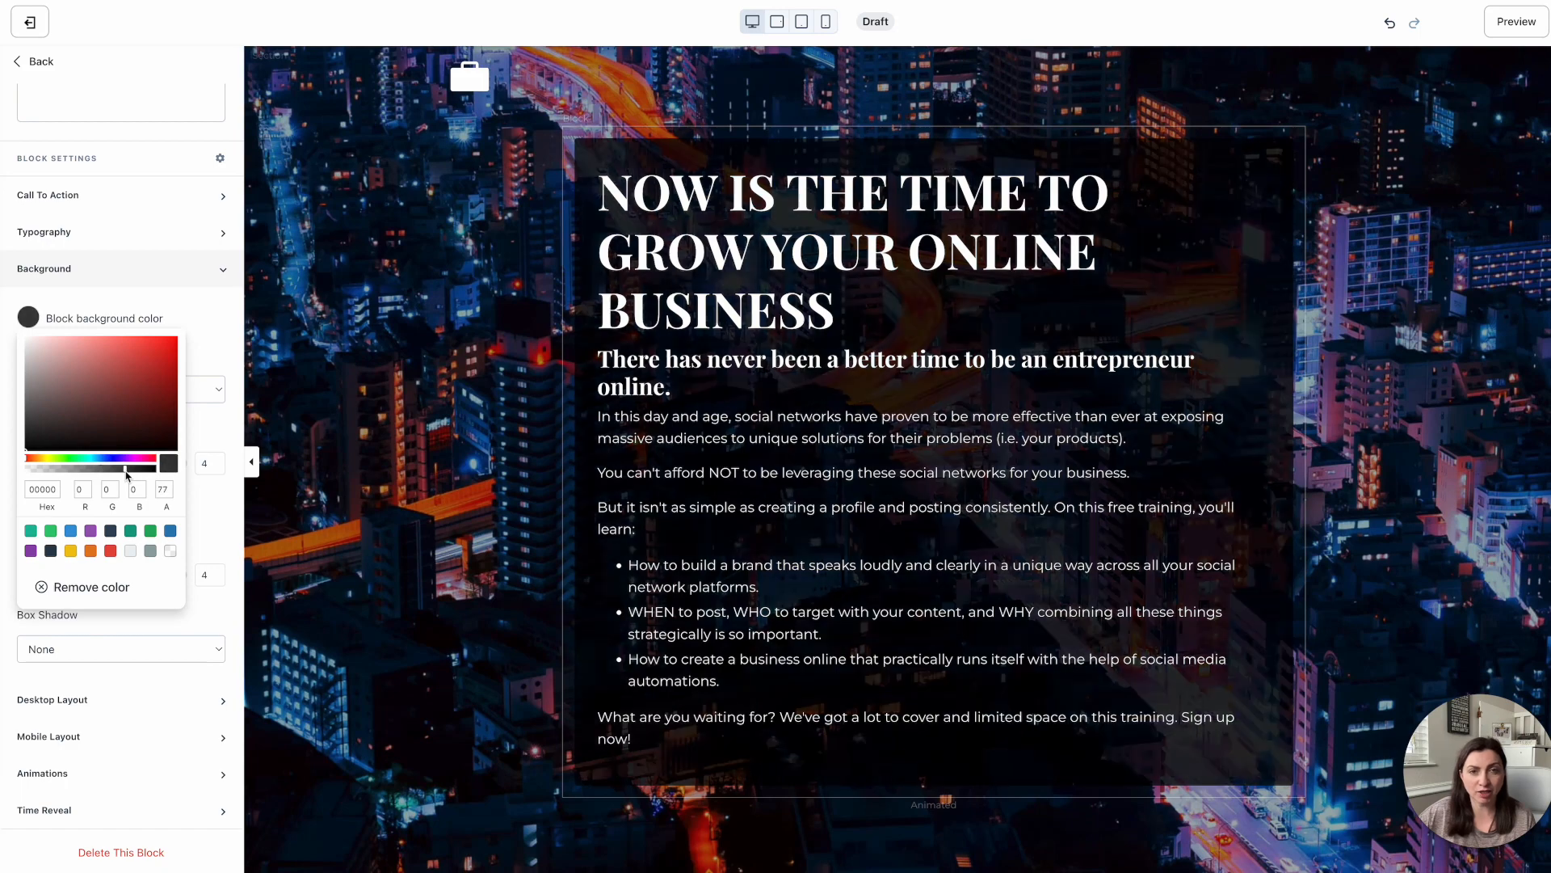
click(212, 345)
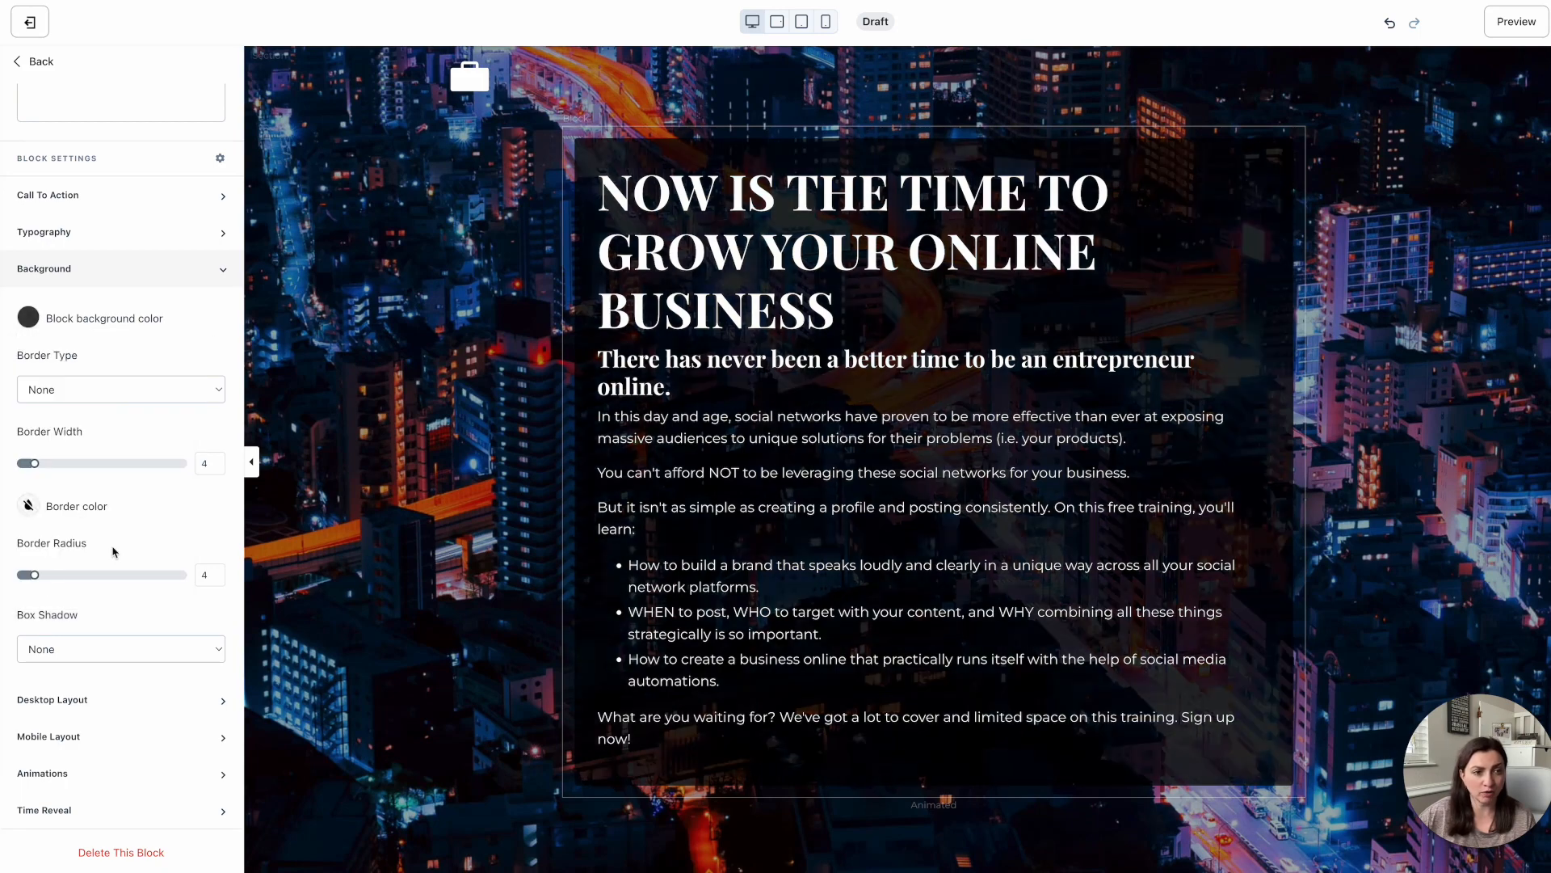
drag(36, 575, 8, 578)
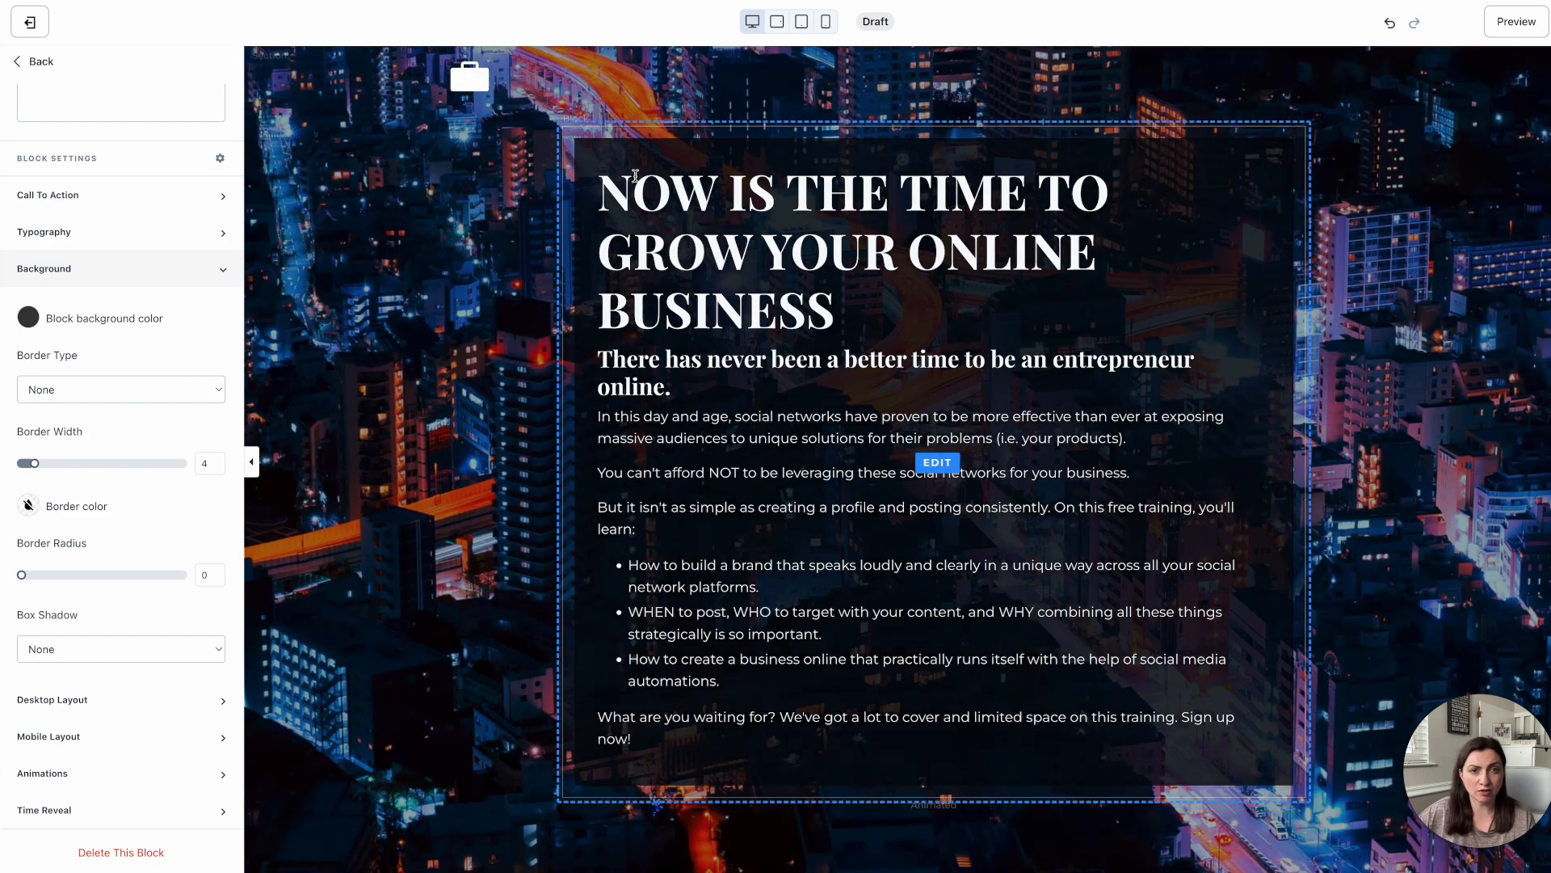
mouse_move(23, 581)
mouse_down()
mouse_move(126, 579)
mouse_move(19, 579)
mouse_up()
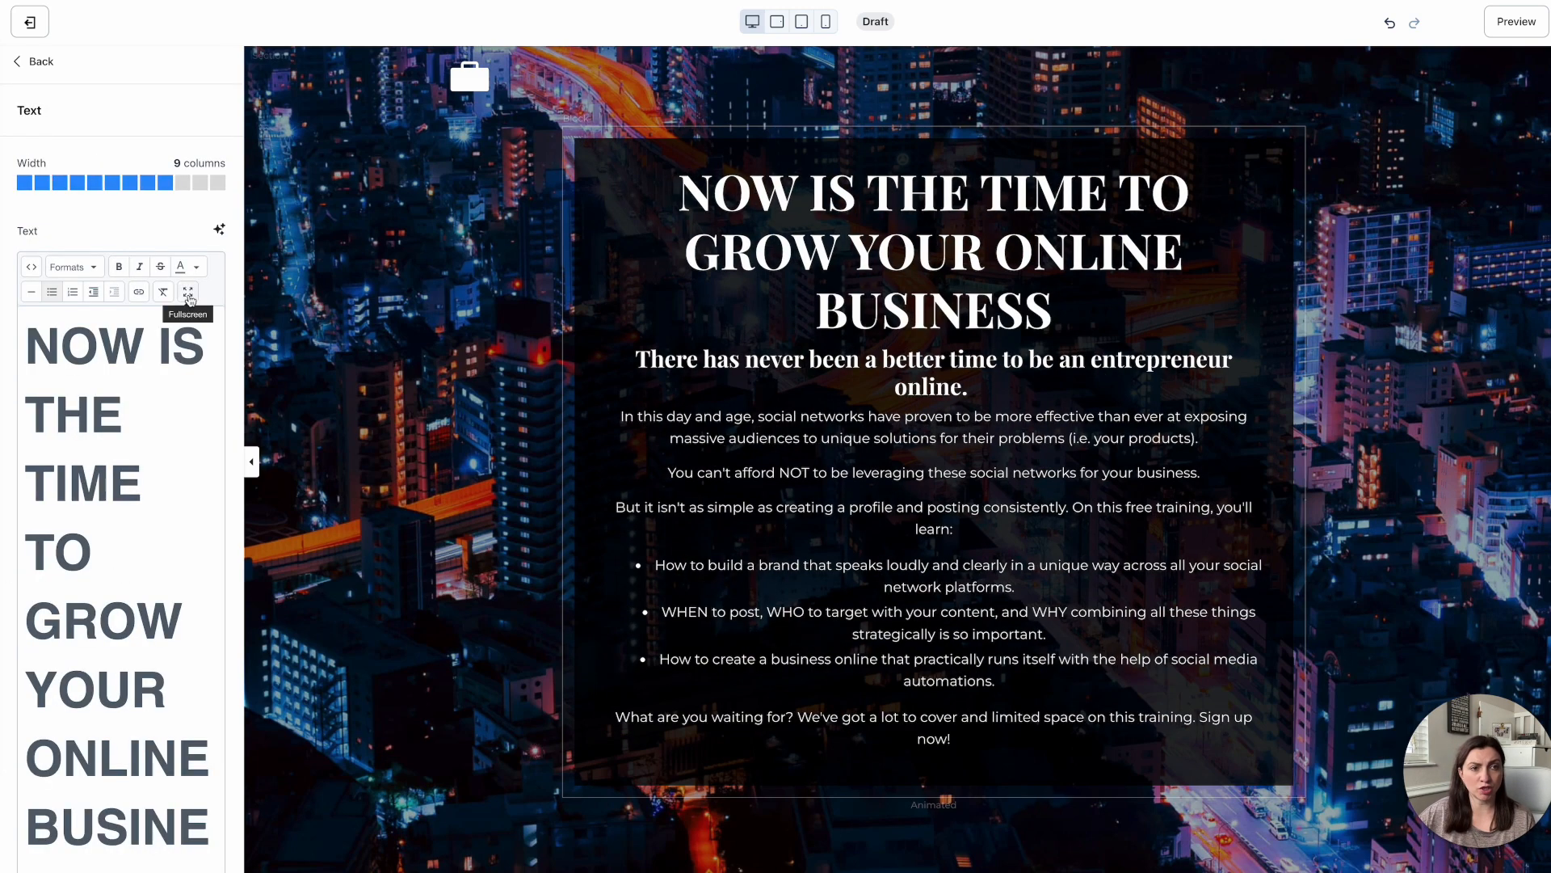
Step: Left-align the three bullet points in the hero text block using the fullscreen text editor
click(189, 292)
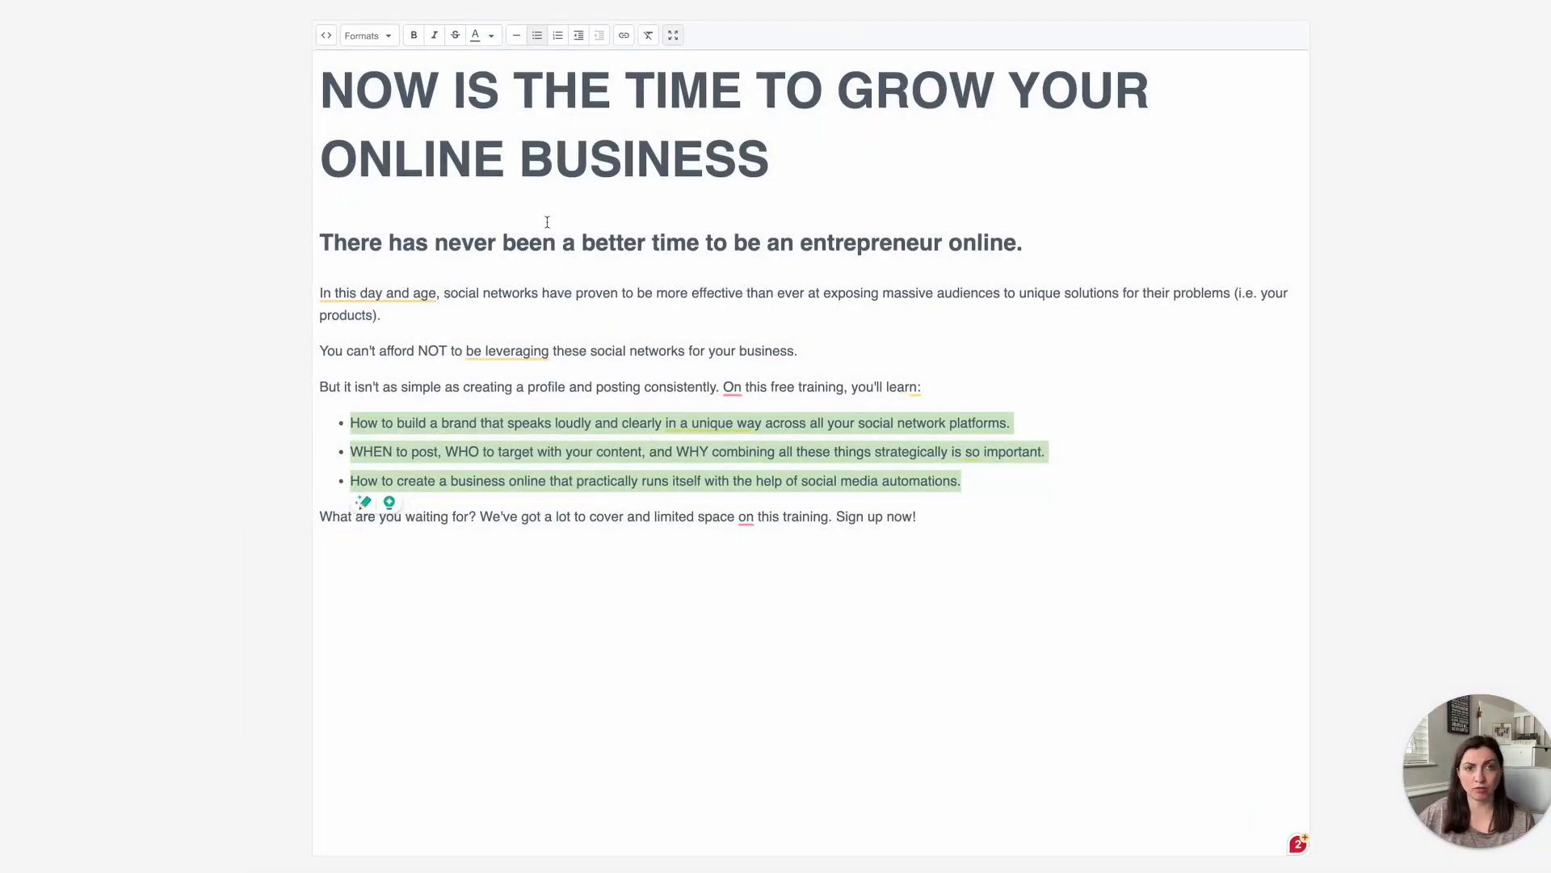
click(396, 343)
drag(994, 481, 332, 413)
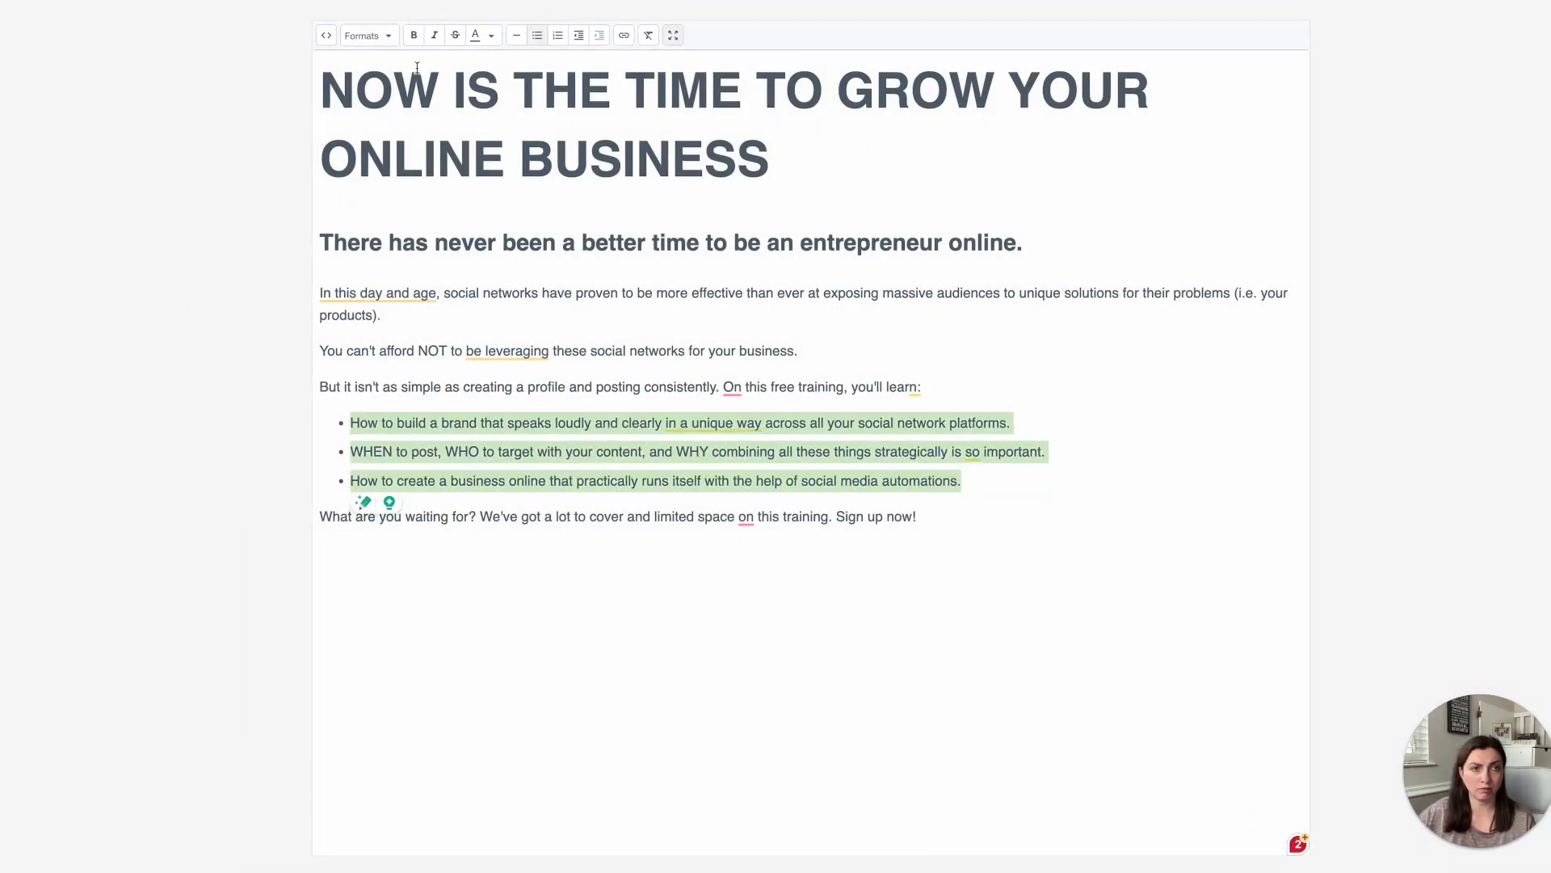
click(386, 37)
mouse_move(463, 157)
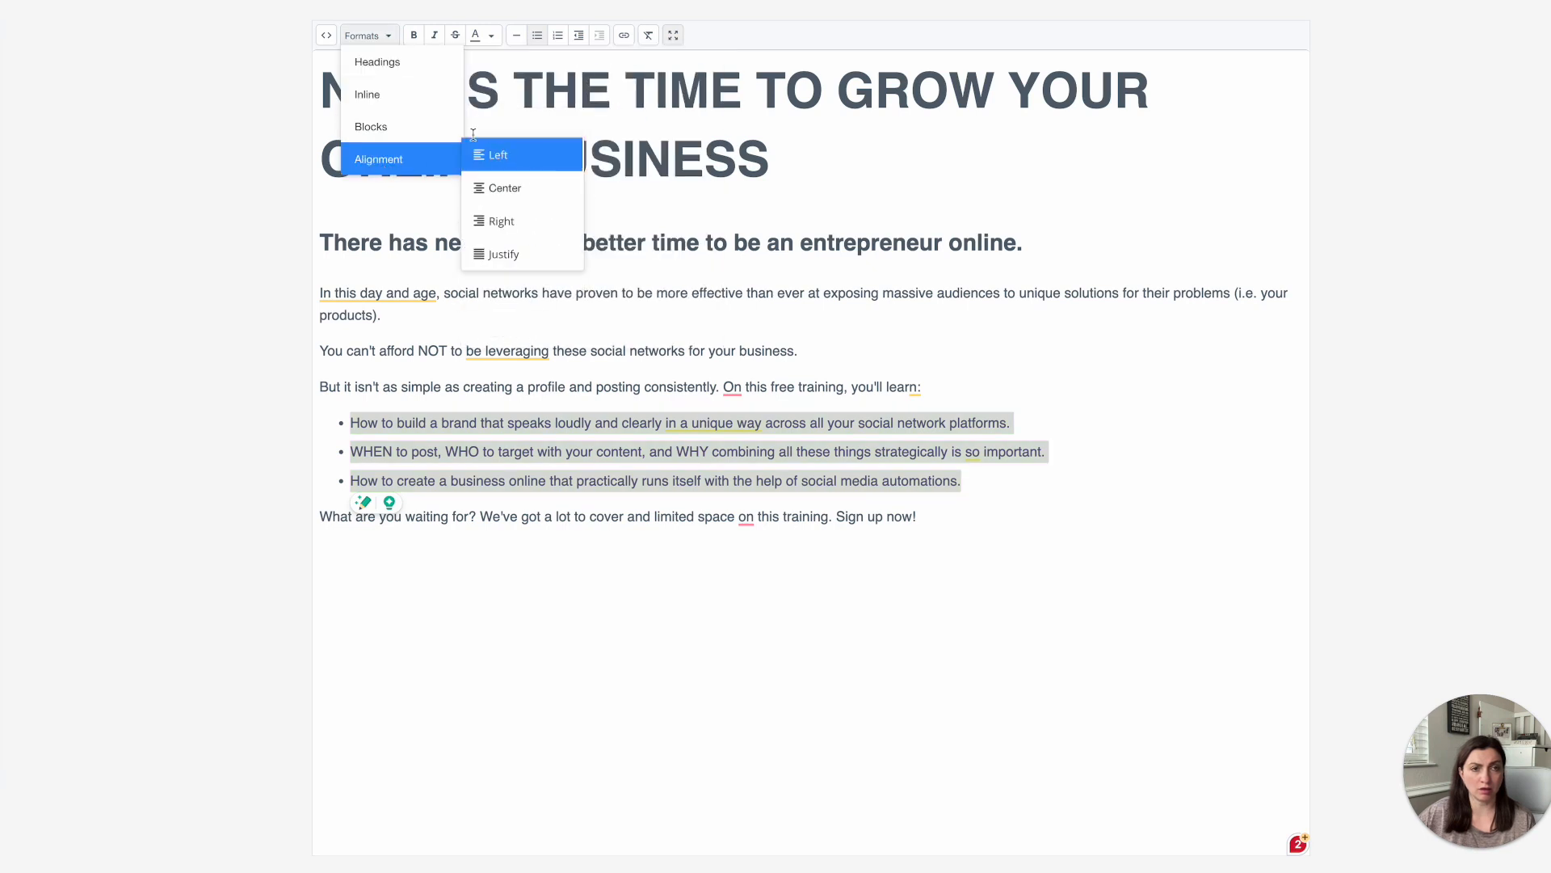
click(497, 153)
click(673, 35)
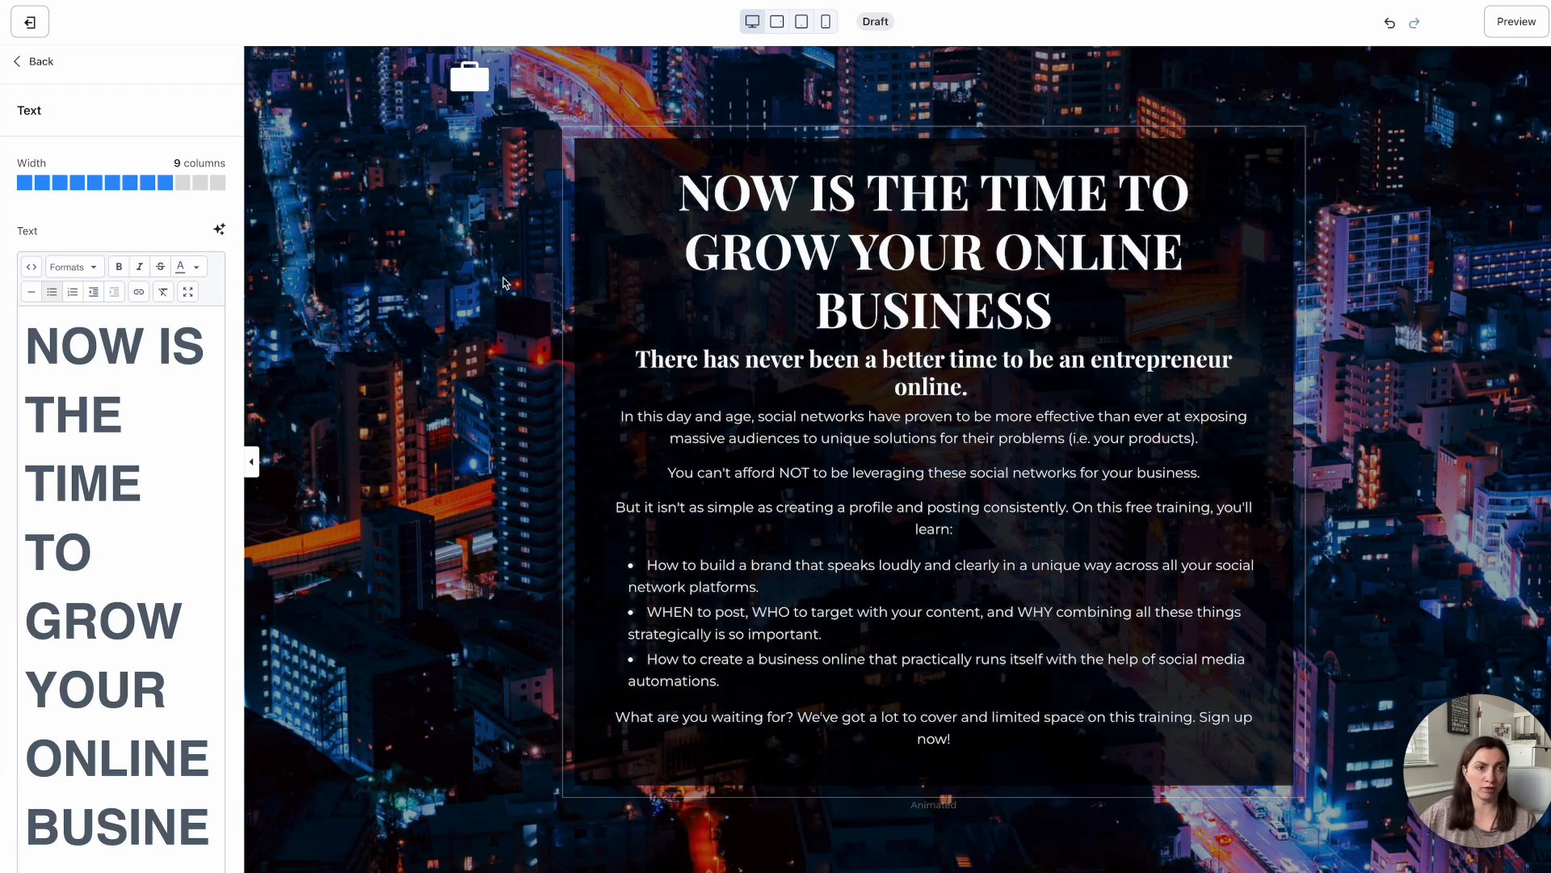
Step: Widen the hero text block to 11 columns and leave its settings
click(199, 184)
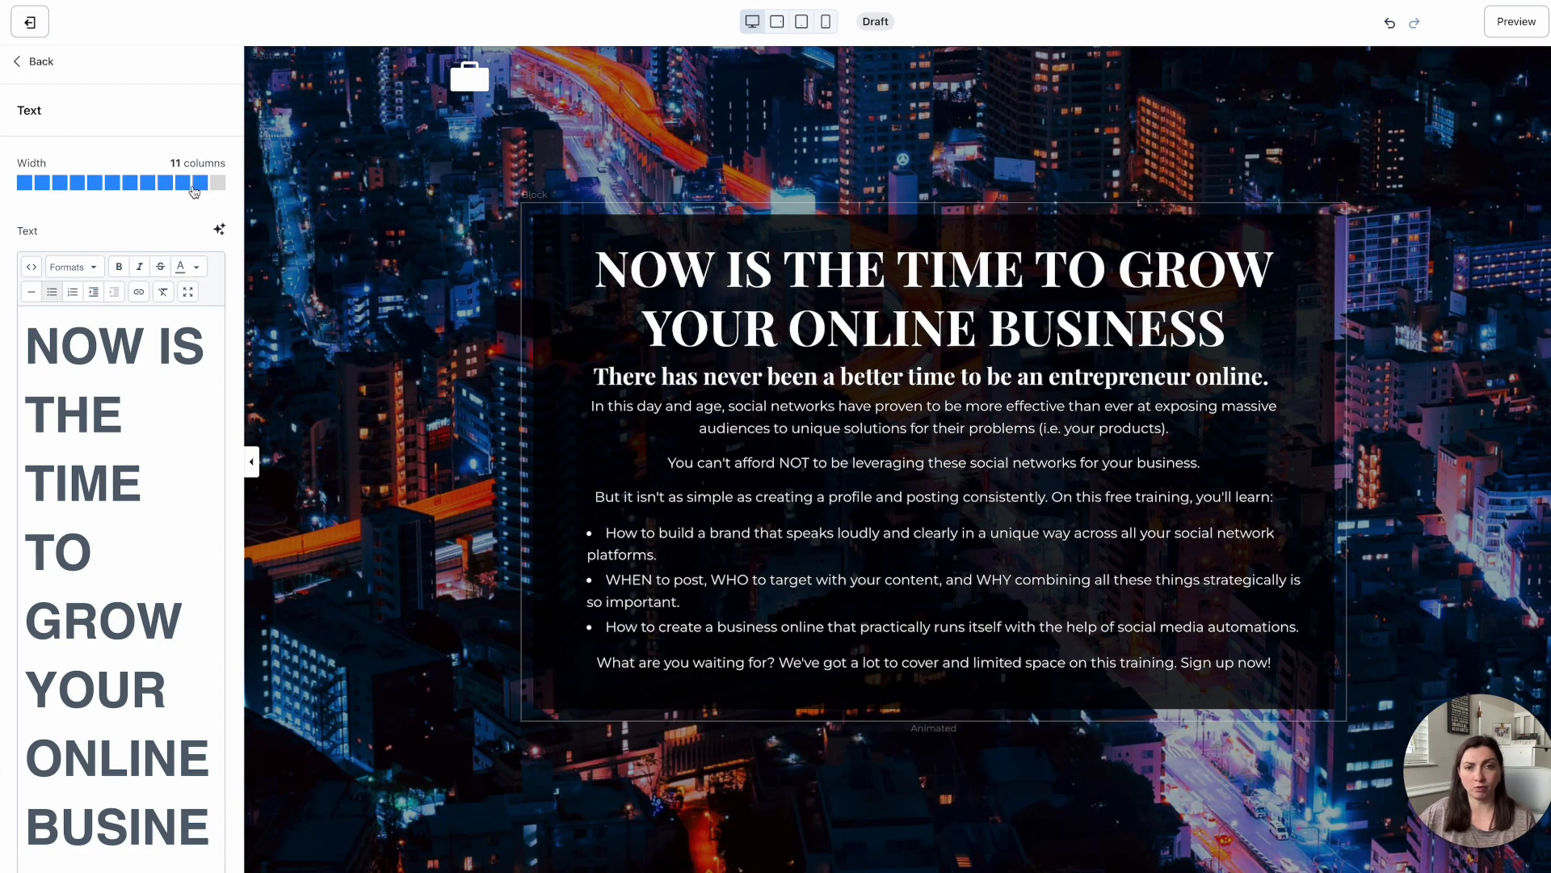
click(217, 183)
click(34, 60)
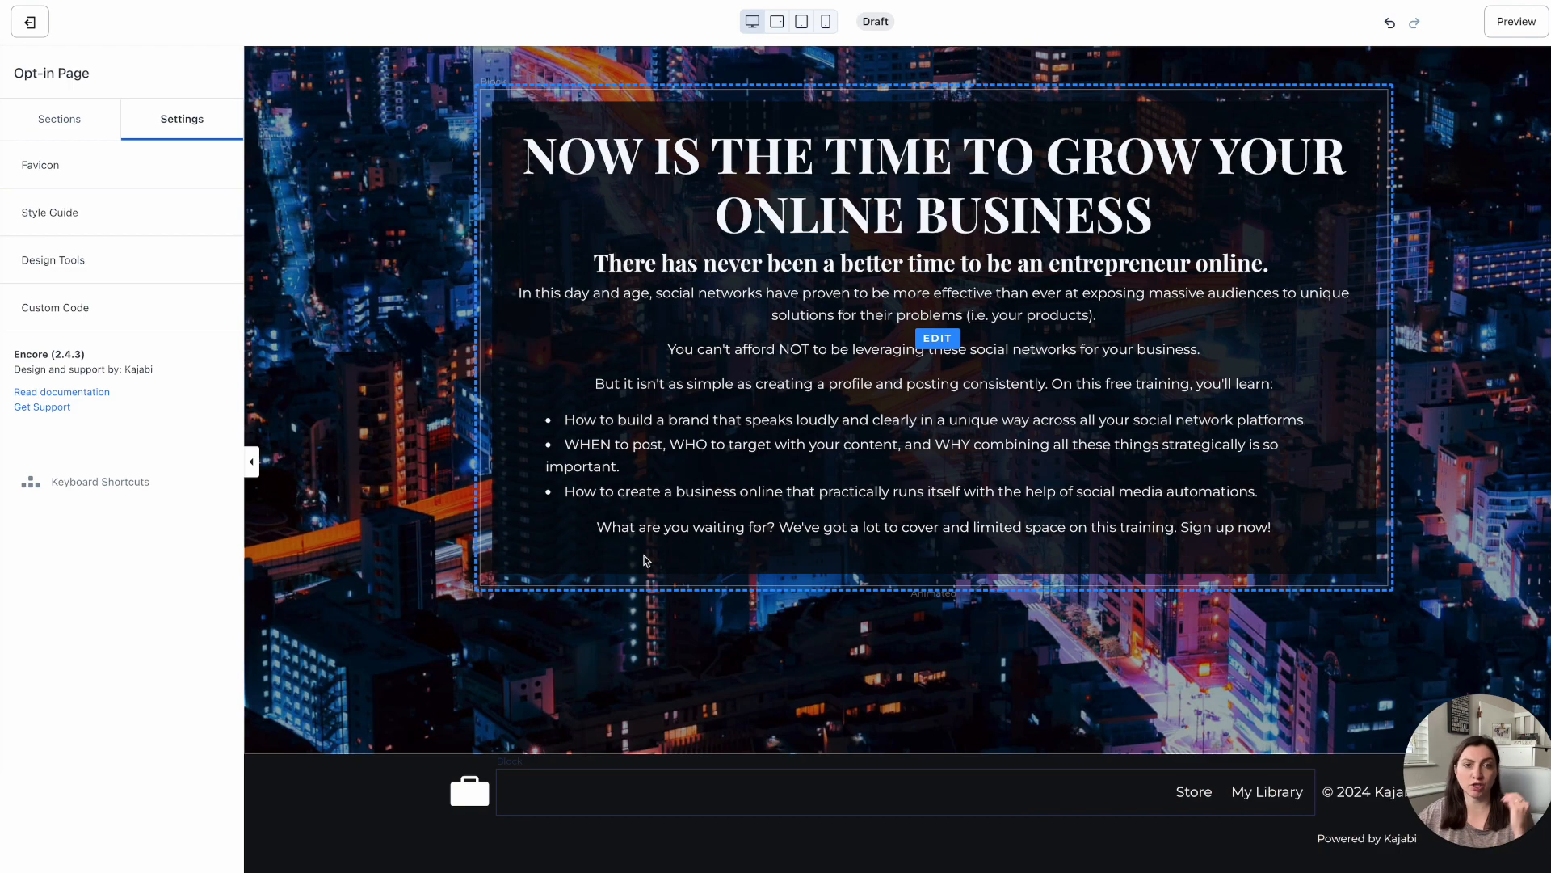
Step: Color the hero headline "NOW IS THE TIME TO GROW YOUR ONLINE BUSINESS" purple
click(1076, 409)
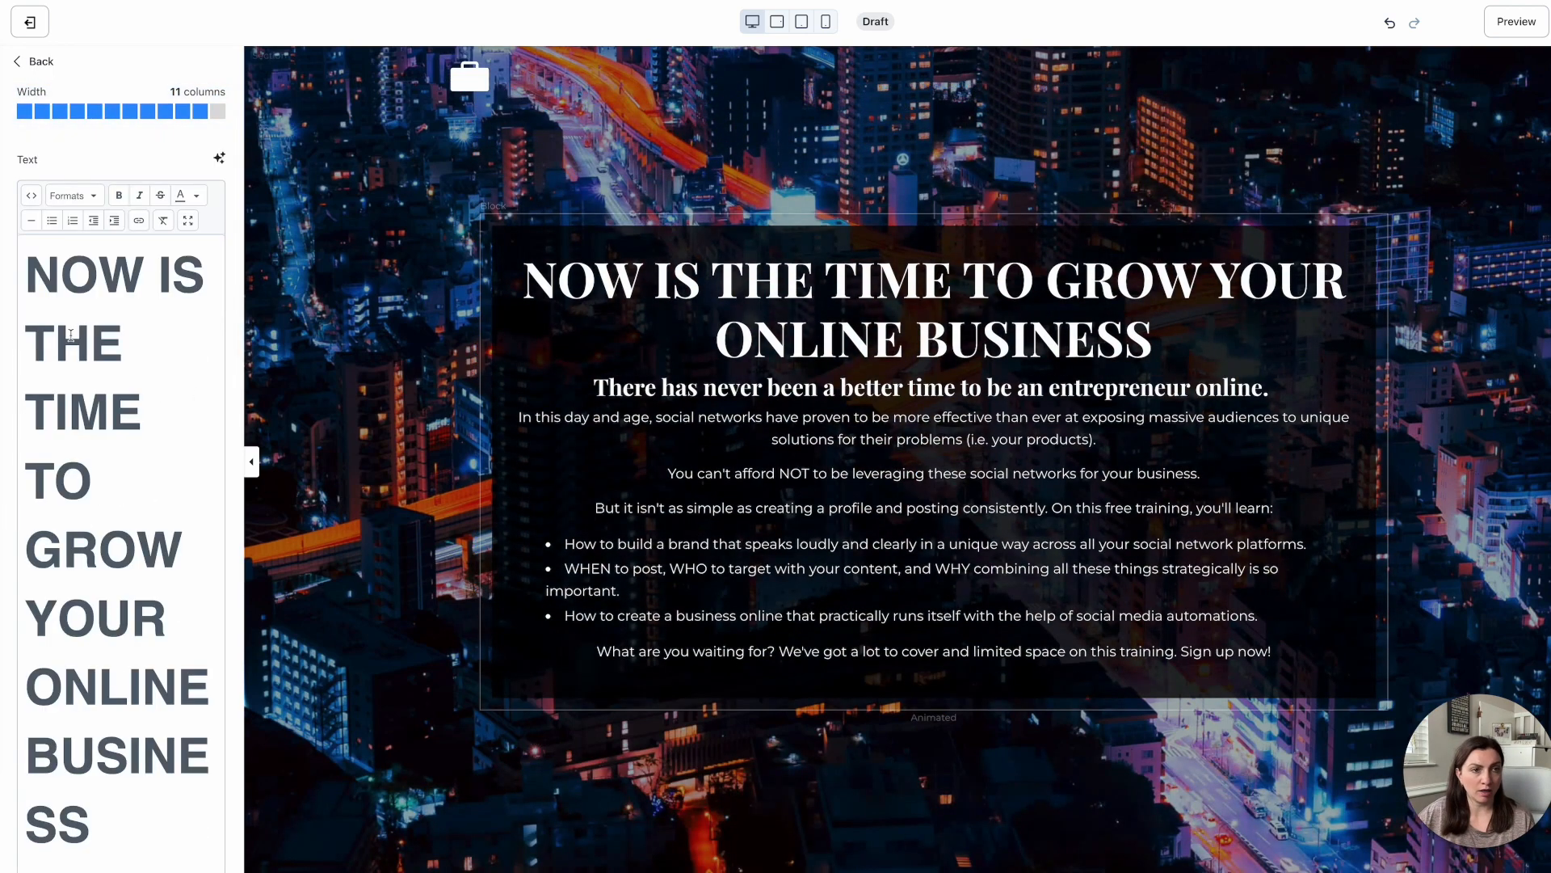
scroll(130, 544, down, 2)
drag(103, 714, 19, 160)
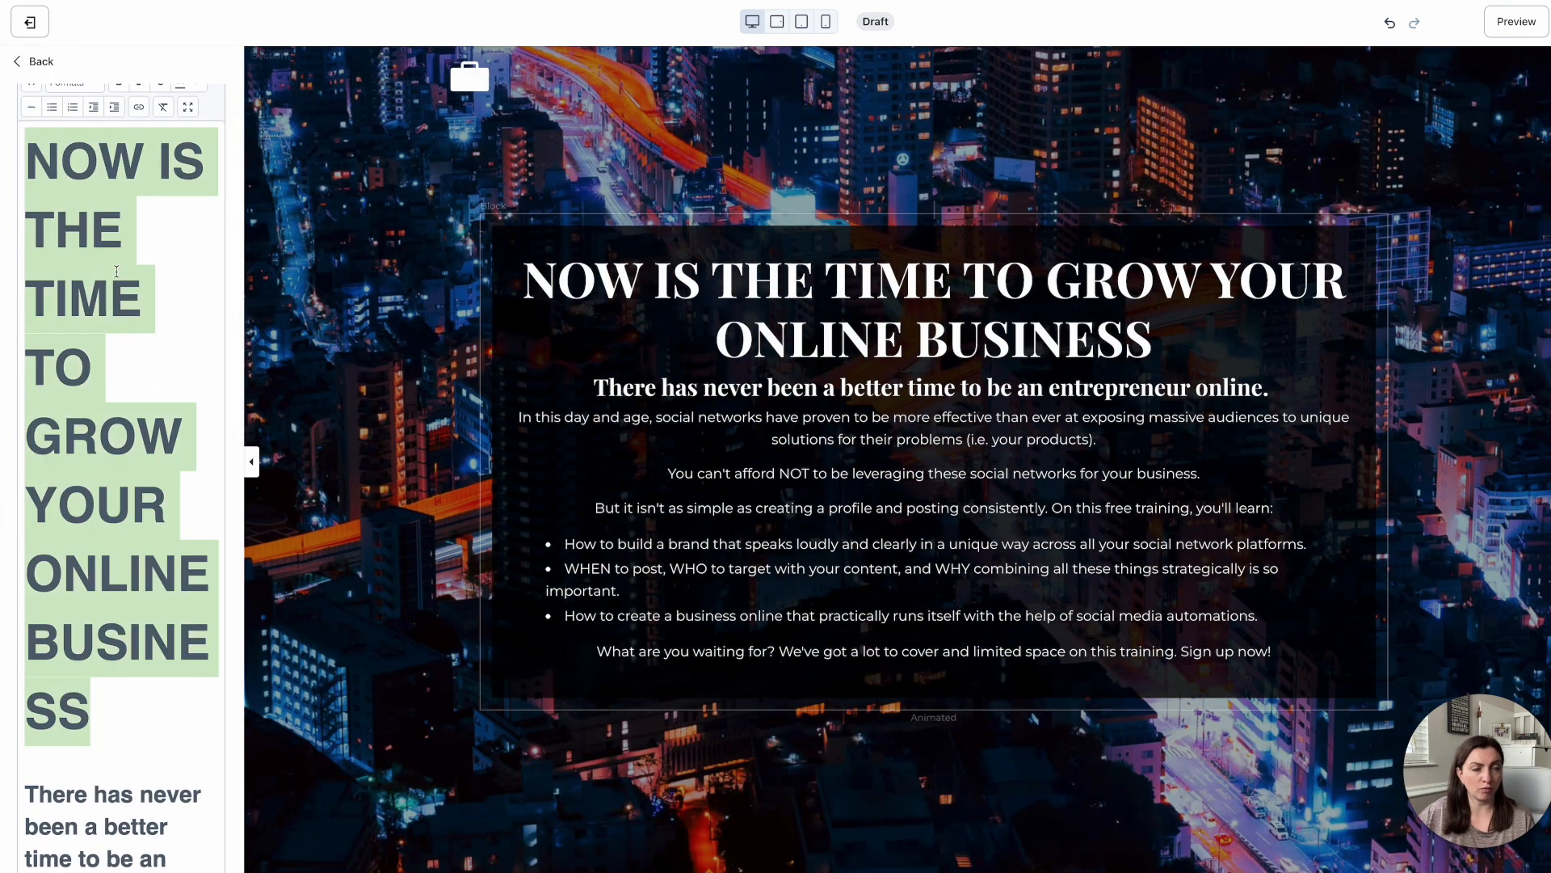
scroll(81, 218, up, 3)
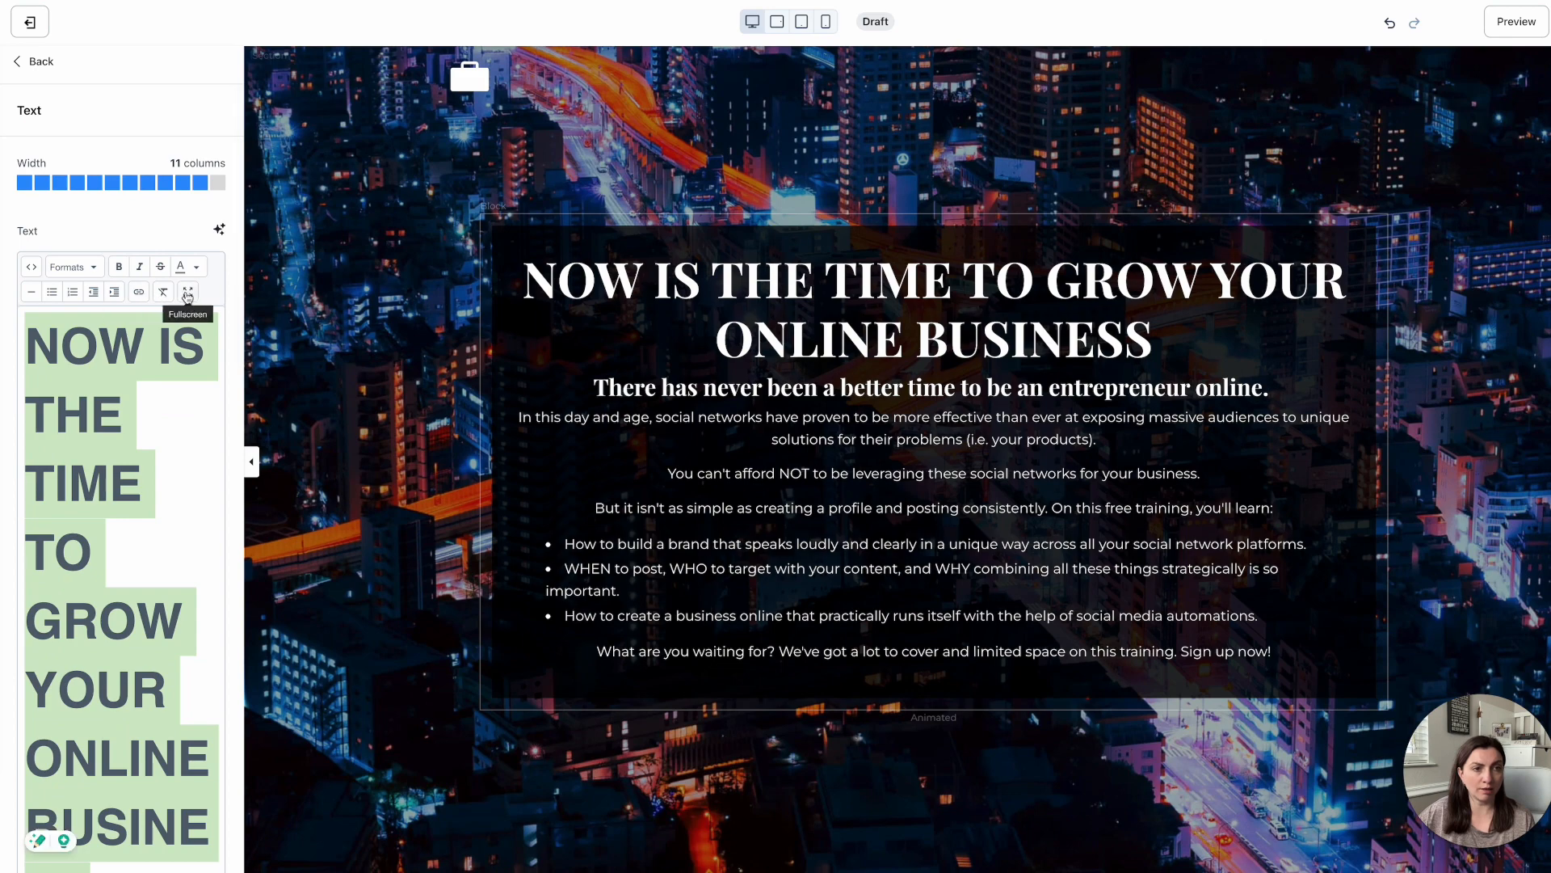
click(195, 267)
click(220, 301)
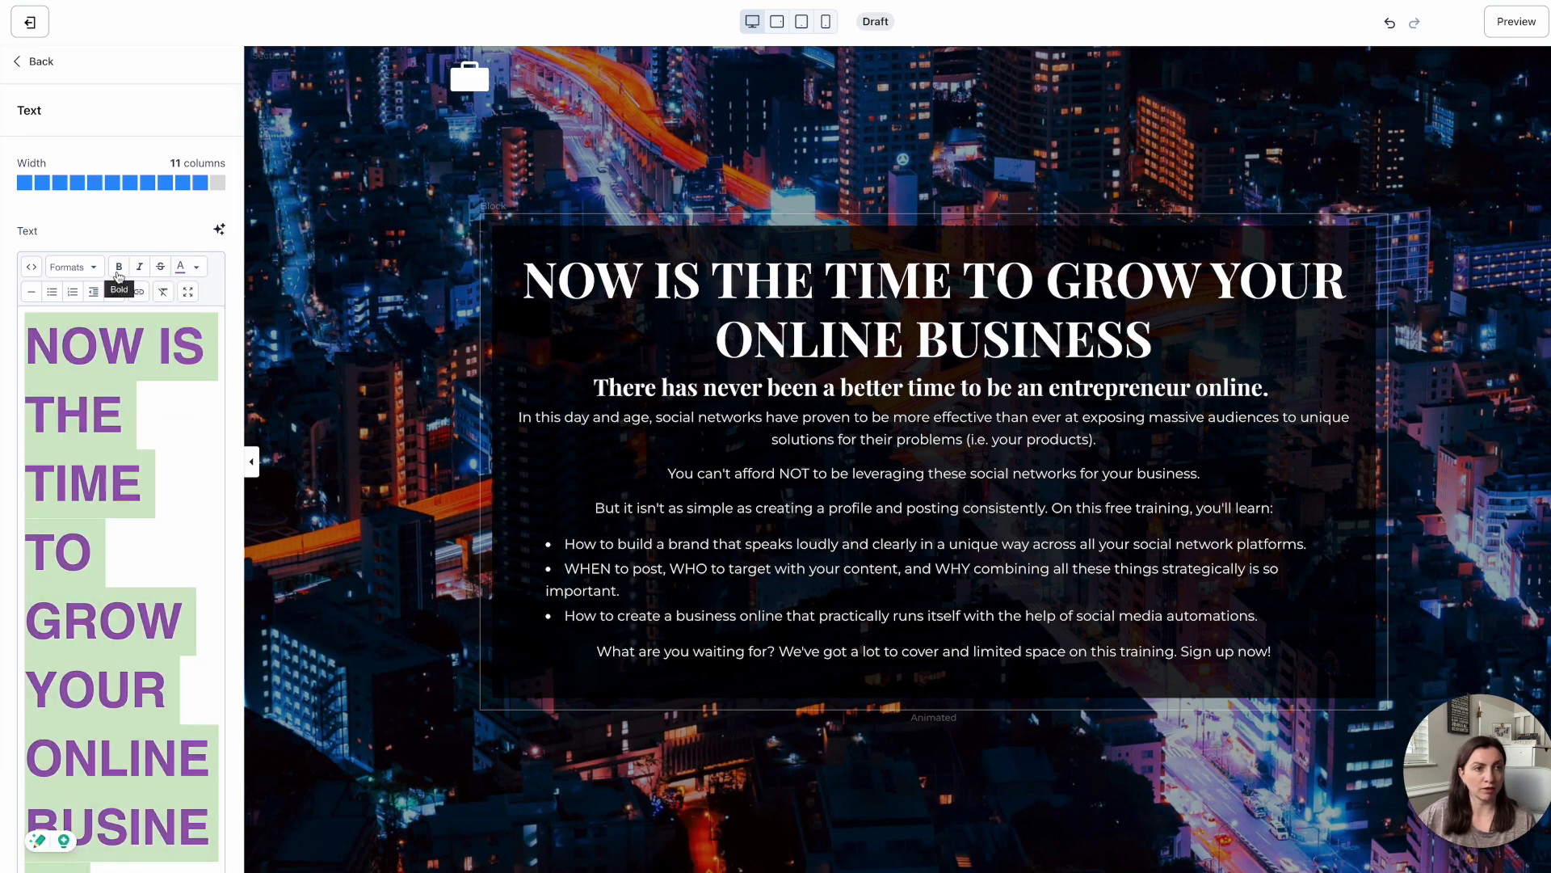
Step: Reduce the hero headline's size by changing its format to Heading 2
click(97, 273)
click(119, 330)
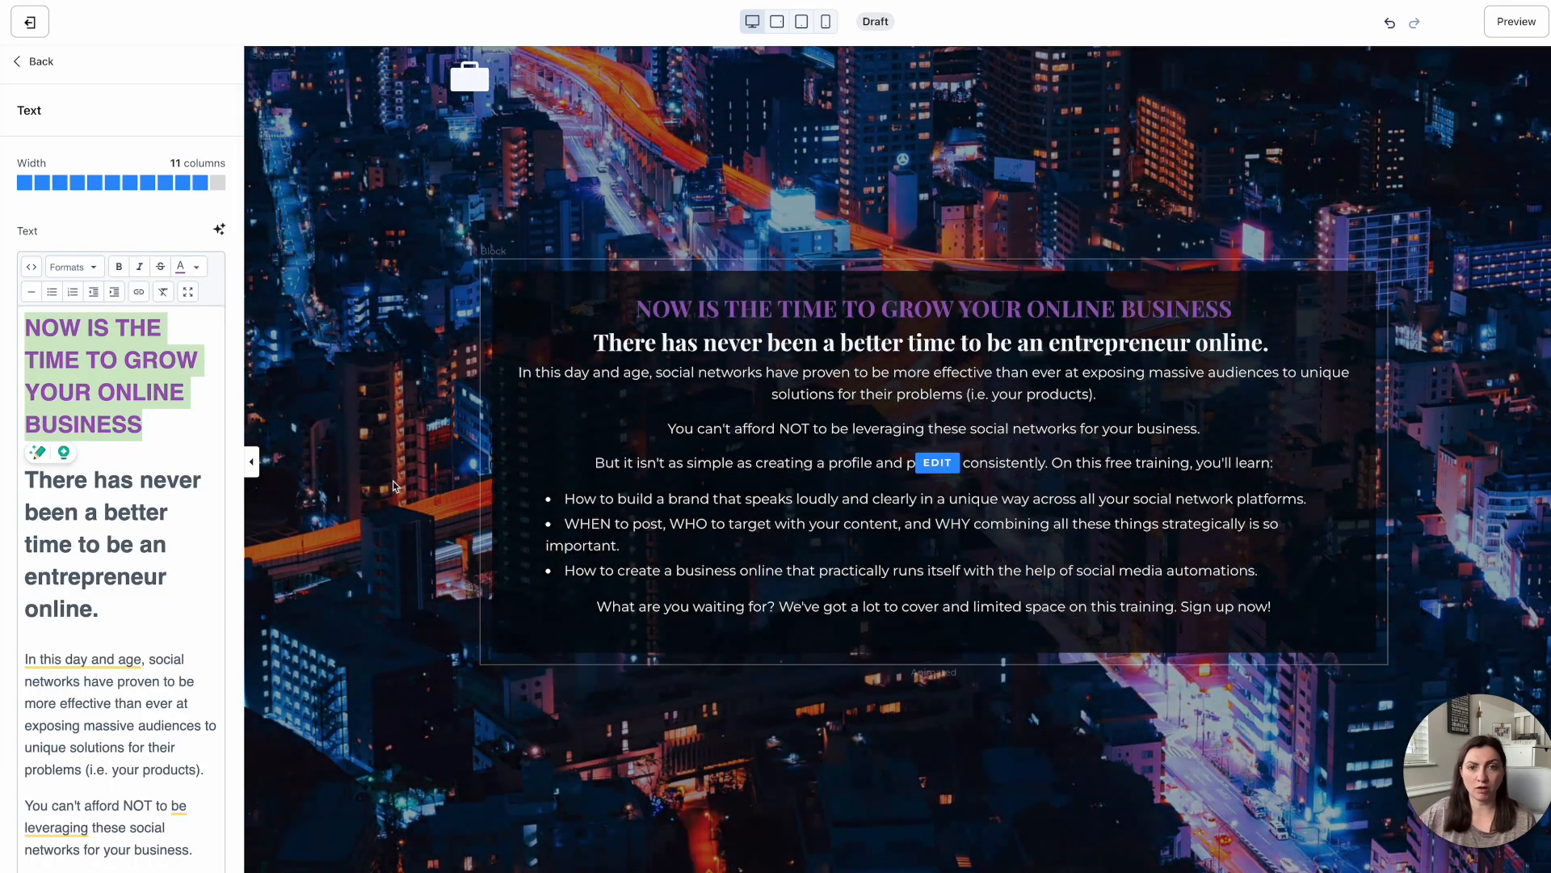
click(81, 268)
mouse_move(113, 291)
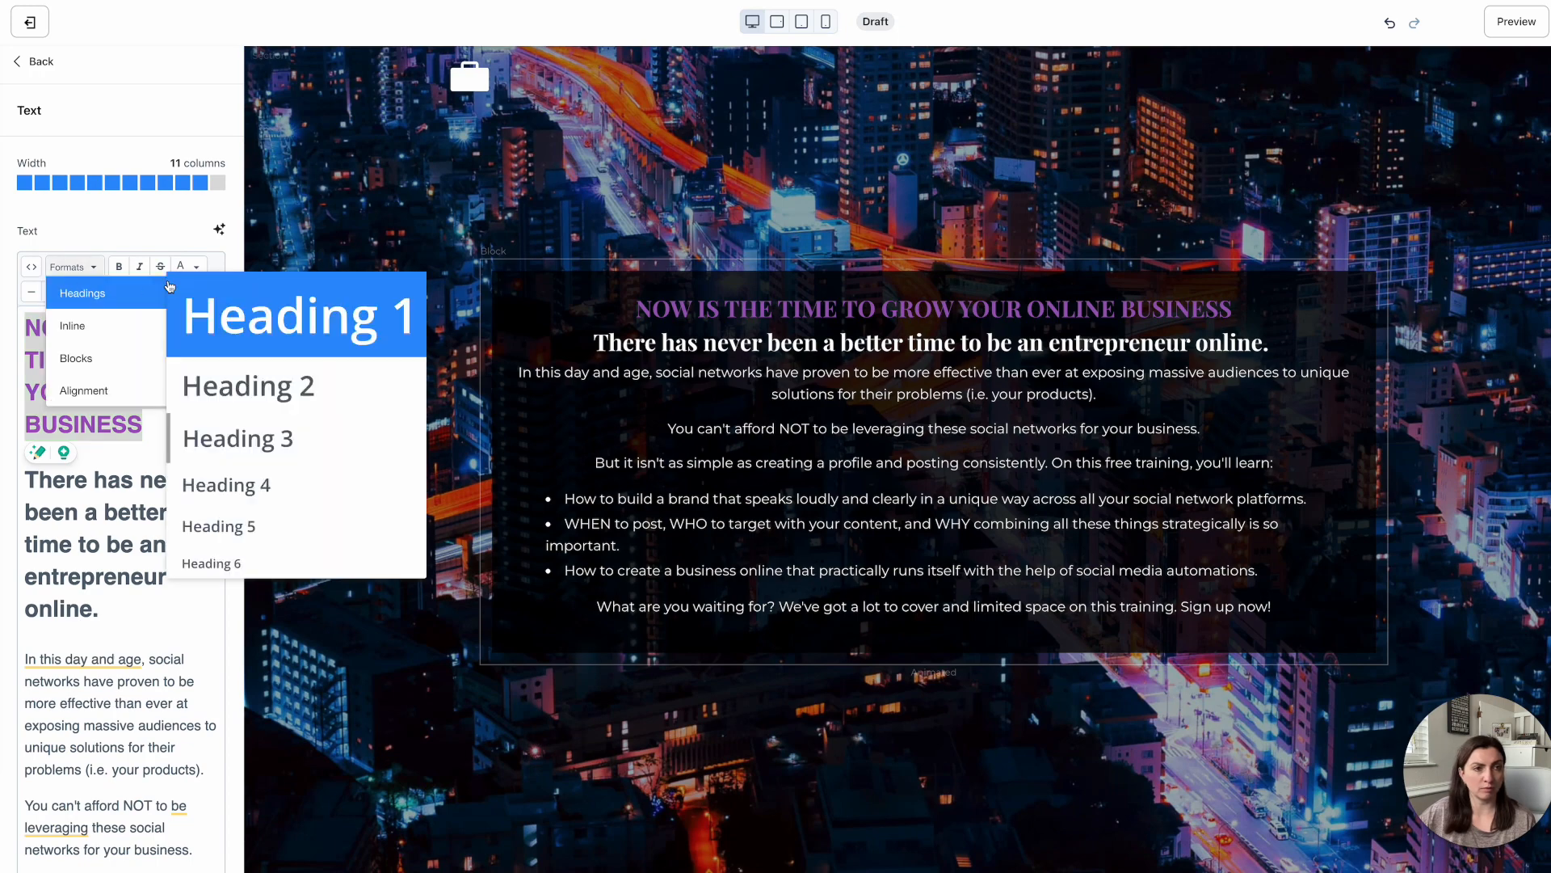
click(206, 384)
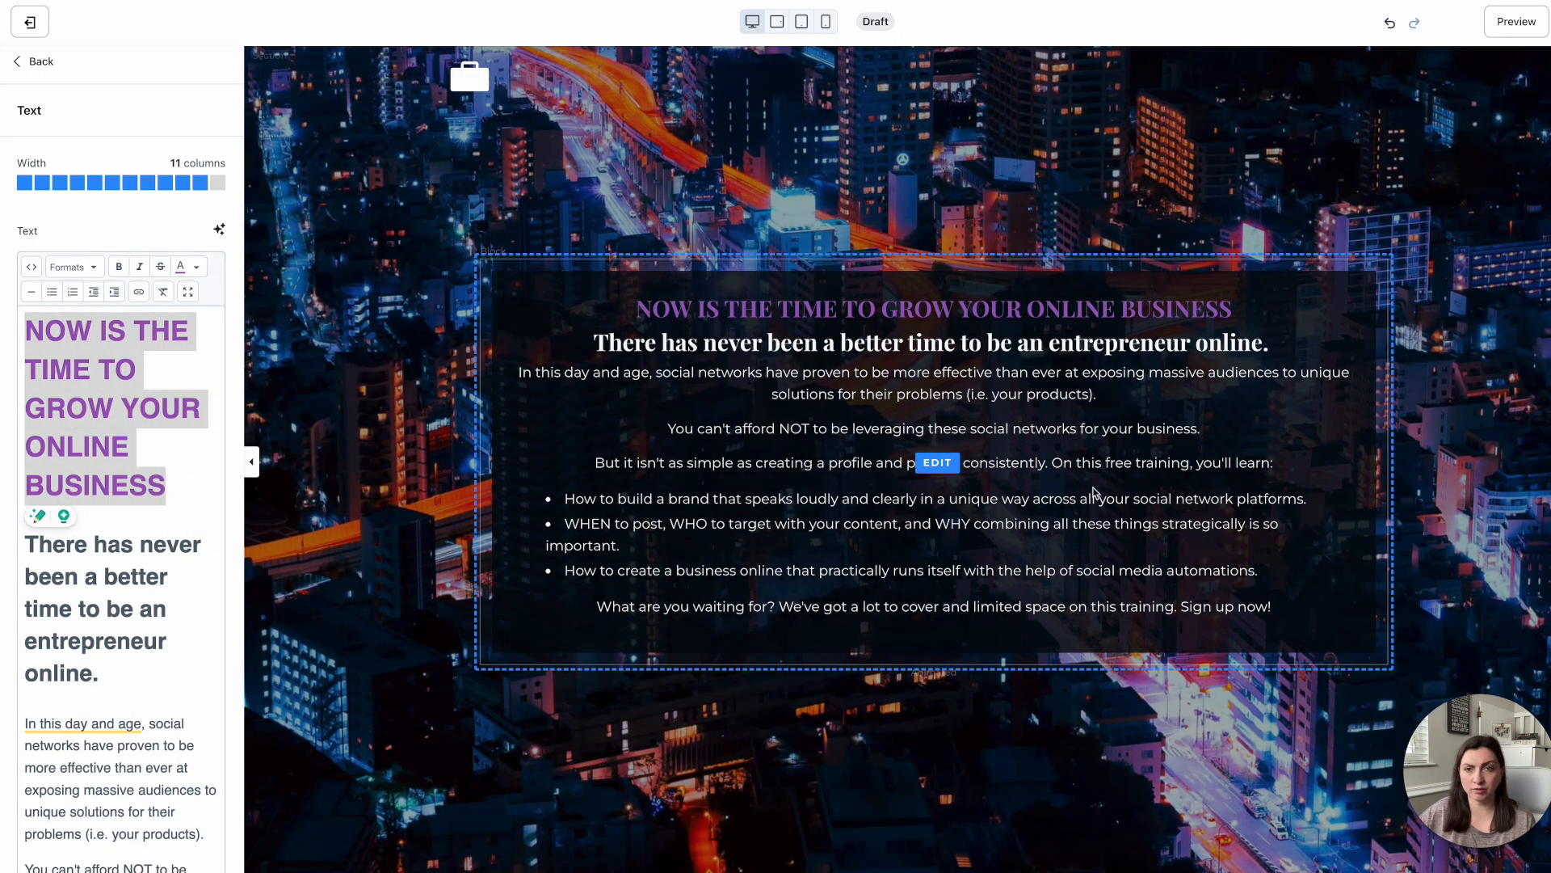
Step: Make the subheading "There has never been a better time to be an entrepreneur online." one heading level smaller
click(127, 576)
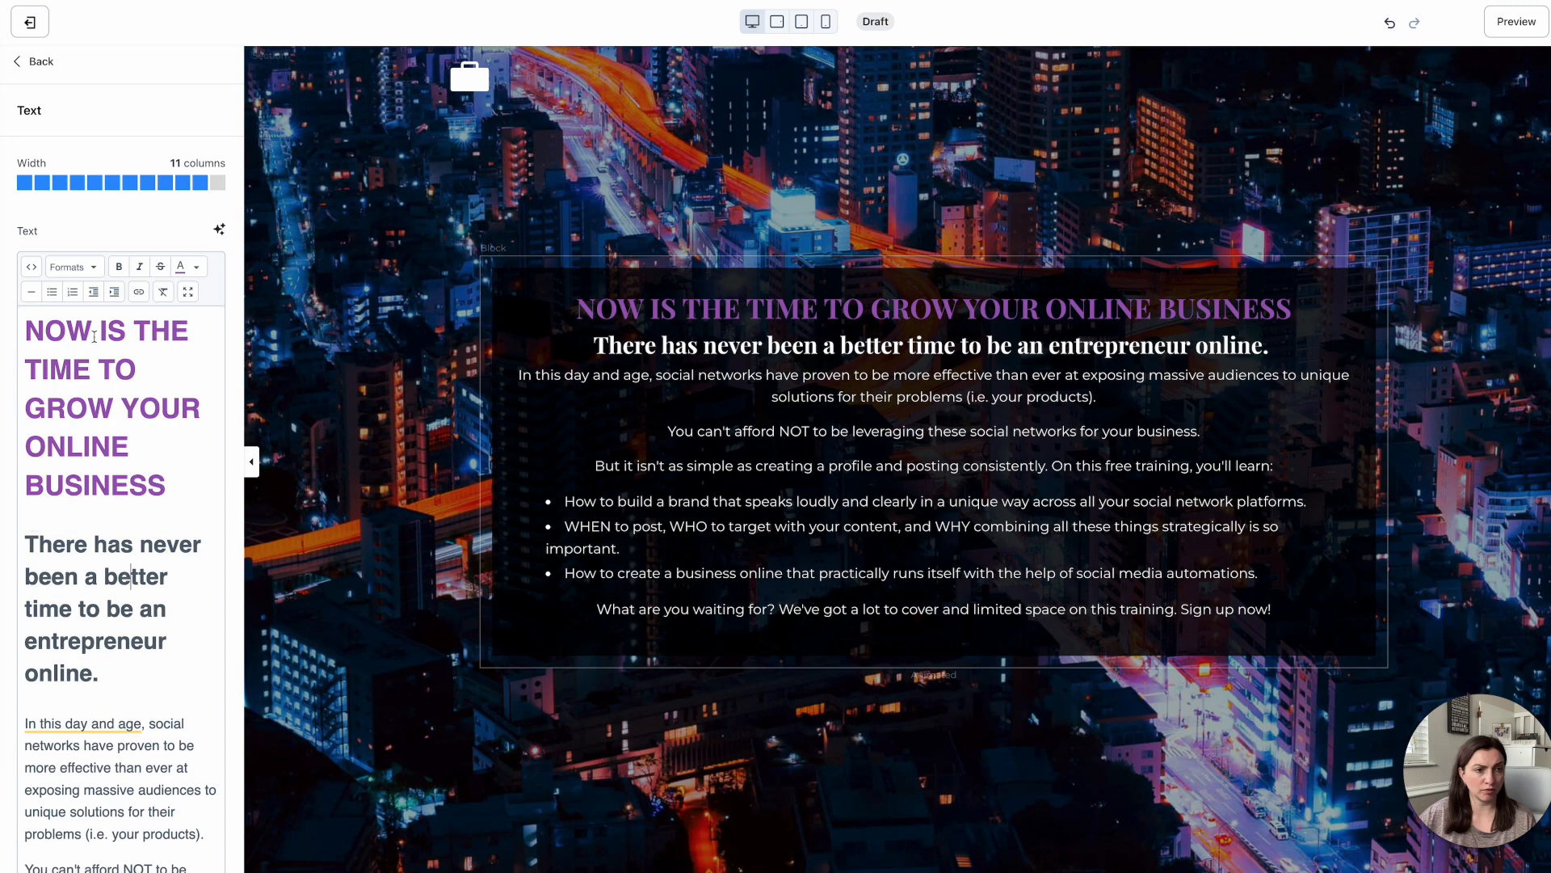
click(93, 273)
mouse_move(95, 293)
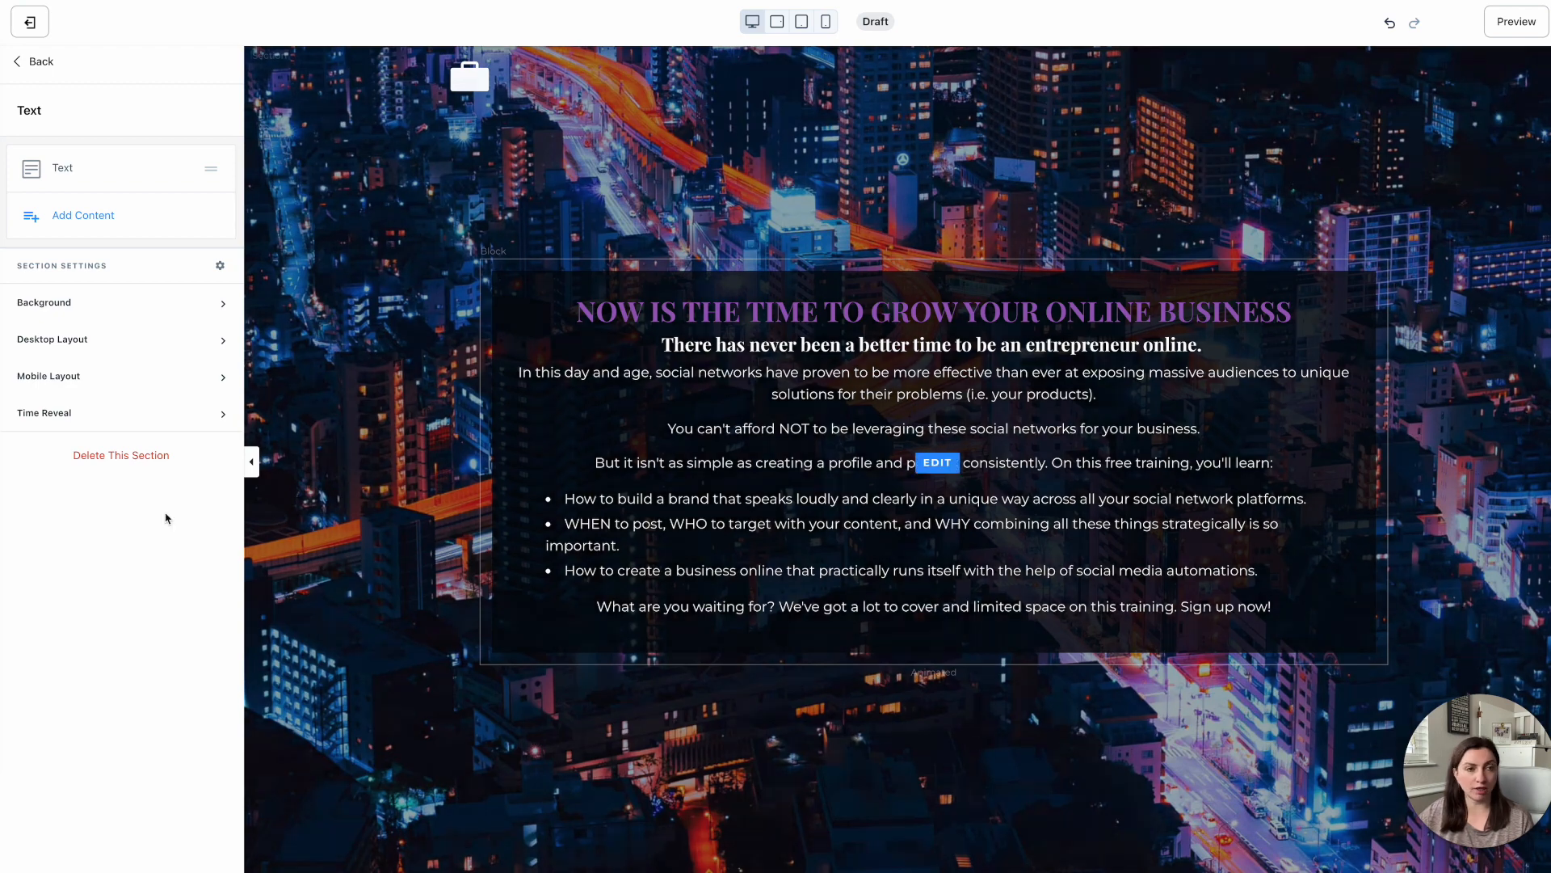
Step: Add a Form block to the hero section and clear its default "Join Our Free Trial" text
click(87, 217)
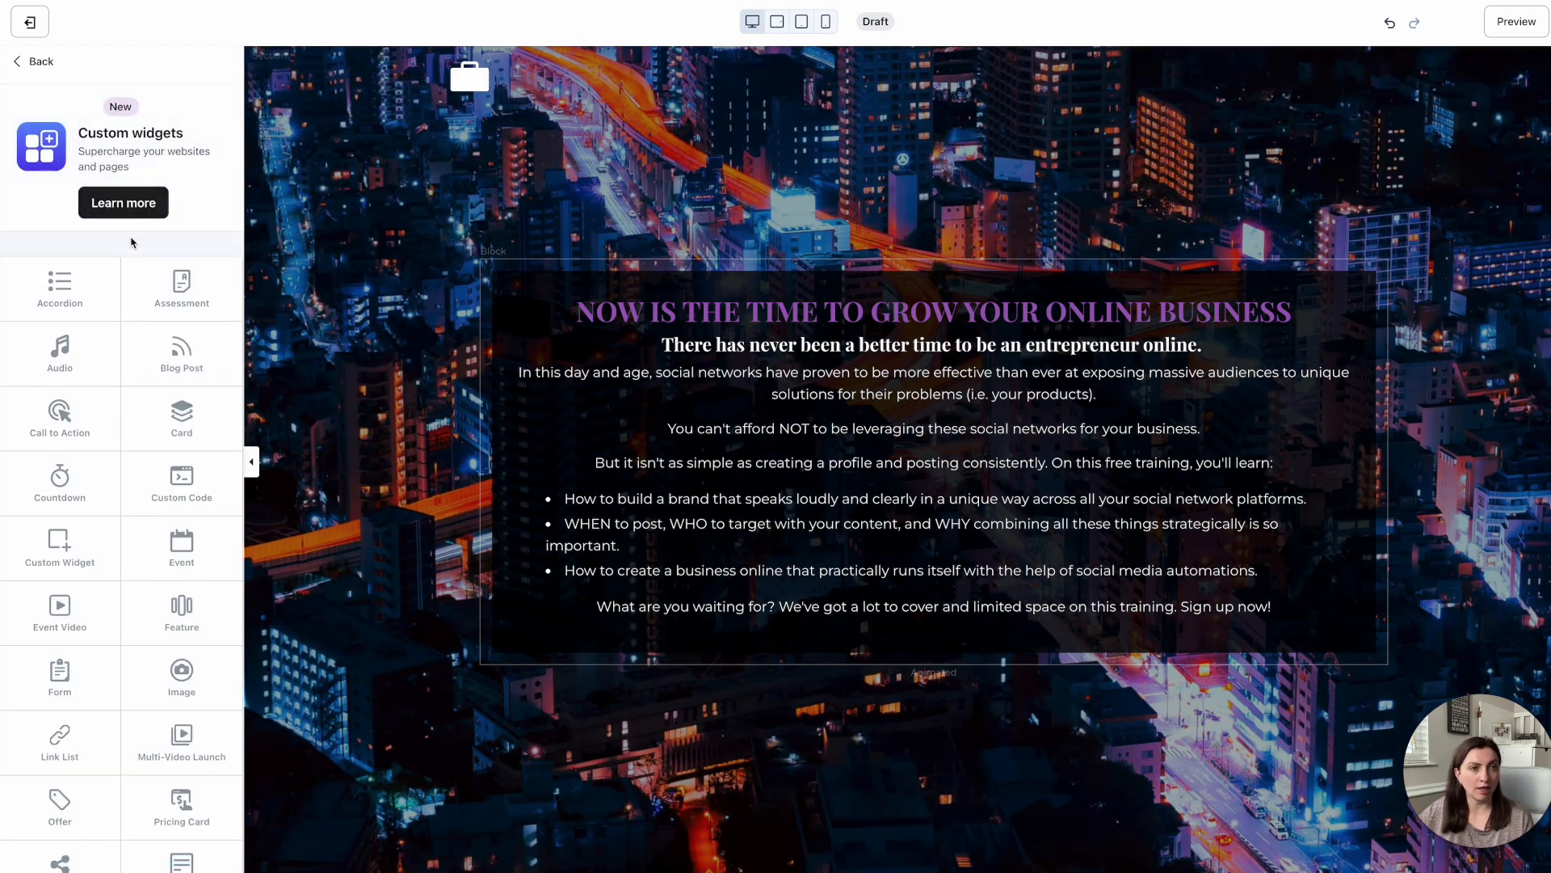
scroll(141, 412, down, 1)
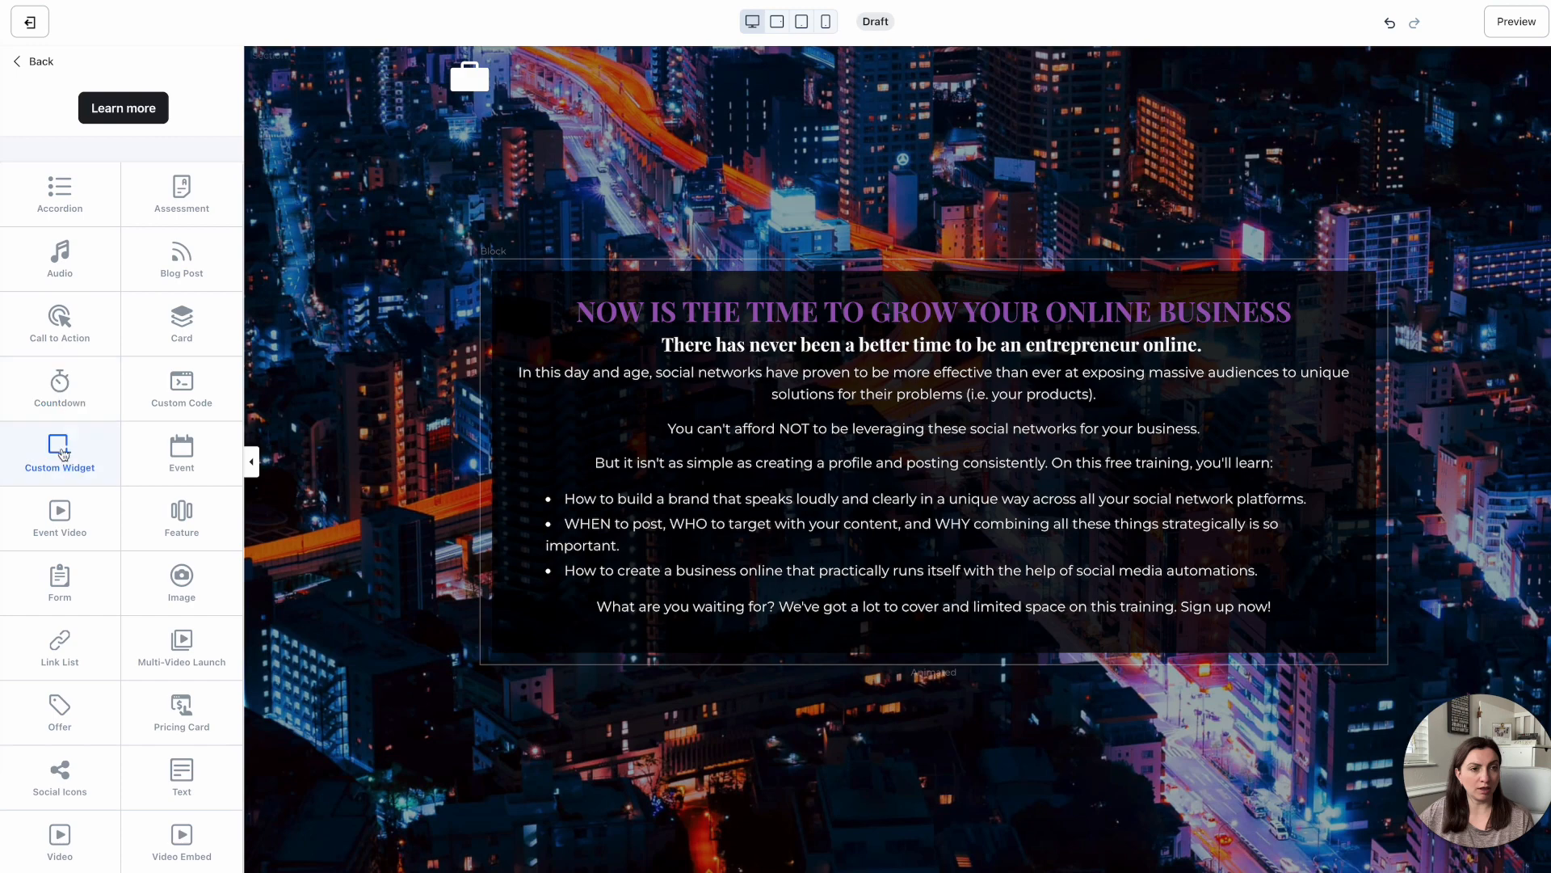
click(61, 584)
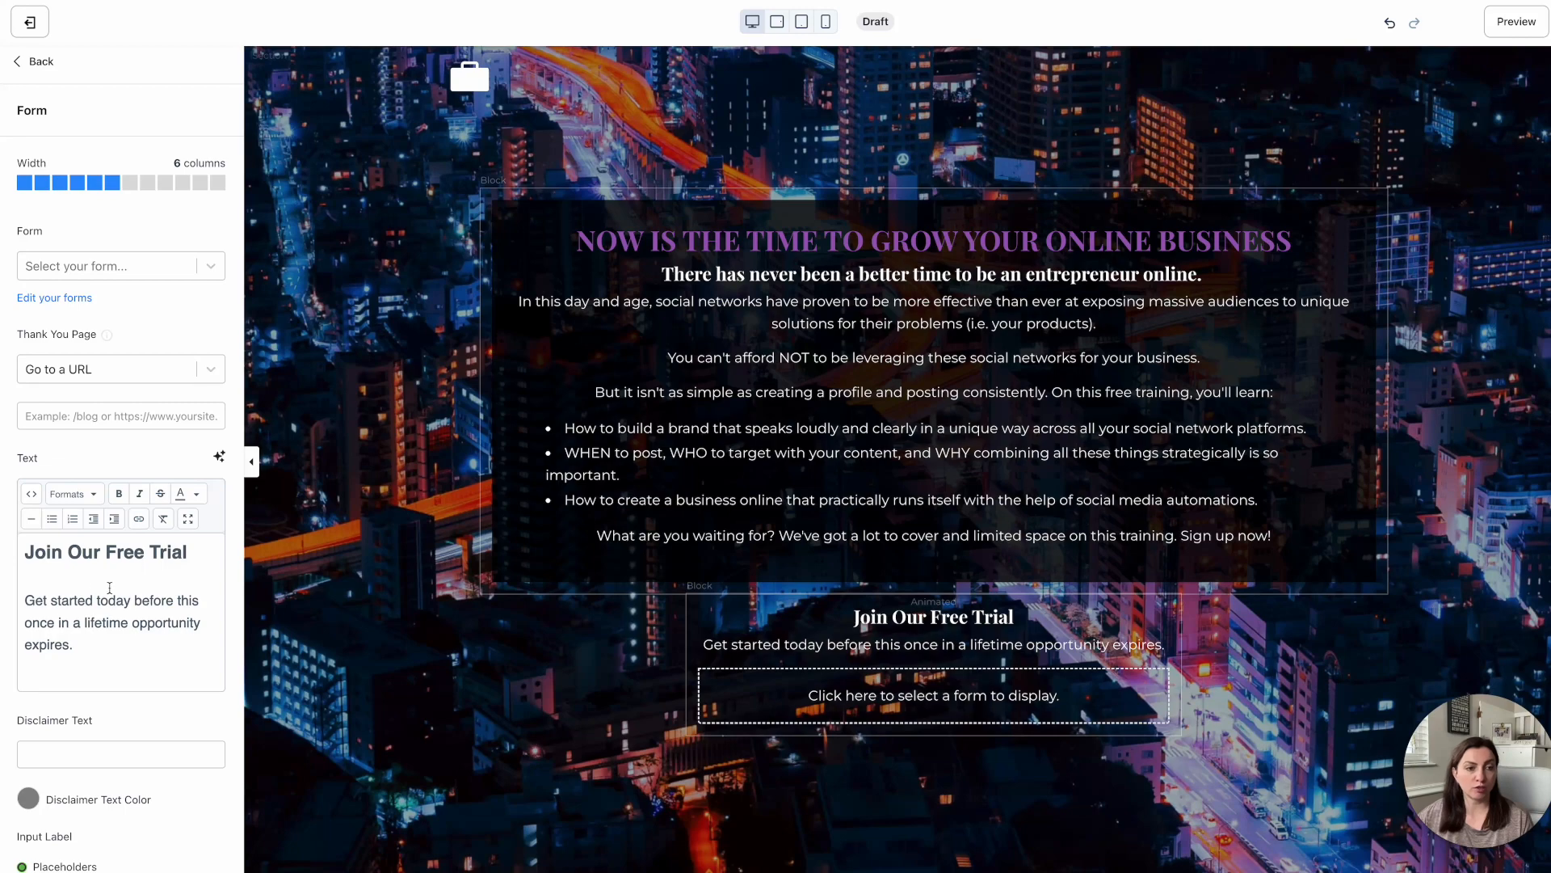
drag(77, 644, 10, 547)
key(BackSpace)
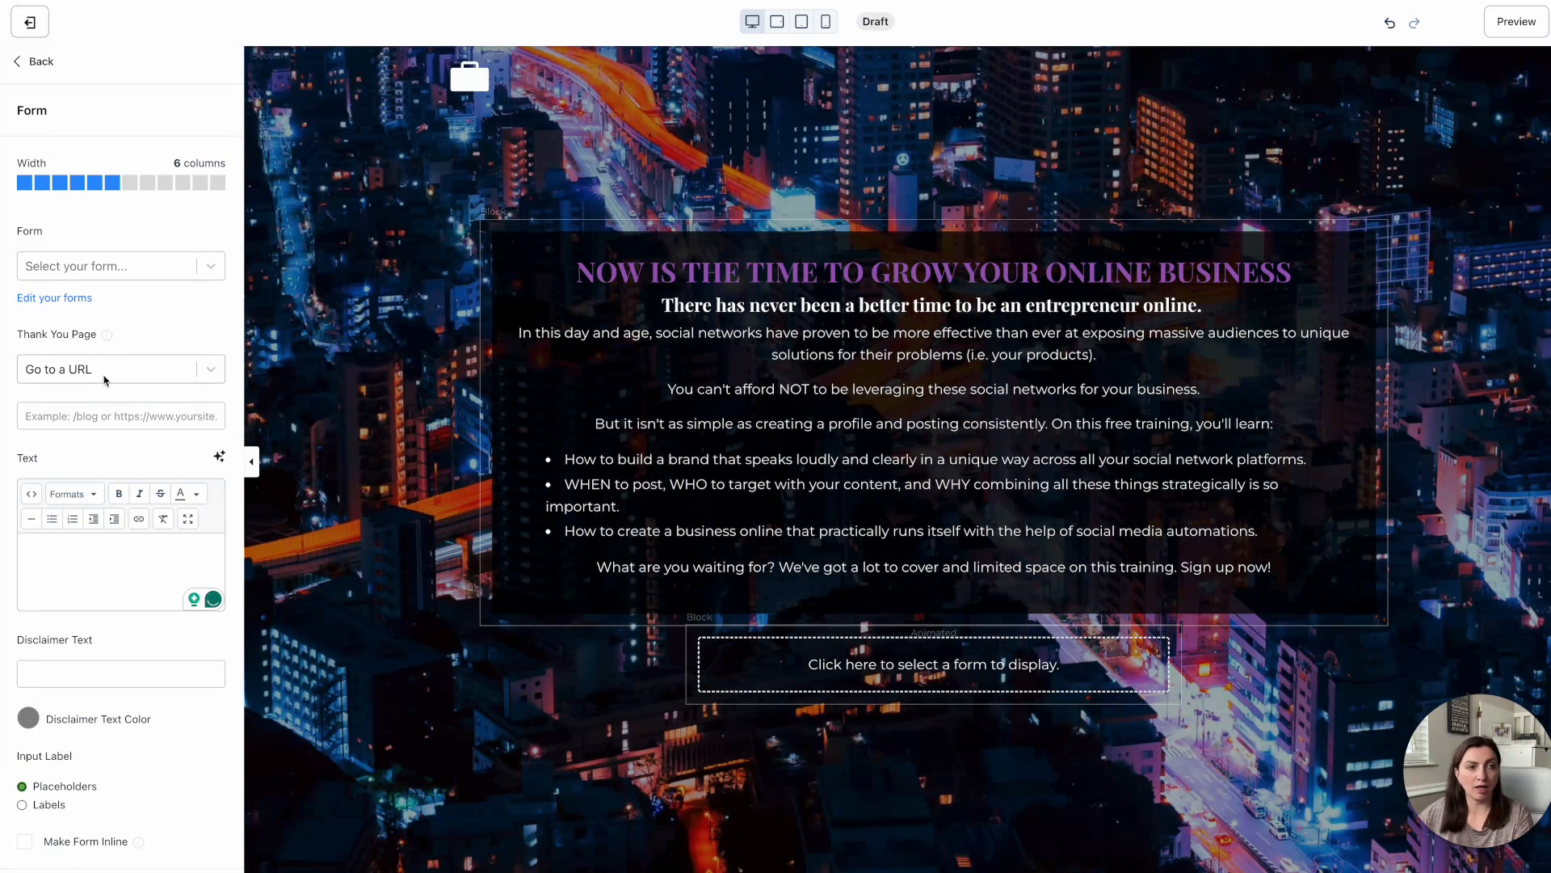
Step: Go to the site's forms and create a new form titled "Freebie Opt-in"
click(70, 305)
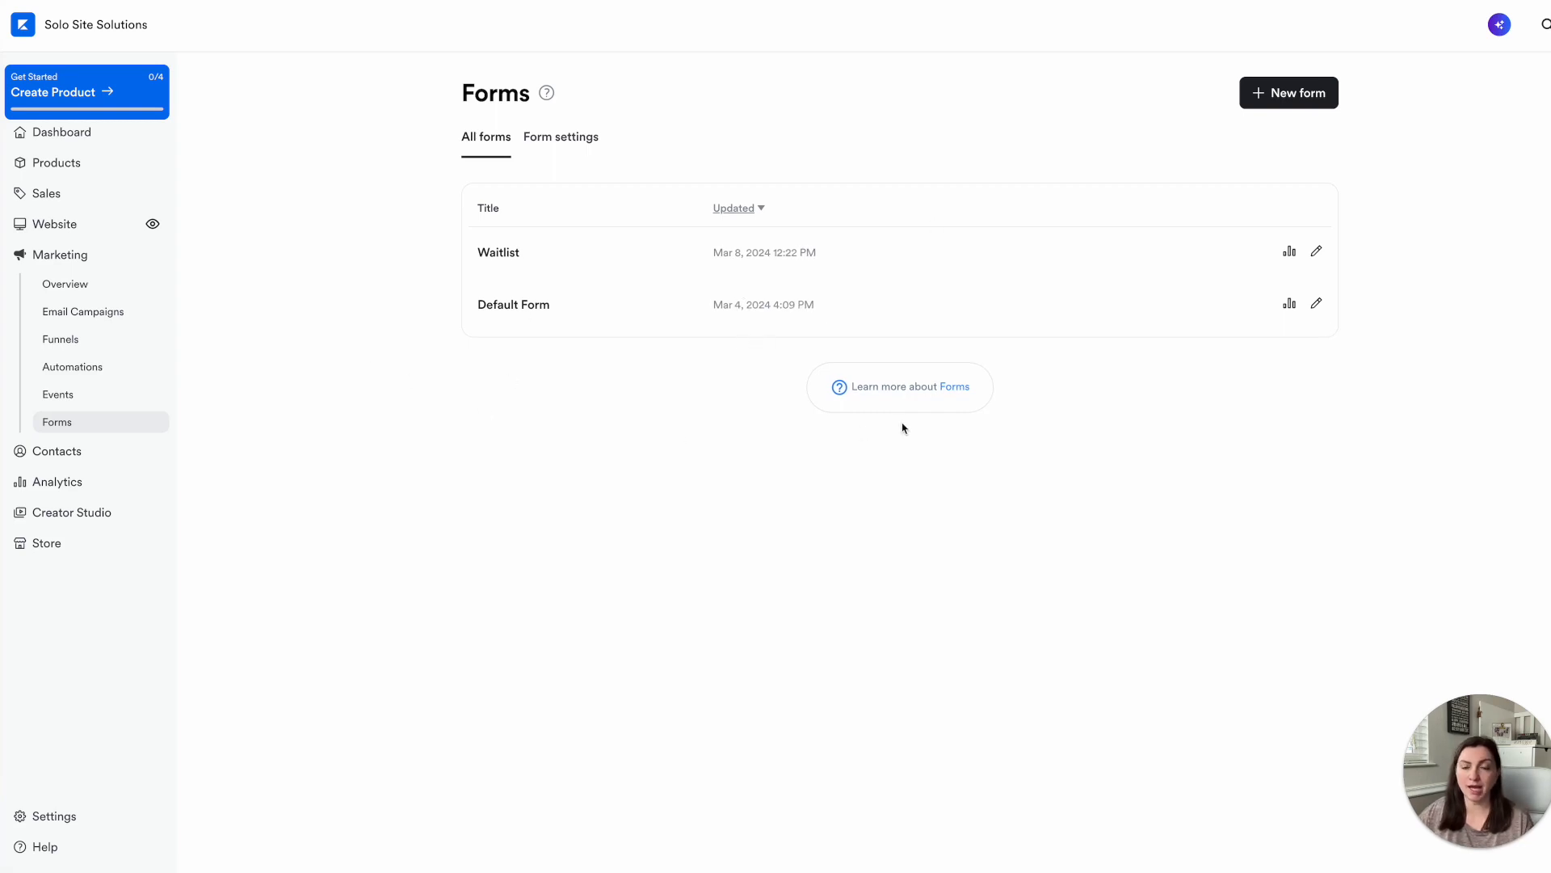
click(1325, 94)
click(912, 200)
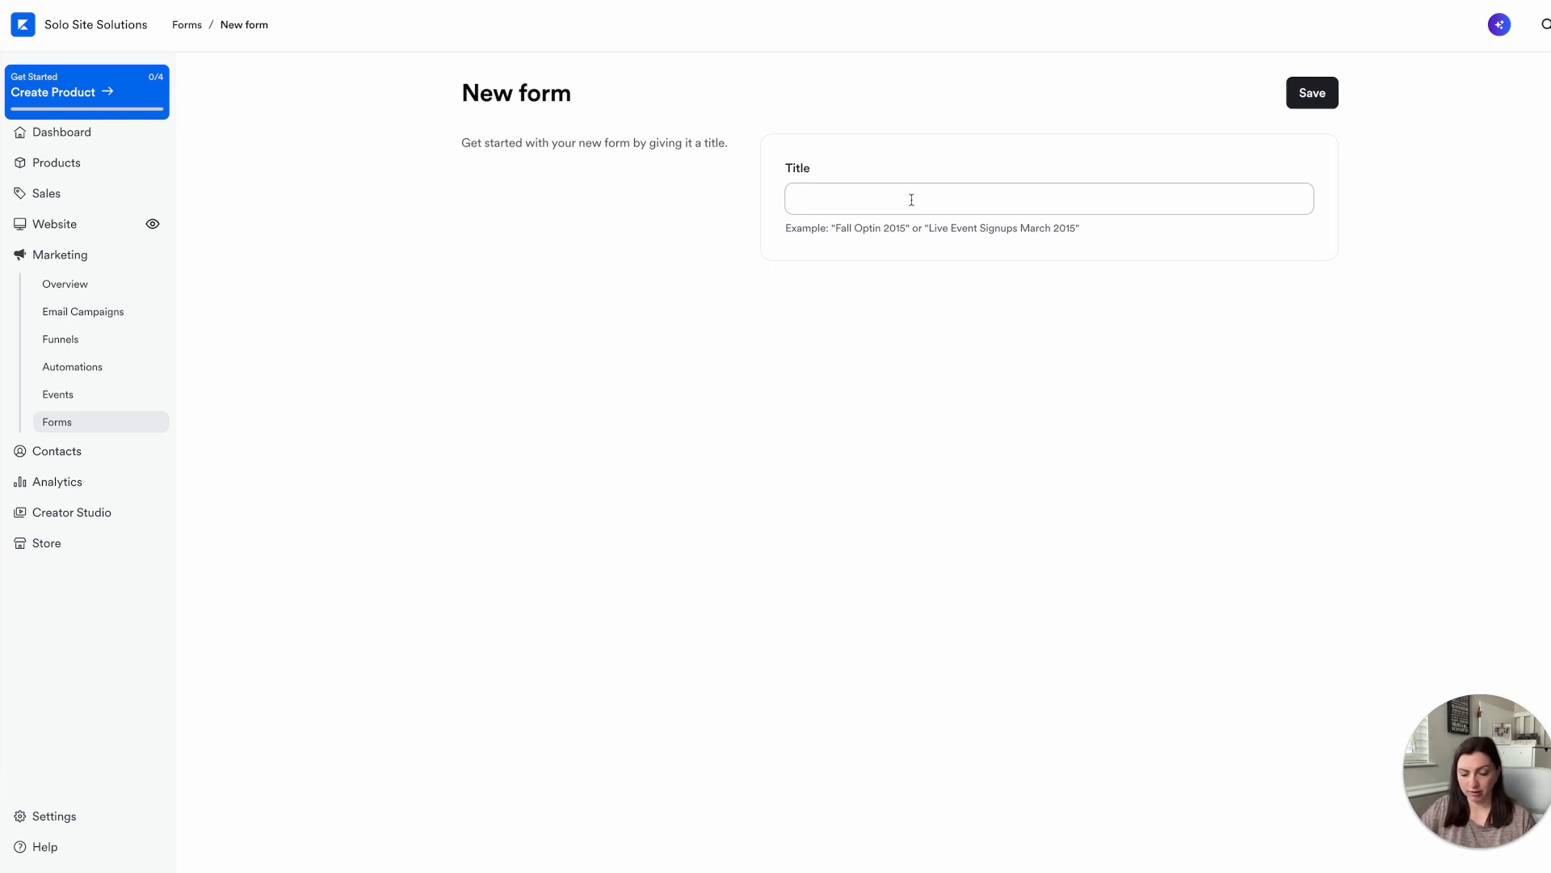
text(Freebie Opt-in)
key(Return)
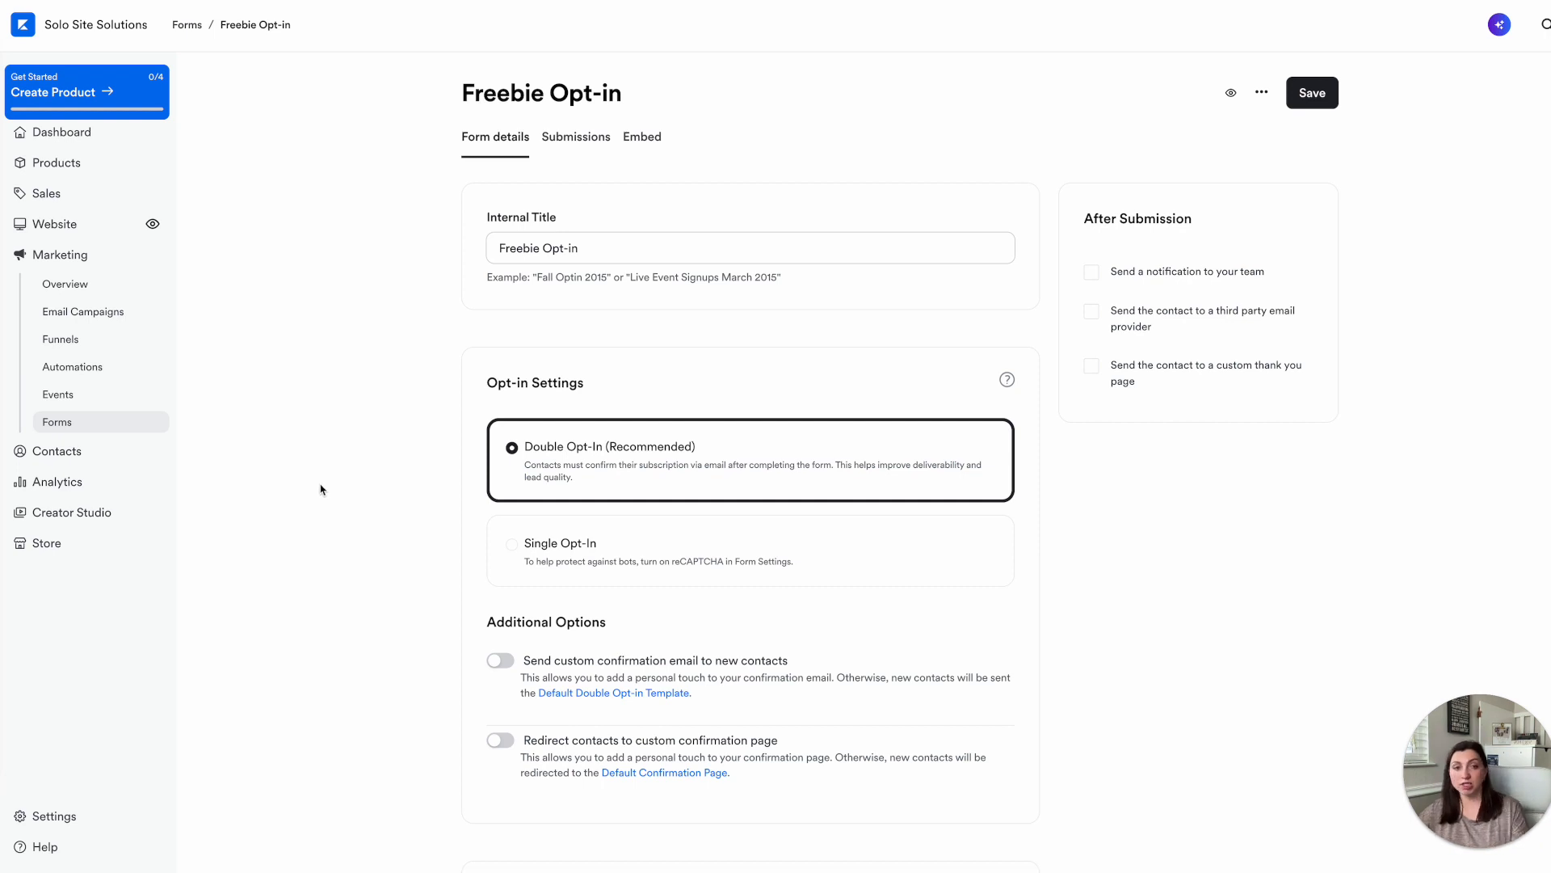
Step: Set the Freebie Opt-in form to Single Opt-In and save it with its Name and Email fields
click(521, 547)
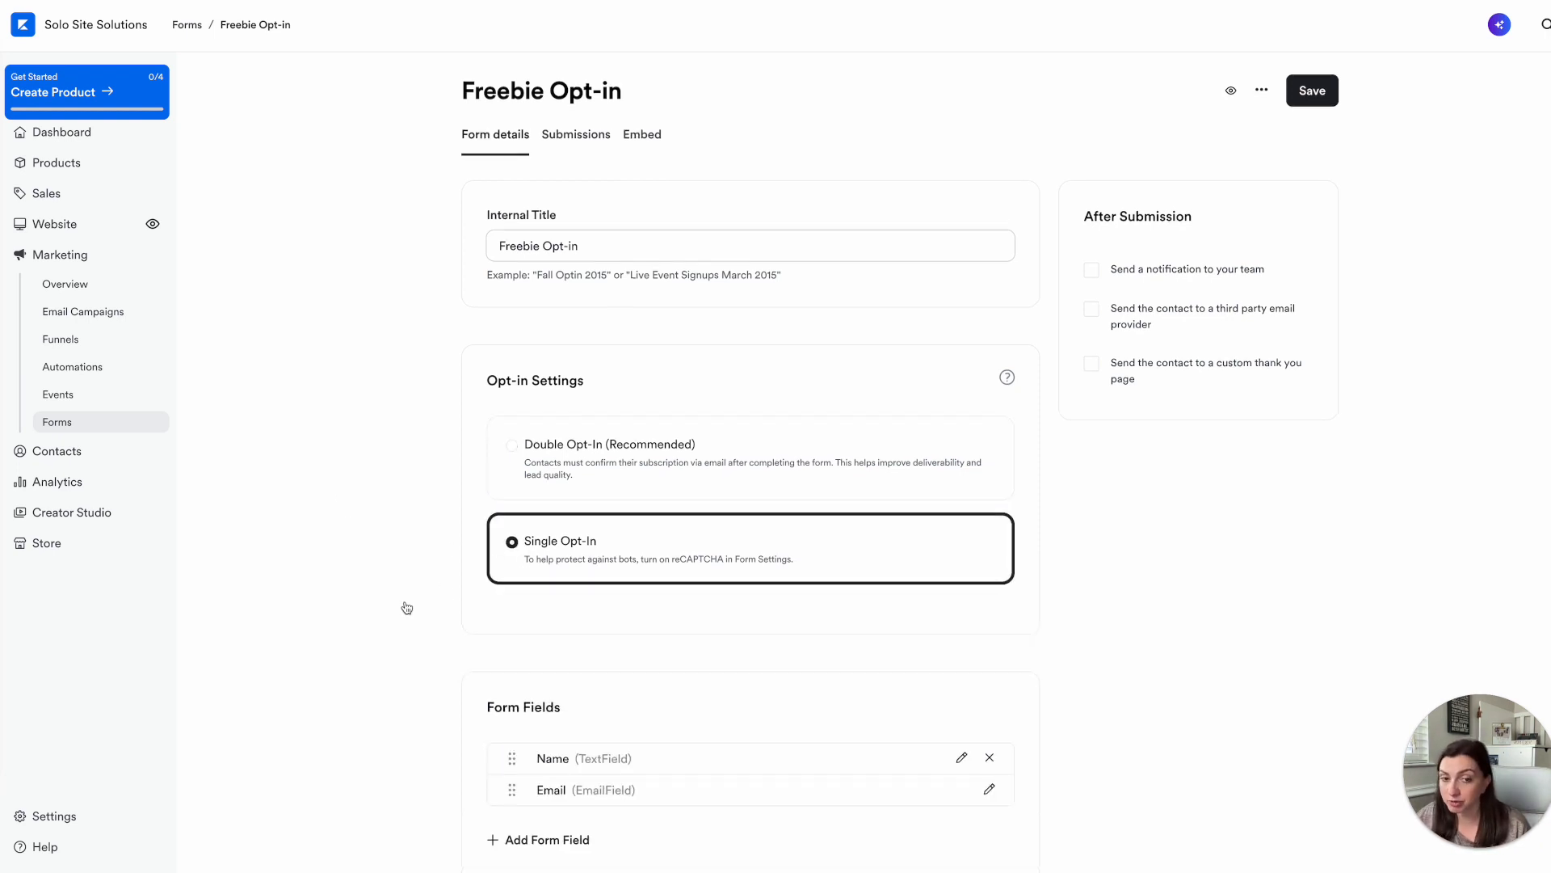
scroll(406, 606, down, 2)
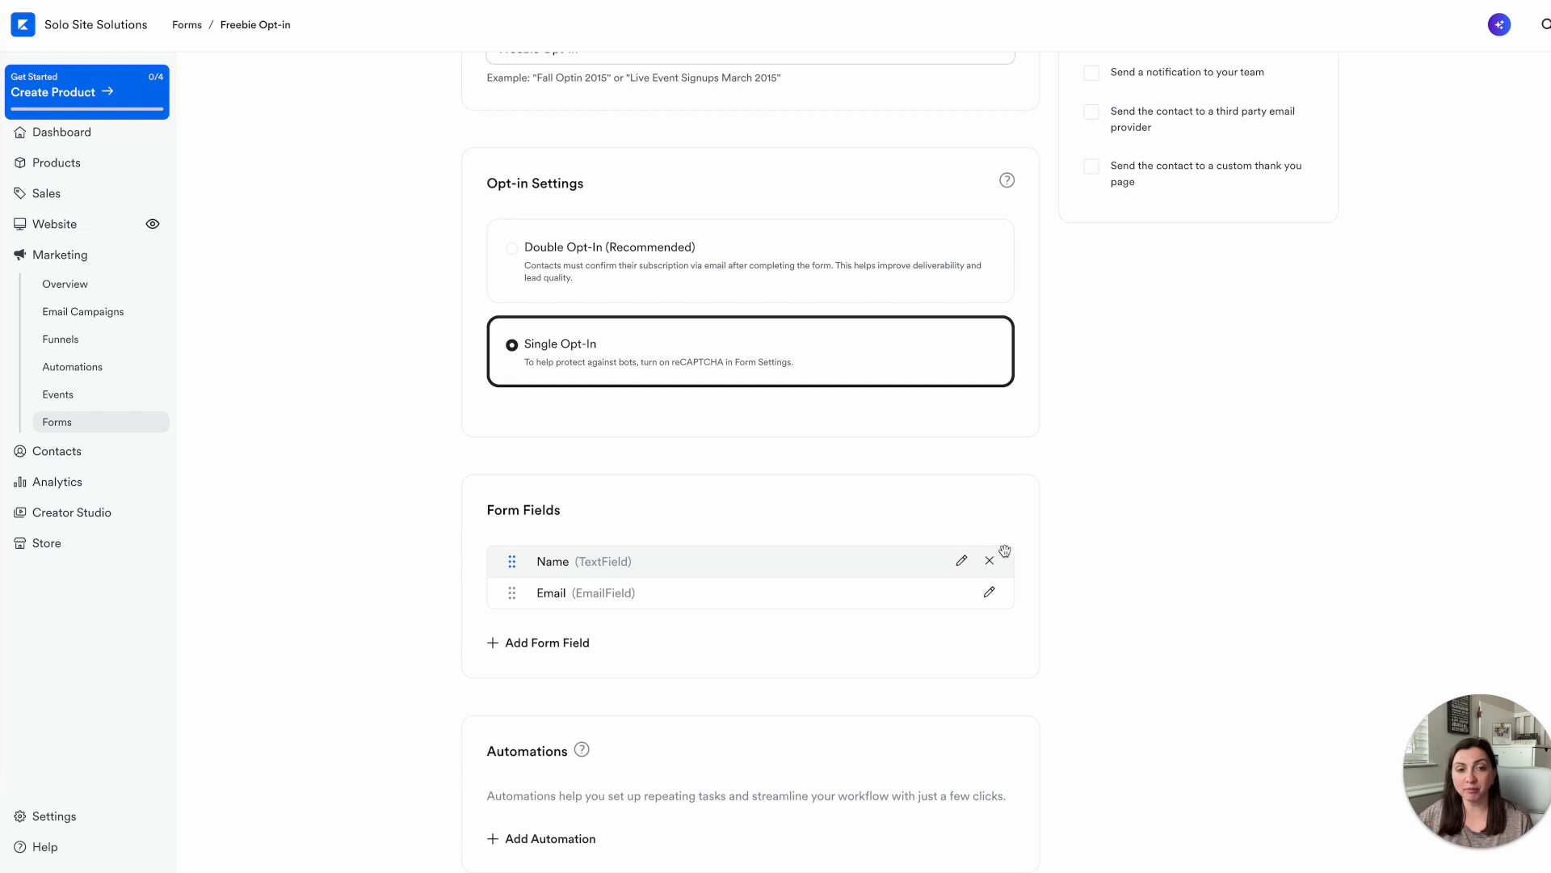
scroll(624, 520, down, 1)
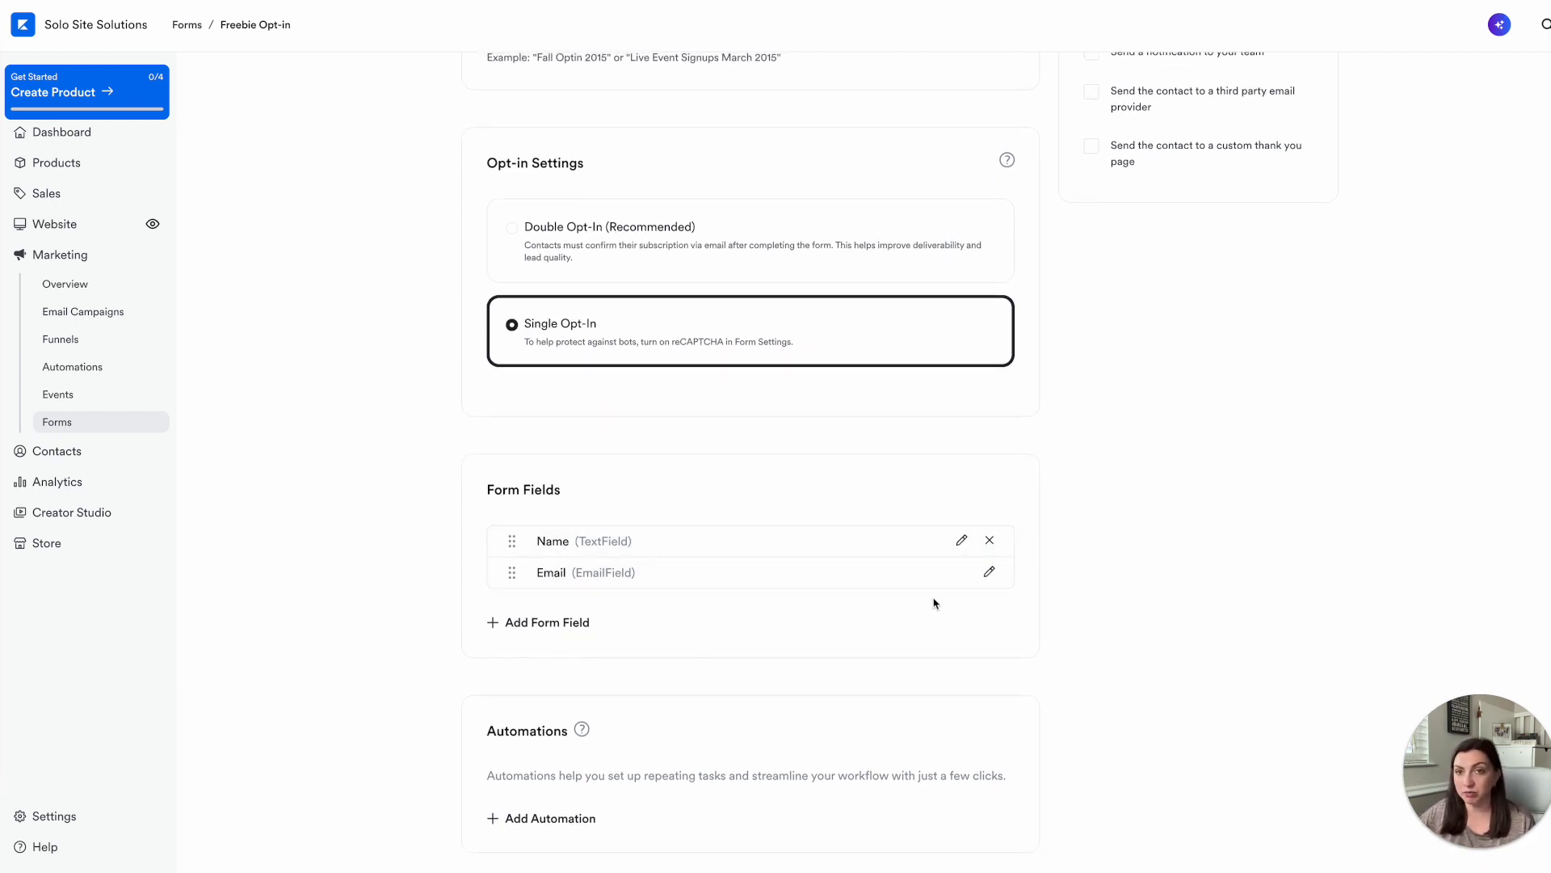
scroll(929, 599, up, 3)
click(1325, 101)
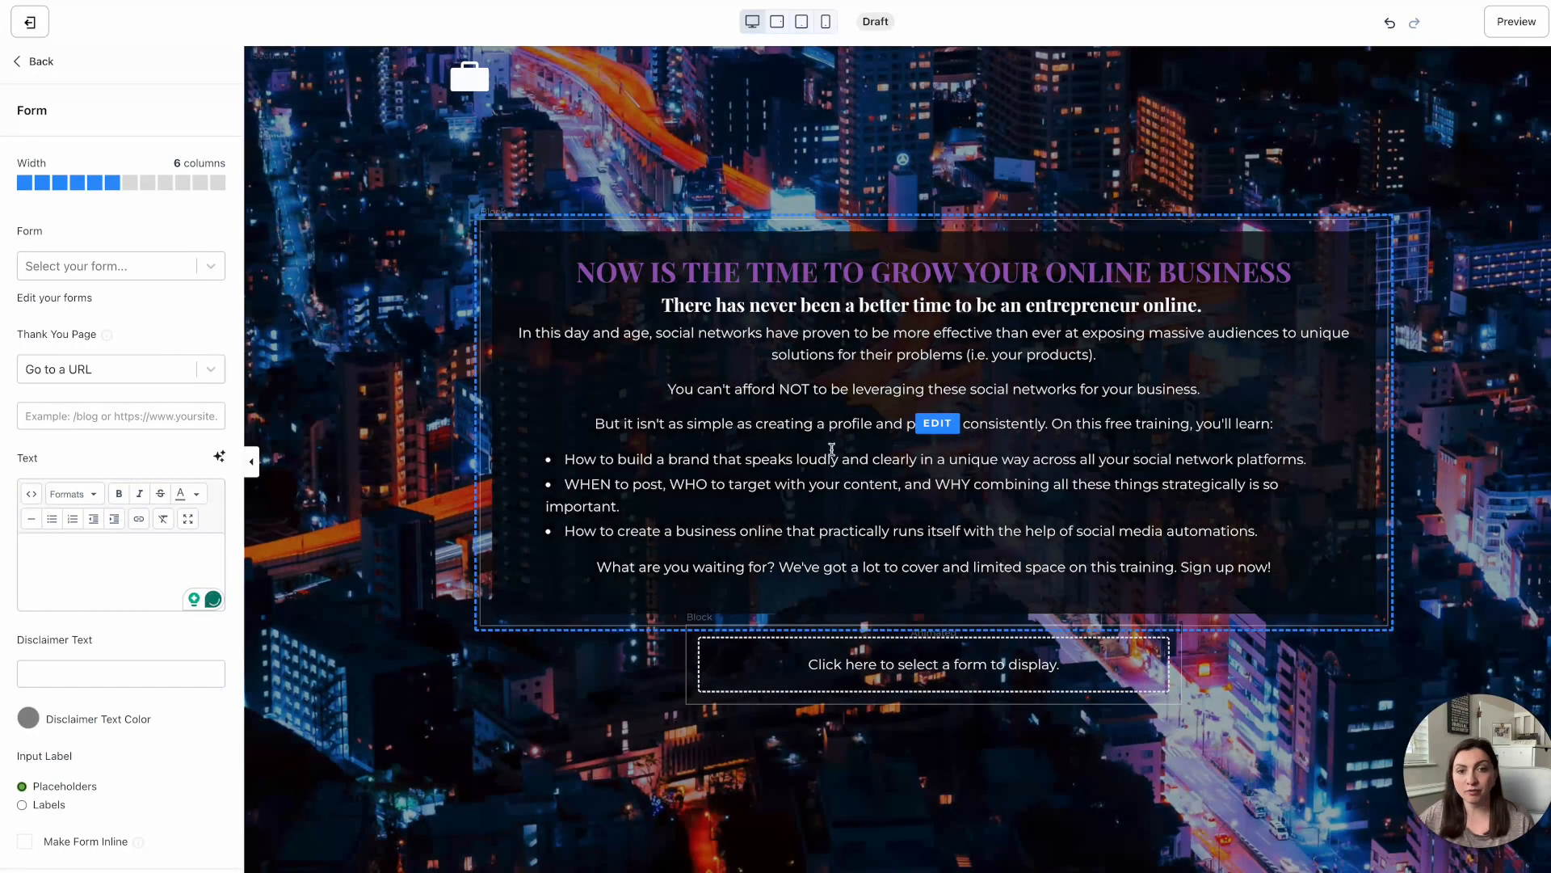
Step: Back in the page editor, assign the Freebie Opt-in form to the hero section's form block
click(94, 275)
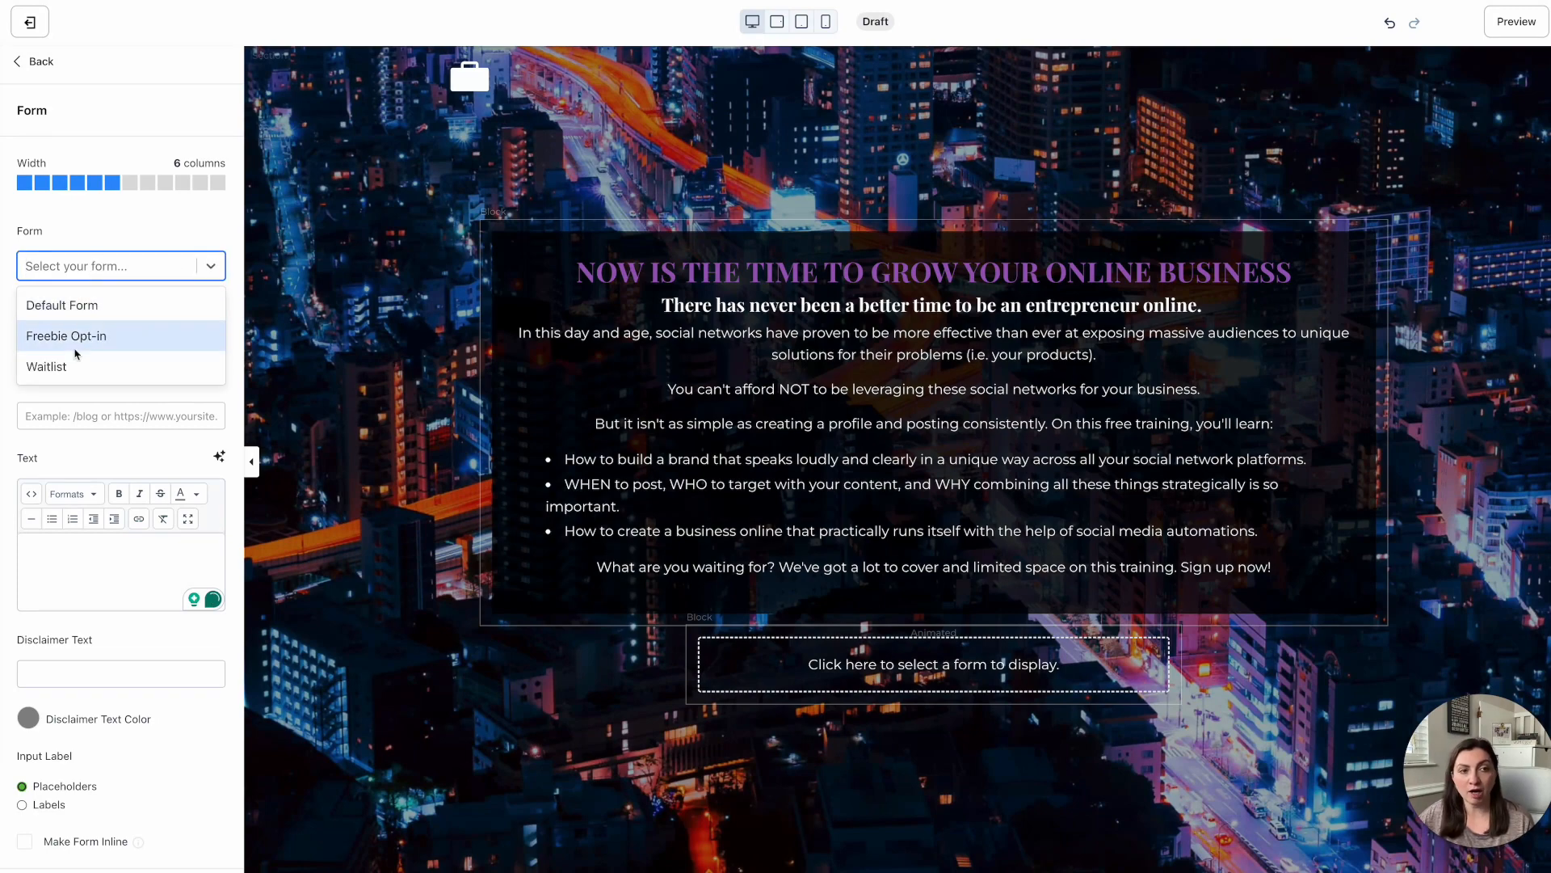
click(77, 339)
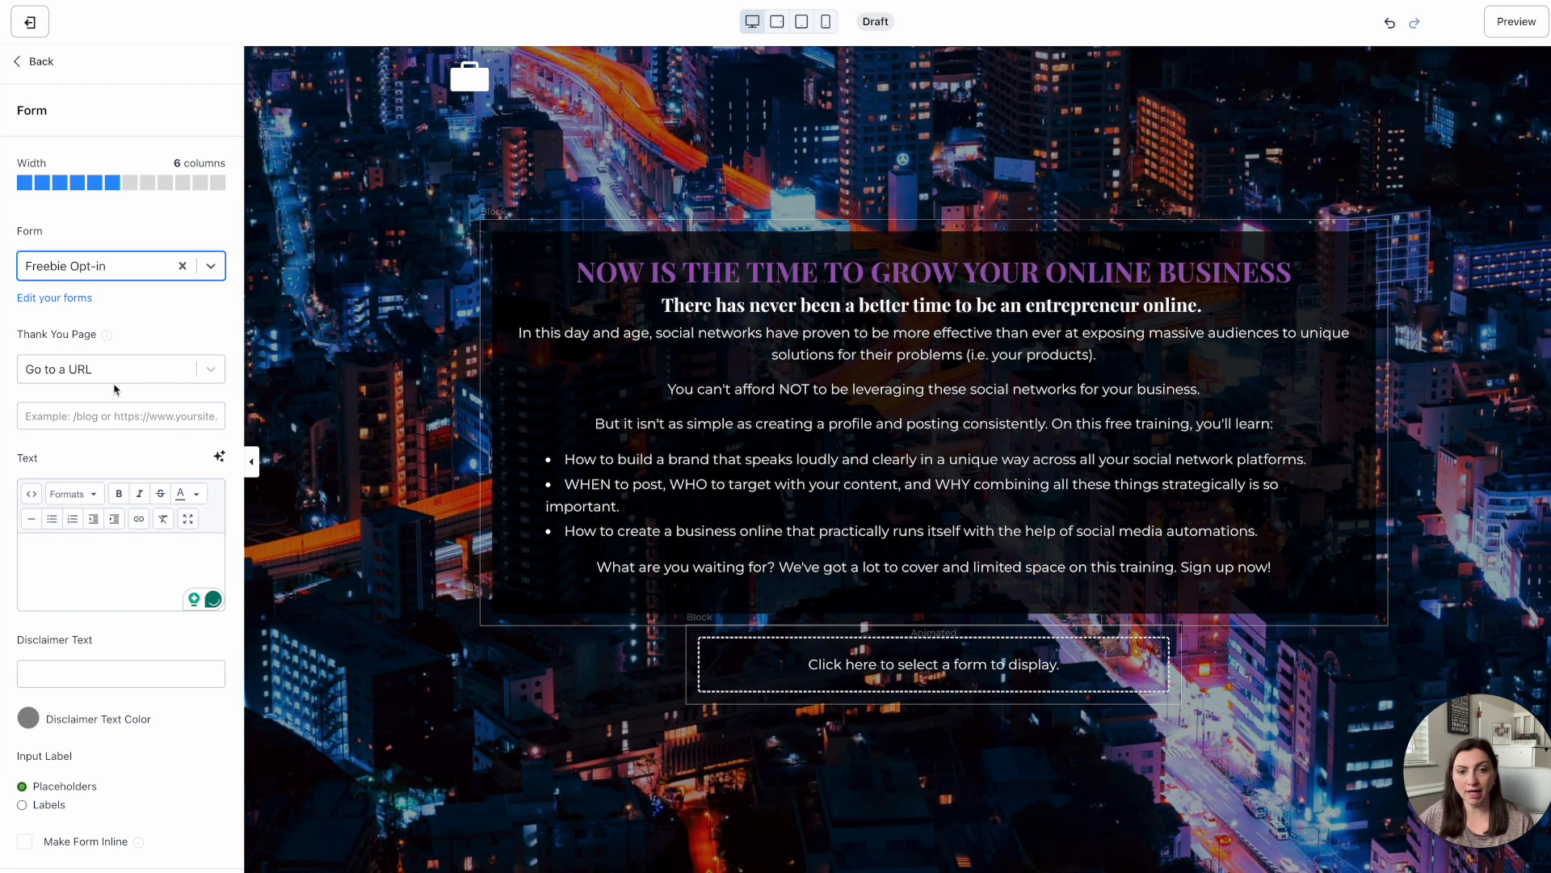
scroll(149, 557, down, 2)
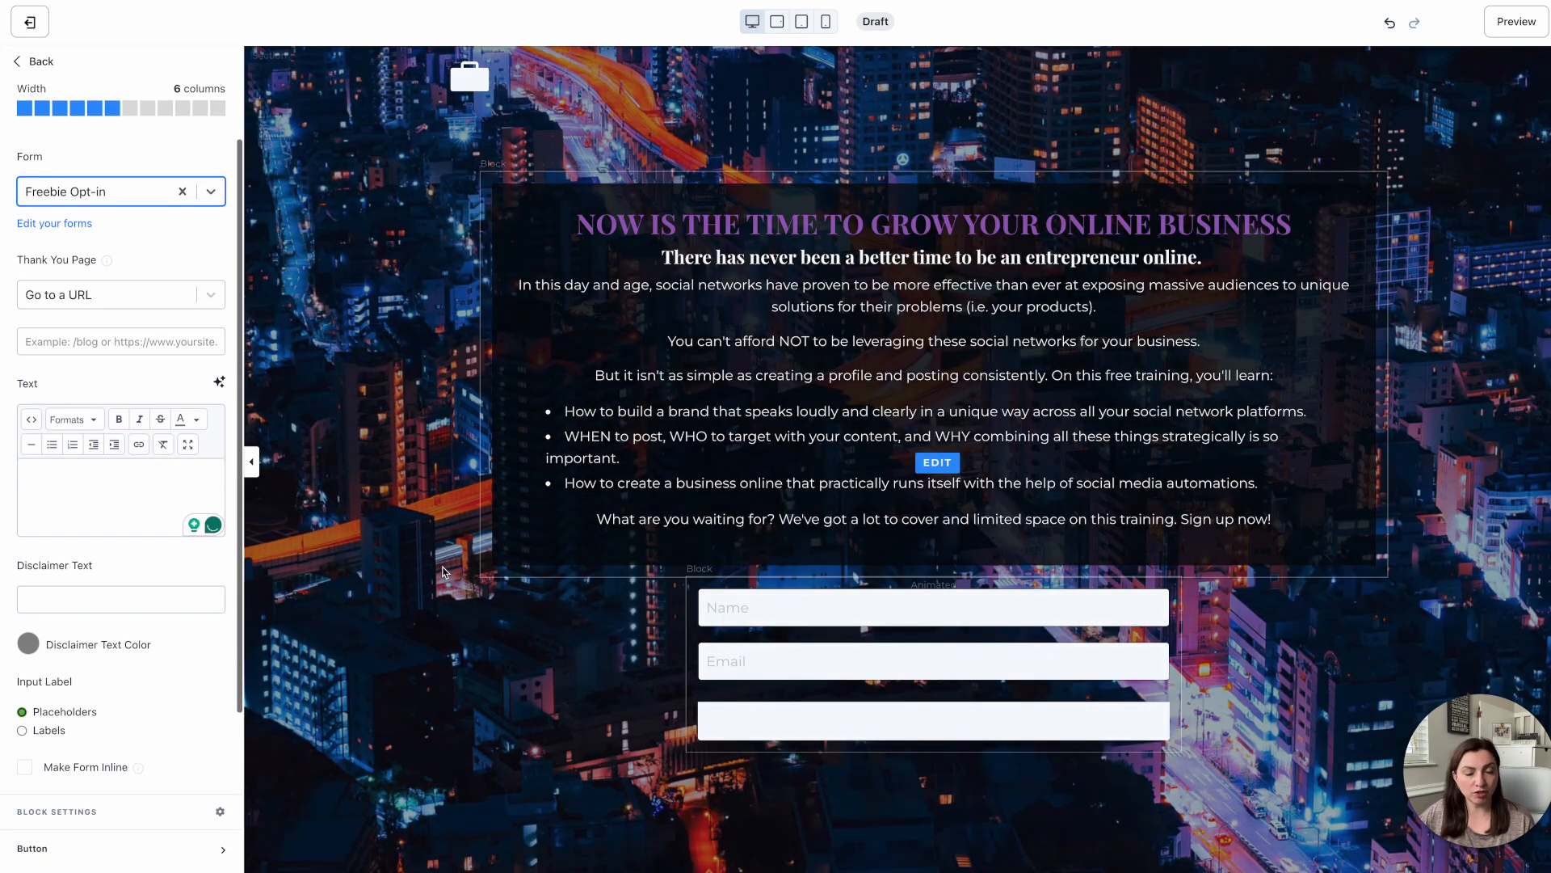
click(696, 642)
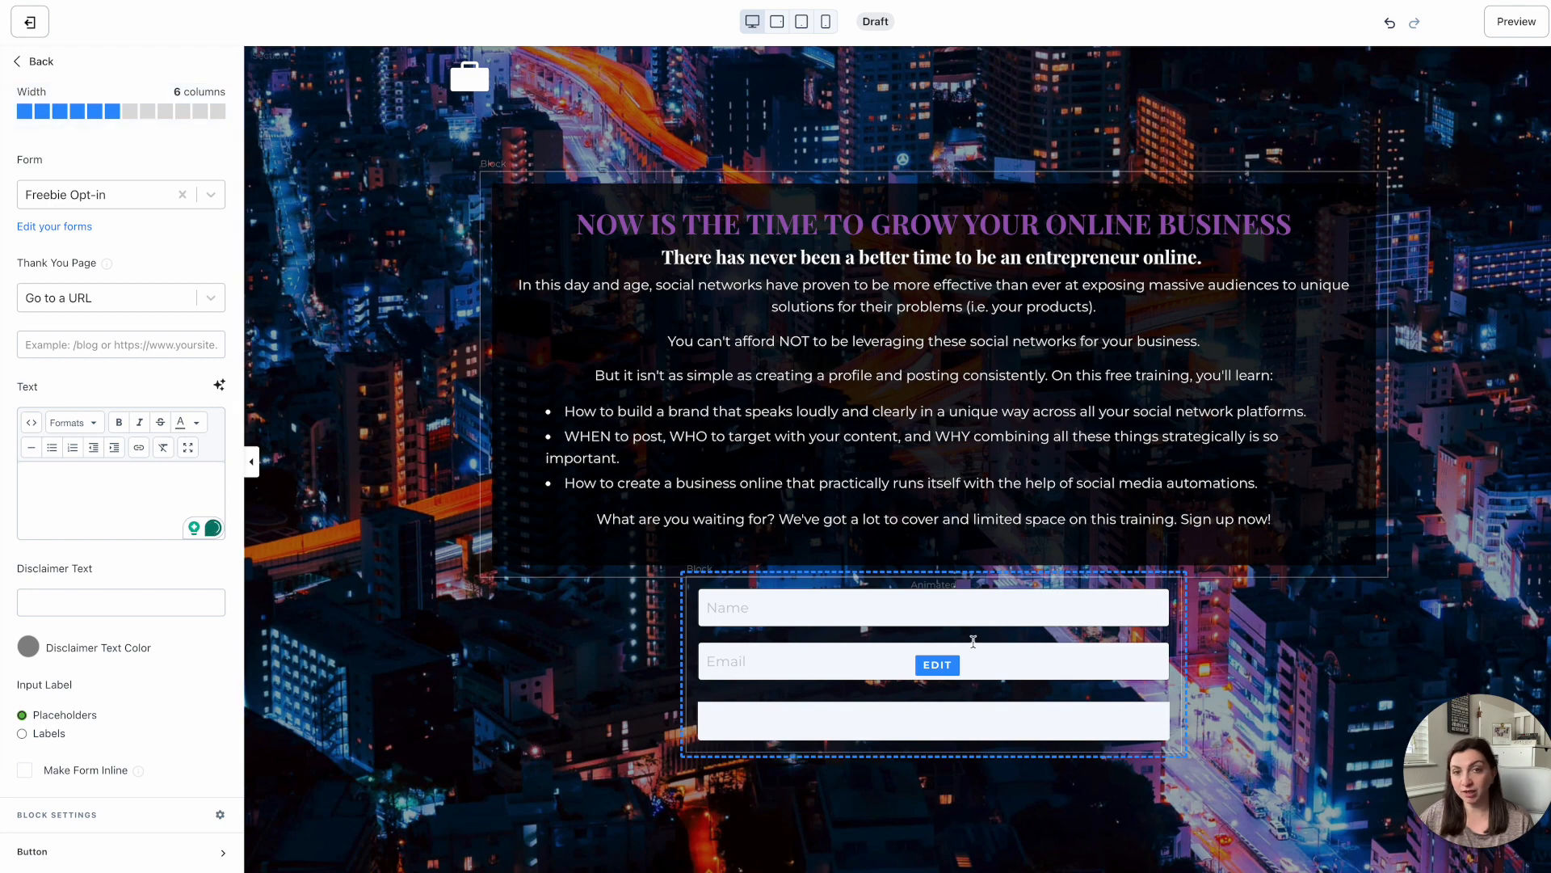
Step: Make the hero text block flush in its desktop layout
click(524, 223)
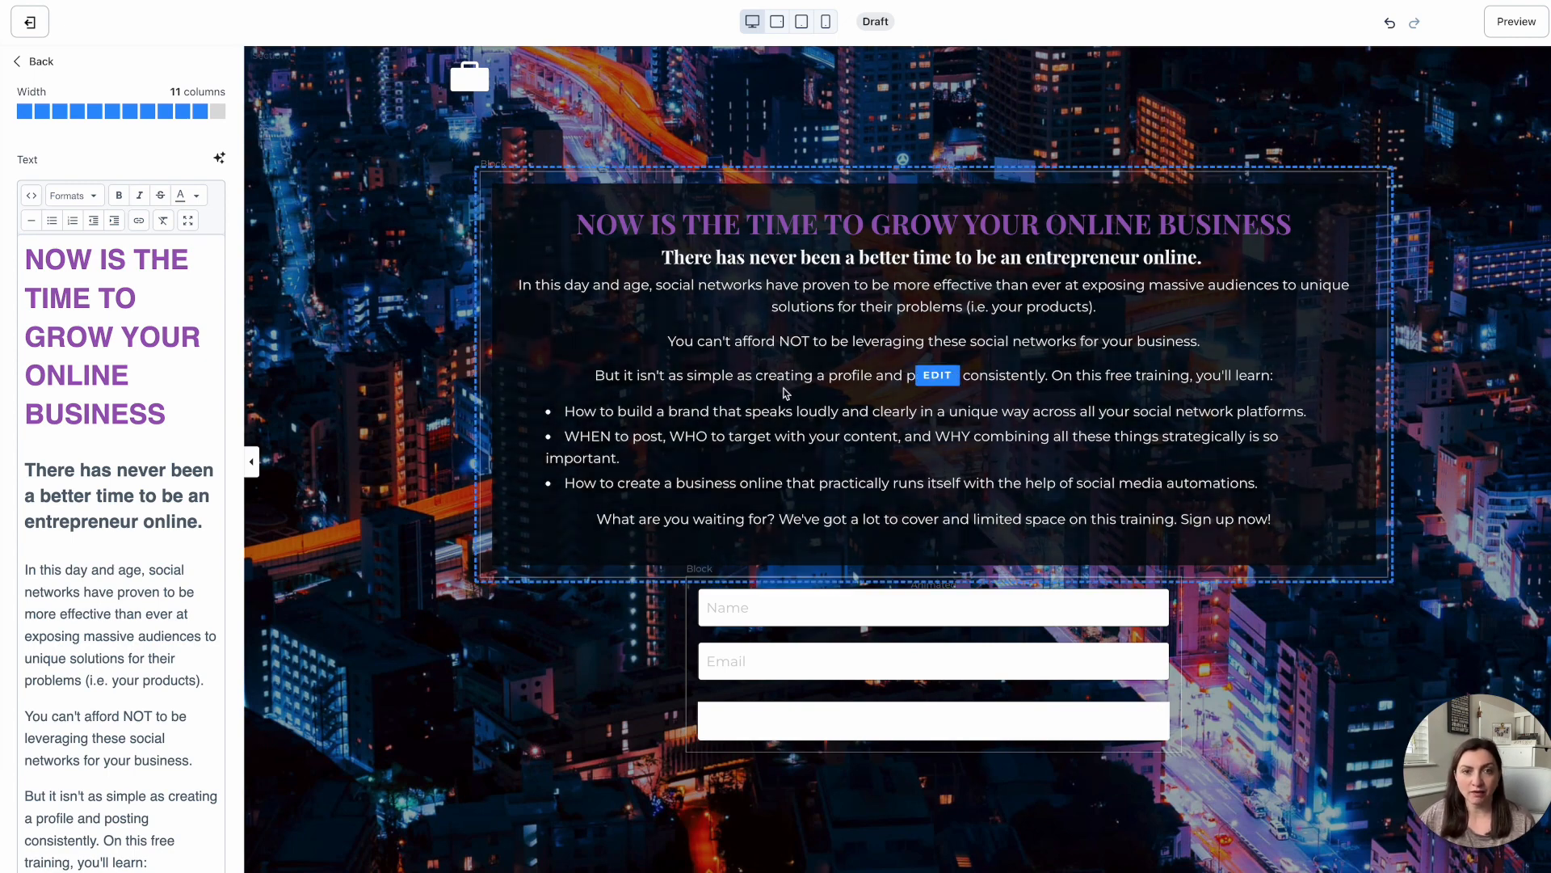
scroll(108, 770, down, 10)
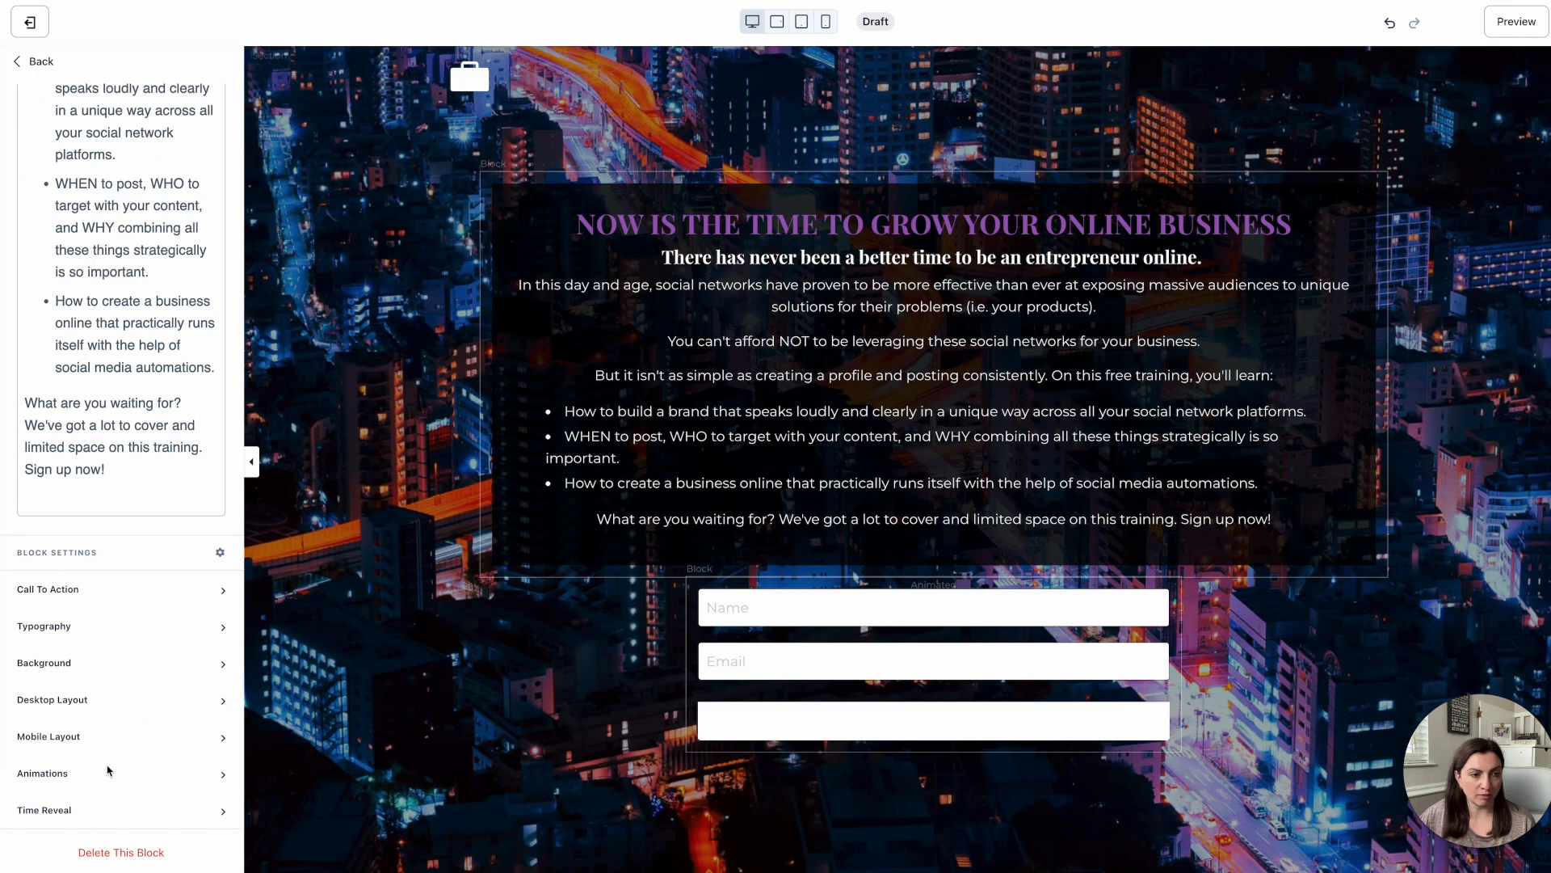
click(88, 700)
click(25, 656)
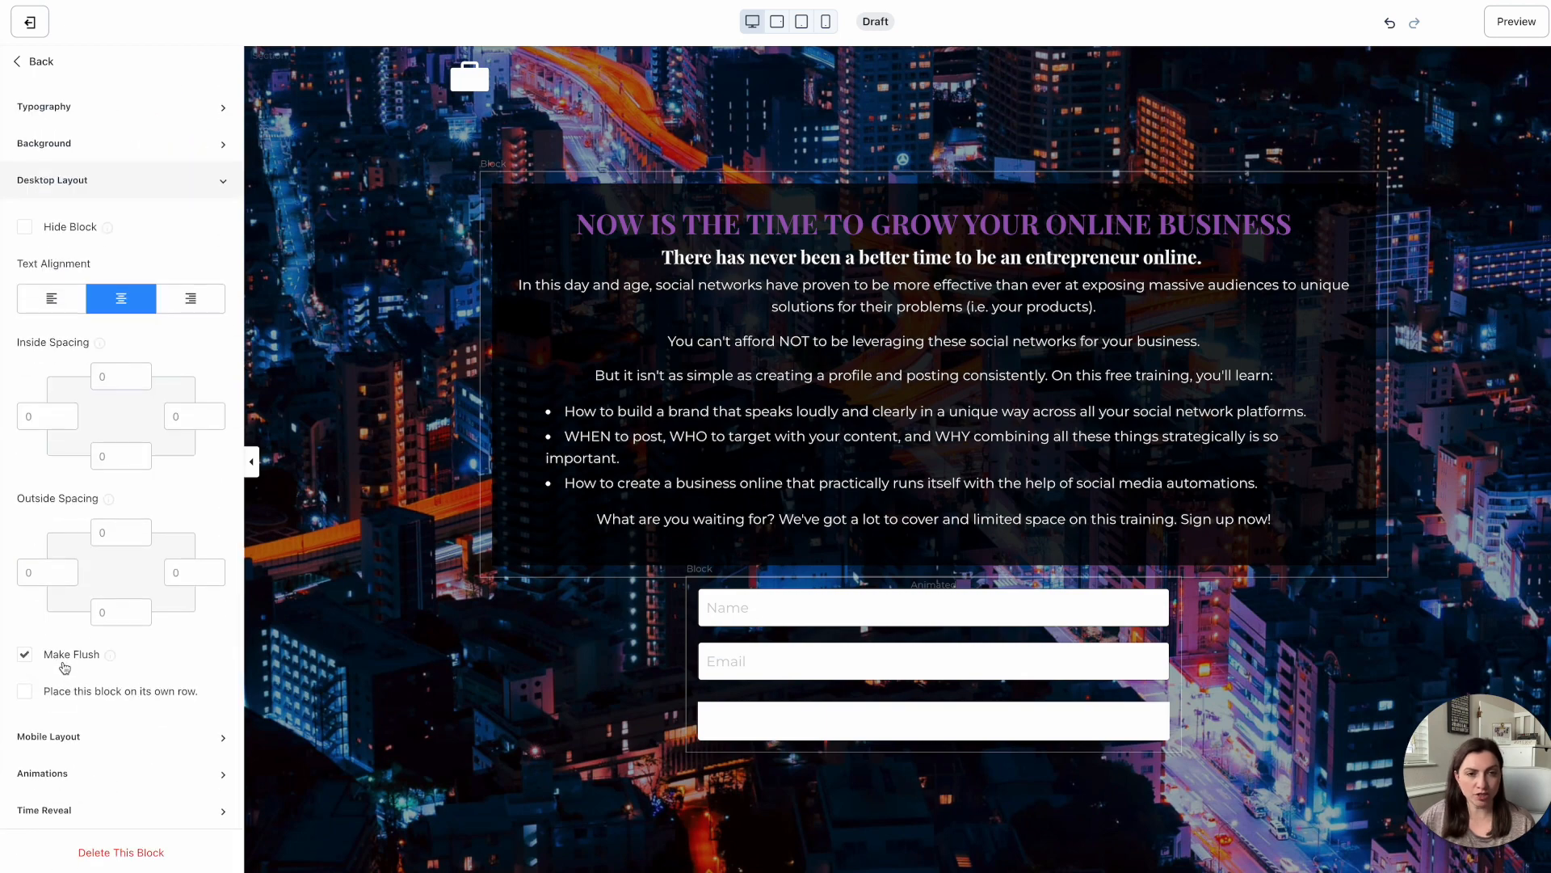
Step: Make the opt-in form block flush in its desktop layout
click(695, 570)
scroll(119, 259, down, 3)
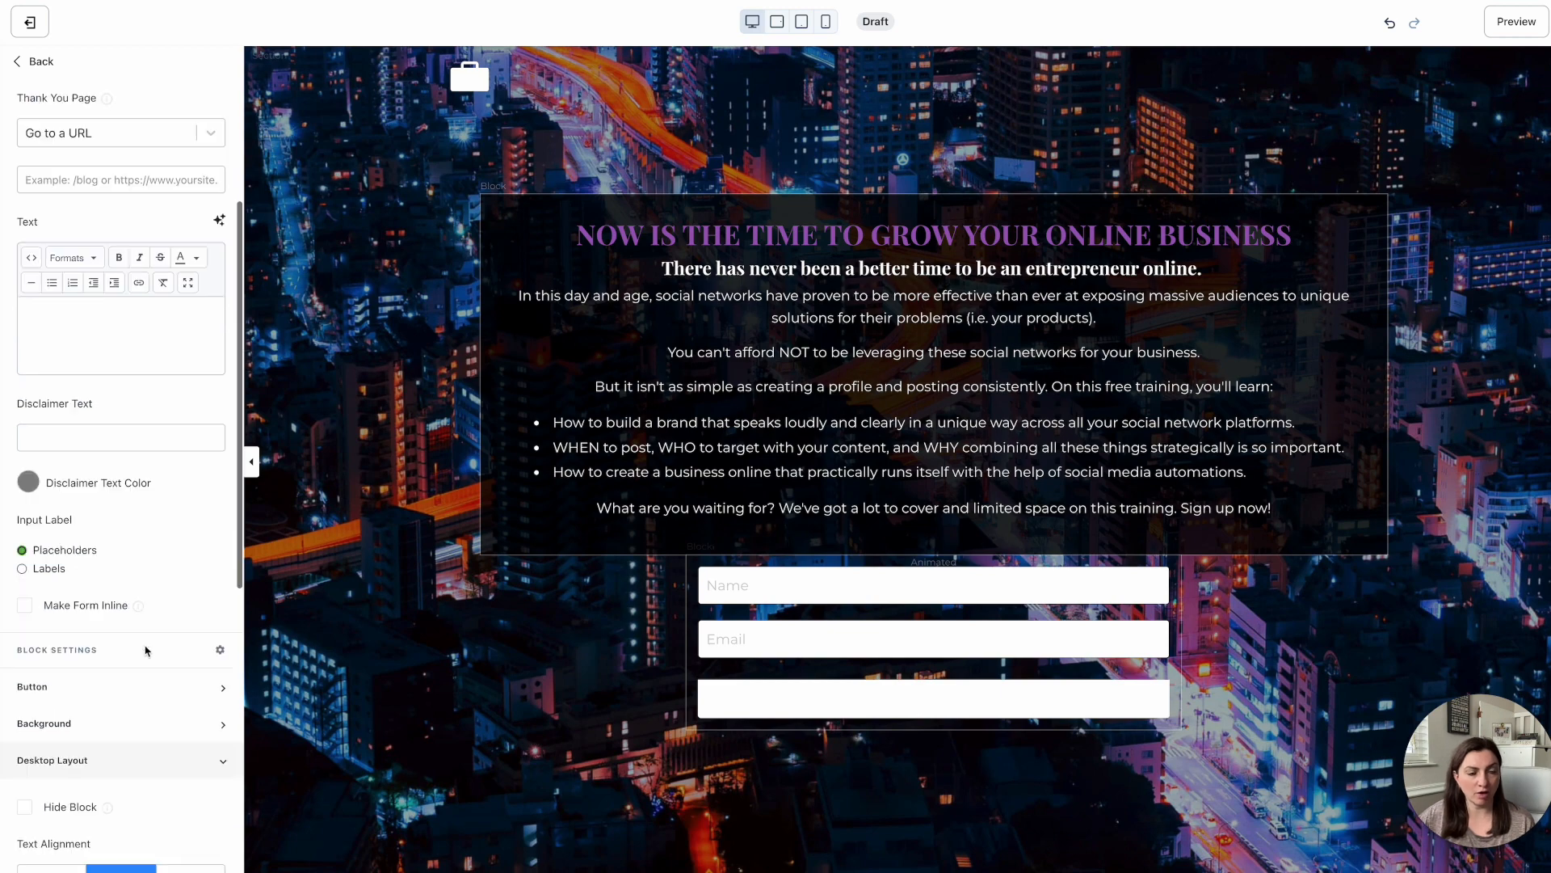
click(73, 756)
click(25, 657)
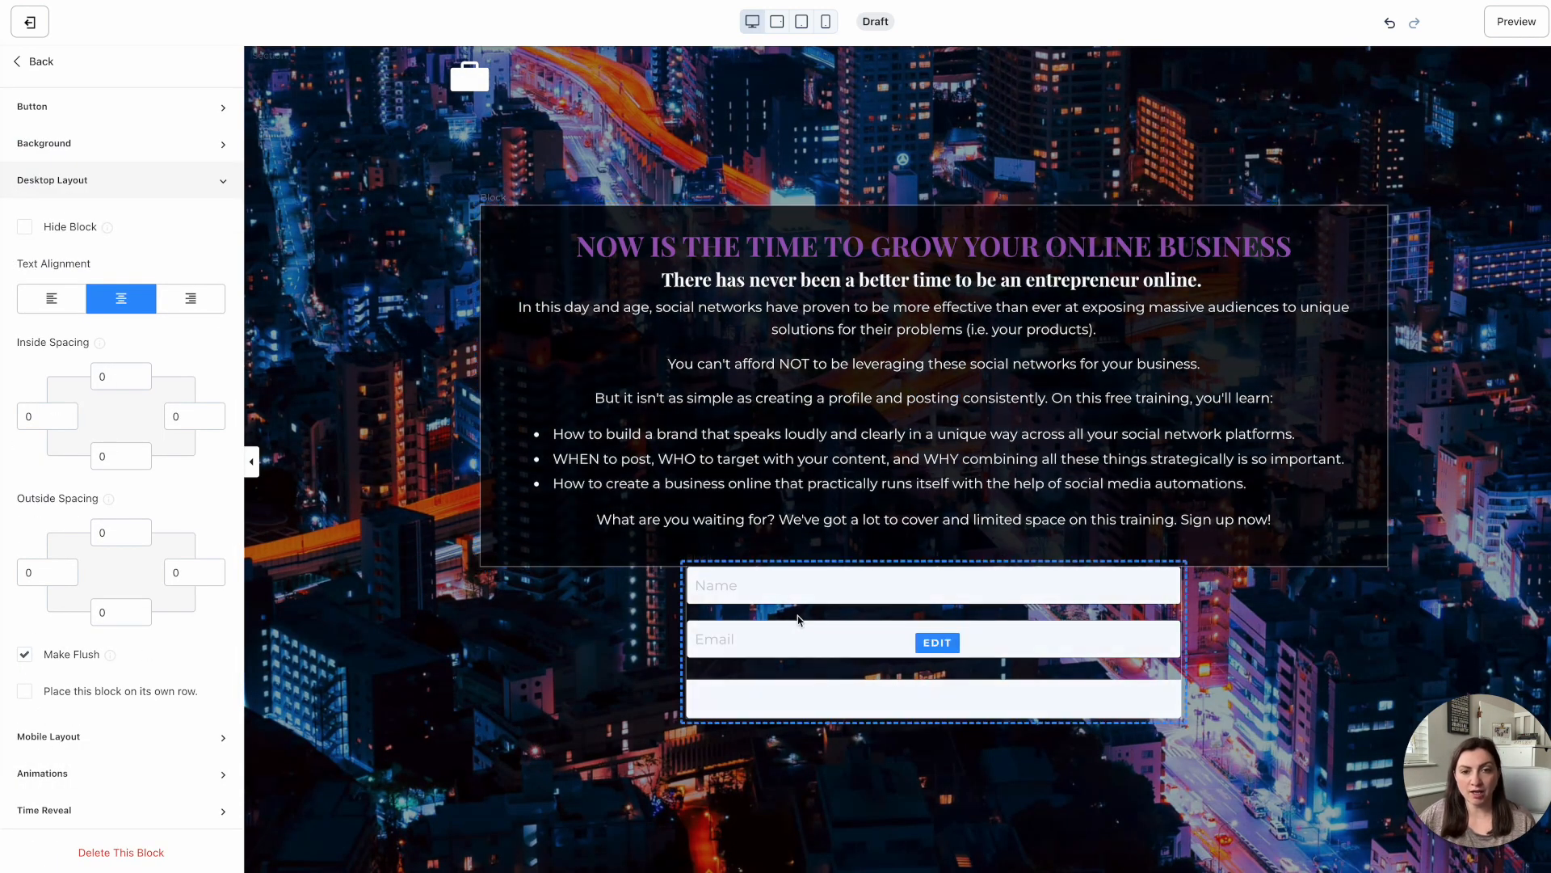
Step: Widen the opt-in form block to 11 columns to match the hero text block
scroll(113, 289, up, 10)
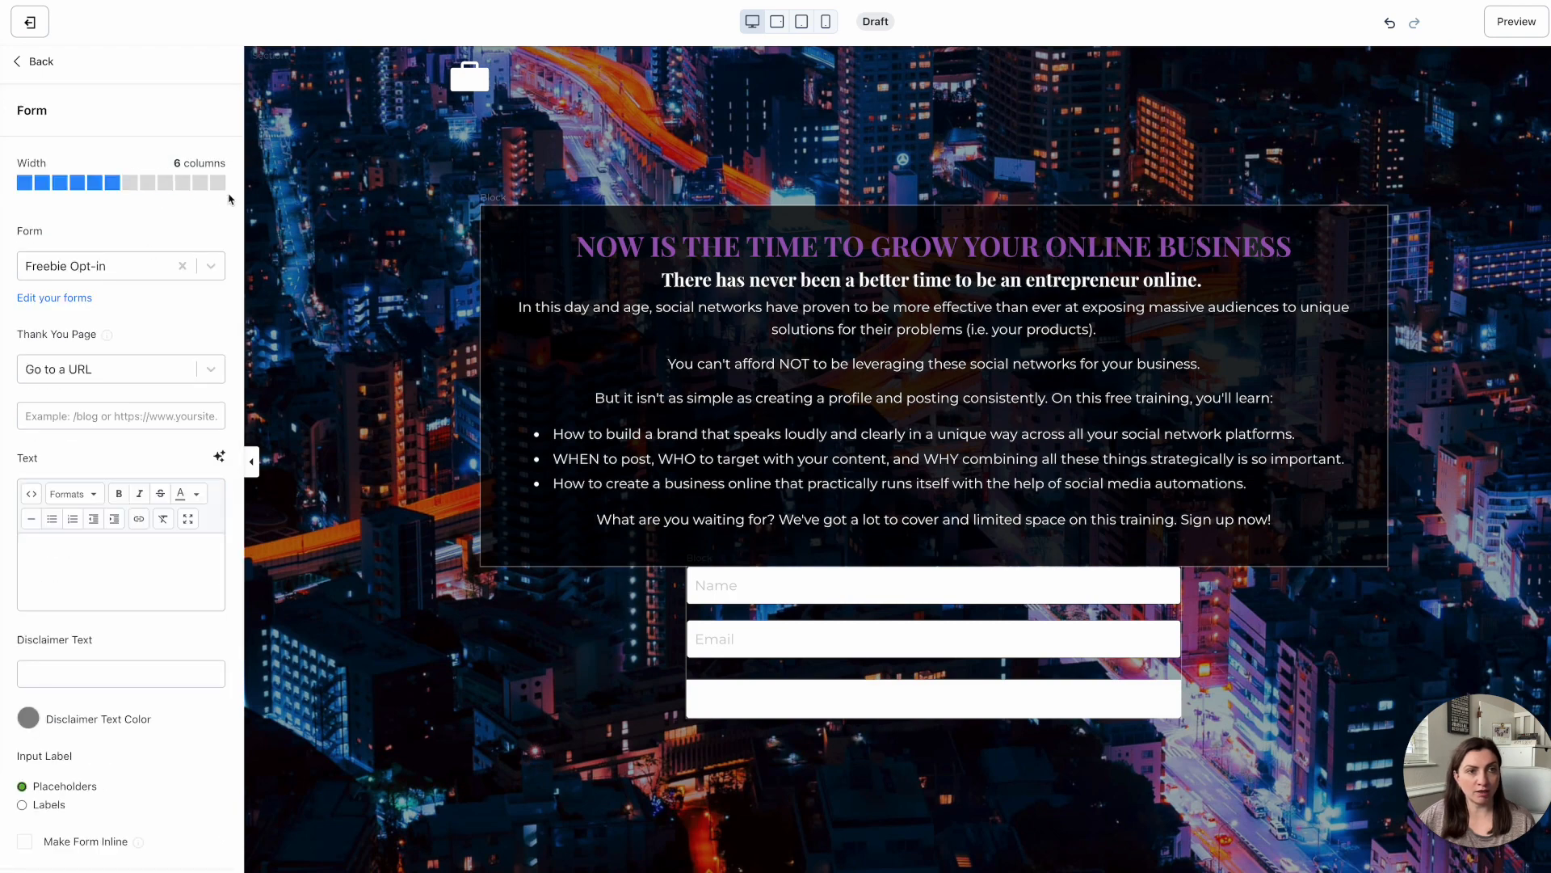
click(937, 462)
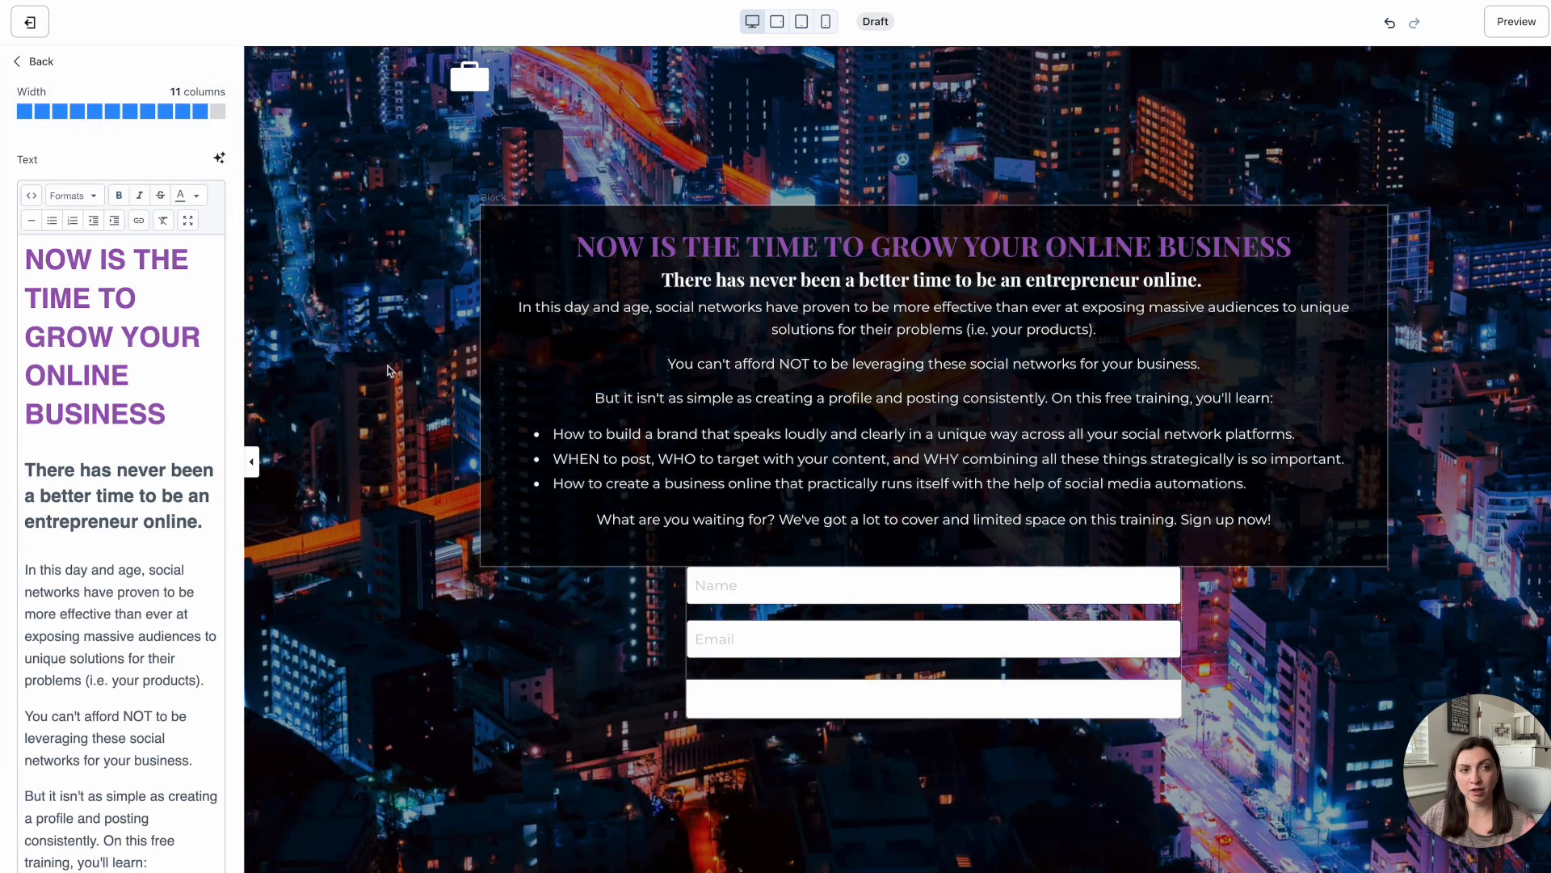
click(734, 619)
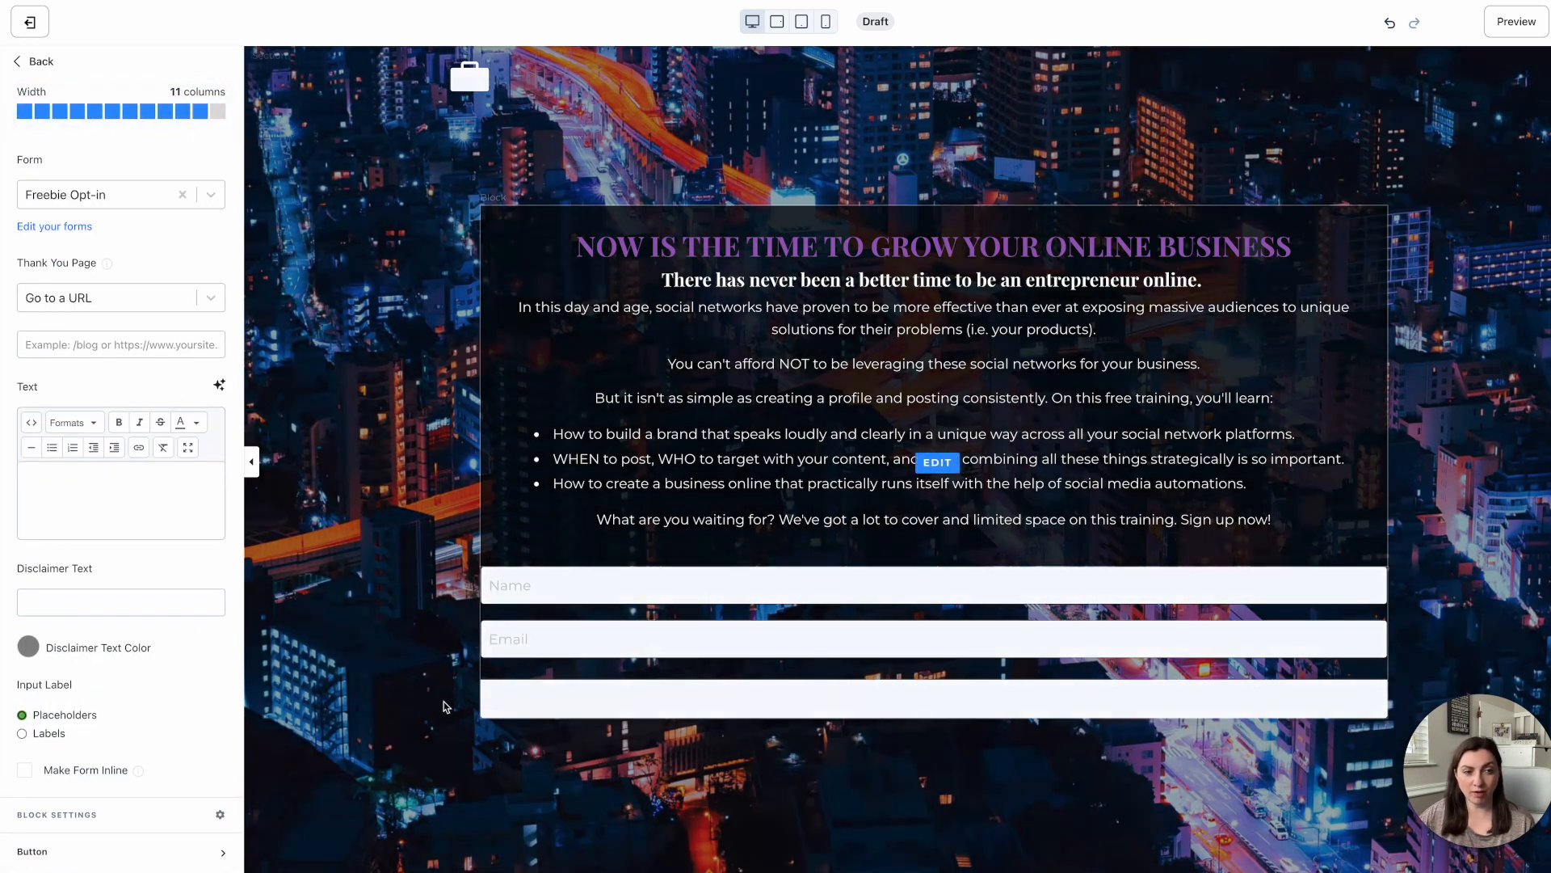
Step: Check the background color and opacity used by the hero text block
scroll(44, 768, down, 1)
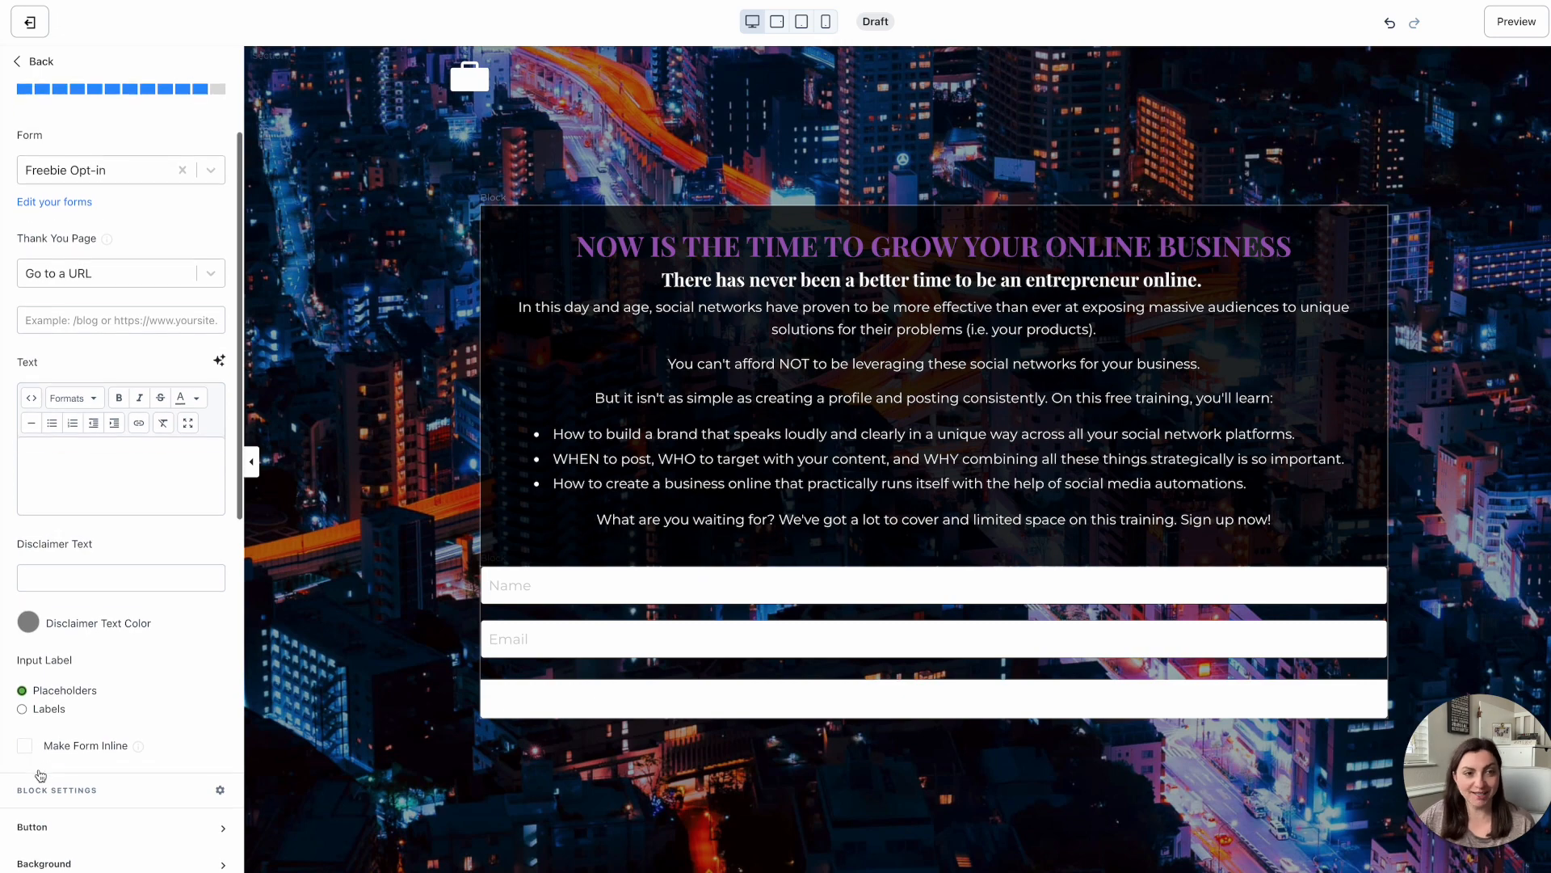
scroll(68, 769, down, 3)
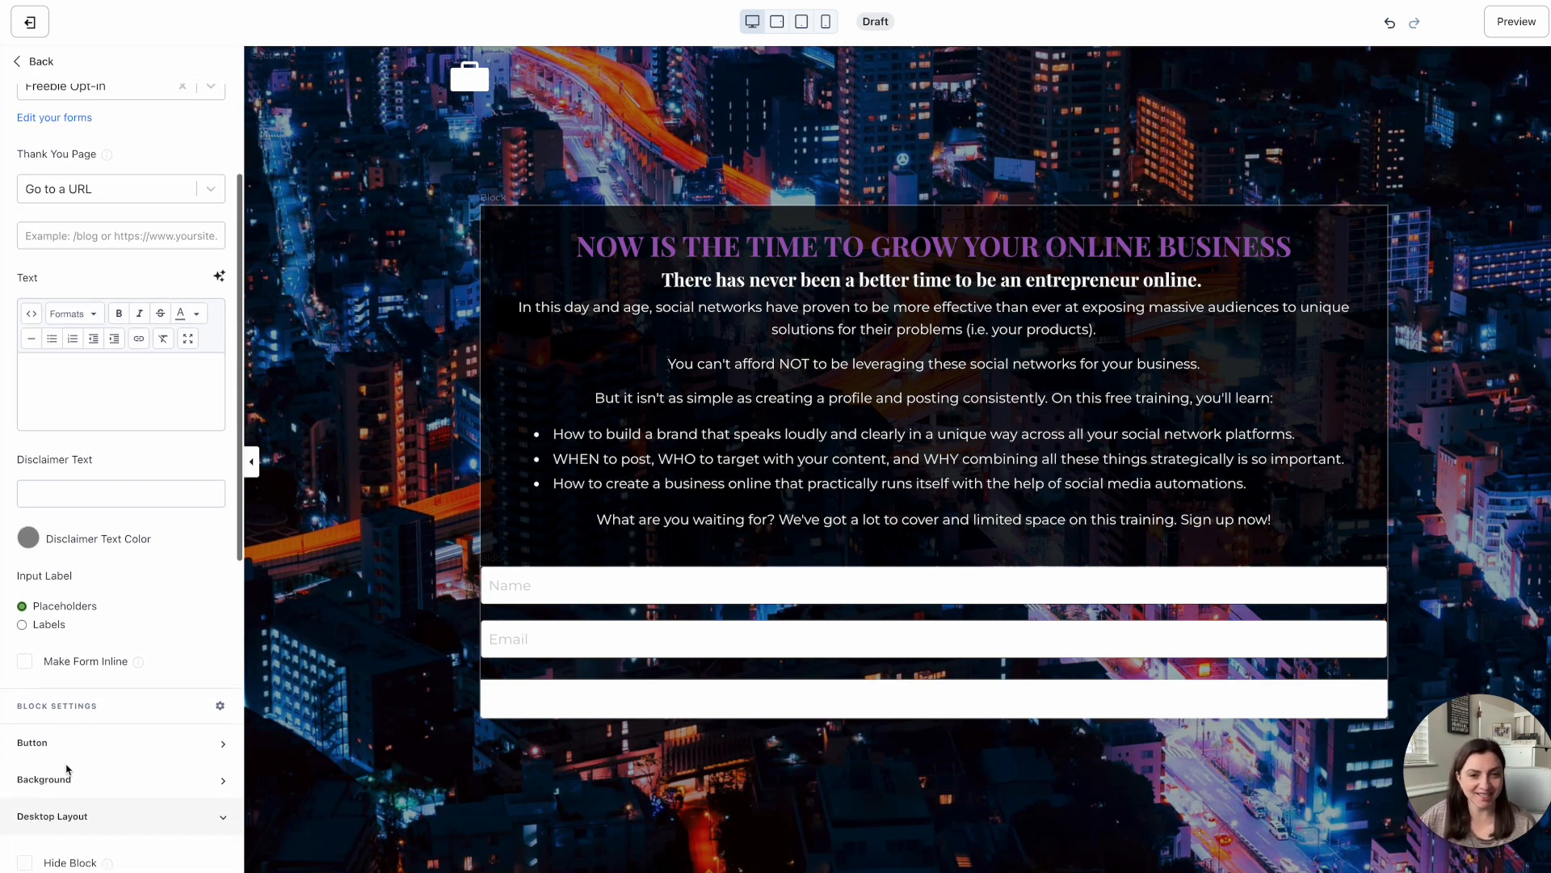
scroll(218, 677, down, 2)
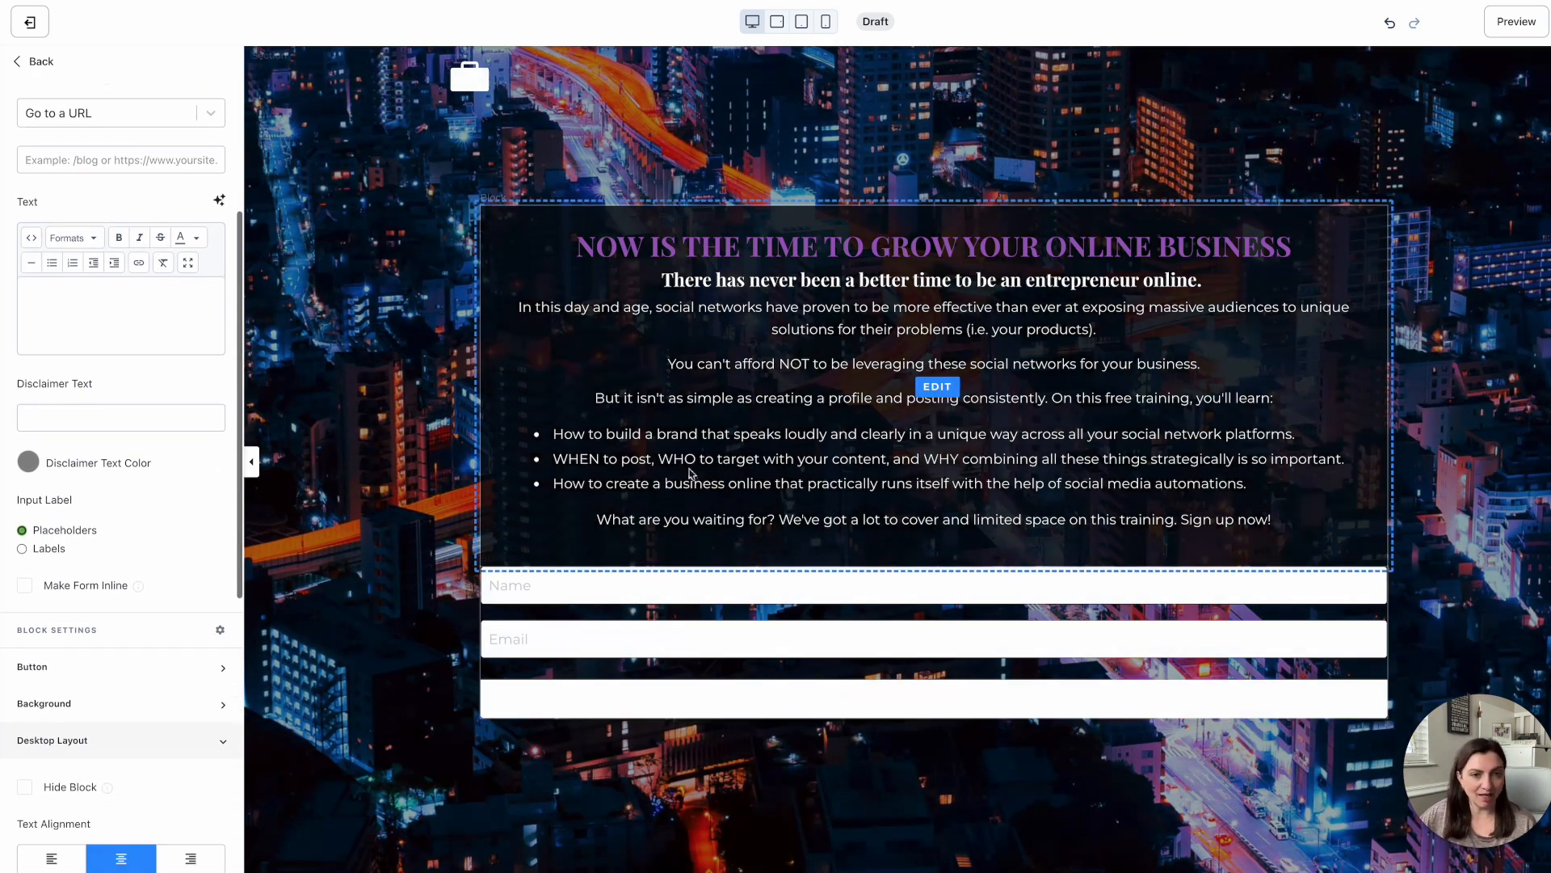
click(550, 475)
scroll(89, 584, down, 10)
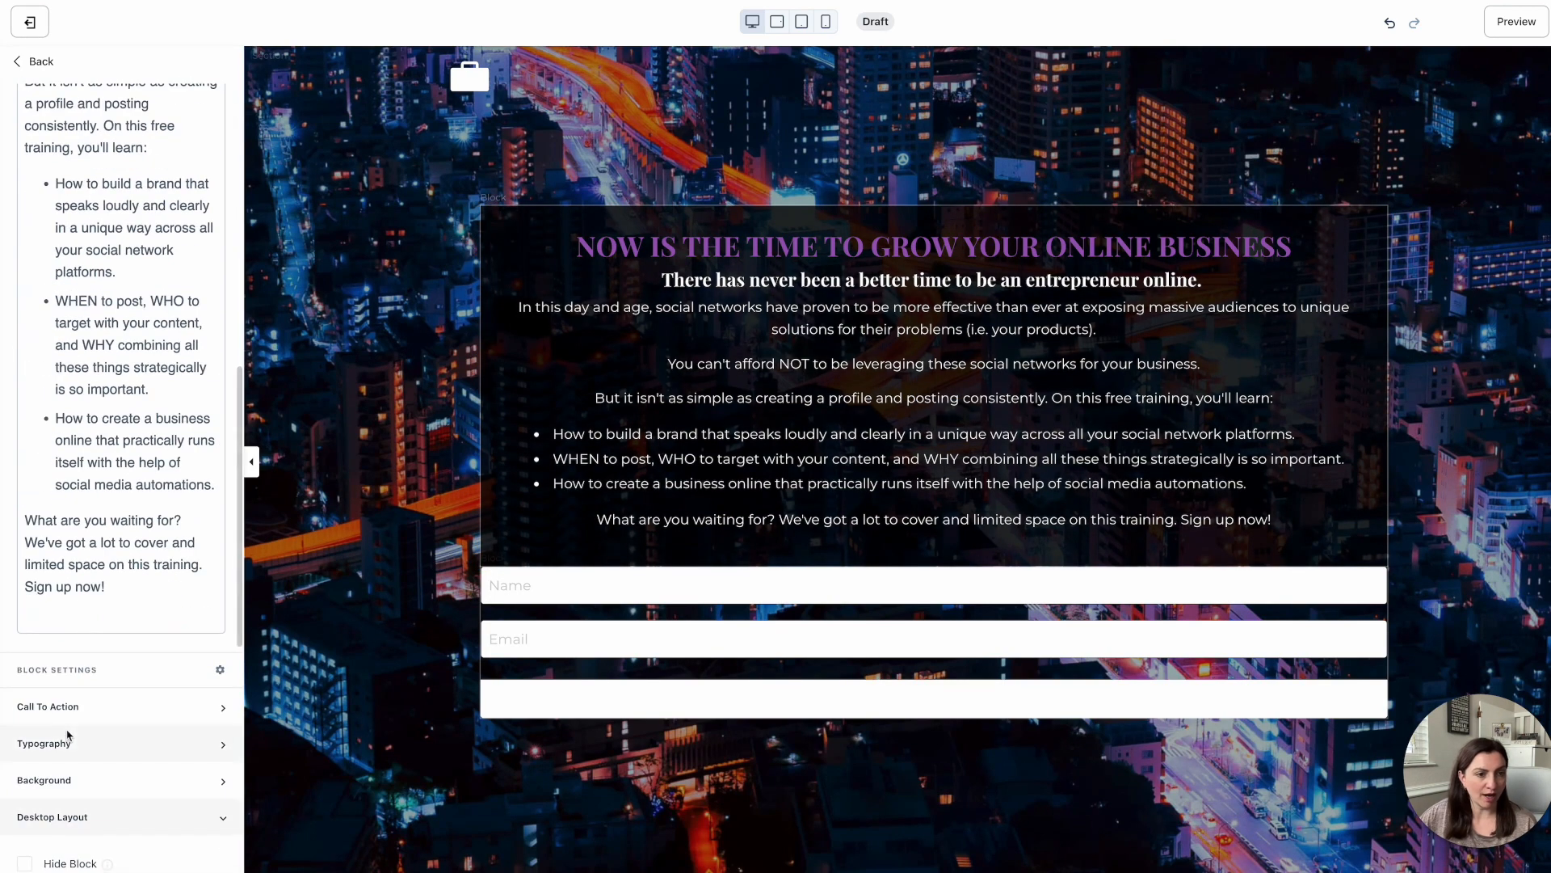
click(67, 781)
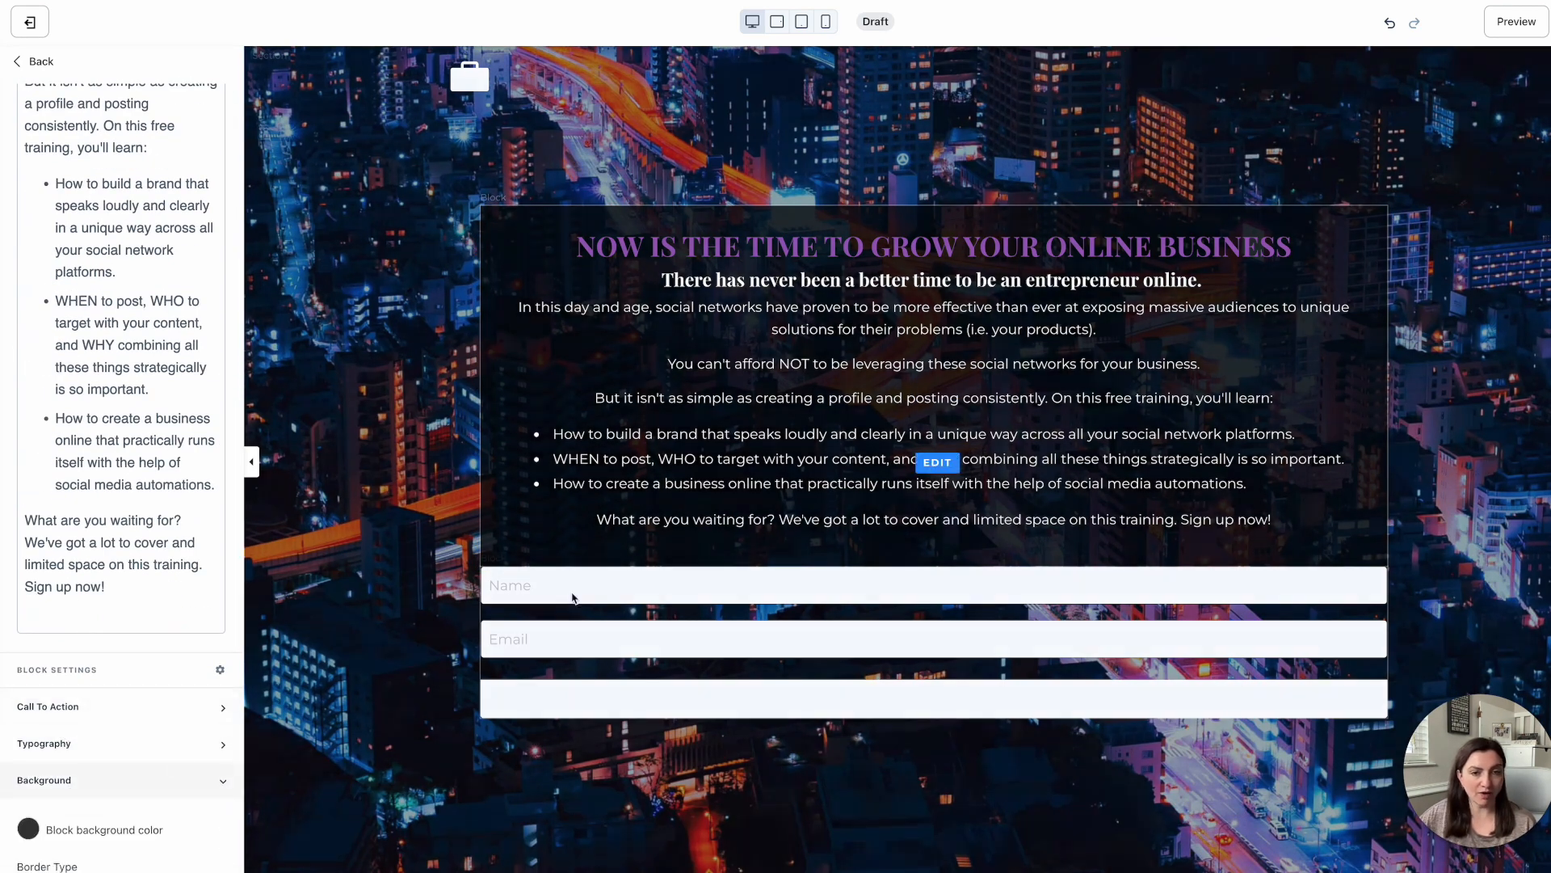
scroll(157, 765, down, 4)
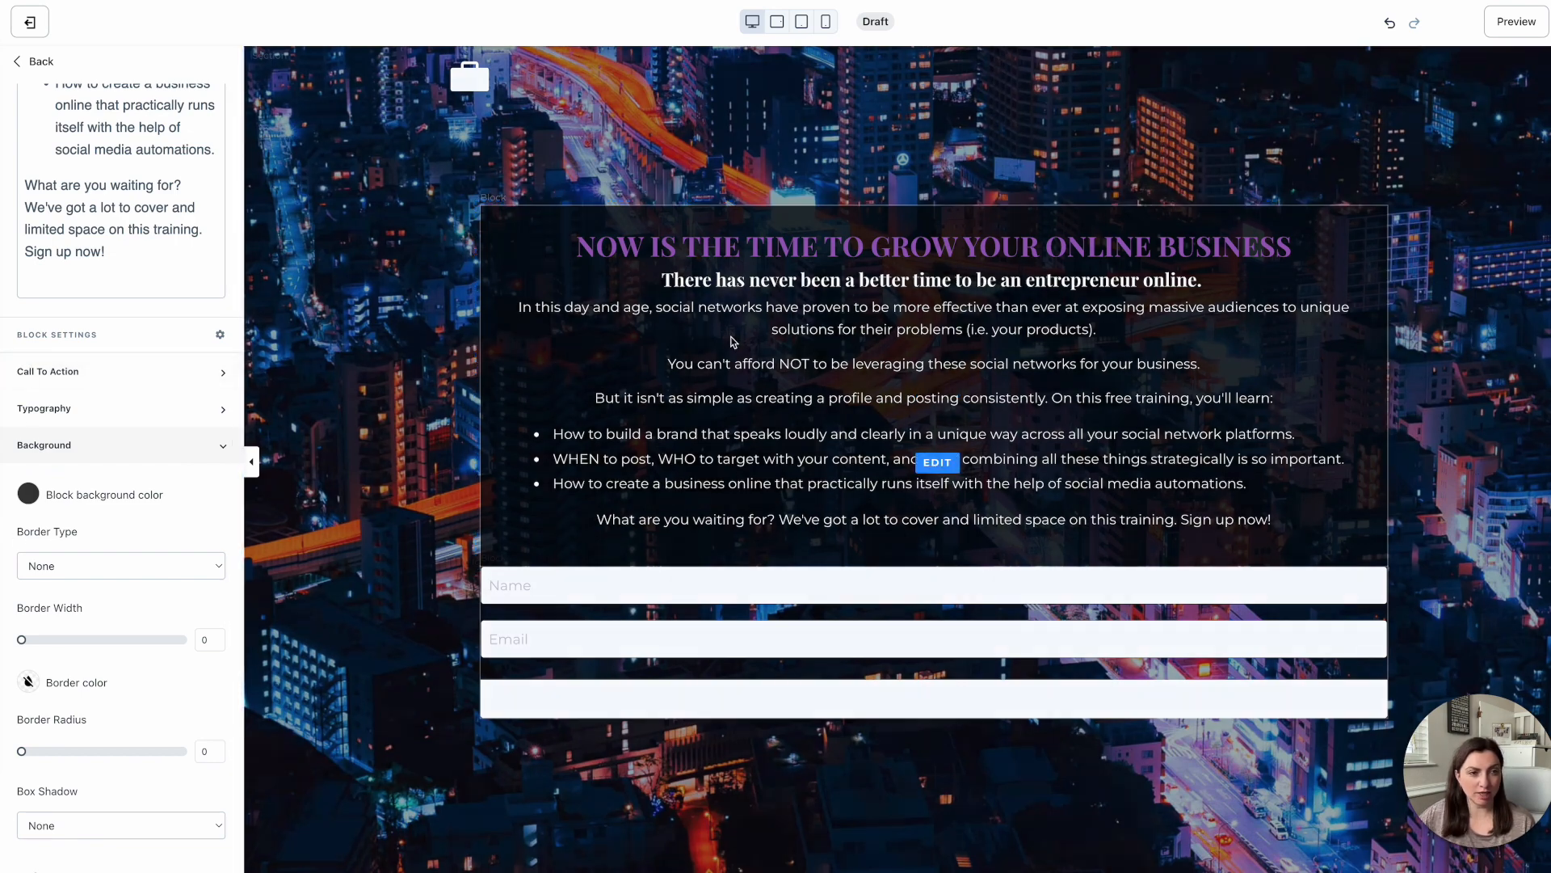
click(28, 495)
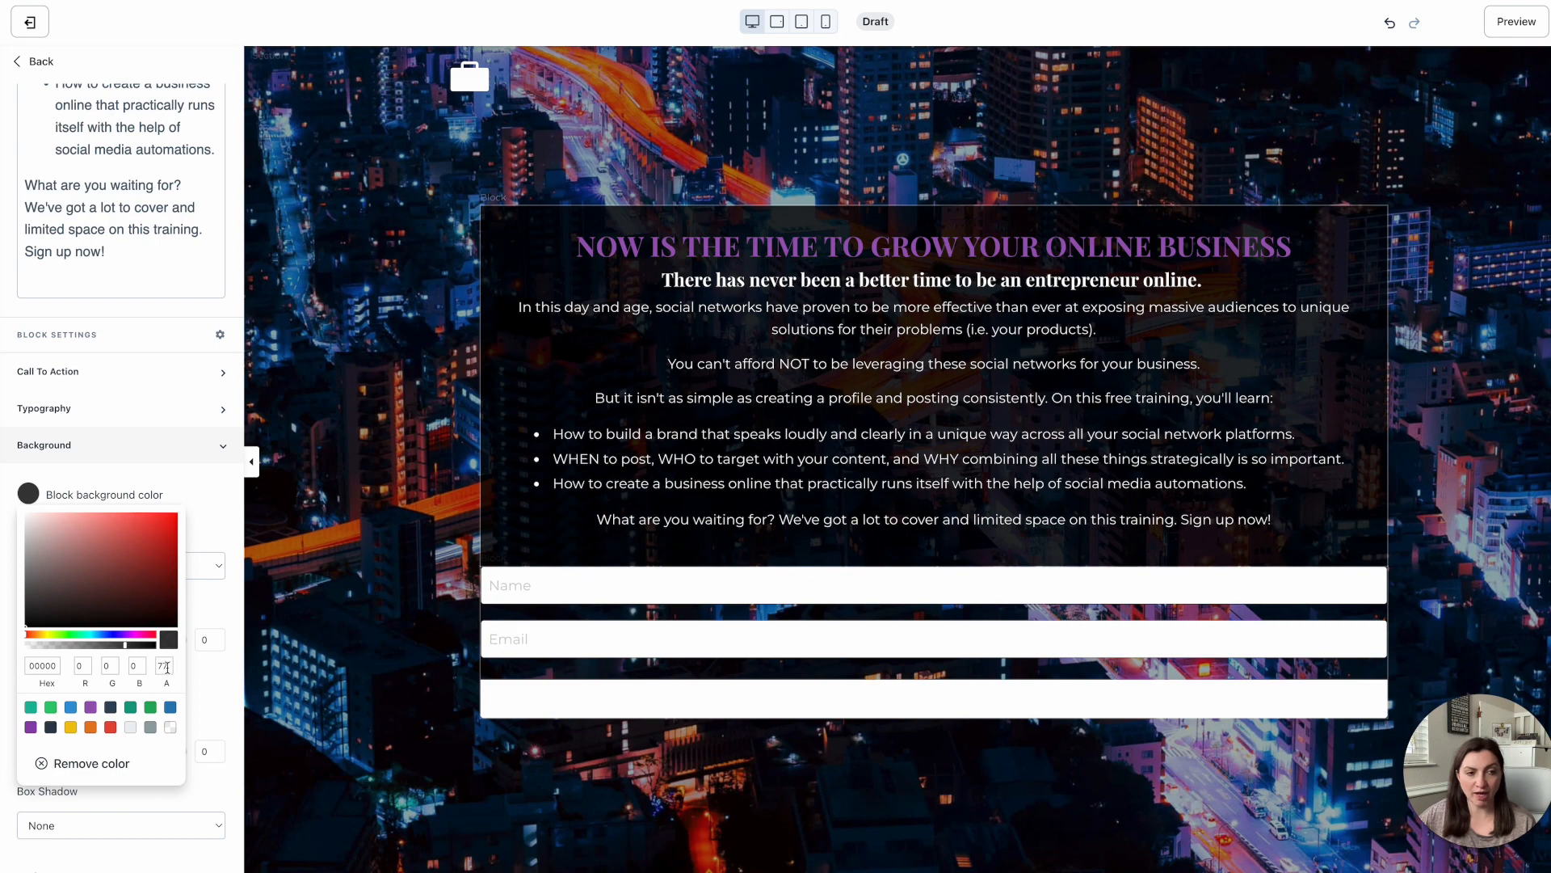
Step: Give the opt-in form block a black background color with its opacity set to 77
click(700, 610)
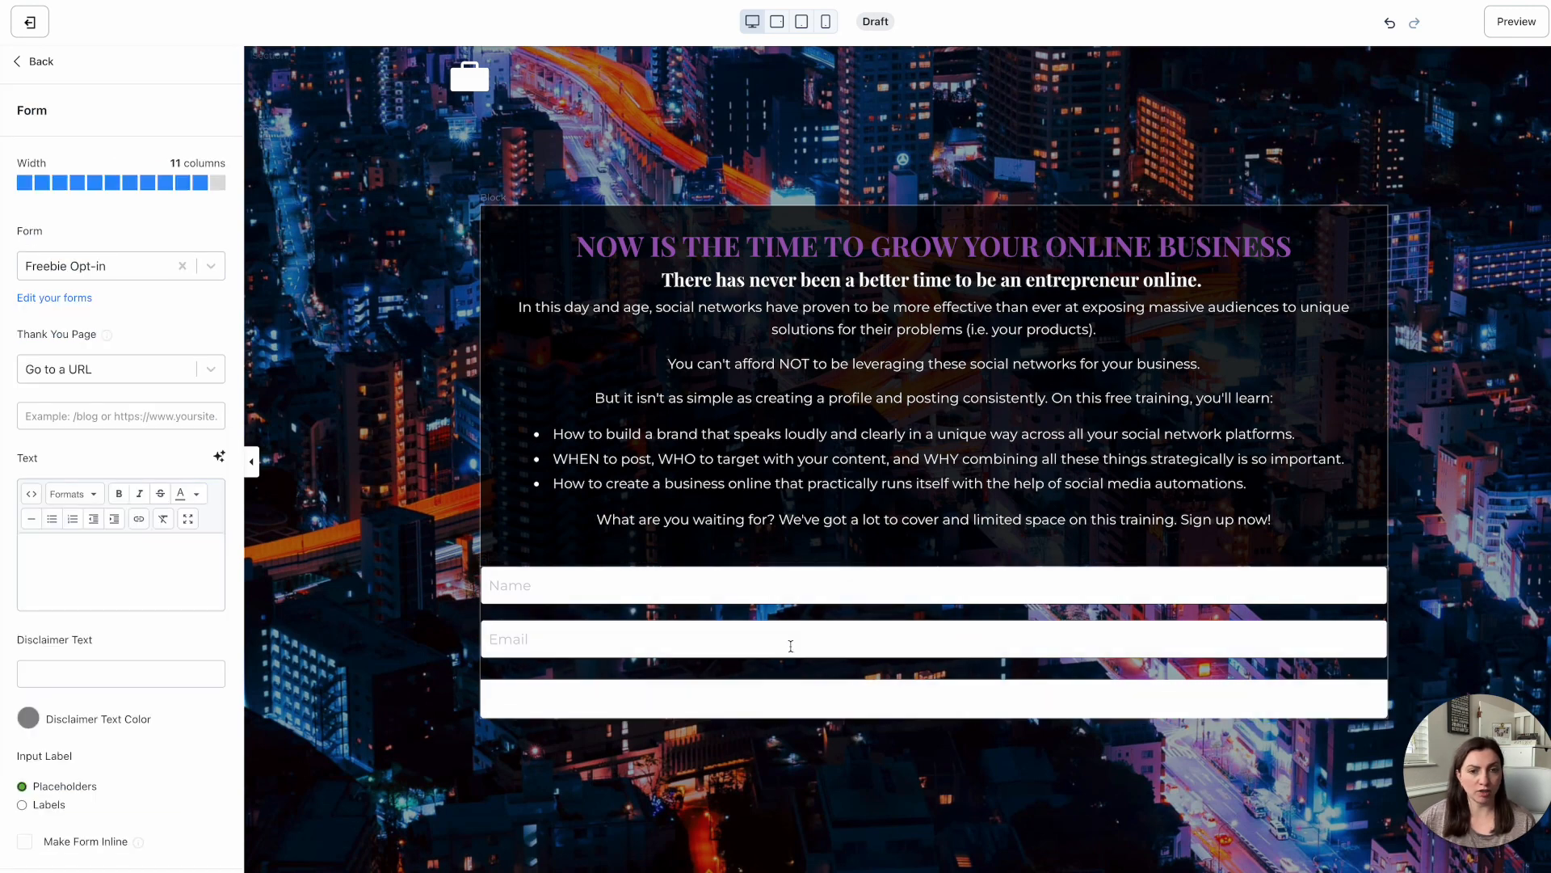
scroll(146, 674, down, 10)
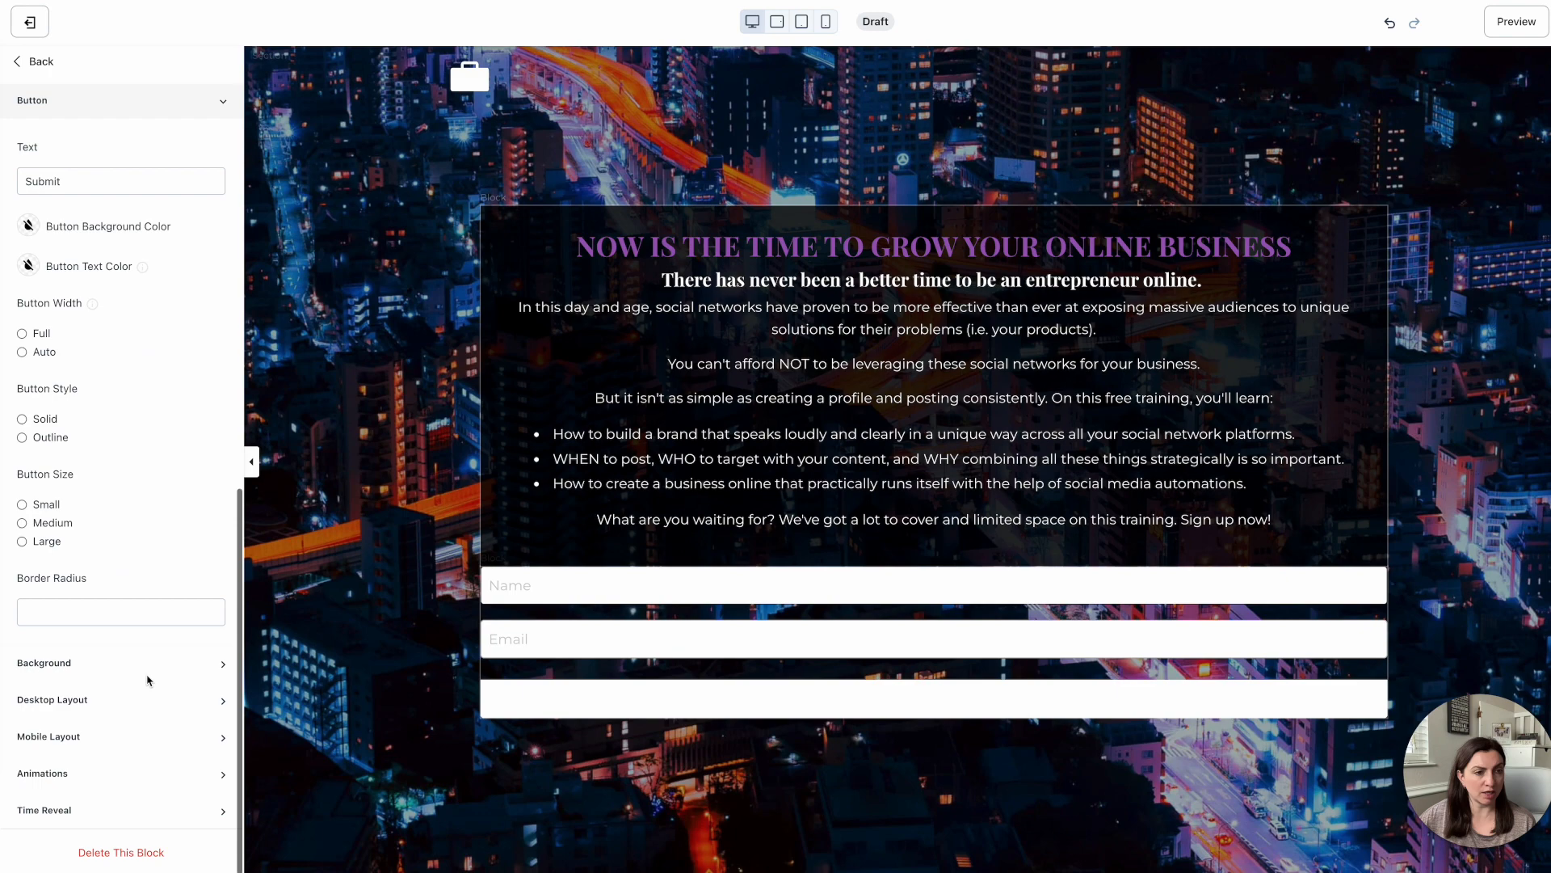
click(138, 658)
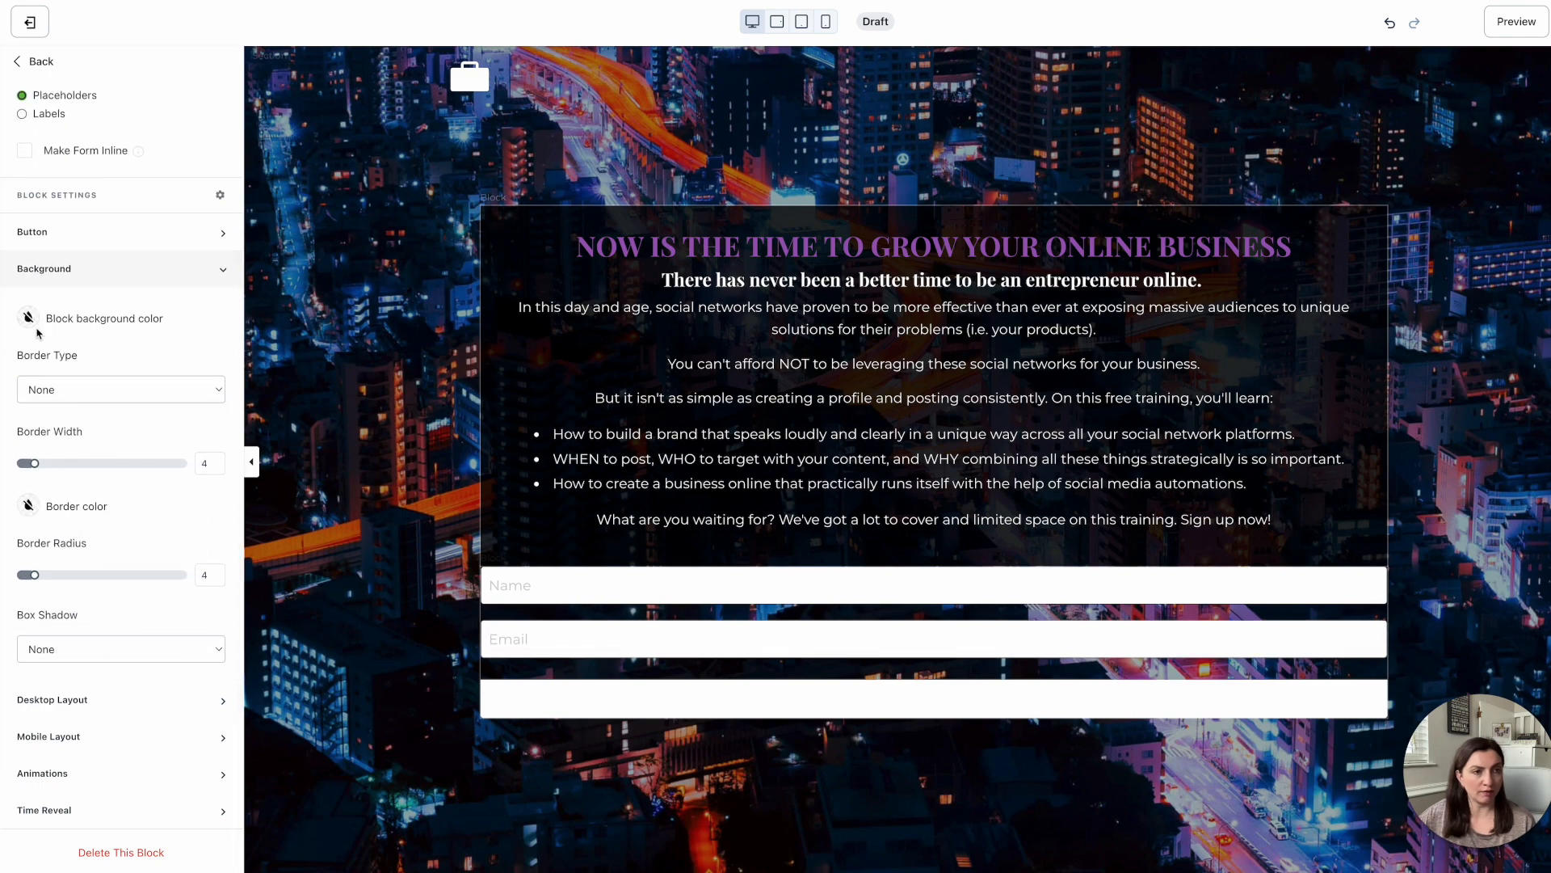
click(28, 318)
click(36, 443)
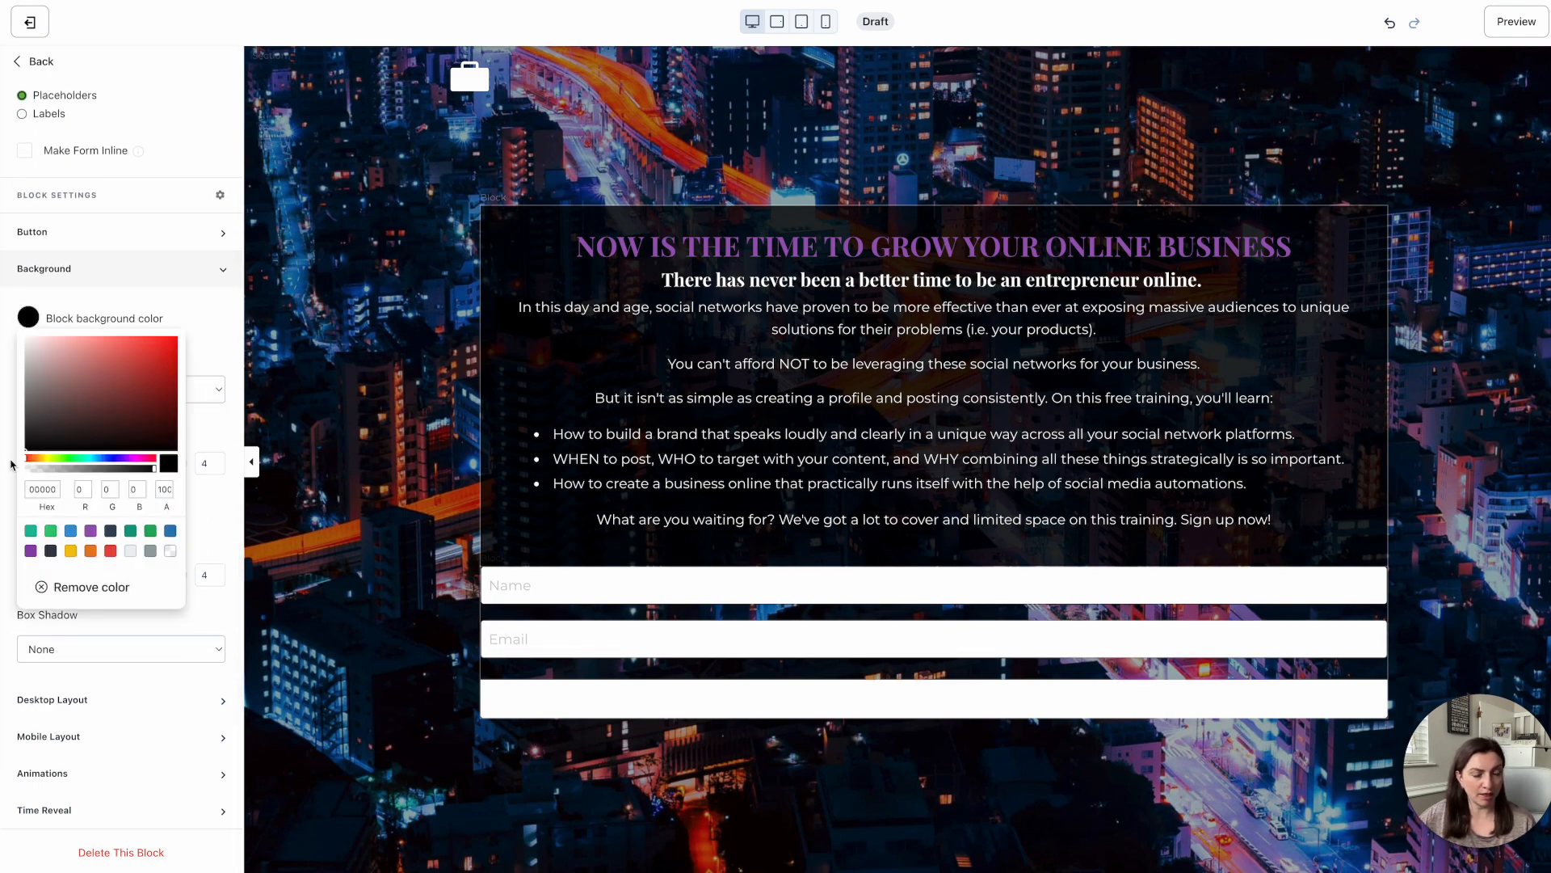
double_click(165, 490)
text(77)
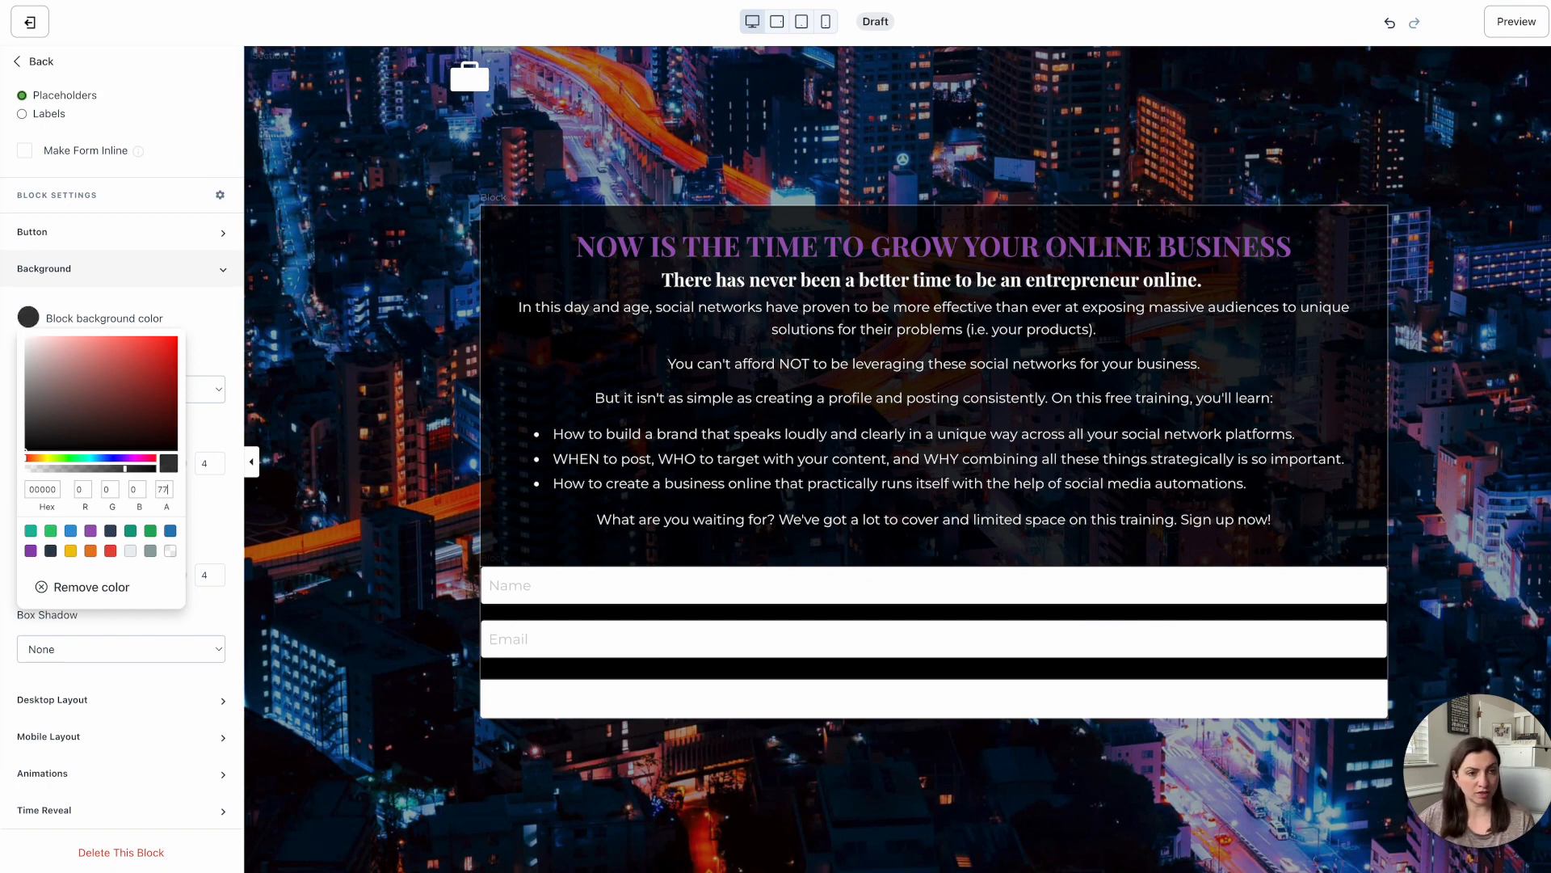
Step: Lay out the opt-in form's fields and button inline on a single row
click(222, 353)
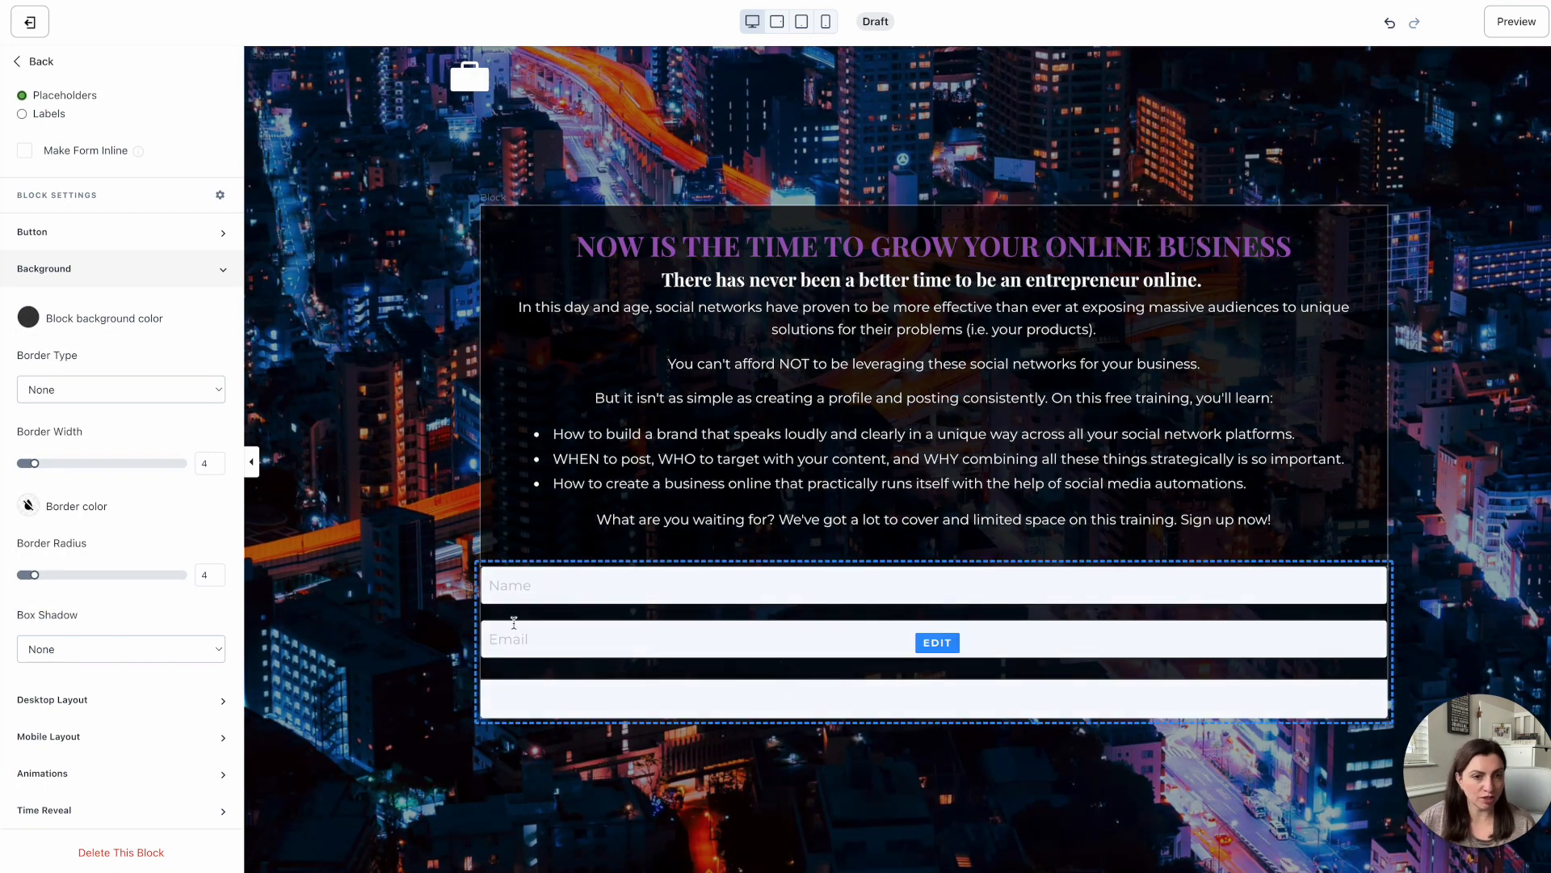
click(146, 689)
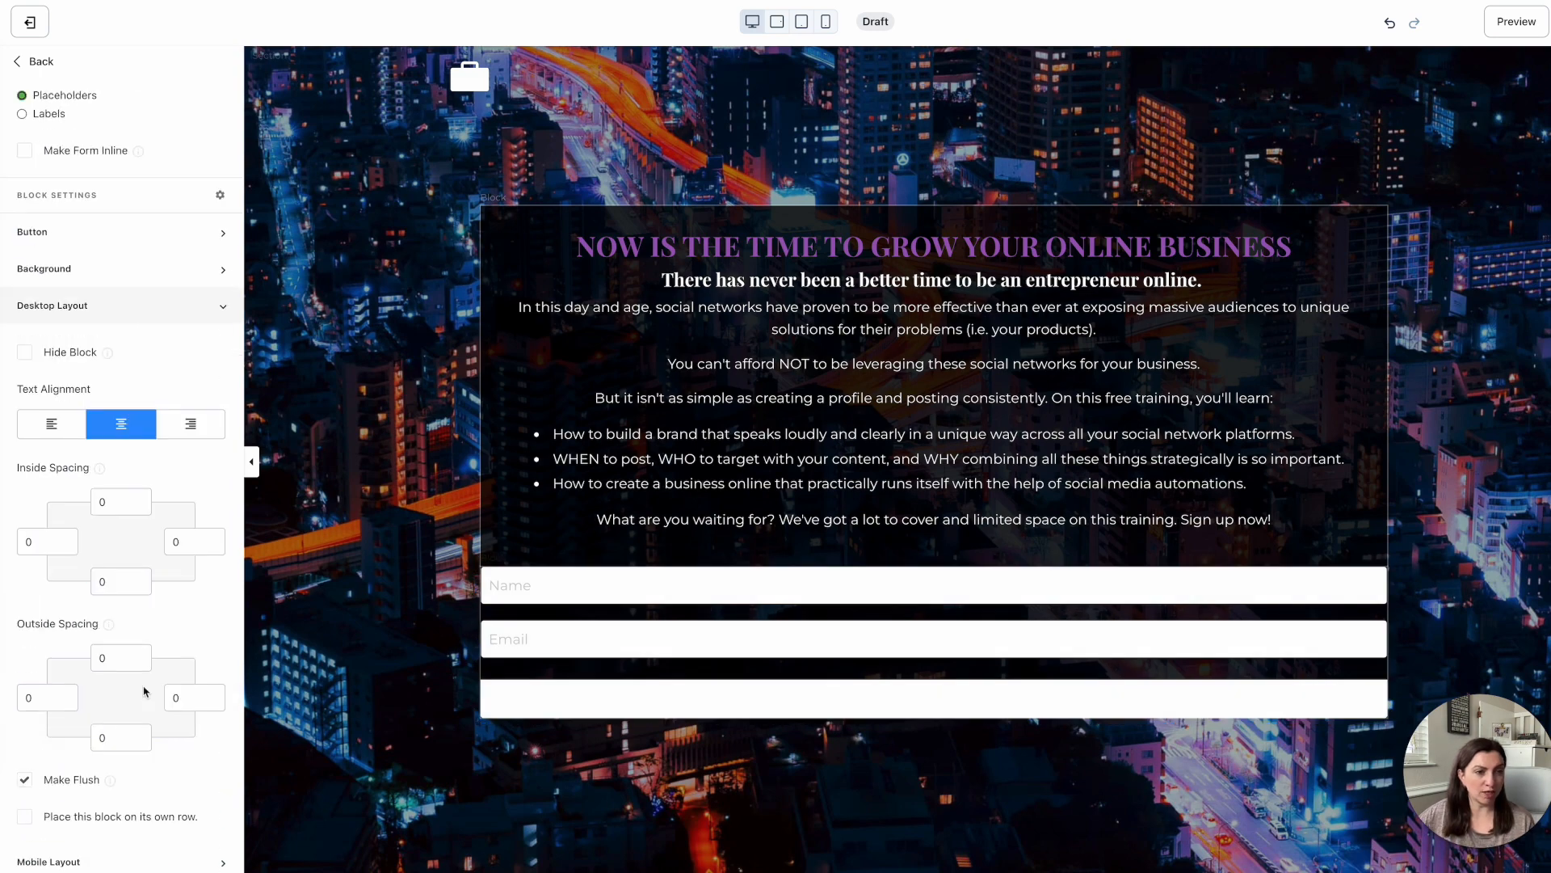
scroll(84, 550, up, 5)
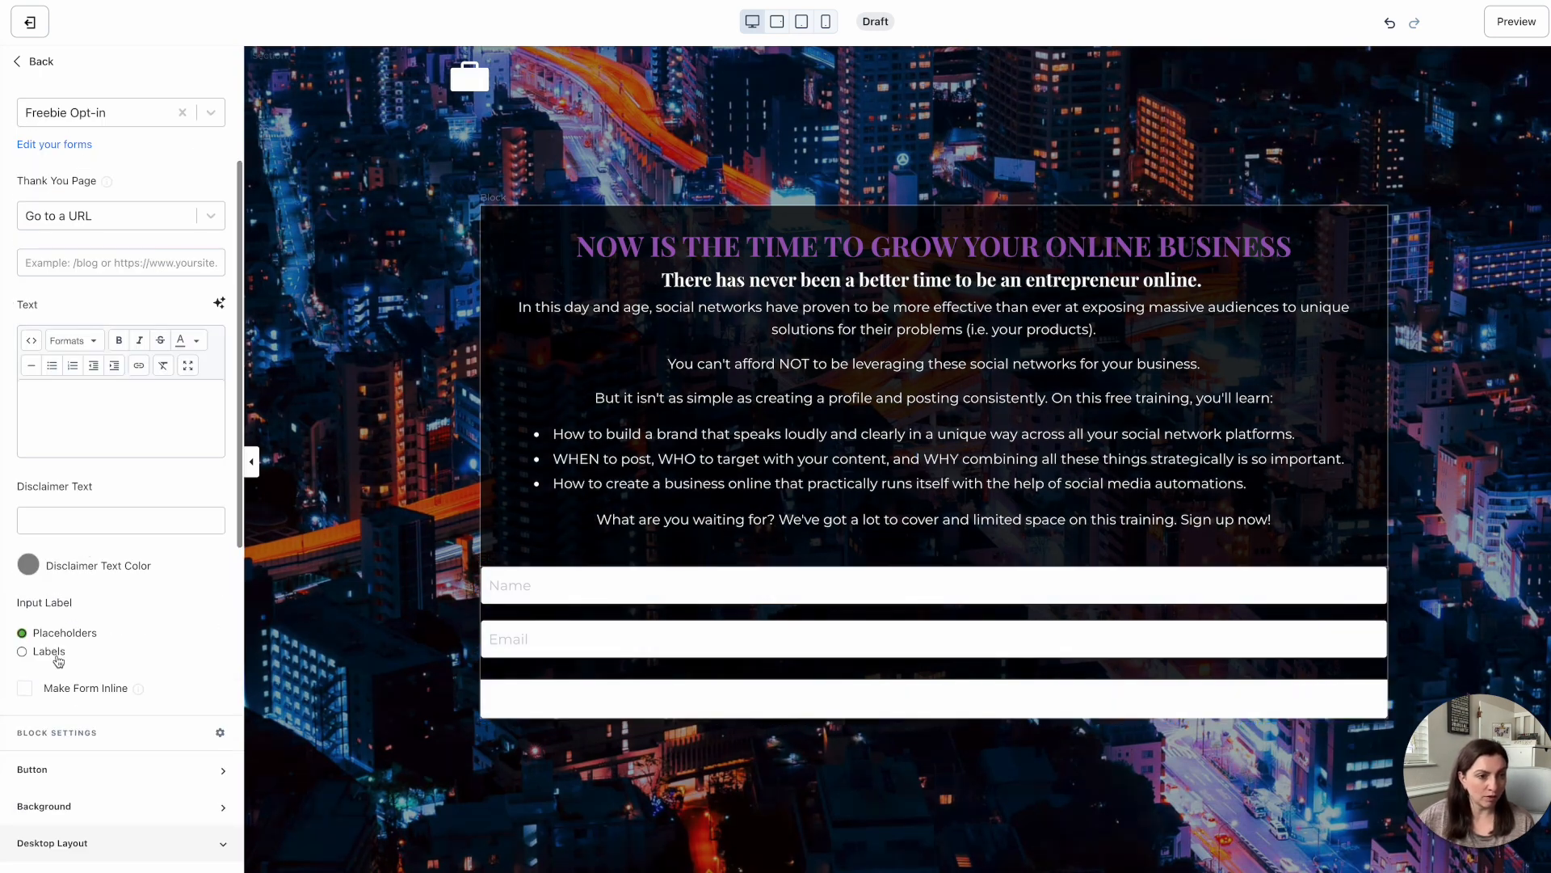
click(25, 689)
scroll(93, 731, down, 5)
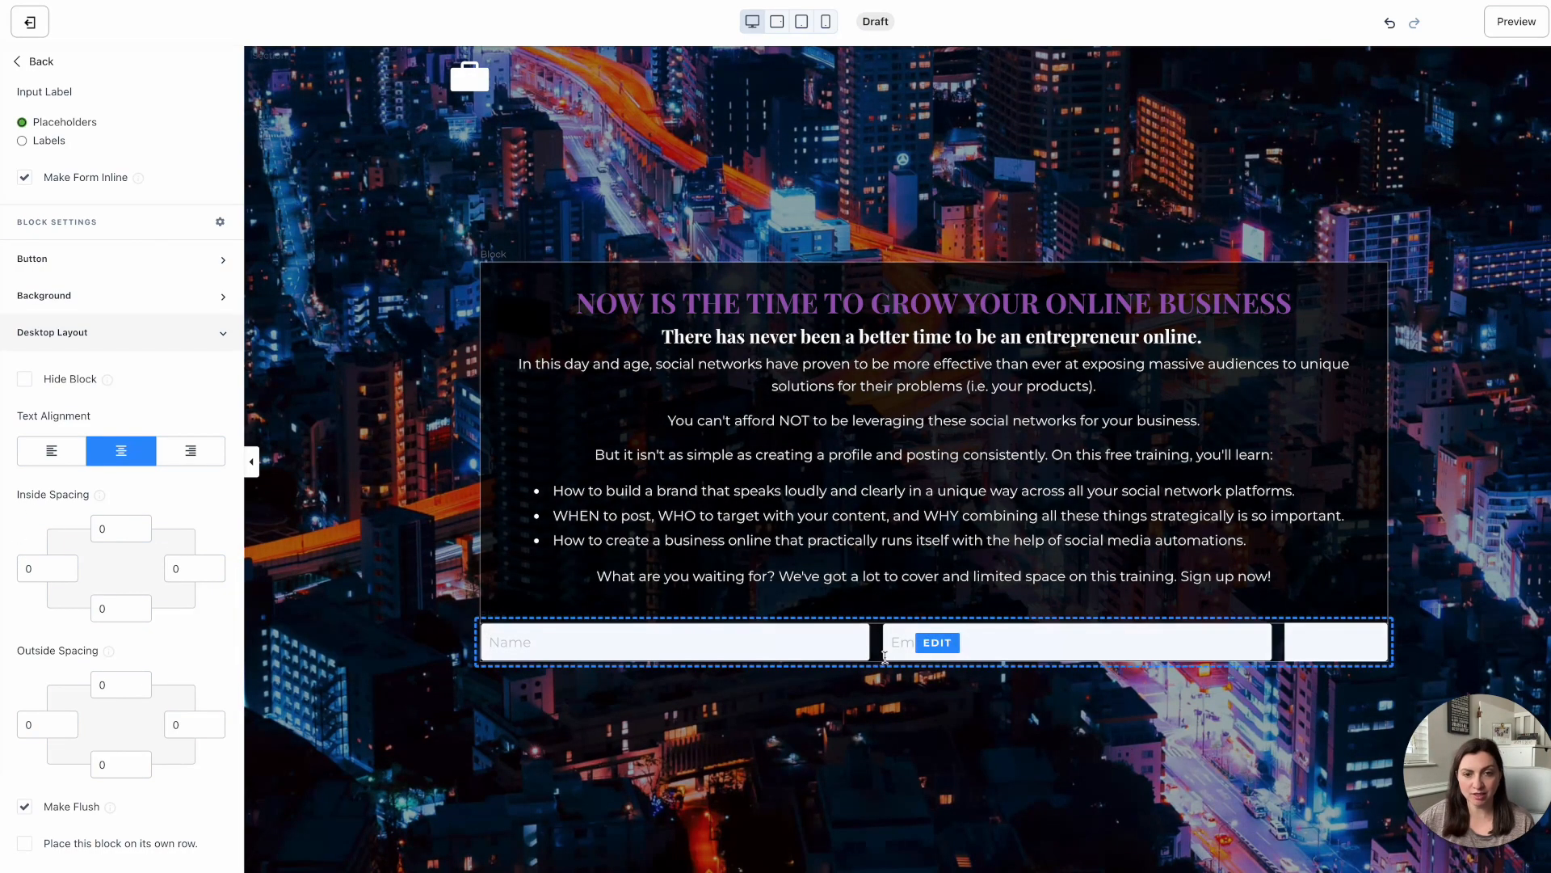
Step: Set the form block's desktop inside spacing to 100 on the left and right and 50 at the bottom
click(22, 566)
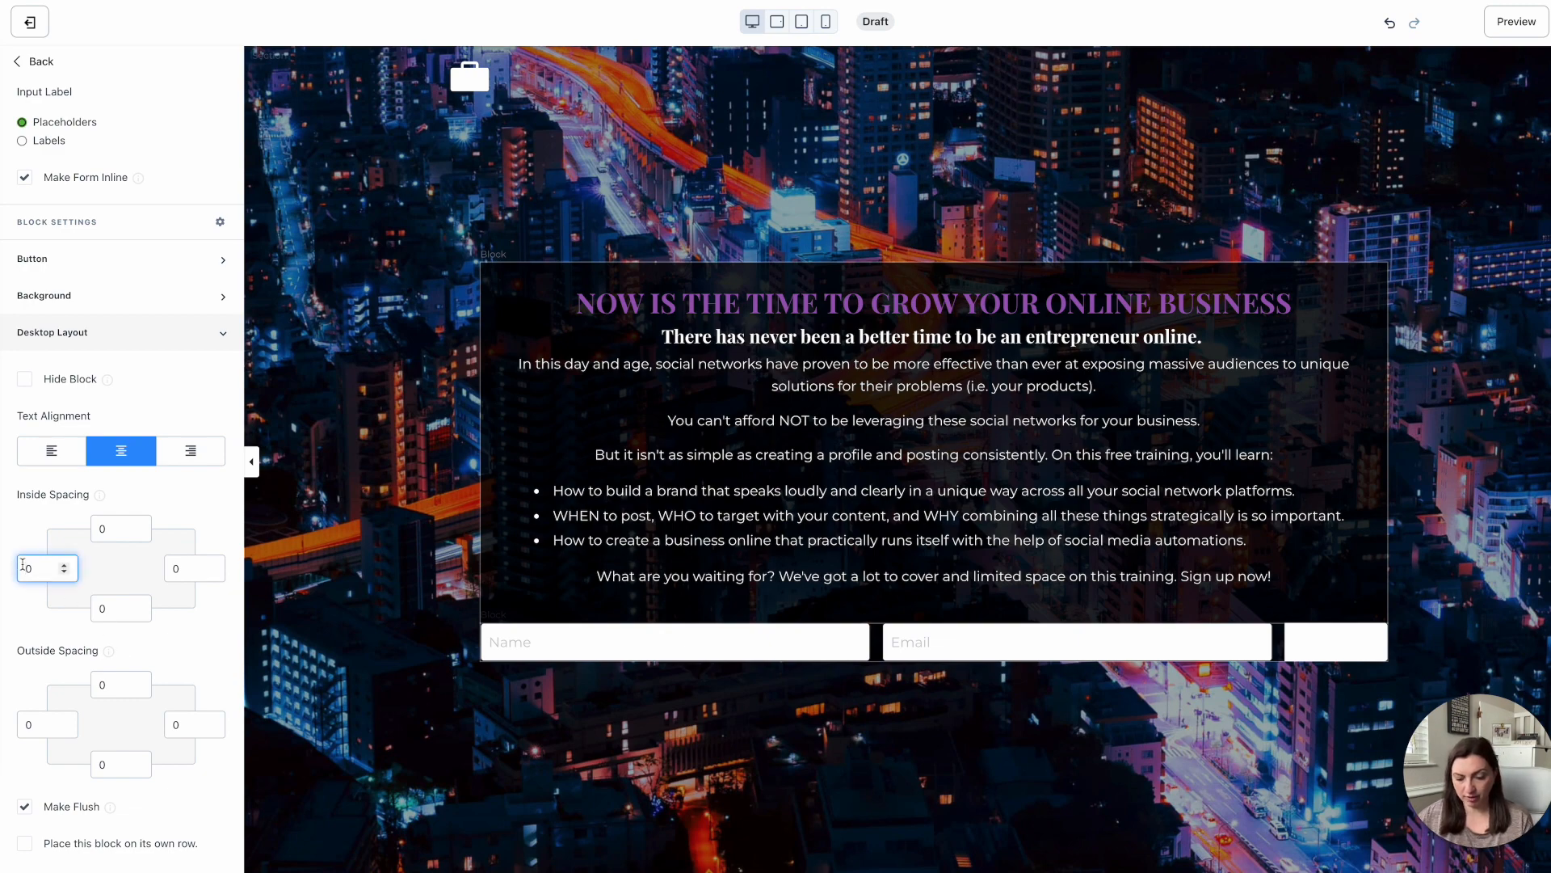
text(100)
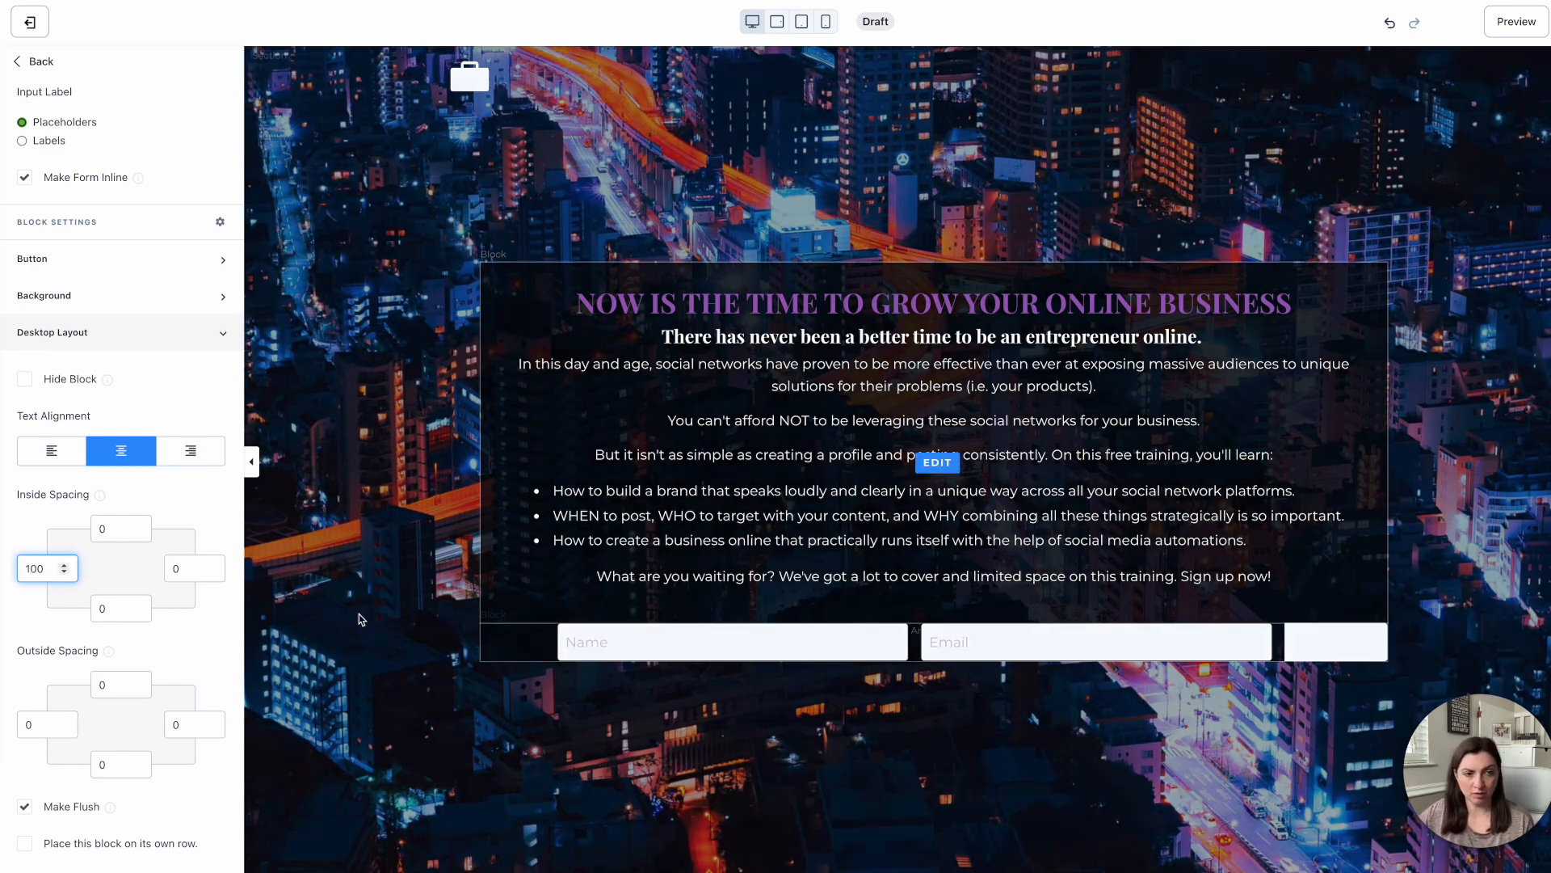
click(168, 568)
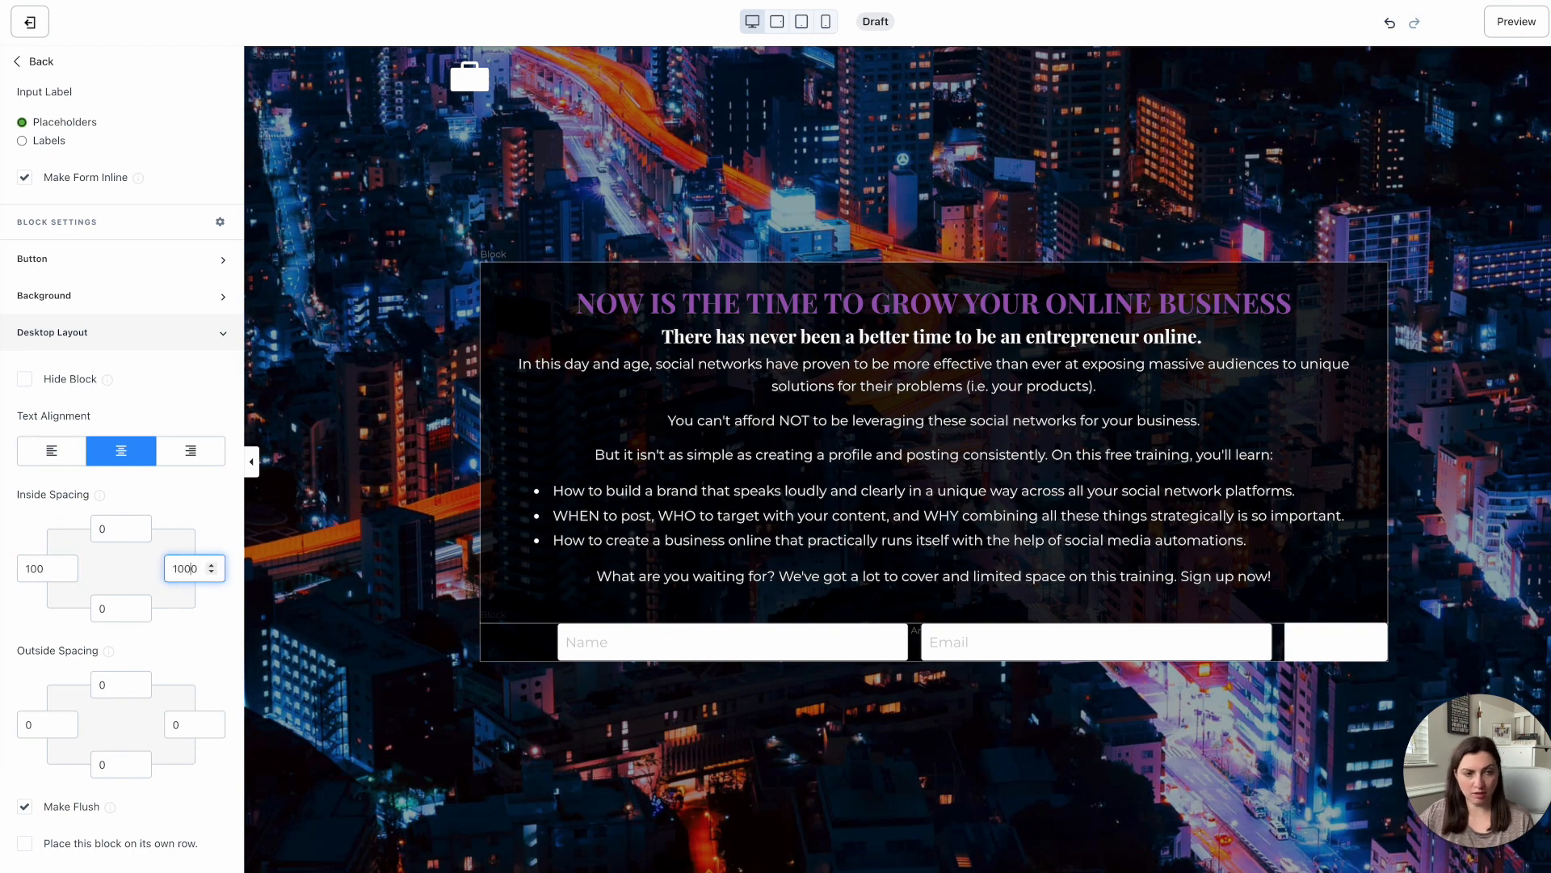
click(99, 608)
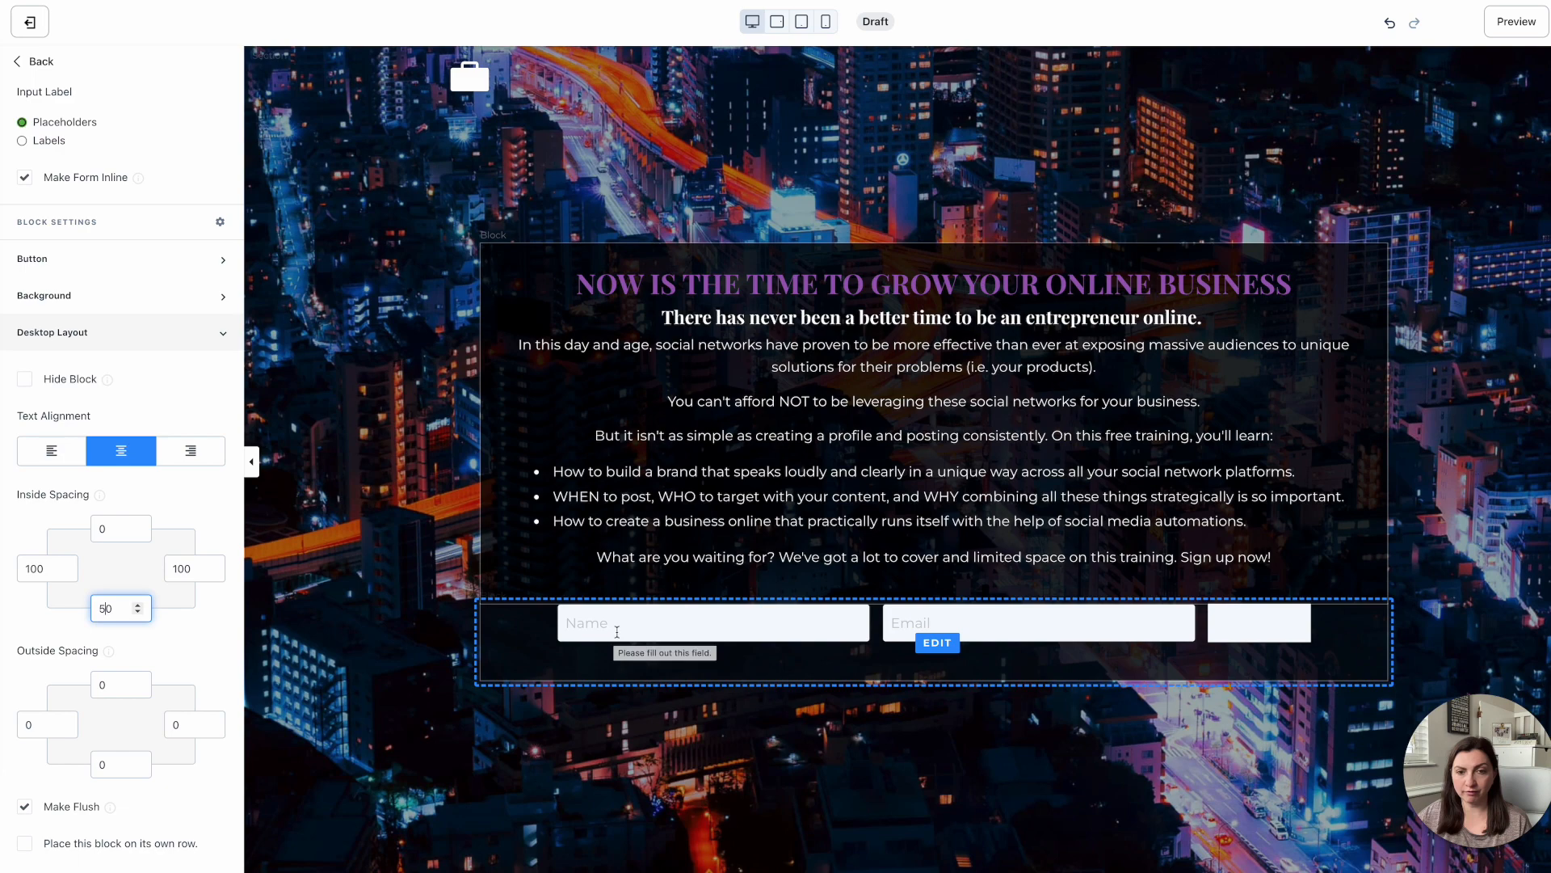
click(1265, 633)
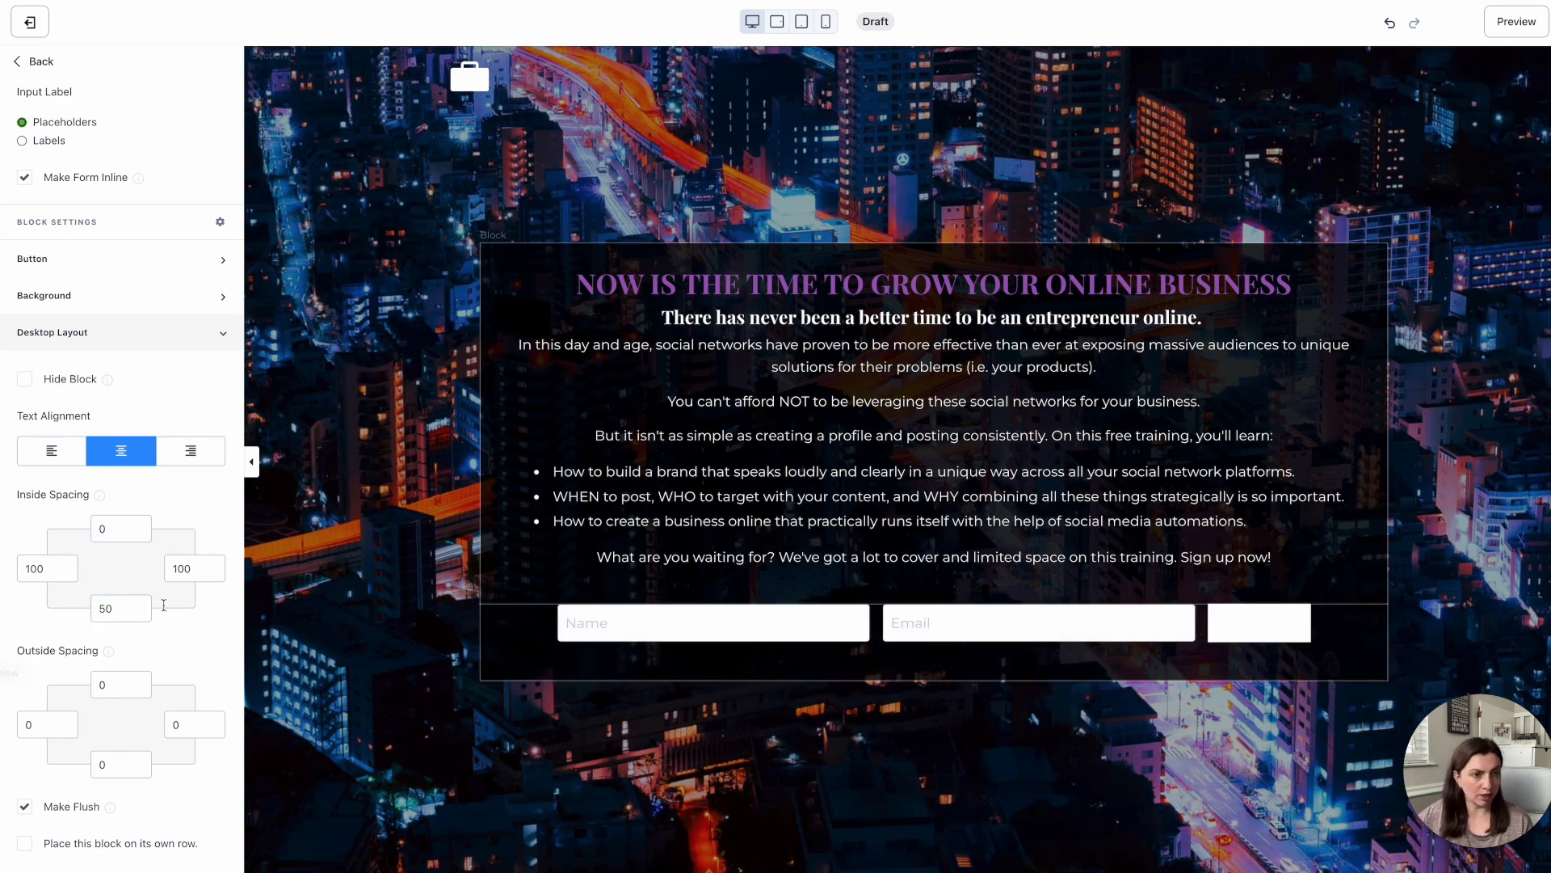
Step: Give the form's button text the purple palette color
scroll(127, 483, up, 8)
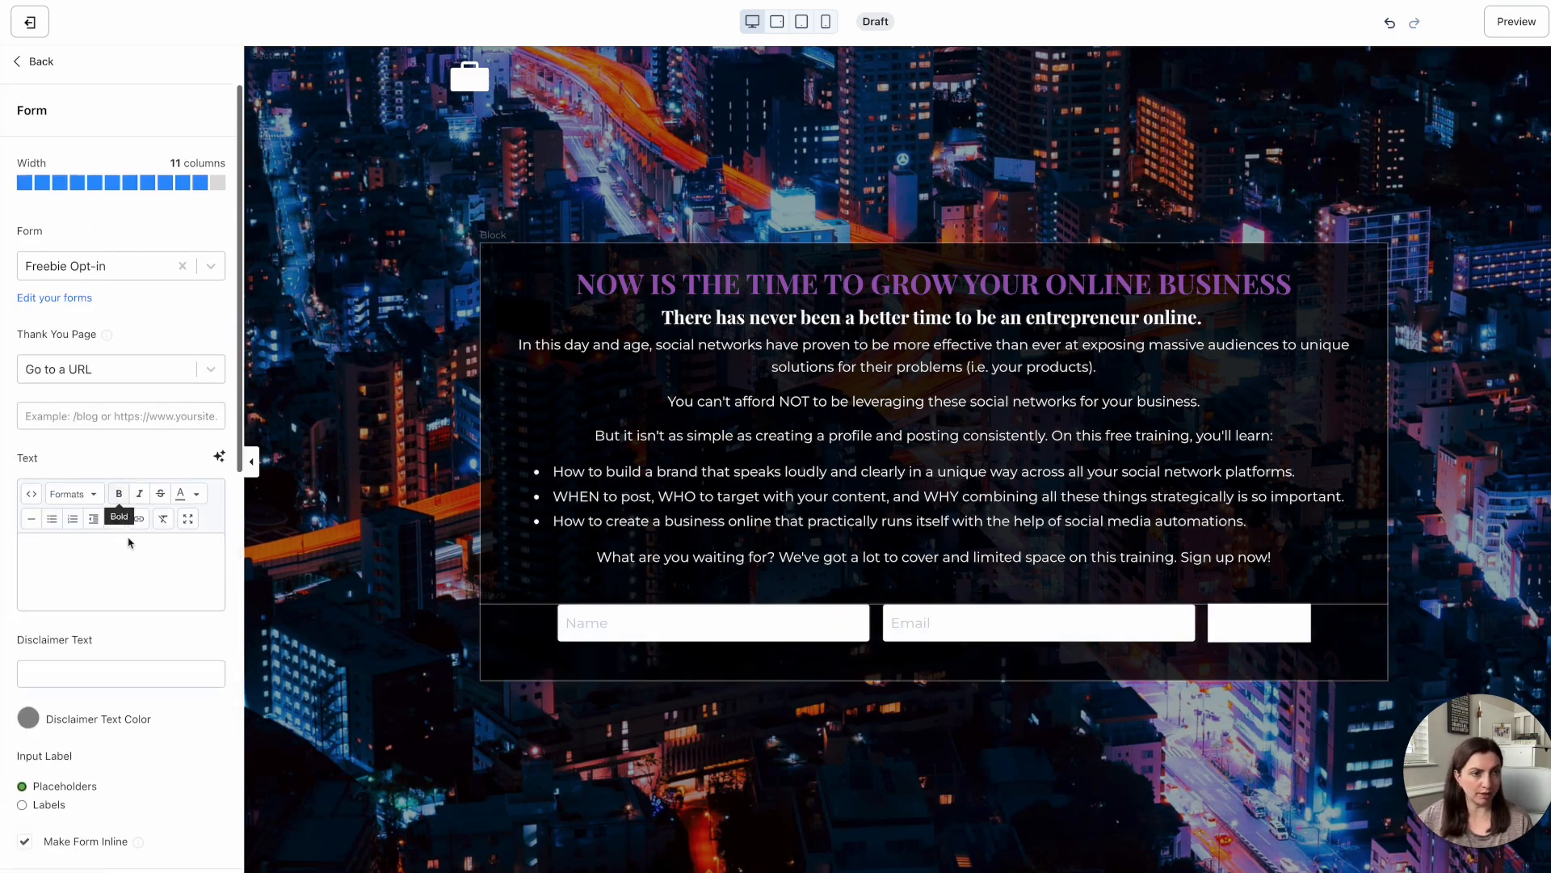
scroll(127, 484, down, 2)
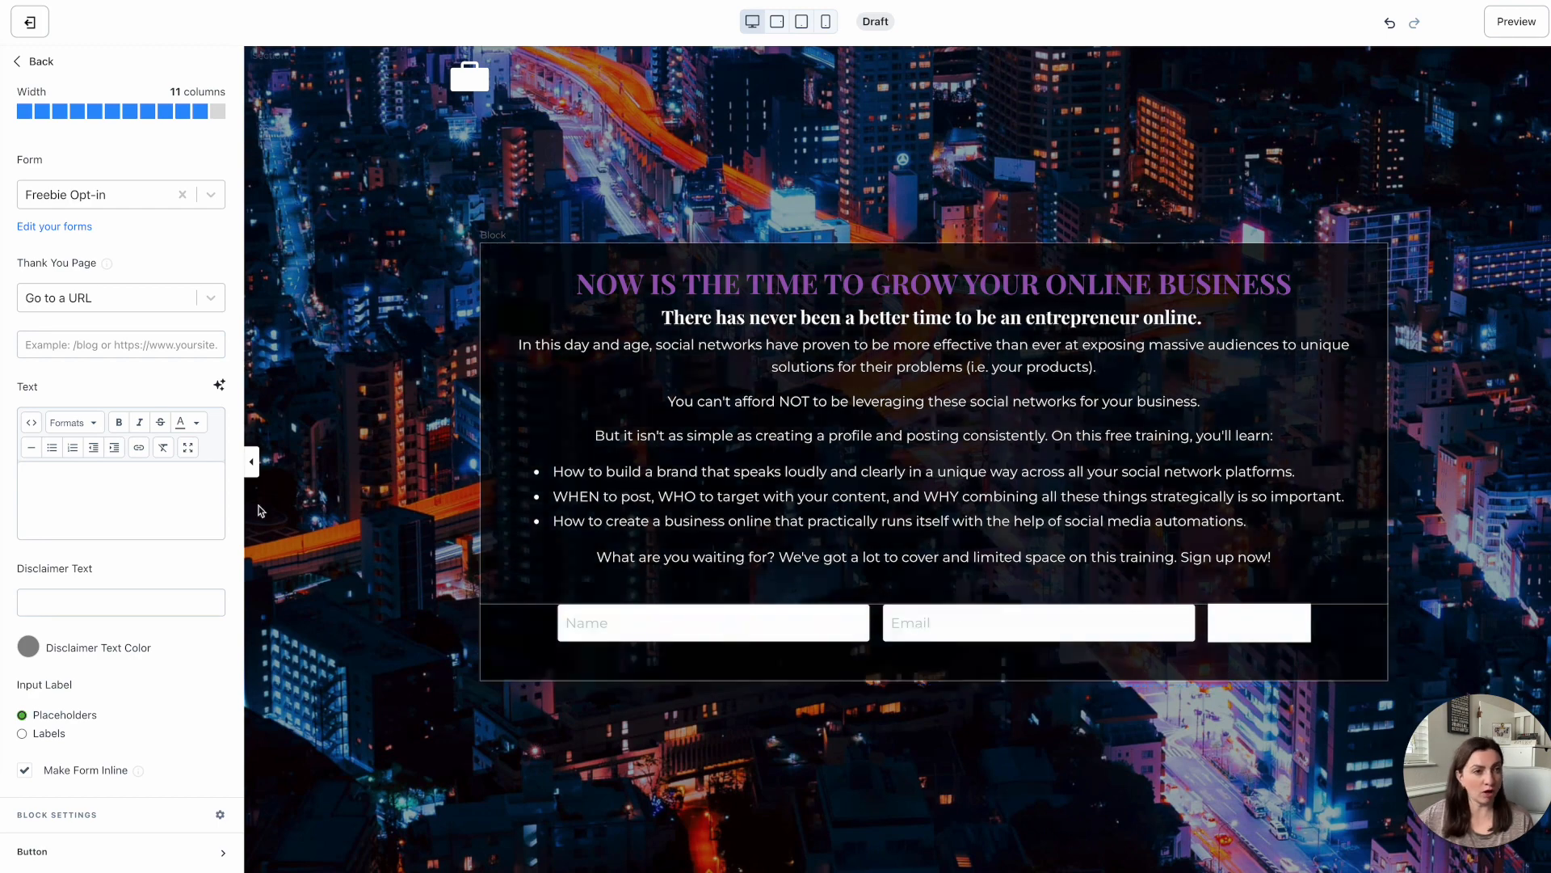
scroll(108, 564, down, 10)
click(57, 472)
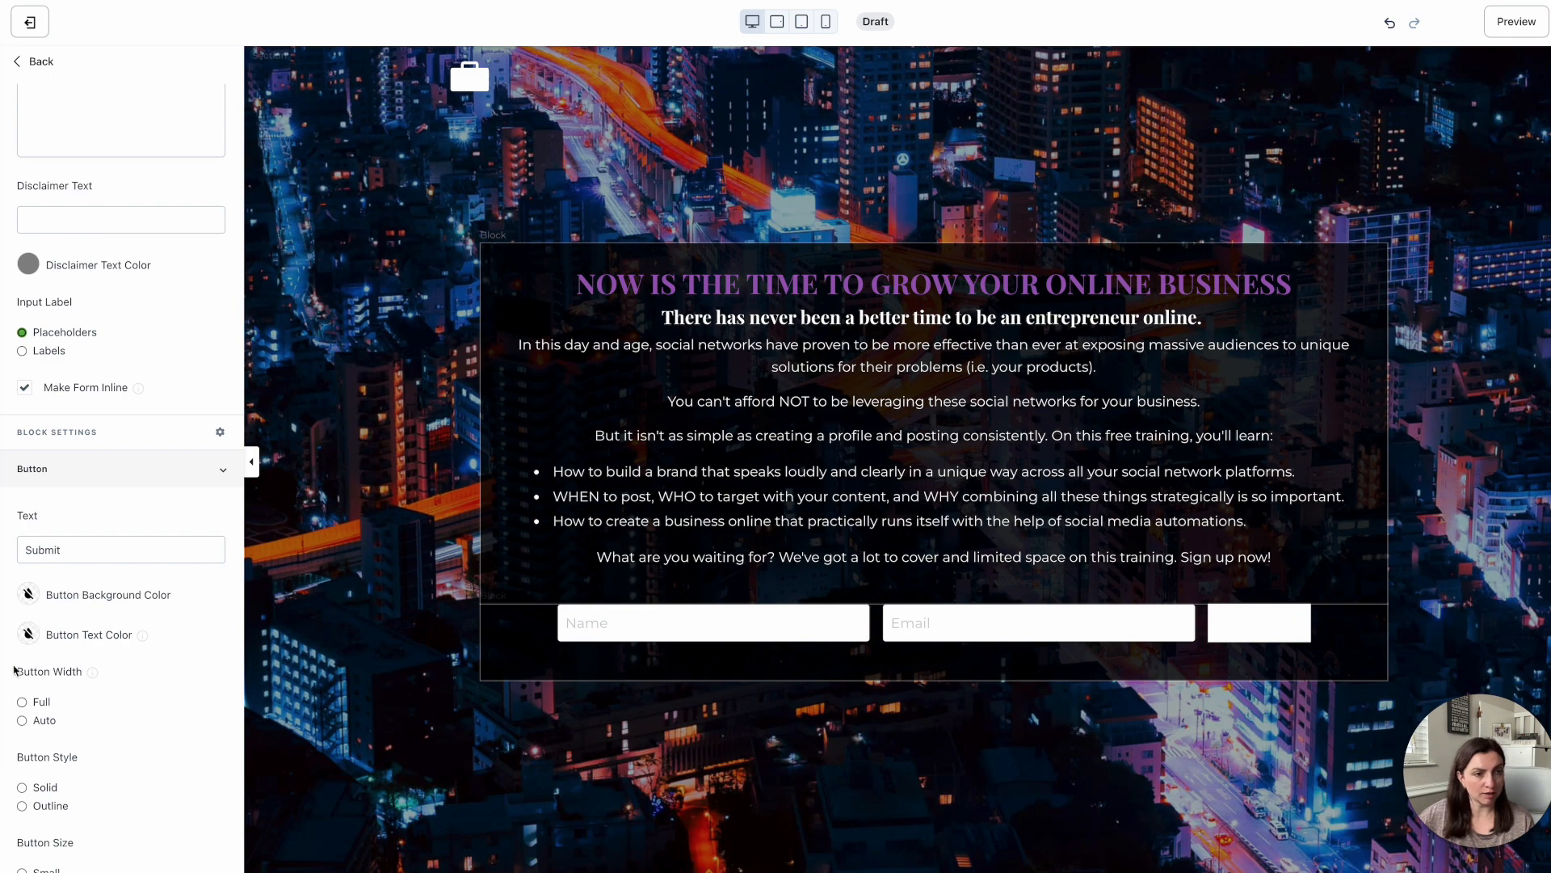
click(28, 636)
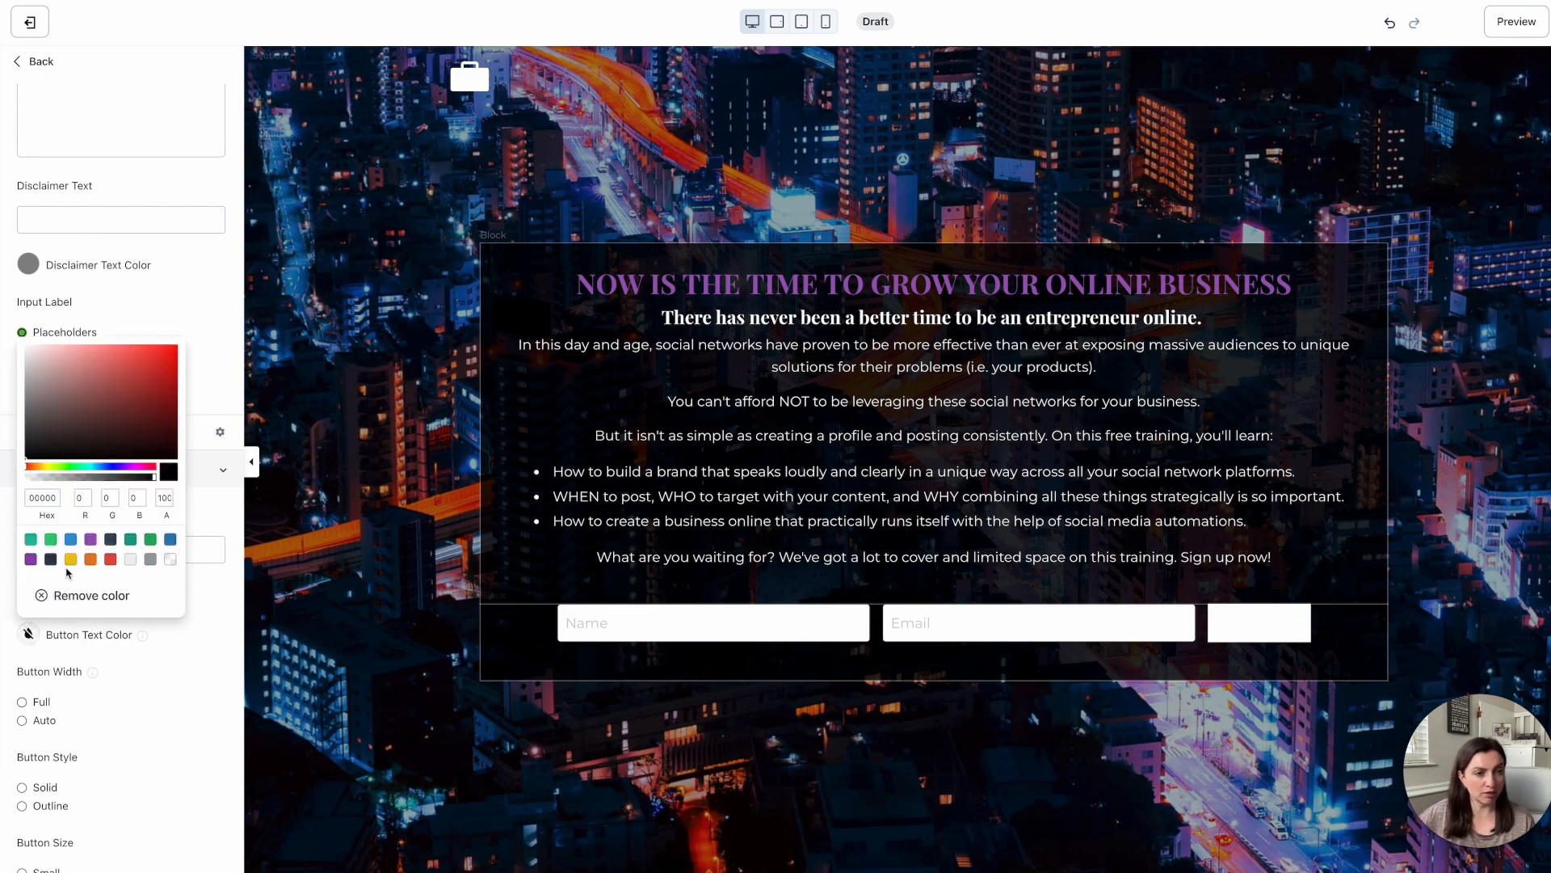
click(91, 540)
click(210, 311)
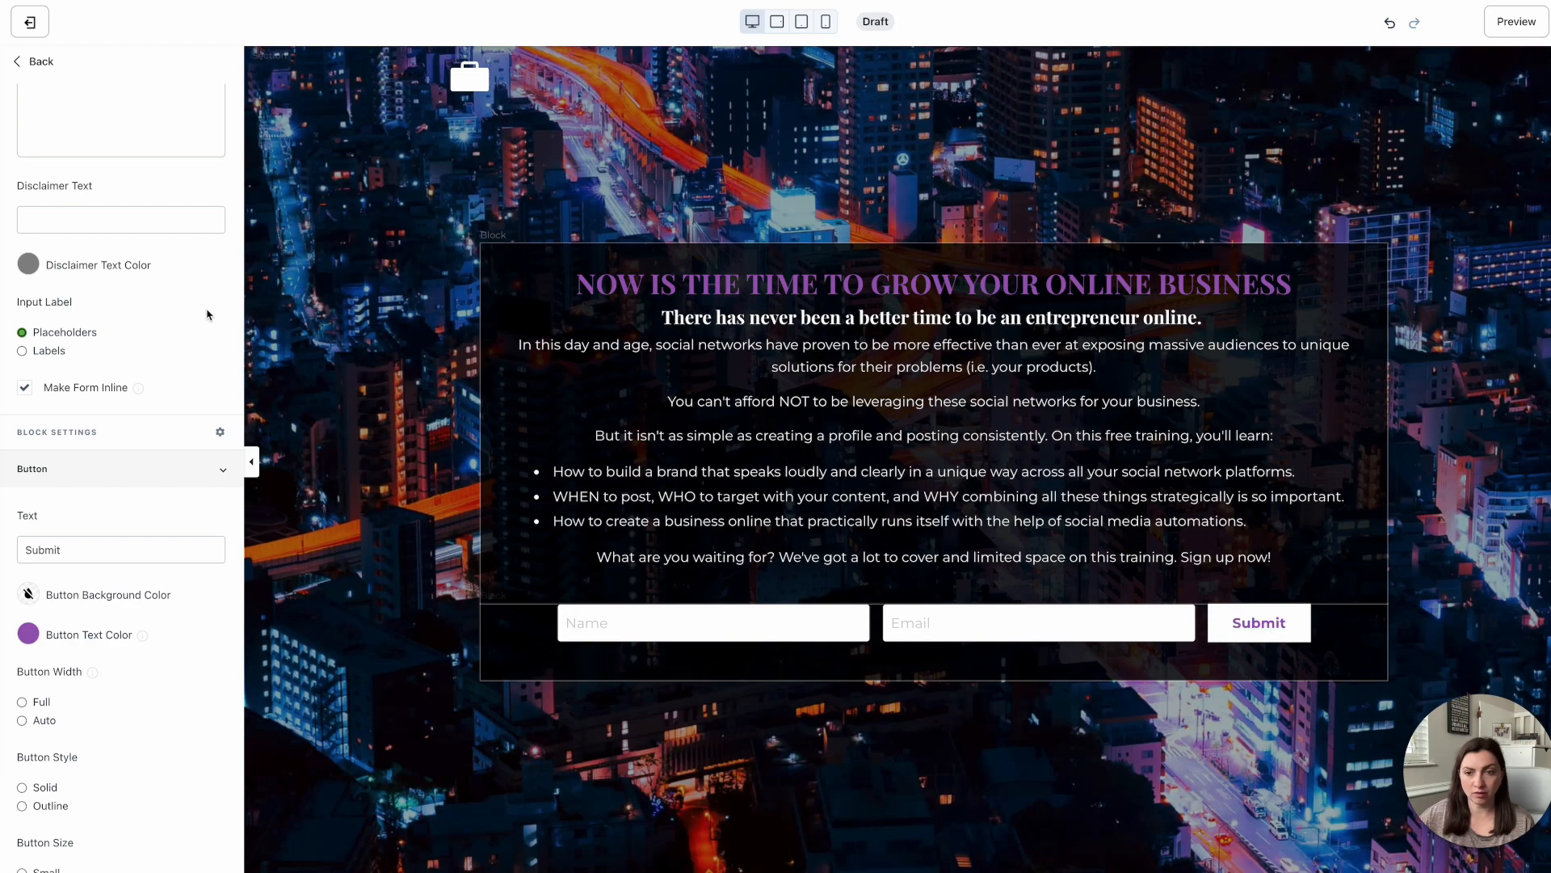
Step: Change the form's button text to "GET ACCESS NOW!"
scroll(178, 445, up, 2)
scroll(178, 445, up, 5)
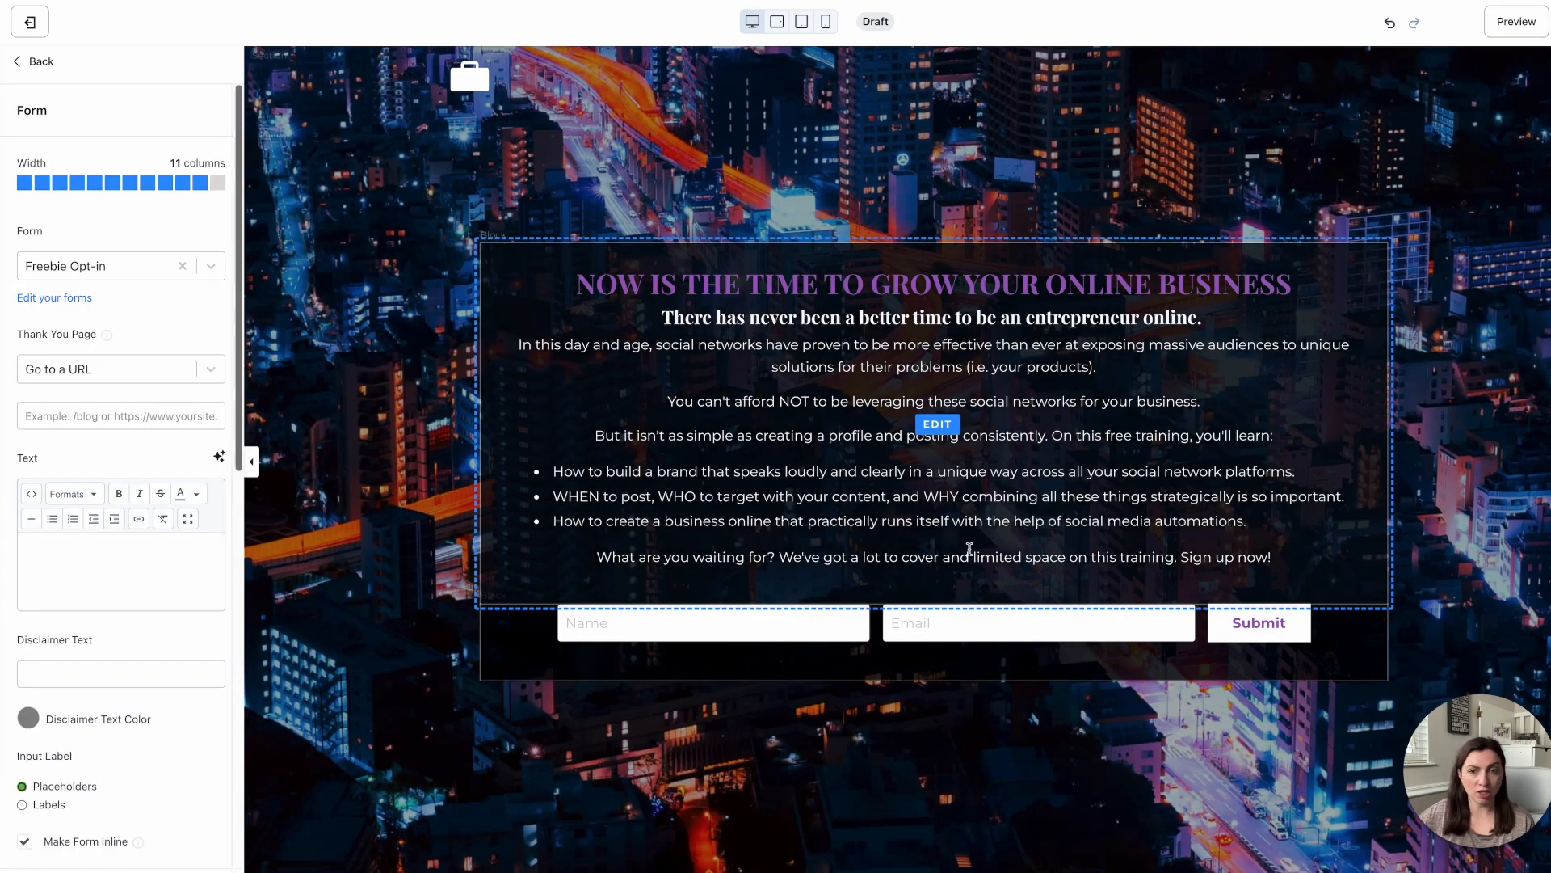
scroll(80, 661, down, 10)
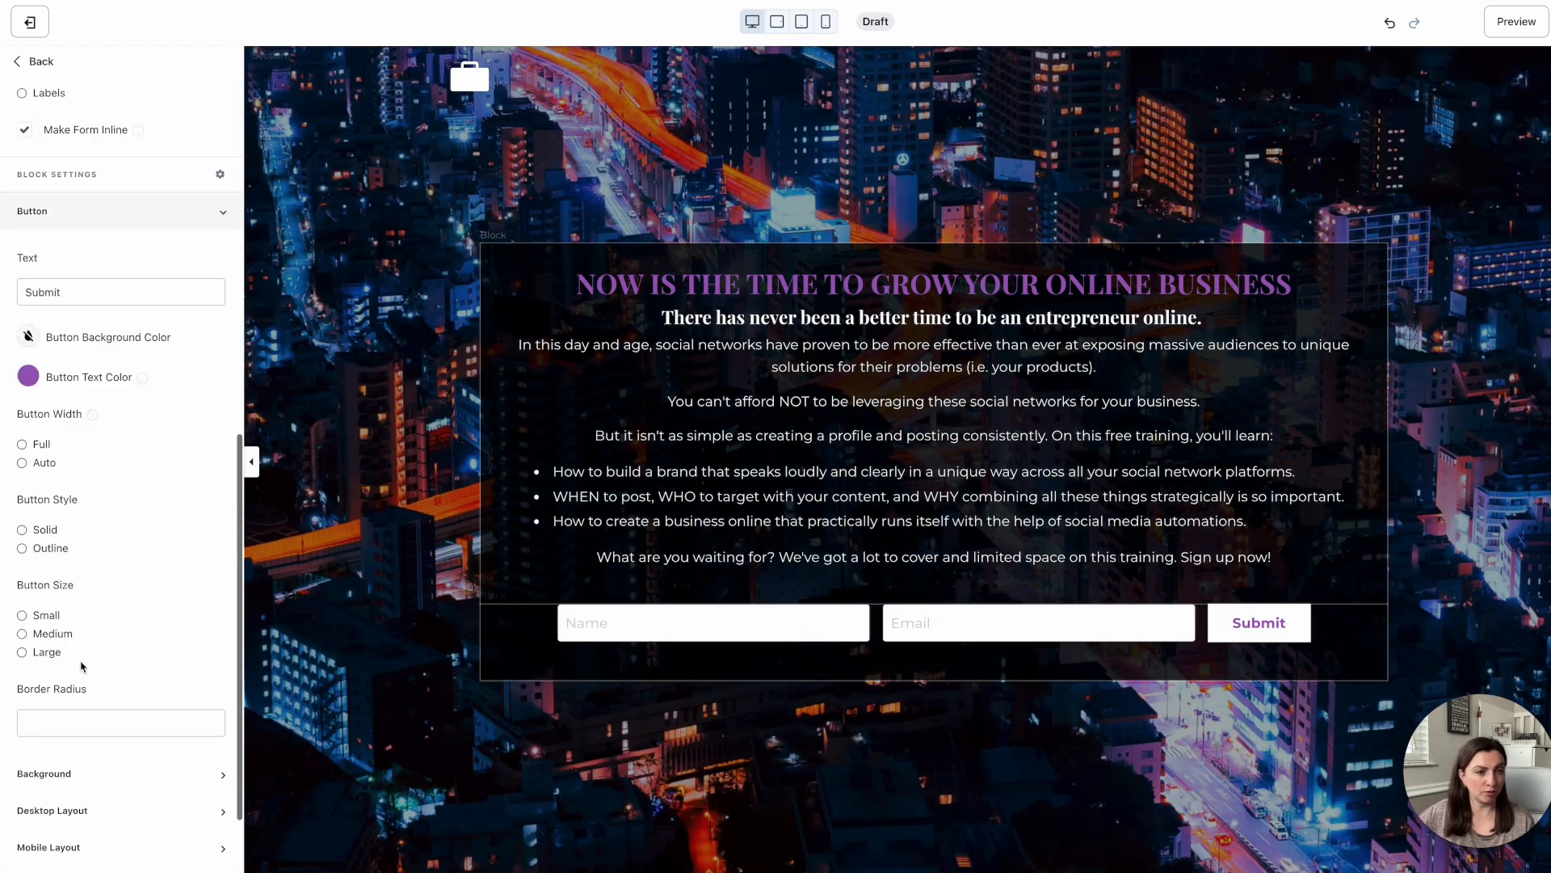
double_click(92, 297)
text(GET ACCESS)
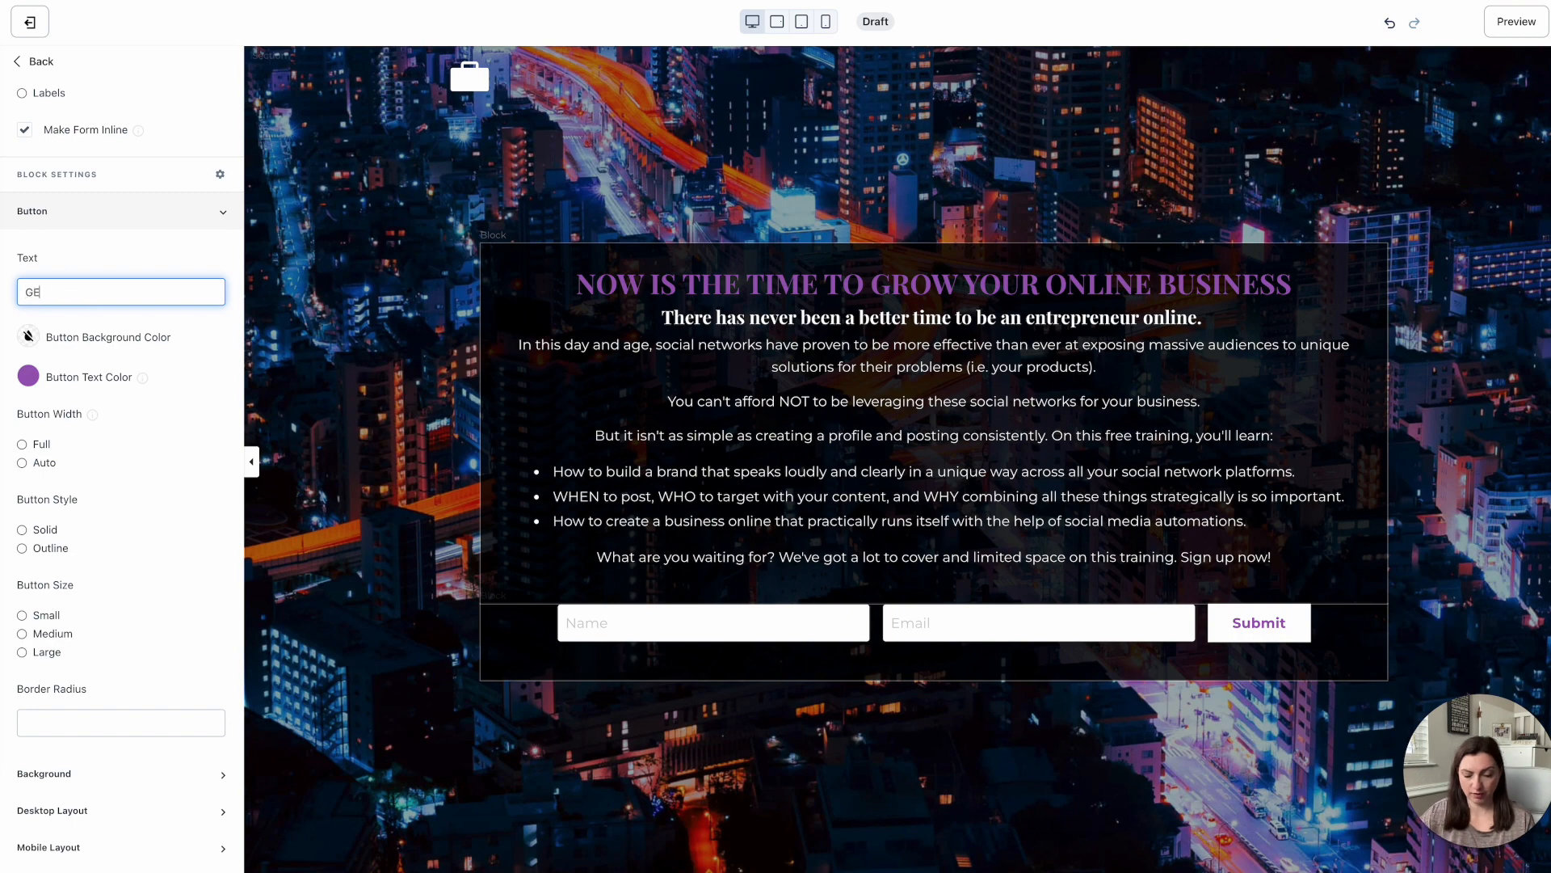
text( NOW!)
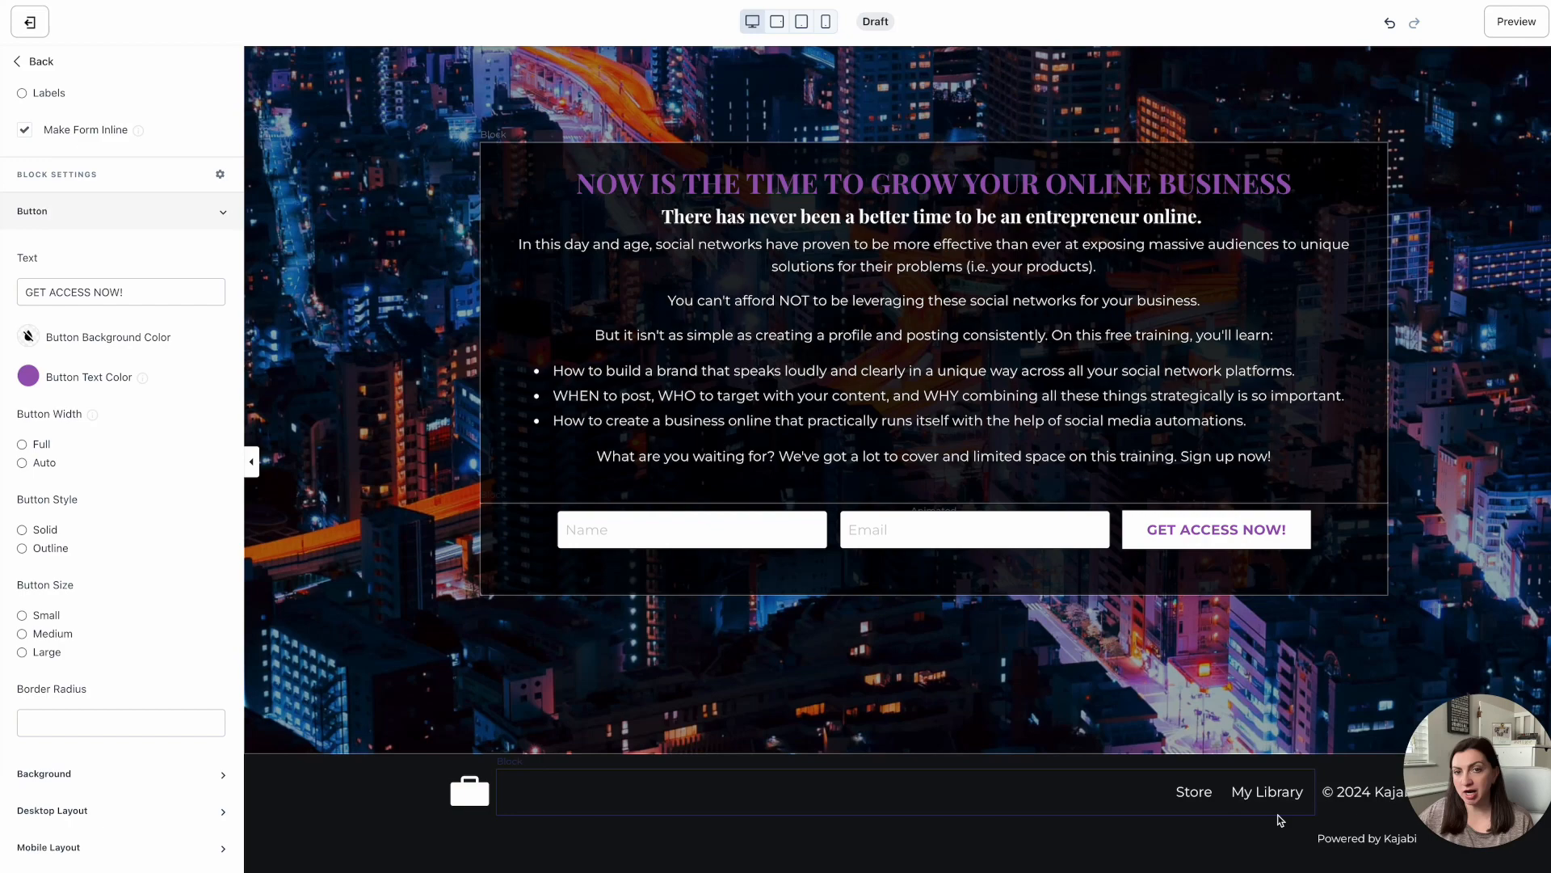
Step: Delete the Link List block from the page footer
click(1364, 792)
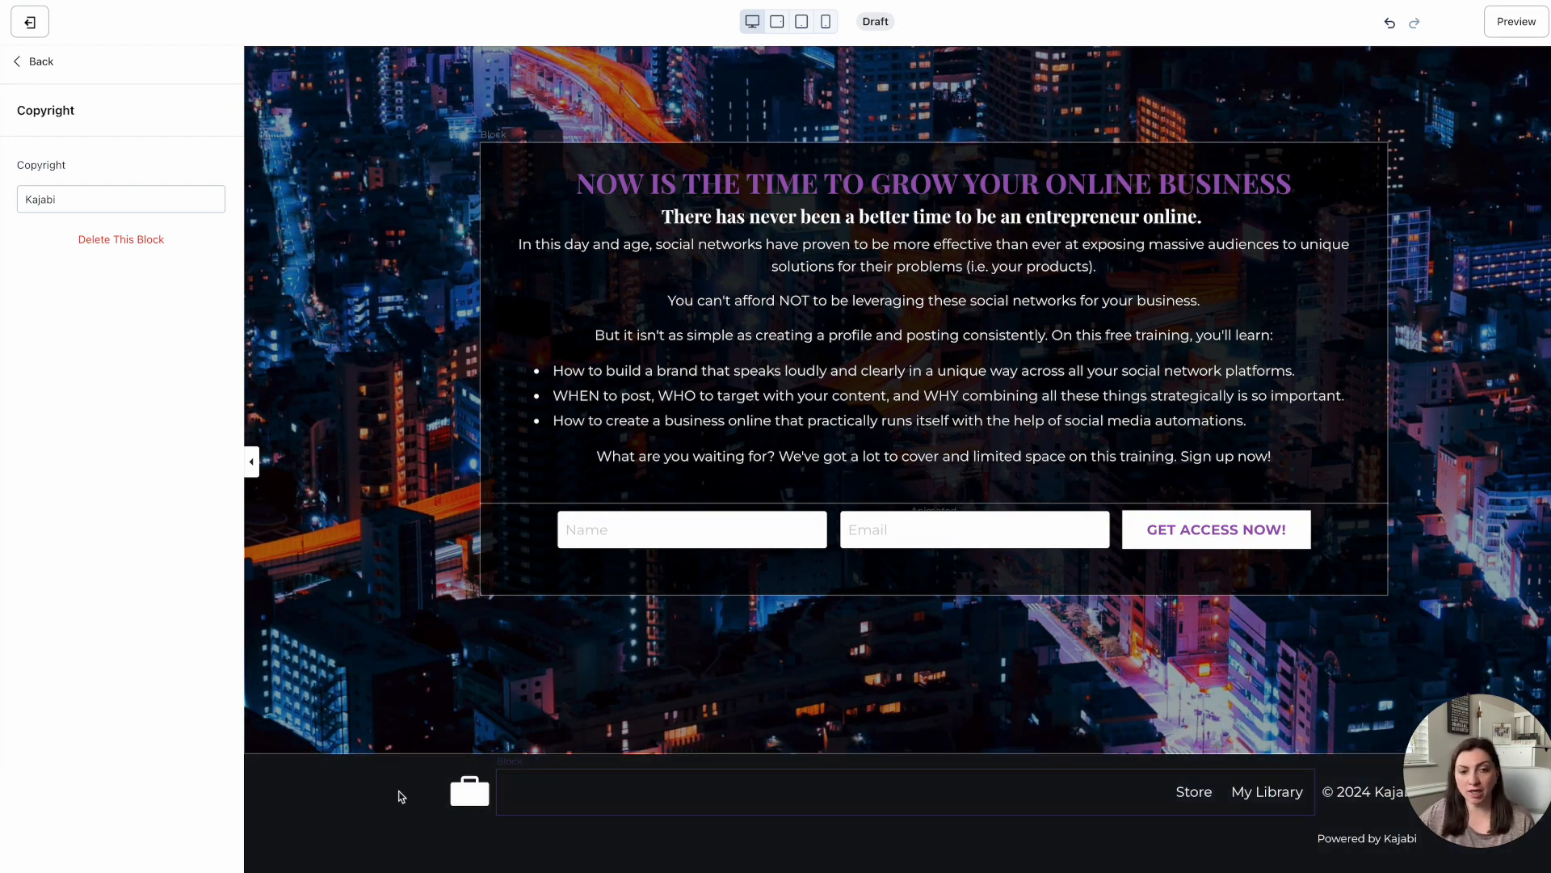
click(341, 803)
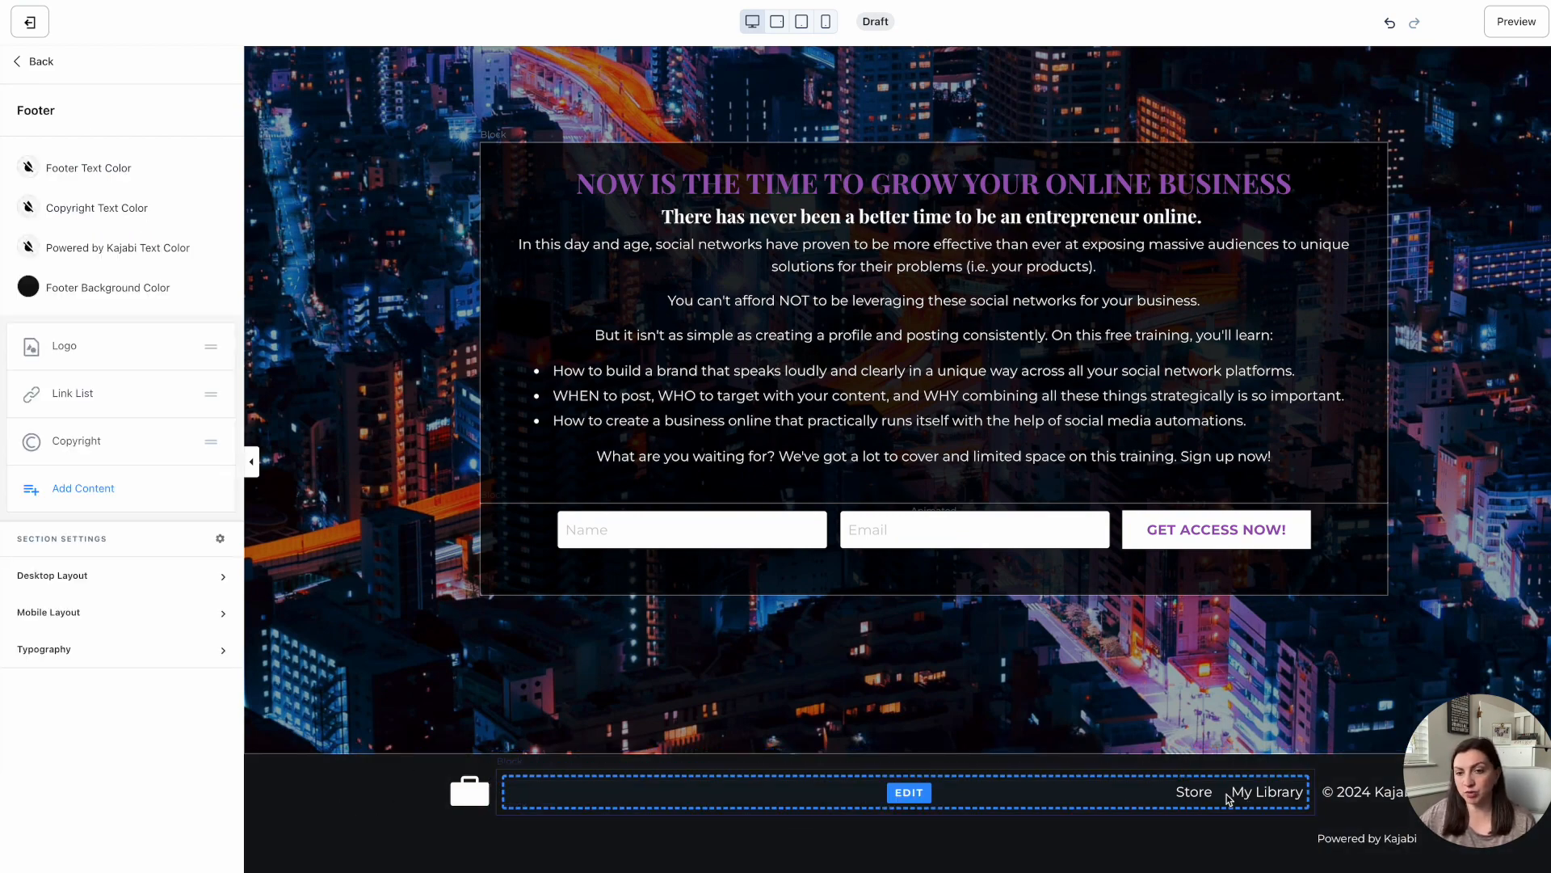
click(1105, 802)
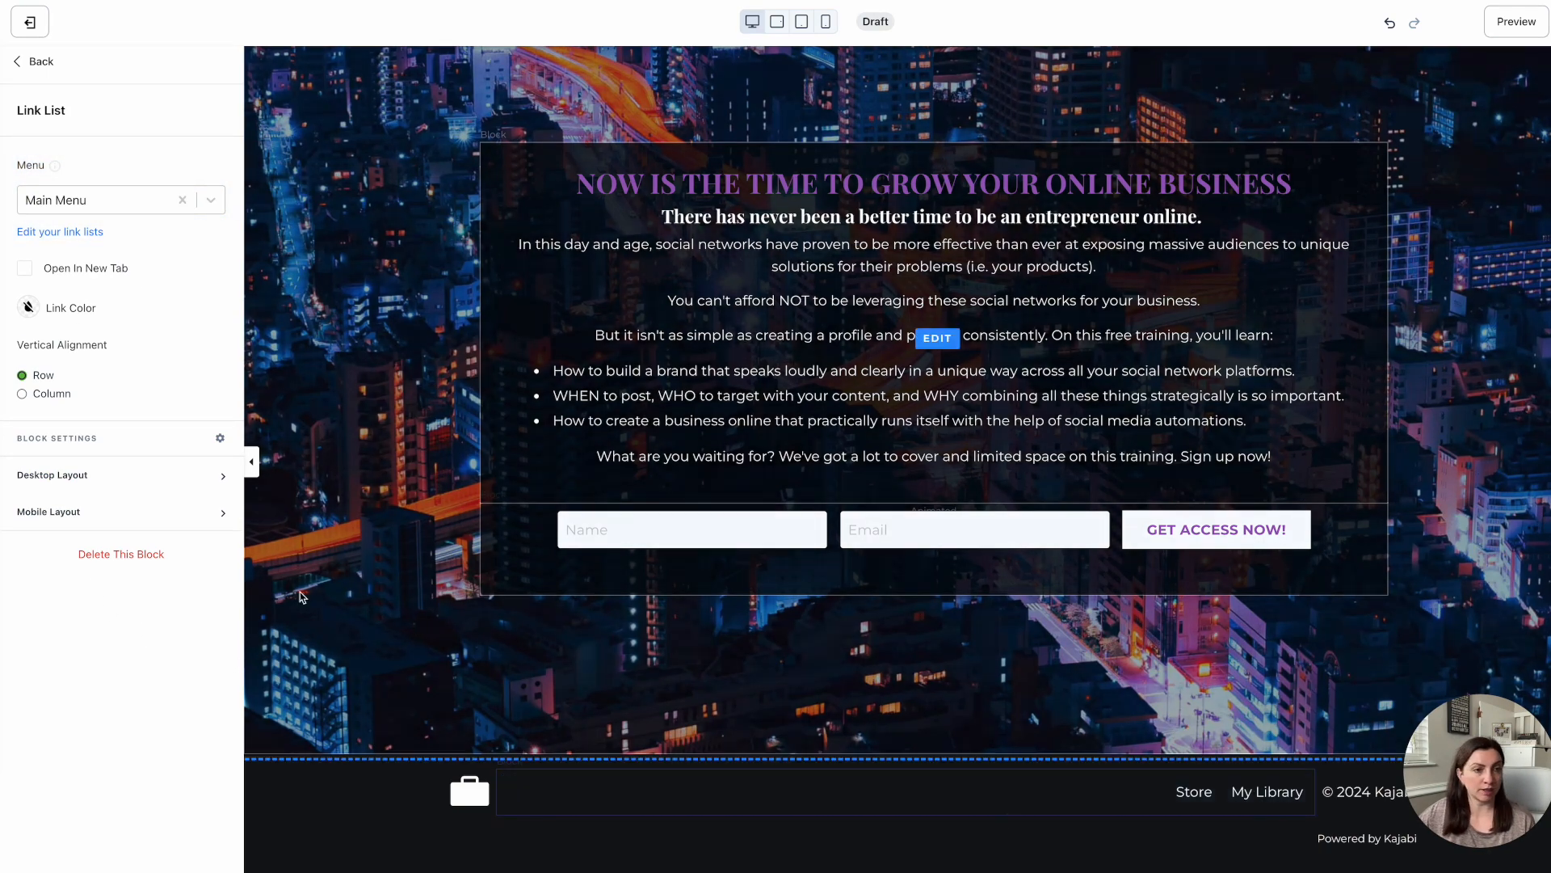
click(1056, 847)
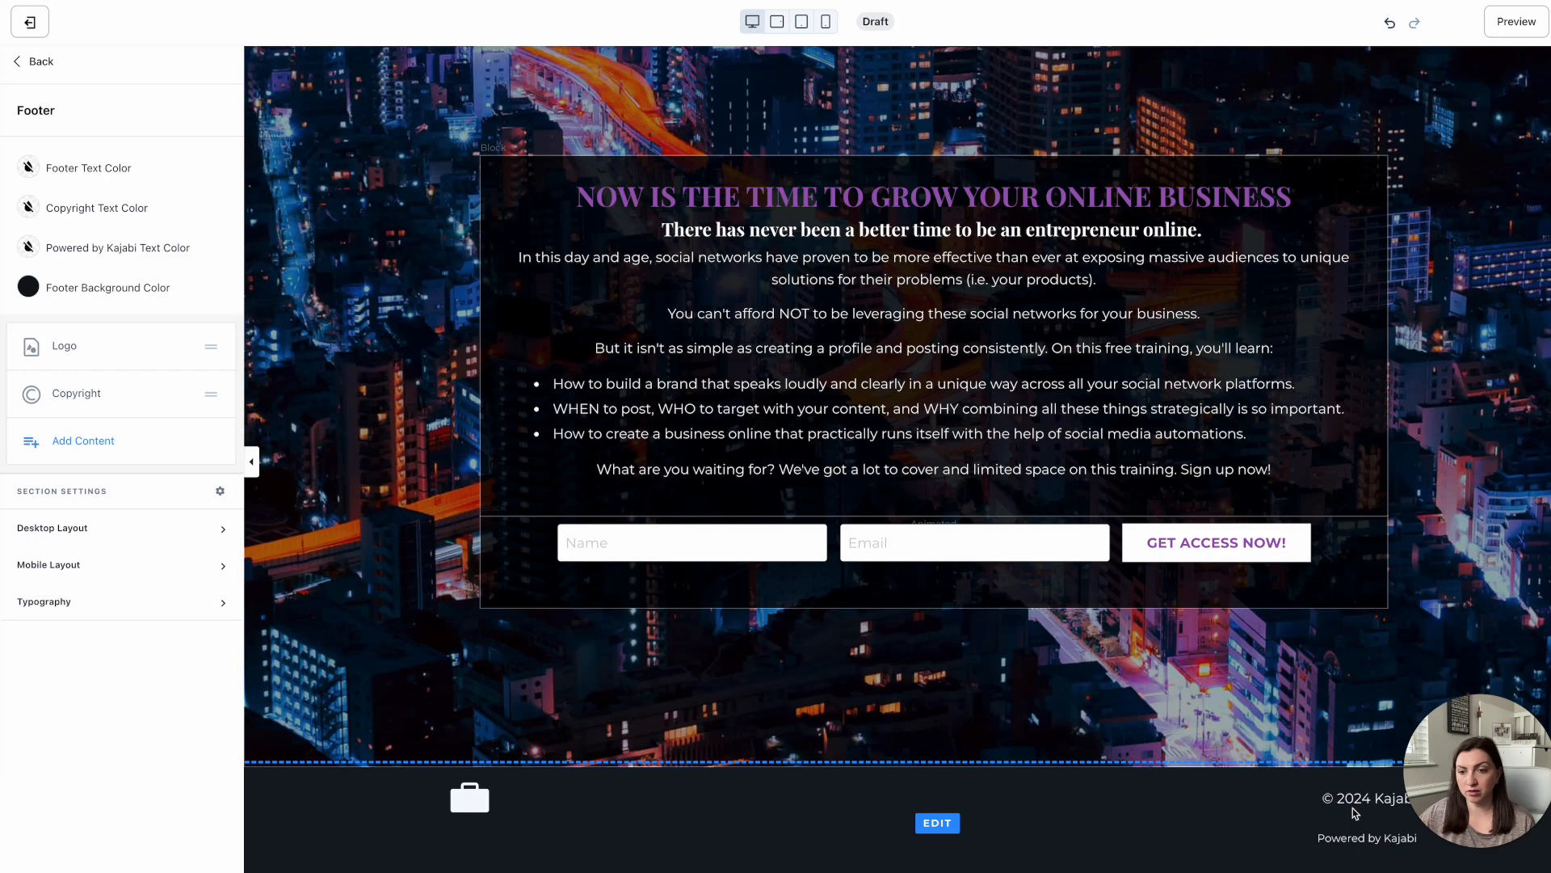
Step: Hide the footer in its mobile layout
click(1365, 793)
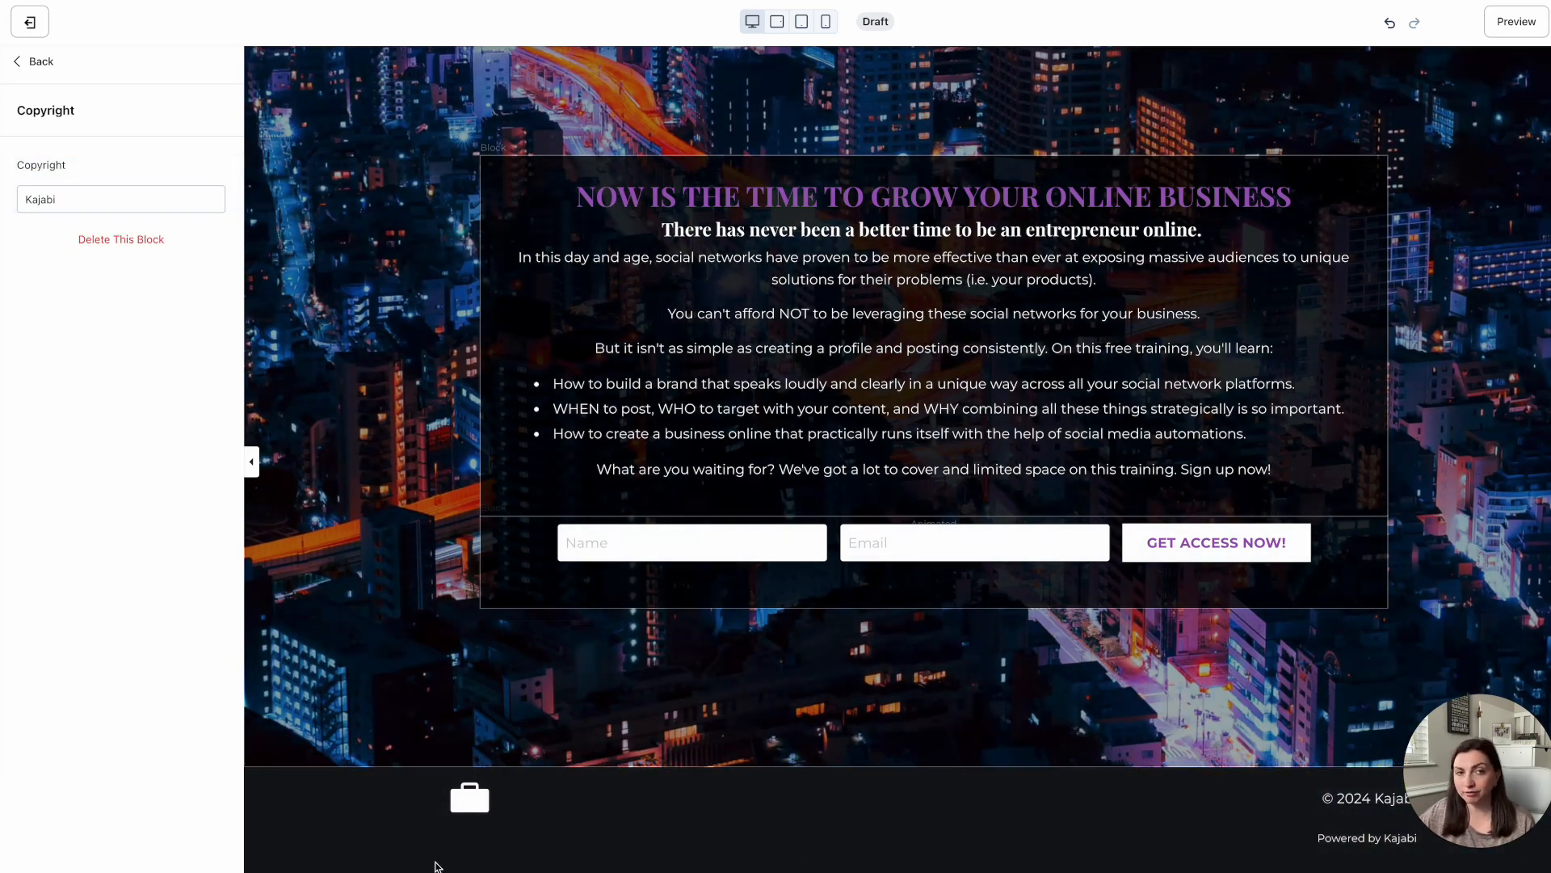
click(367, 835)
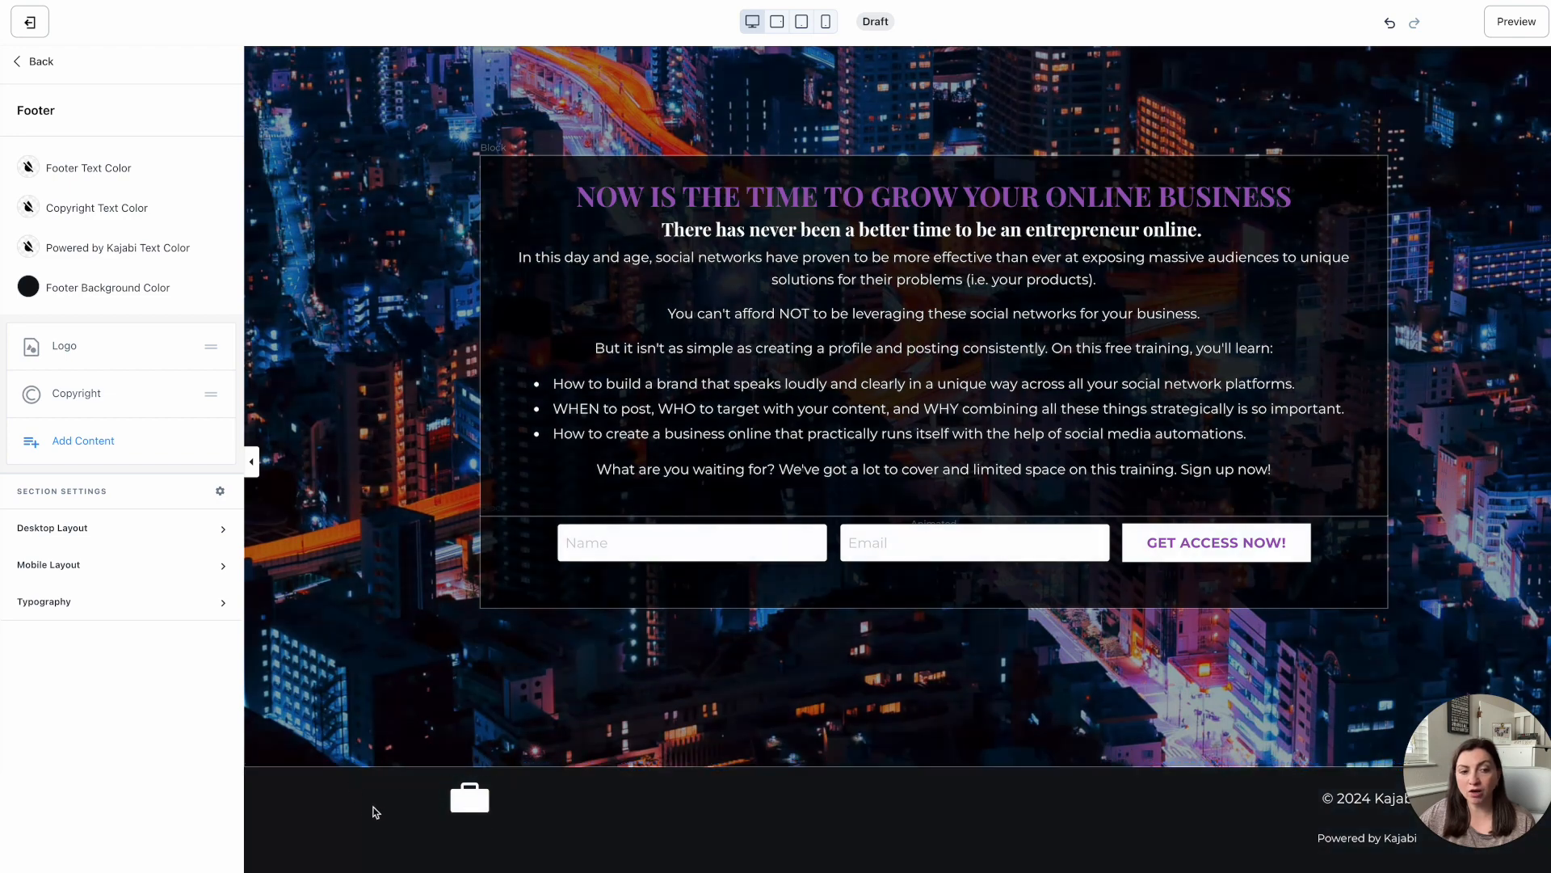
click(63, 530)
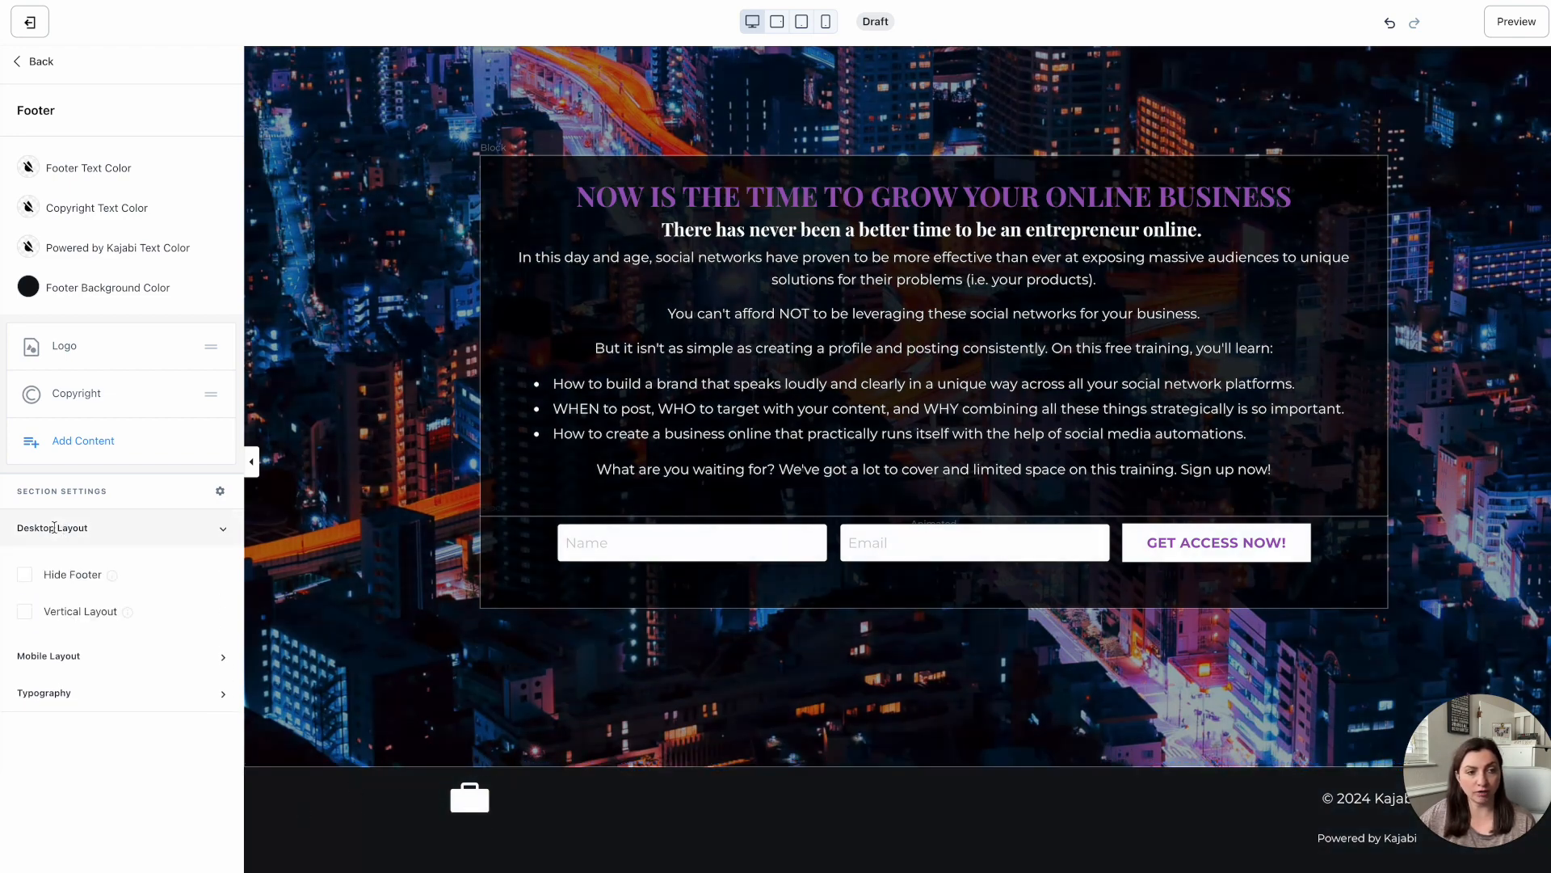
click(63, 658)
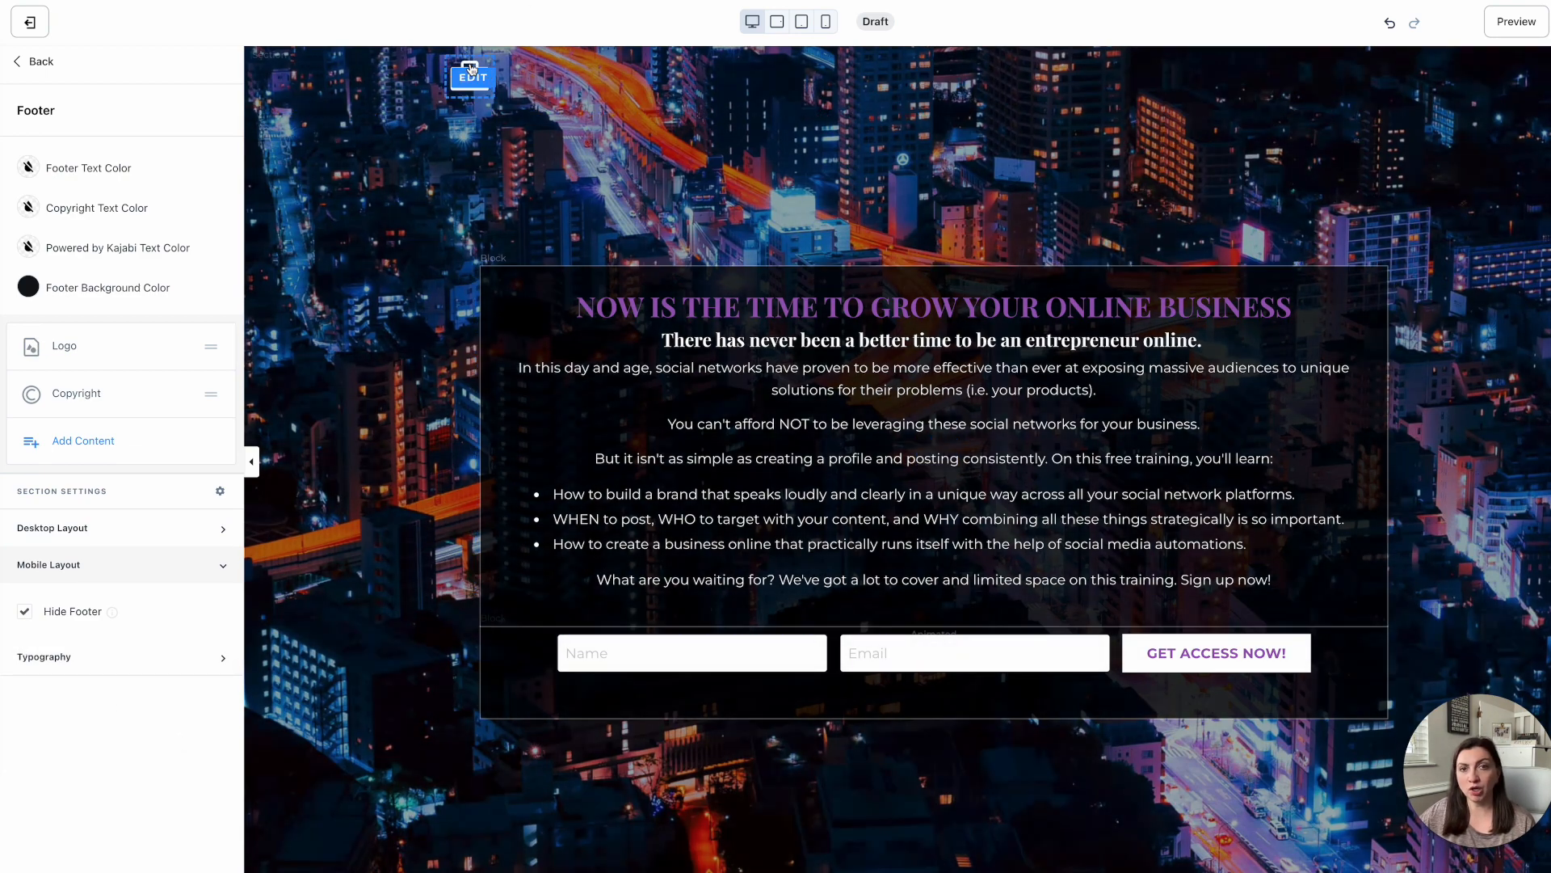
Step: Set the header's position to Normal and hide the header in its desktop layout
click(472, 76)
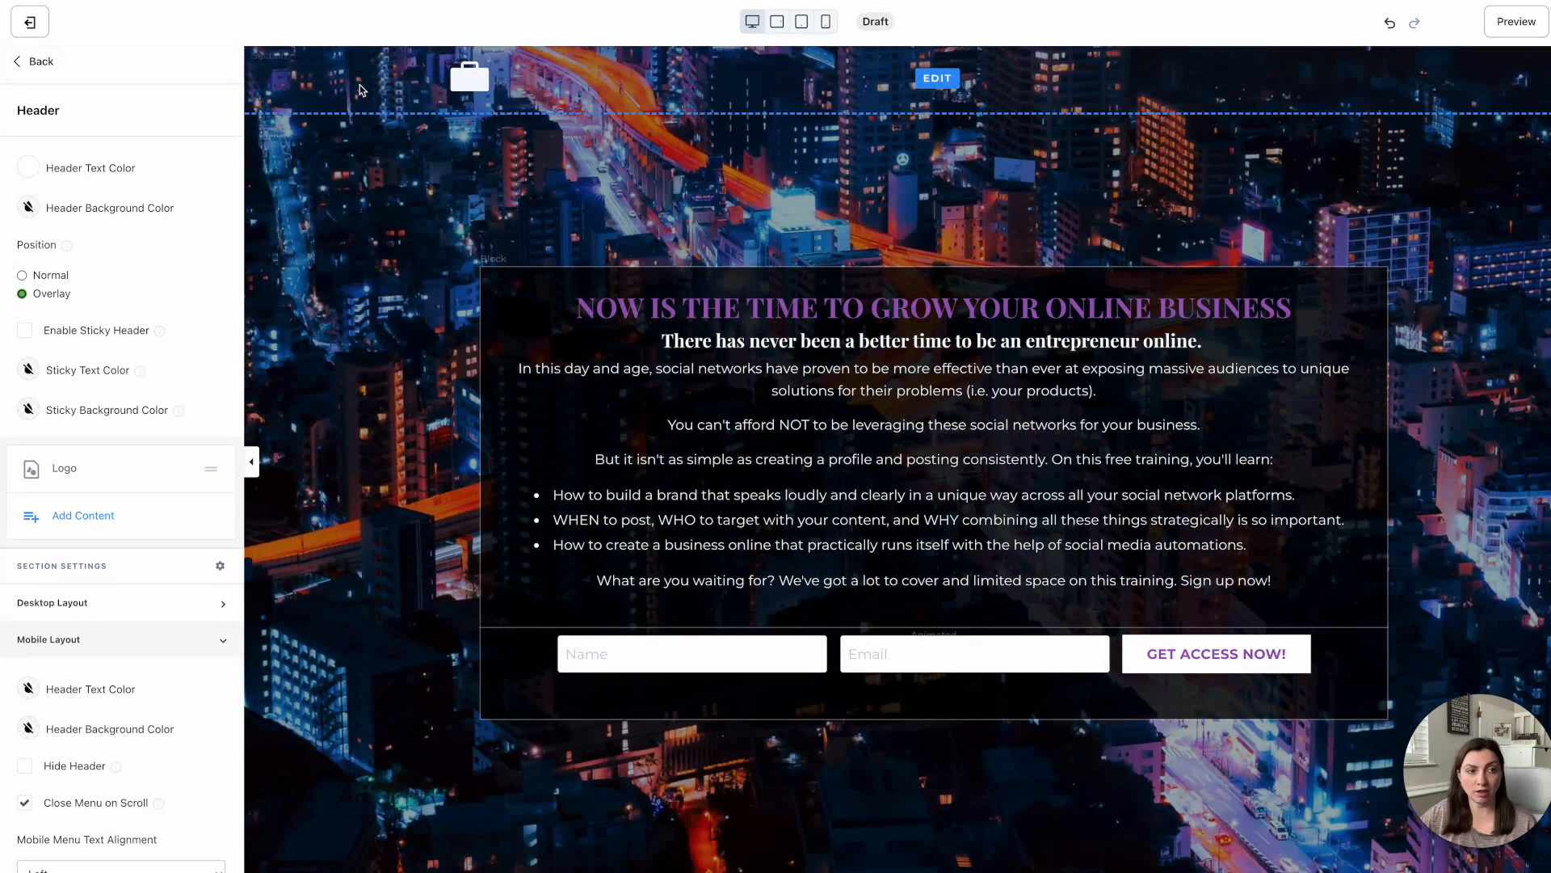
click(23, 276)
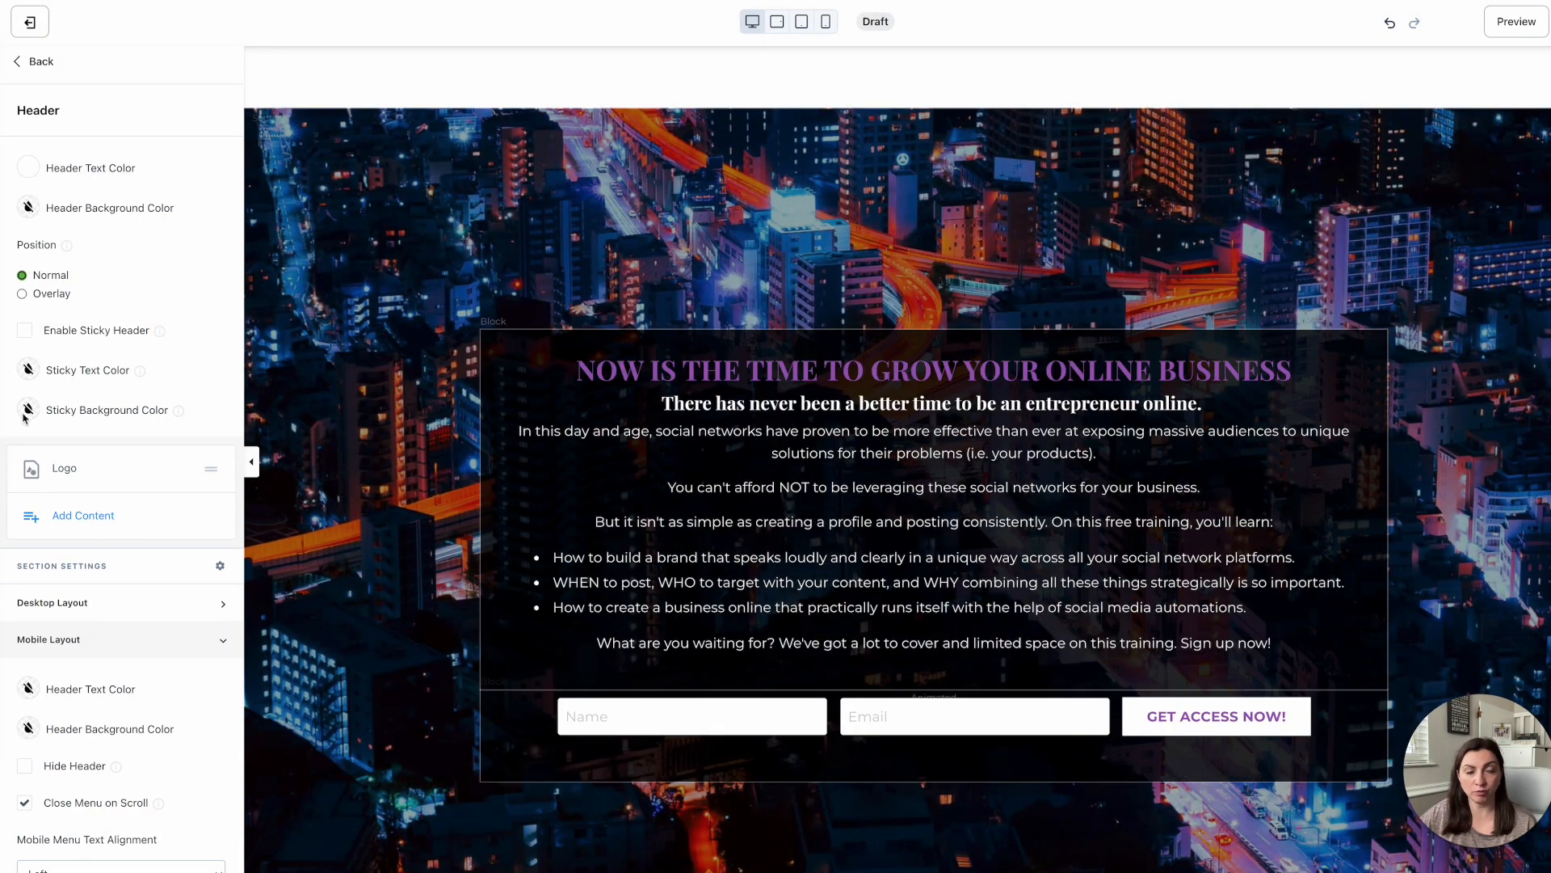
scroll(66, 434, down, 2)
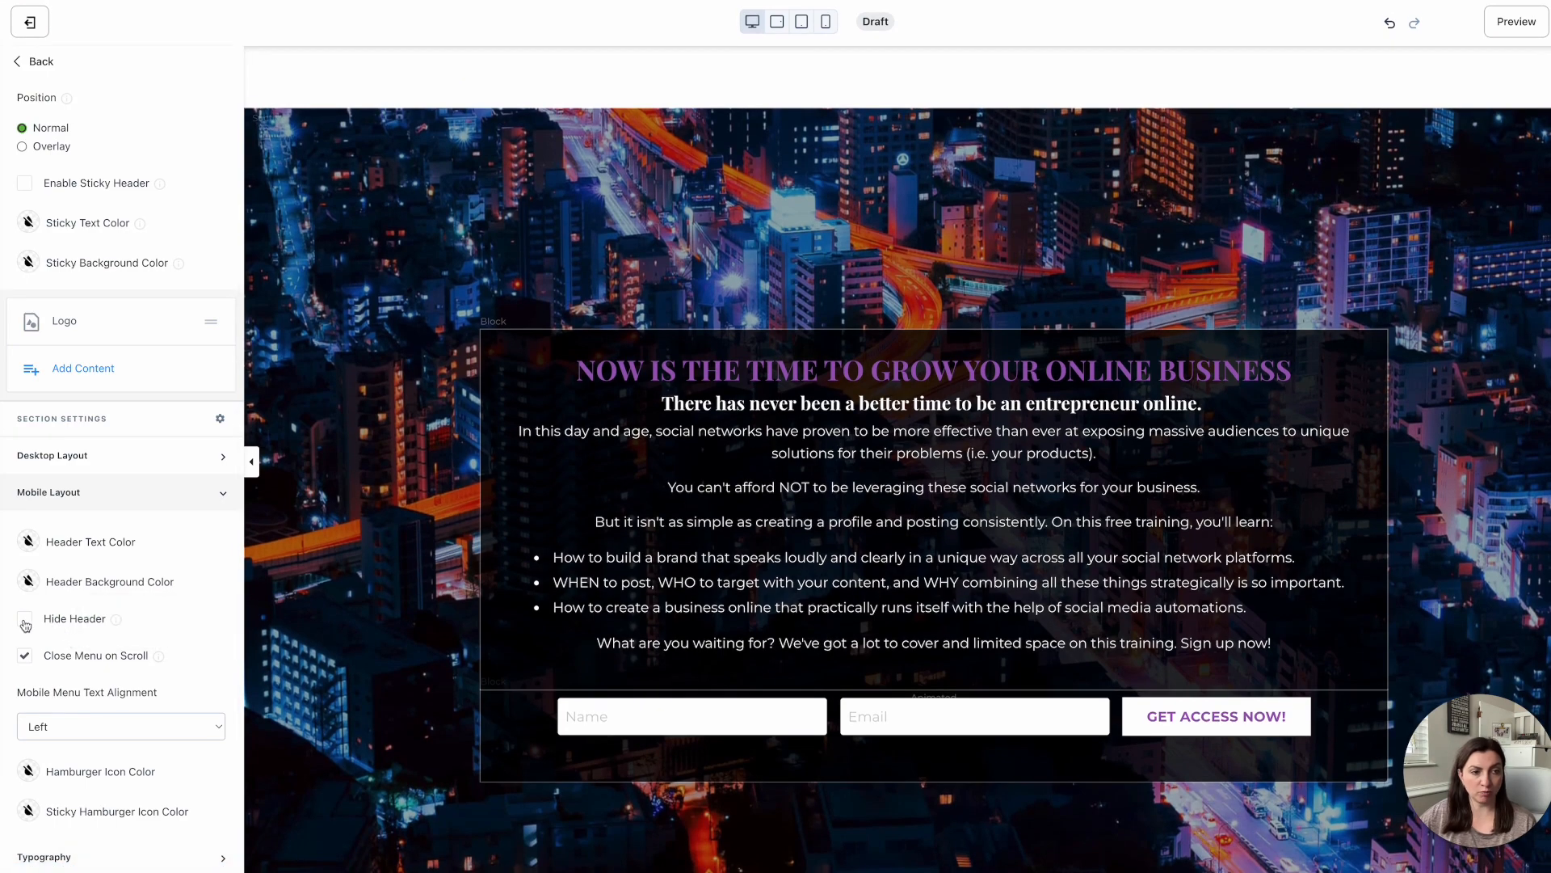
click(97, 457)
click(25, 651)
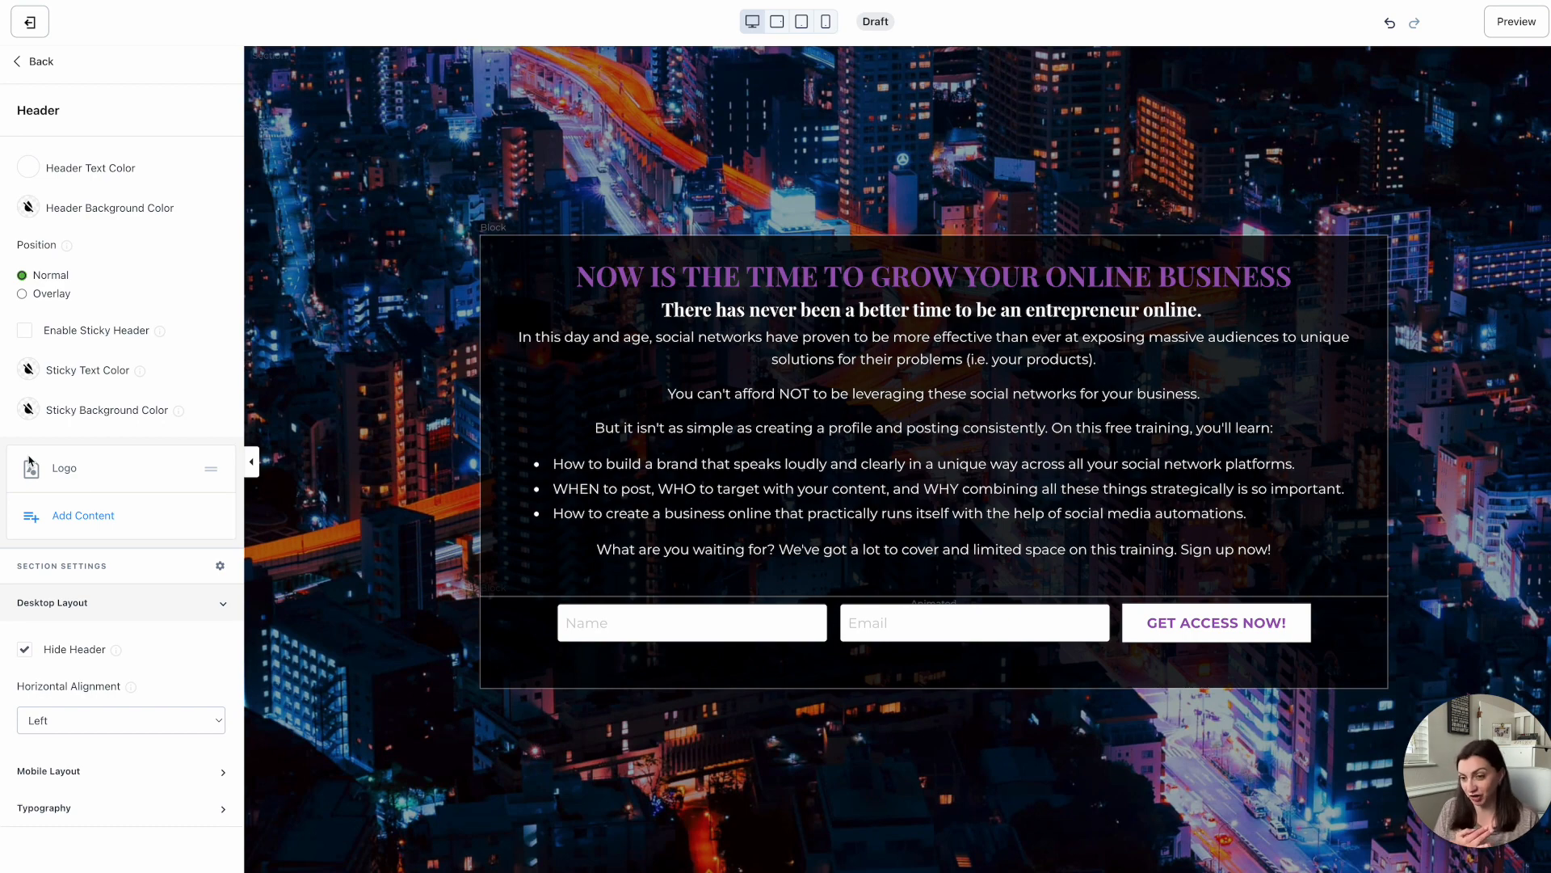
Step: Leave the page editor and duplicate the Opt-in Page in the landing pages list
click(37, 24)
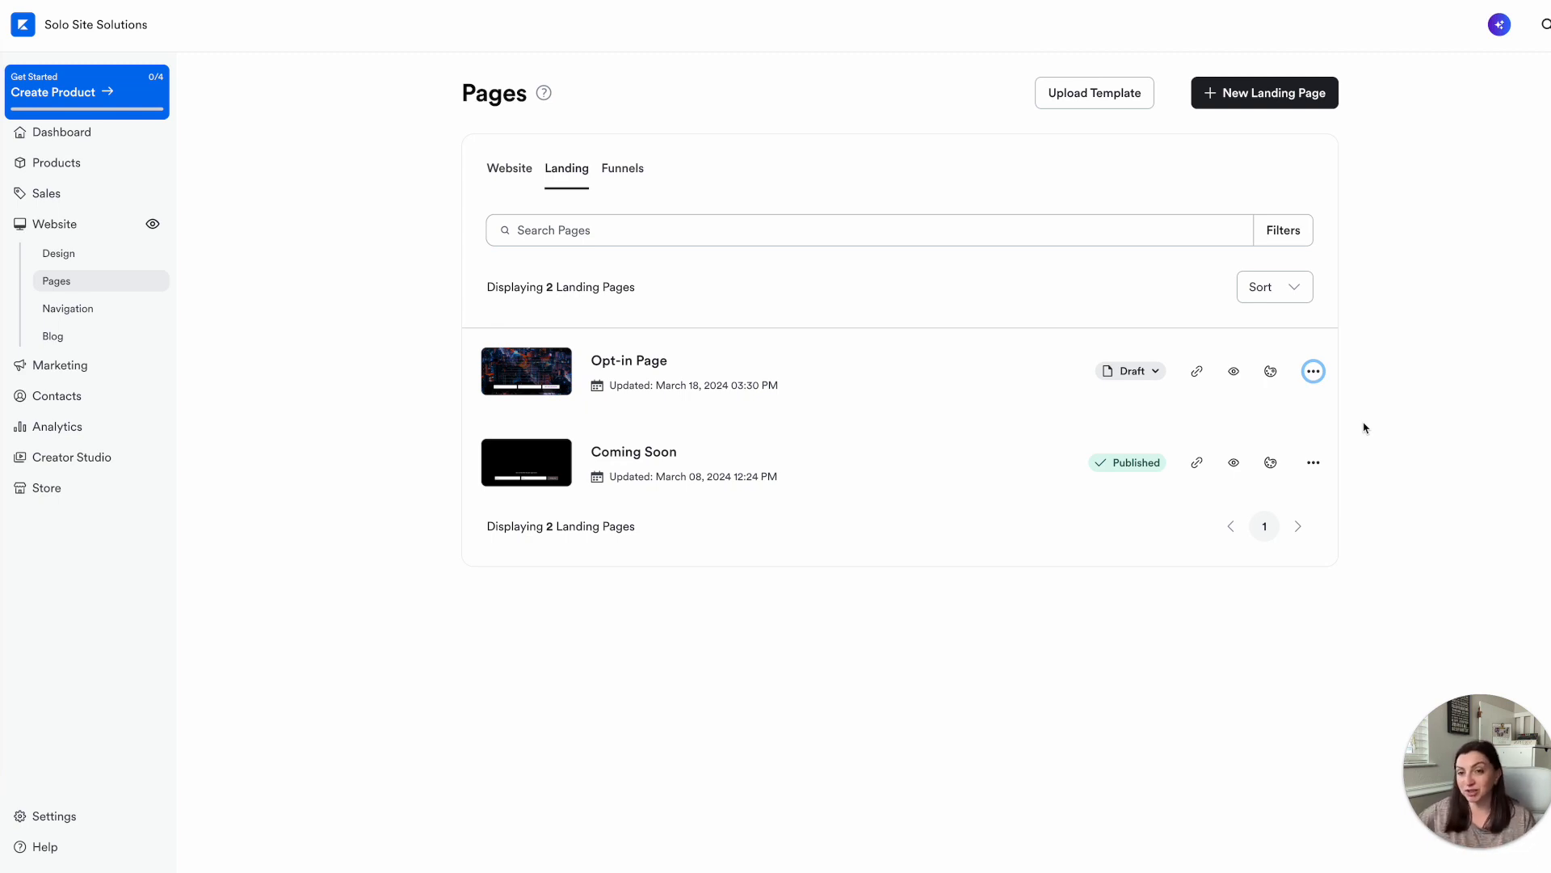
click(1314, 372)
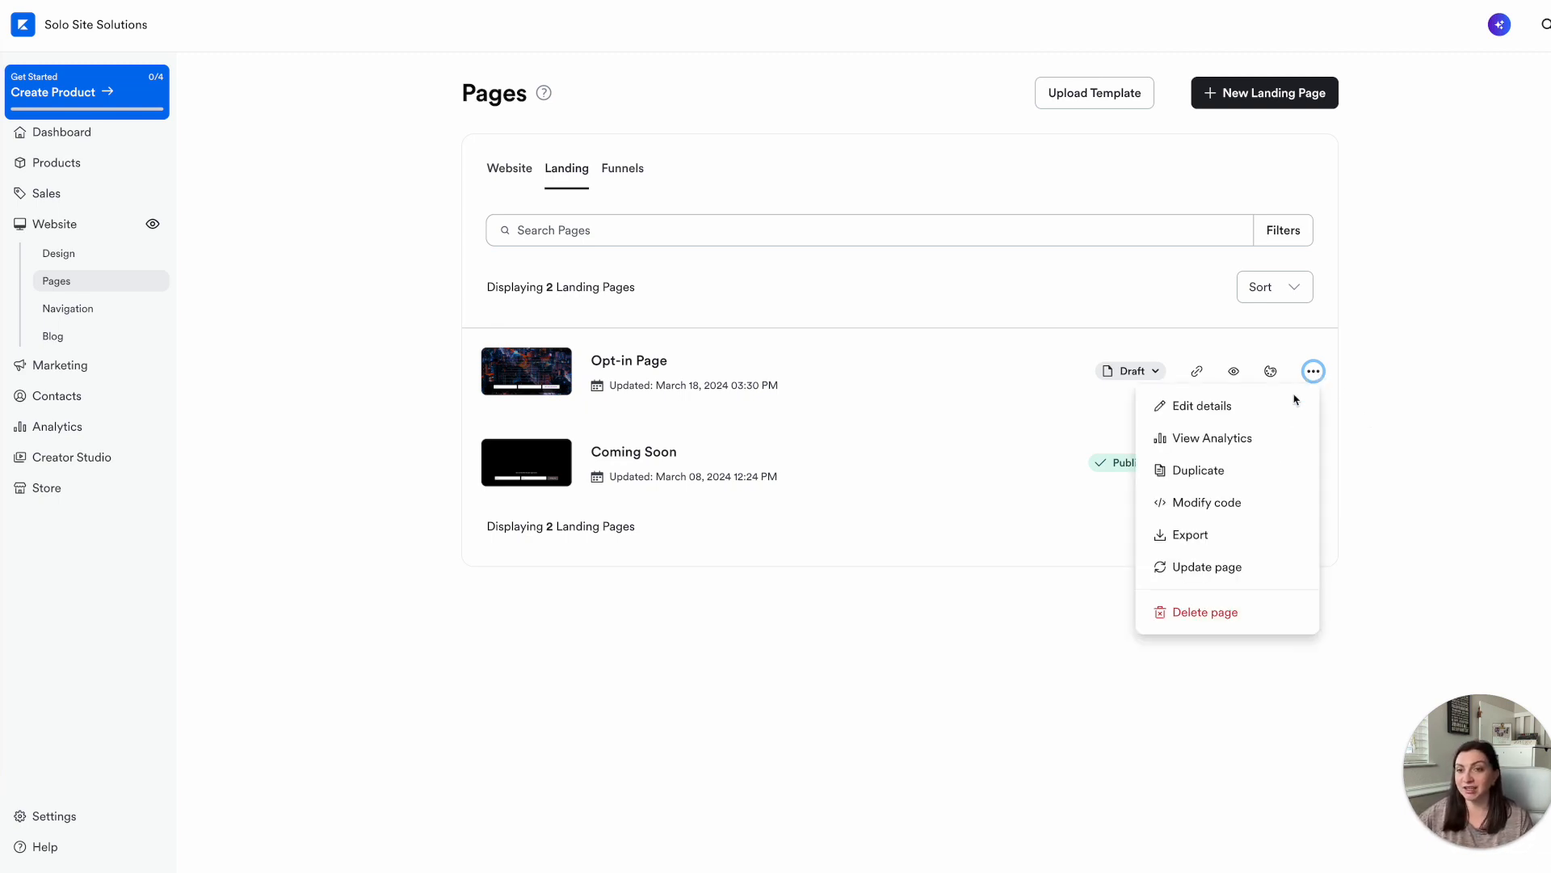
click(1199, 471)
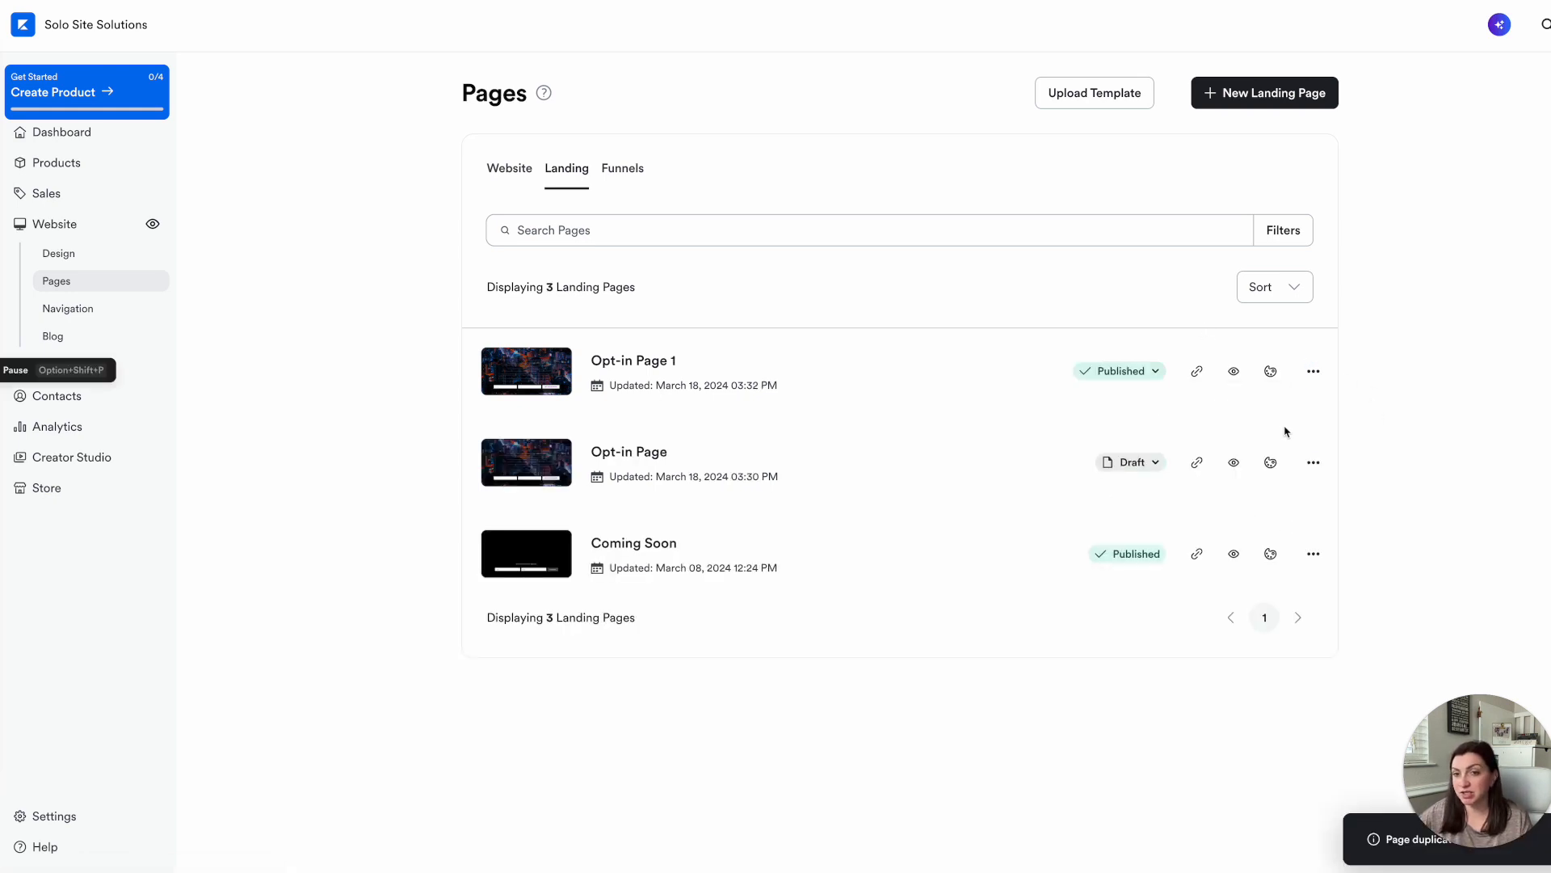
Step: Open the details of the duplicated Opt-in Page 1 and change its title to "Thank you Opt-in Page"
click(1313, 373)
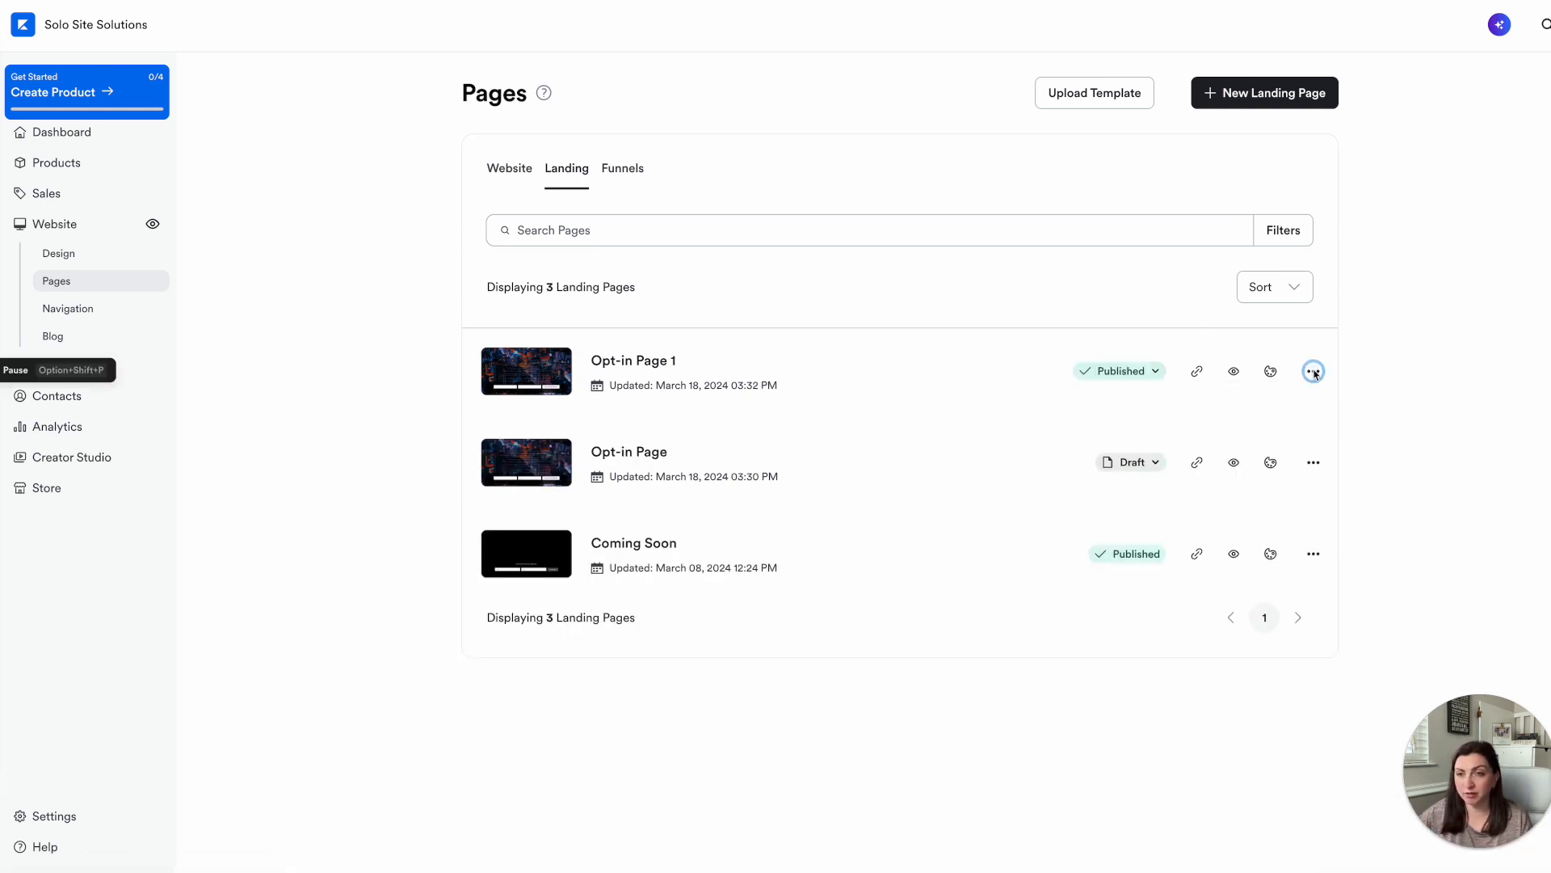
click(1231, 414)
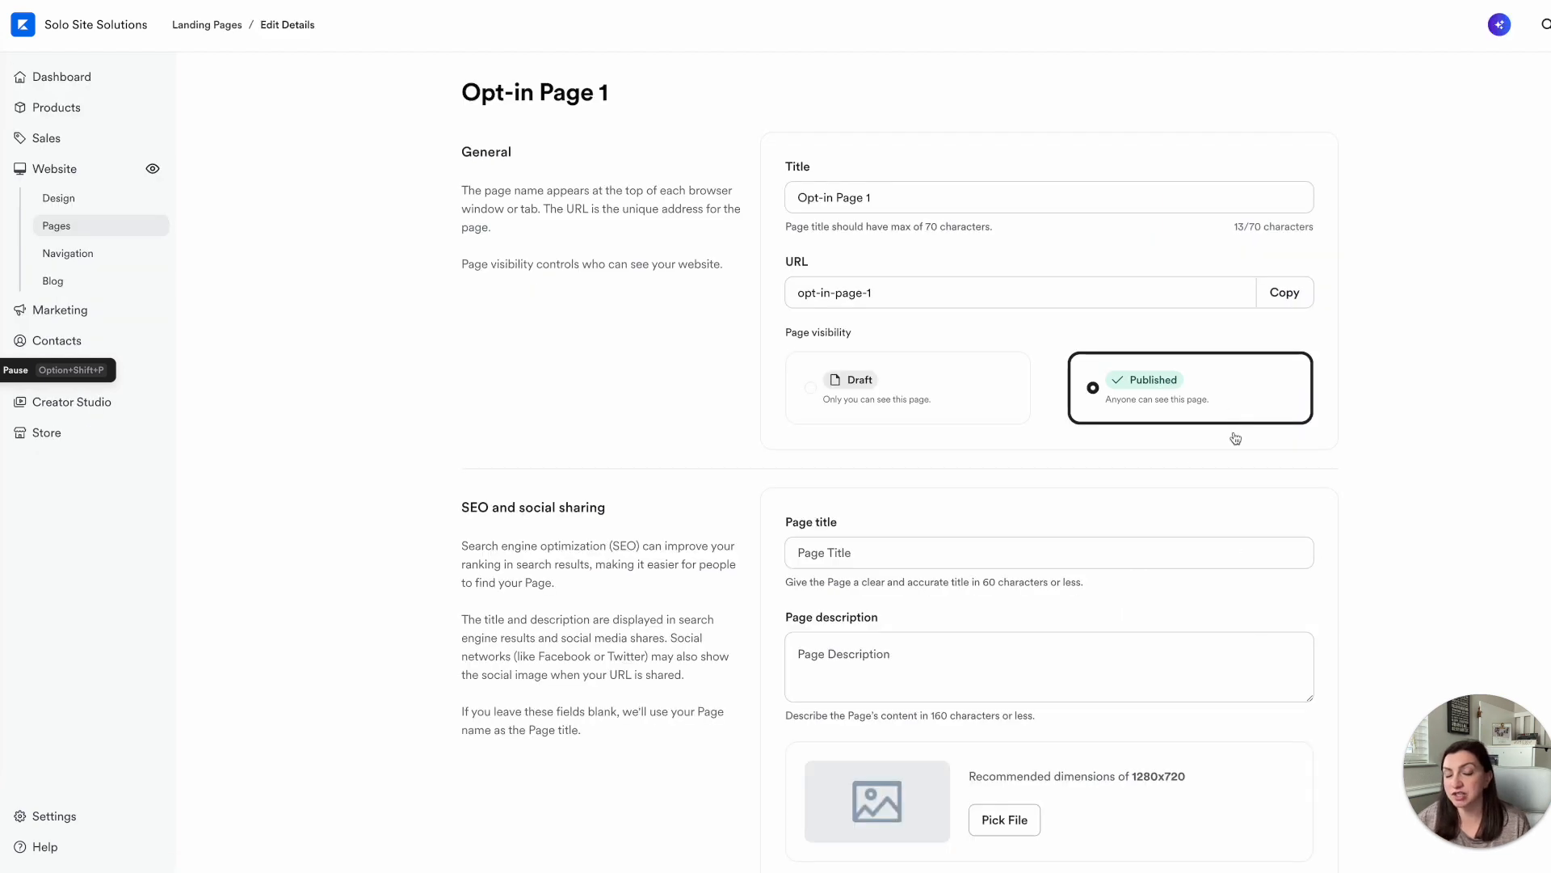
click(799, 198)
text(Thank you)
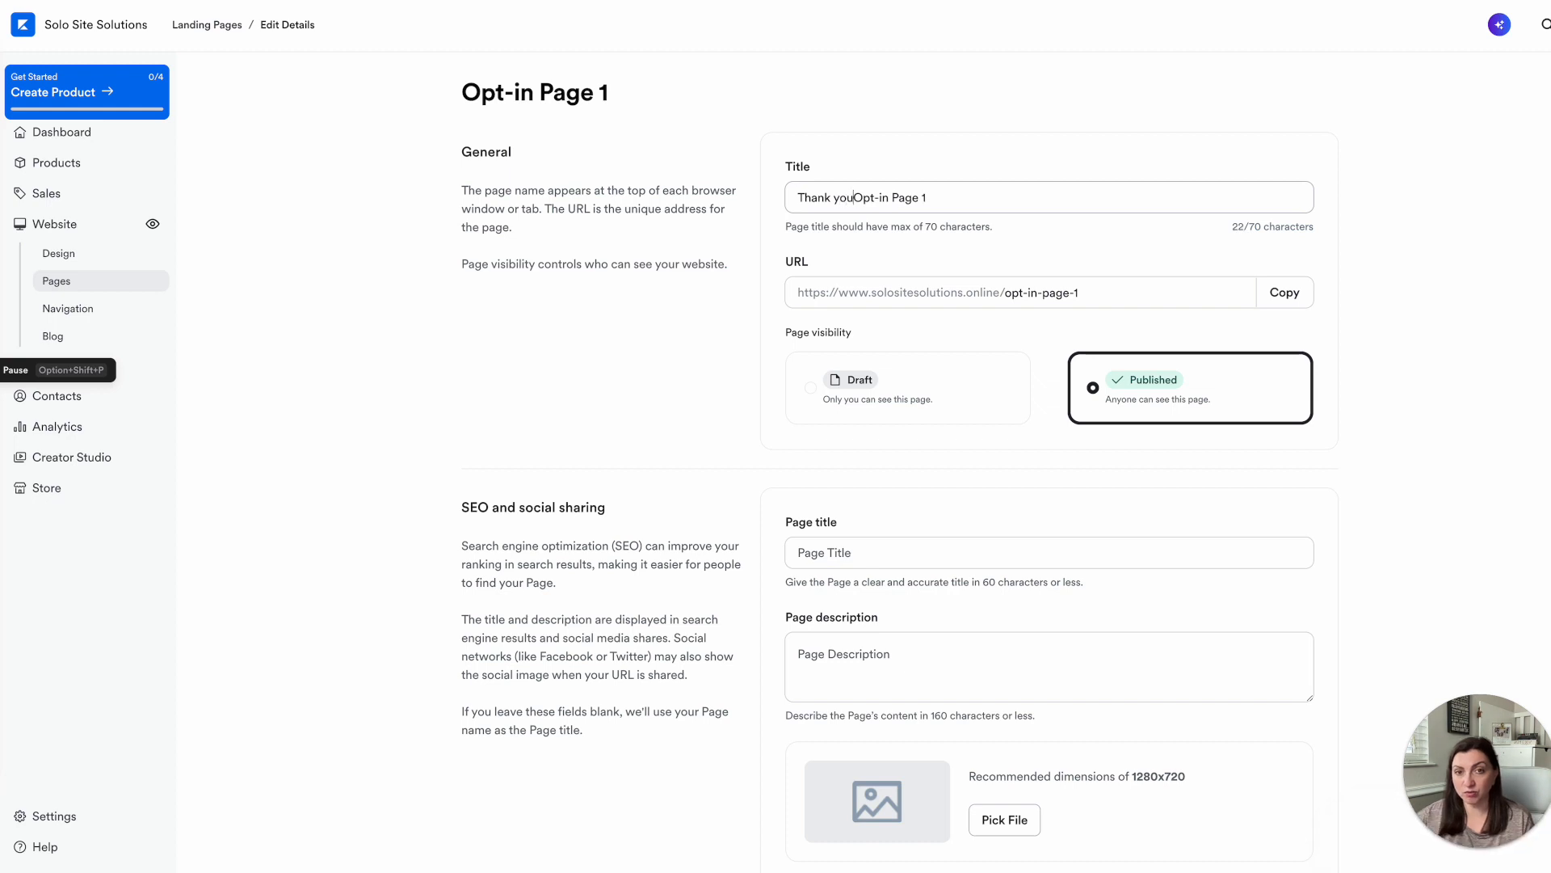
click(951, 199)
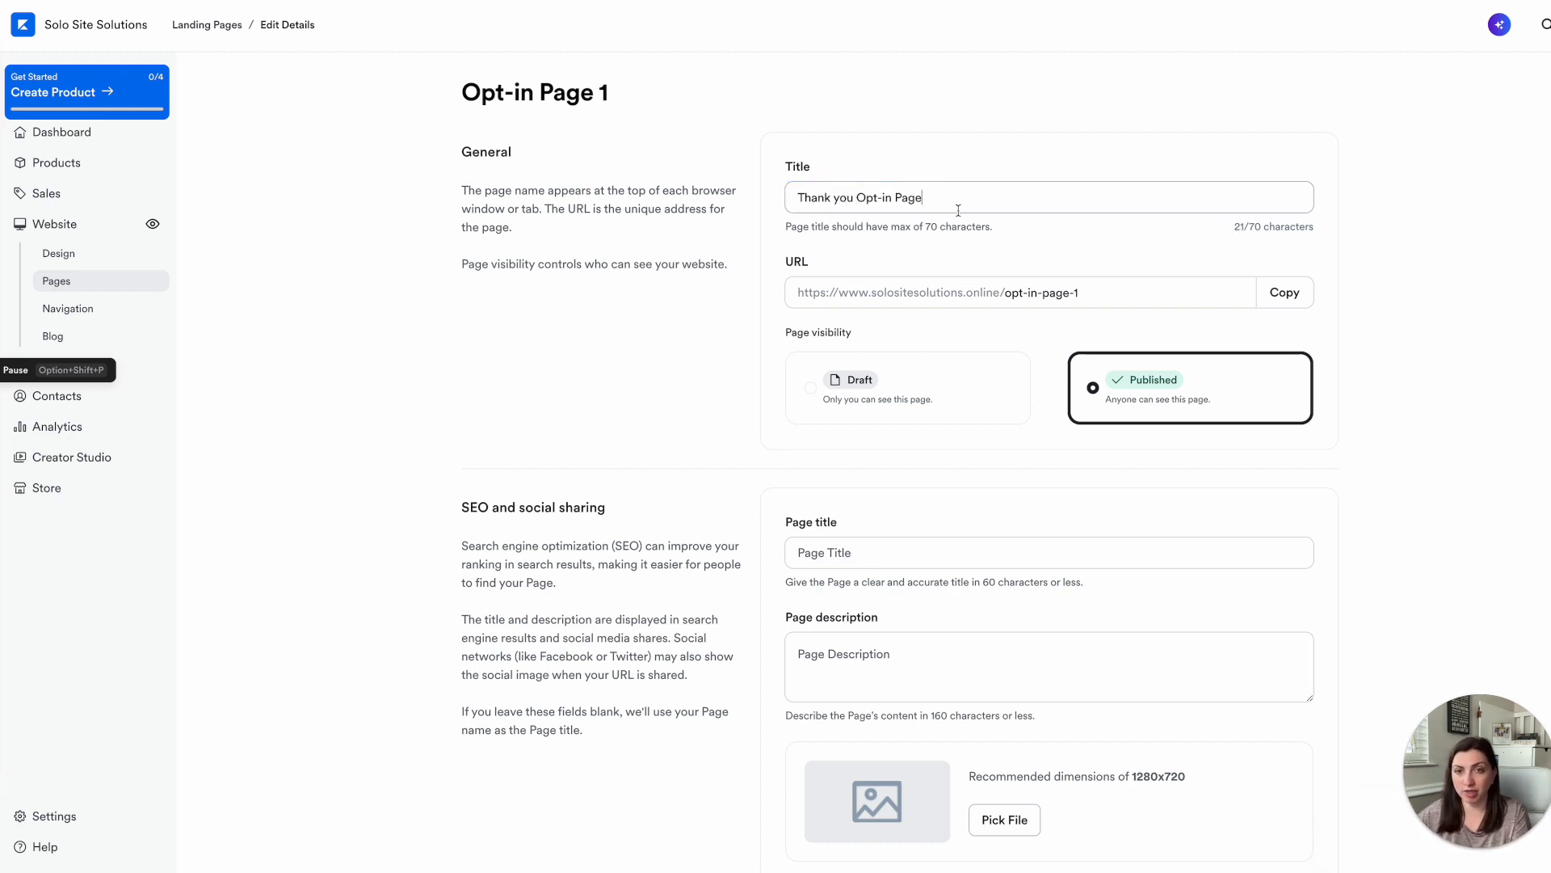
Step: Replace the page's URL slug with "thank-you-and-welcome"
click(1081, 291)
triple_click(1081, 291)
key(BackSpace)
text(thank)
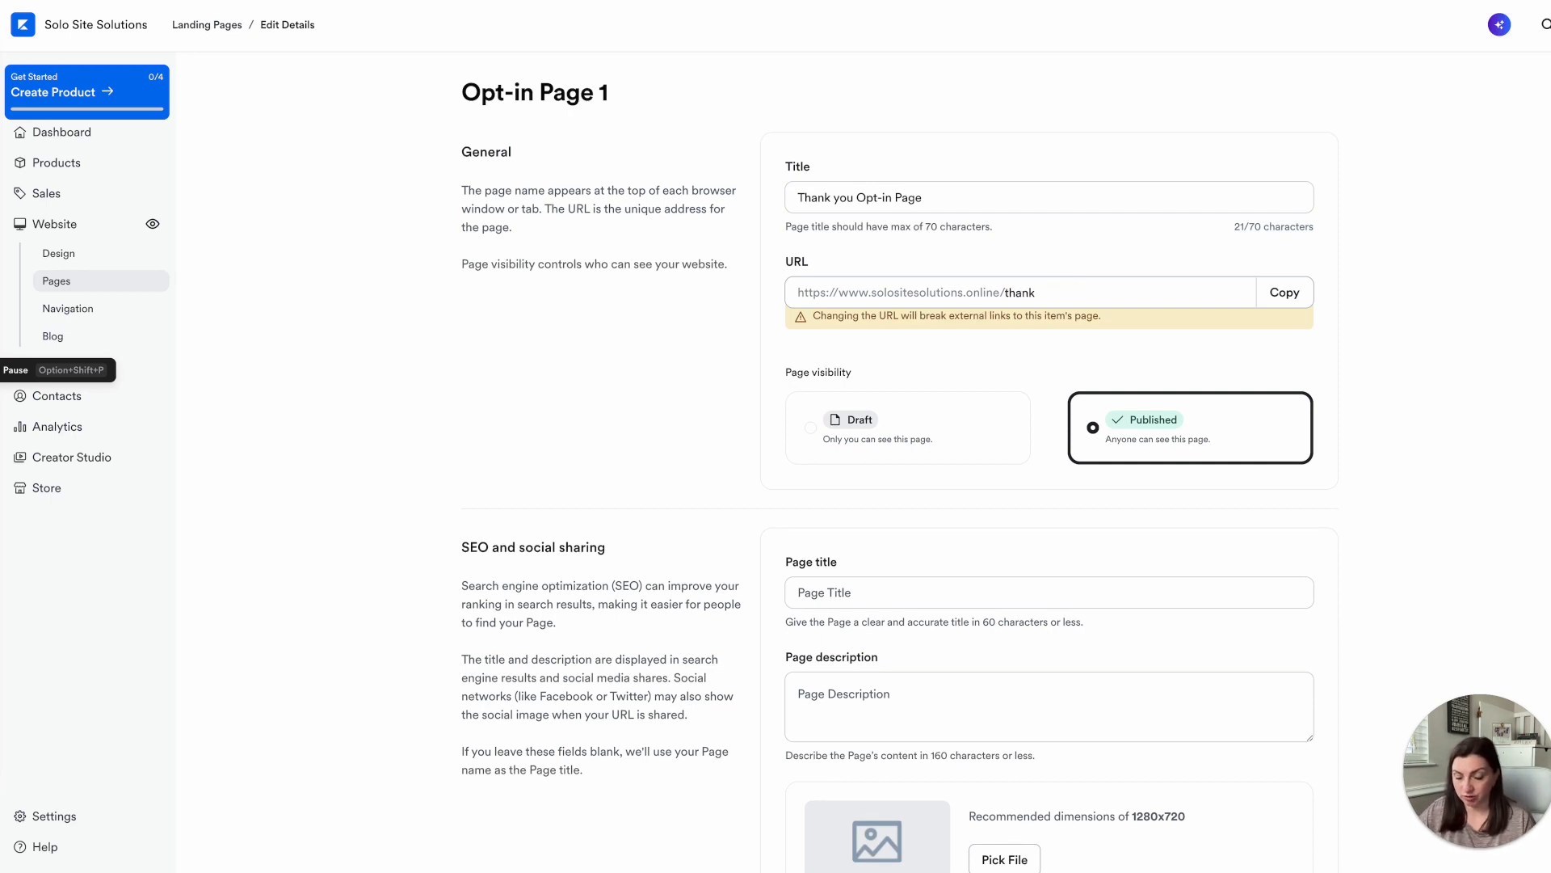
text(-you-and)
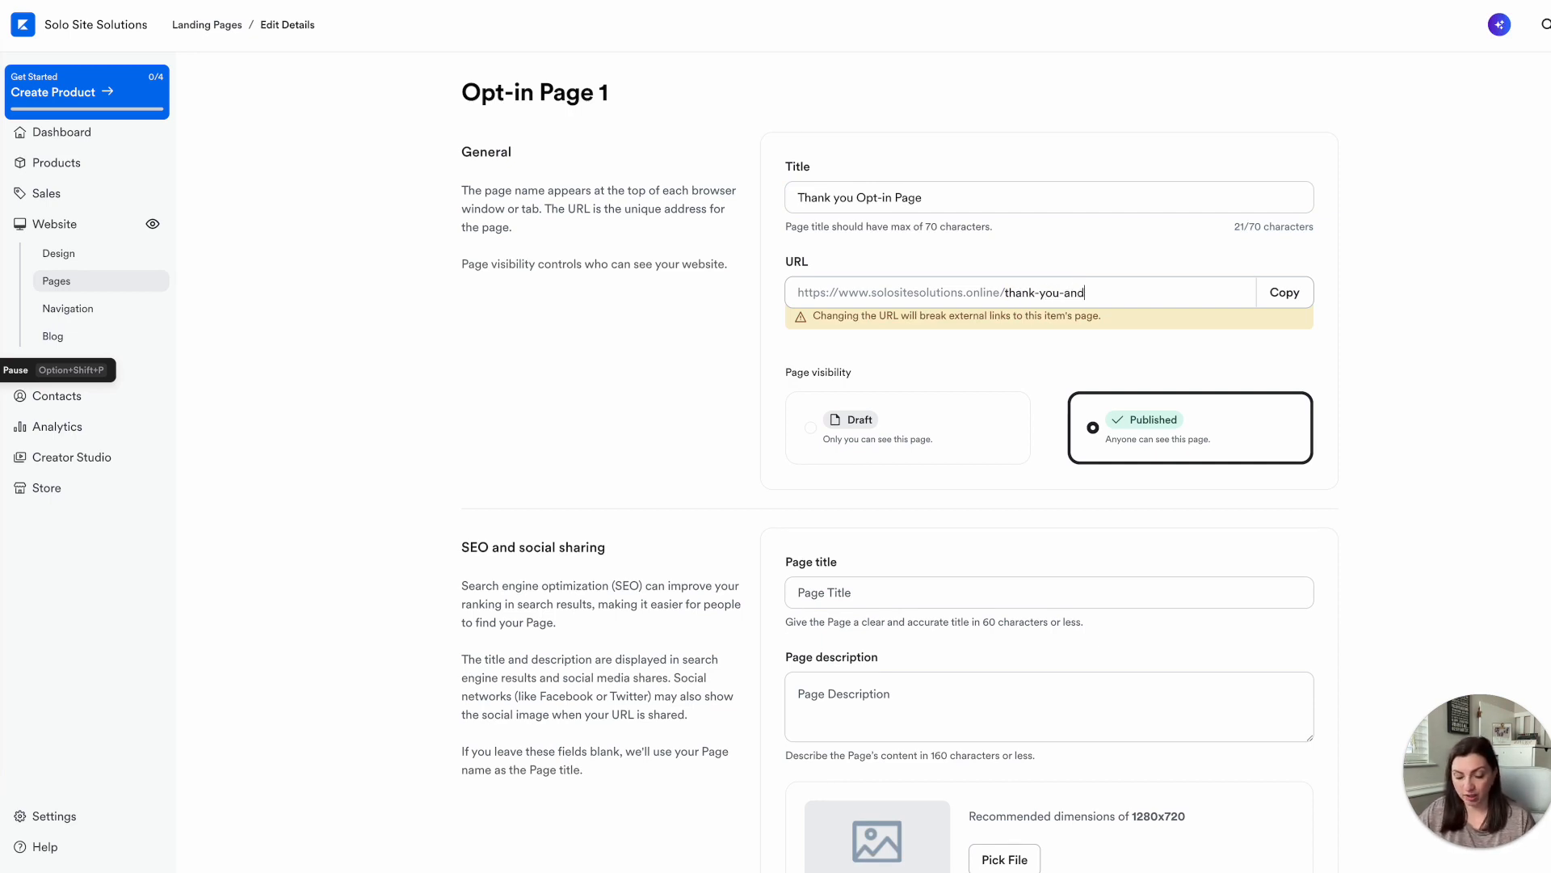
text(-welcome)
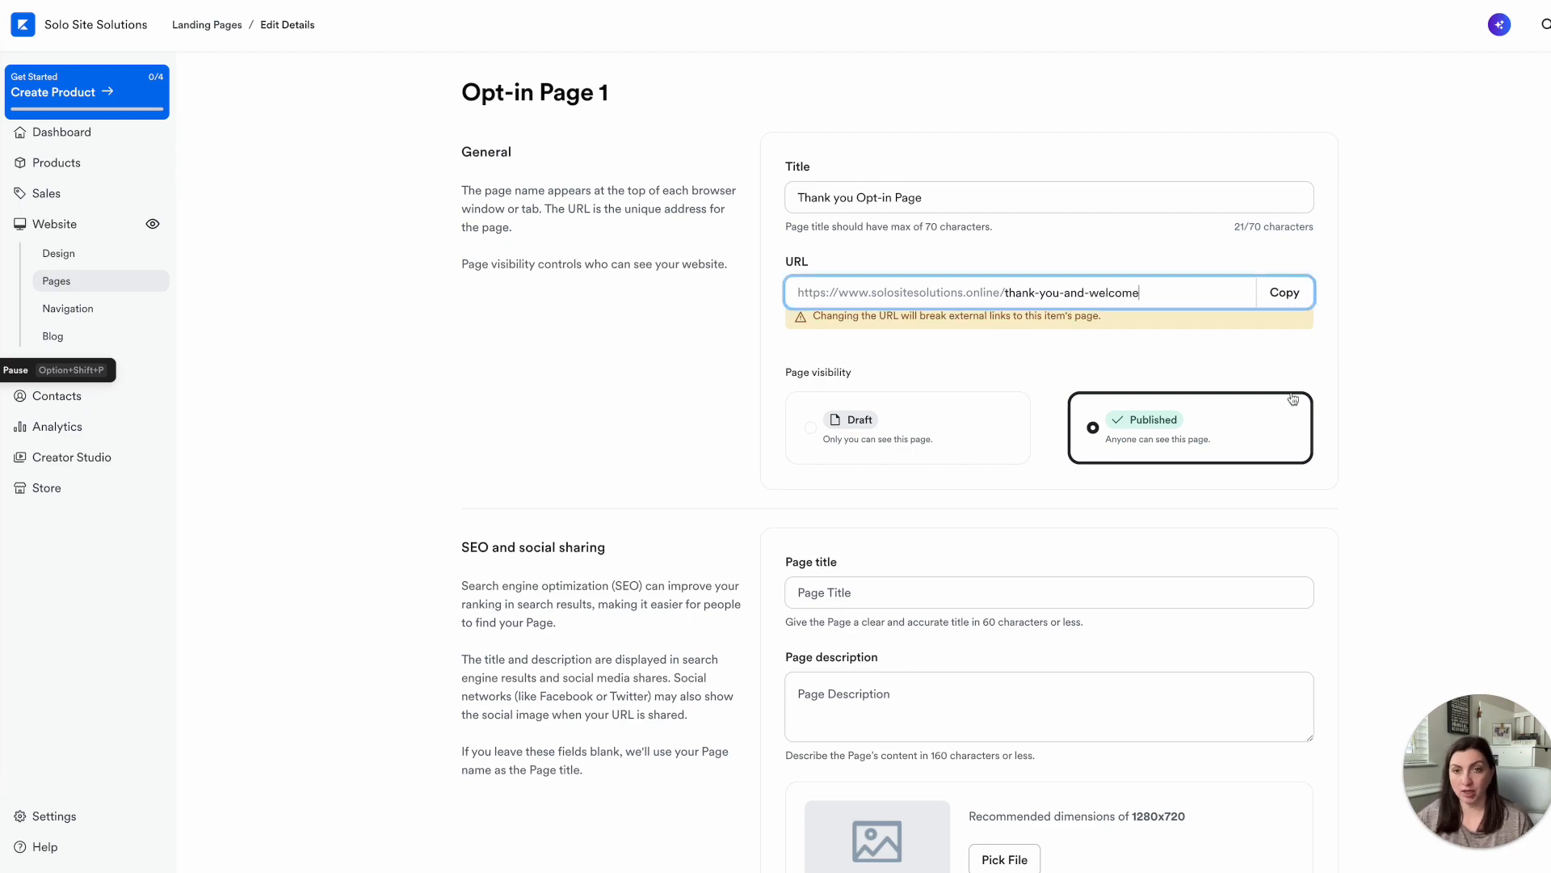
Step: Hide the page from search results, save its details, and enter "Thank you!" as the SEO page title
scroll(1389, 447, down, 5)
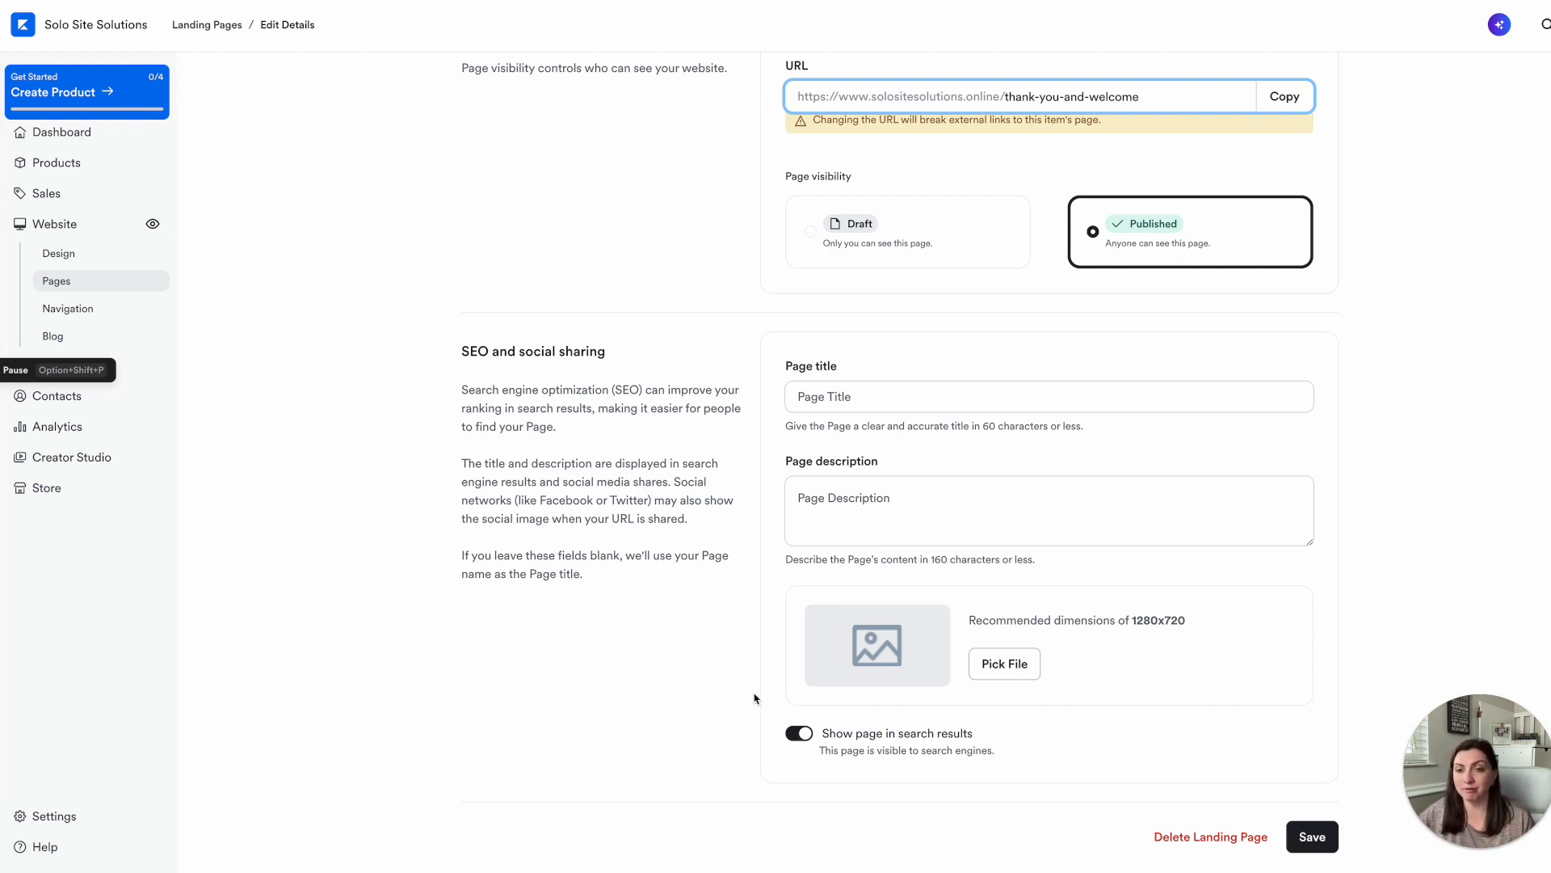
click(799, 733)
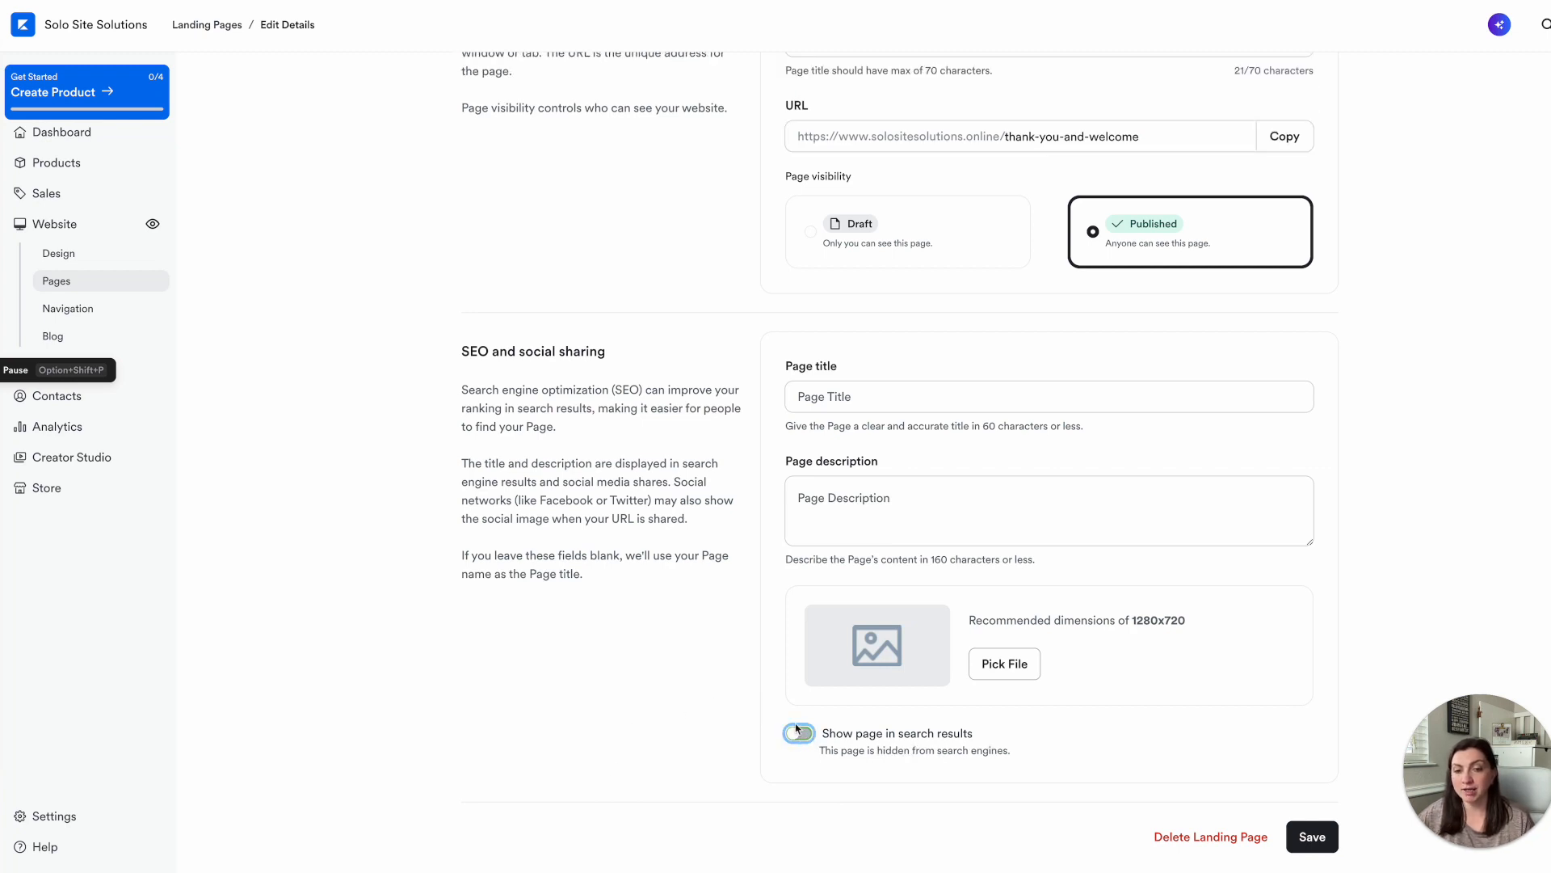
click(1312, 836)
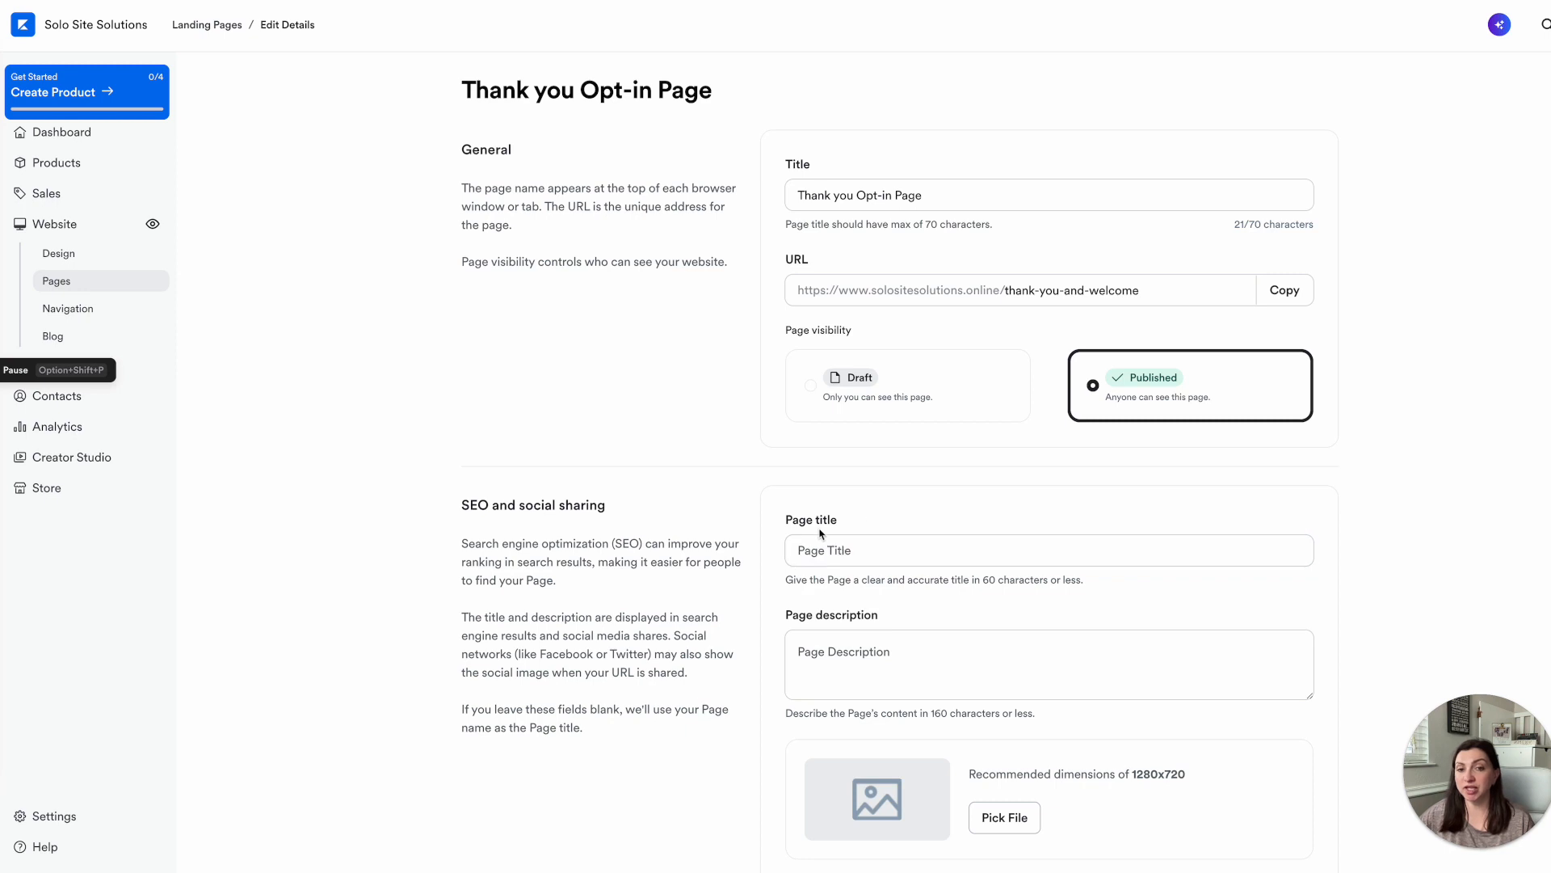
click(828, 550)
text(Thank you!)
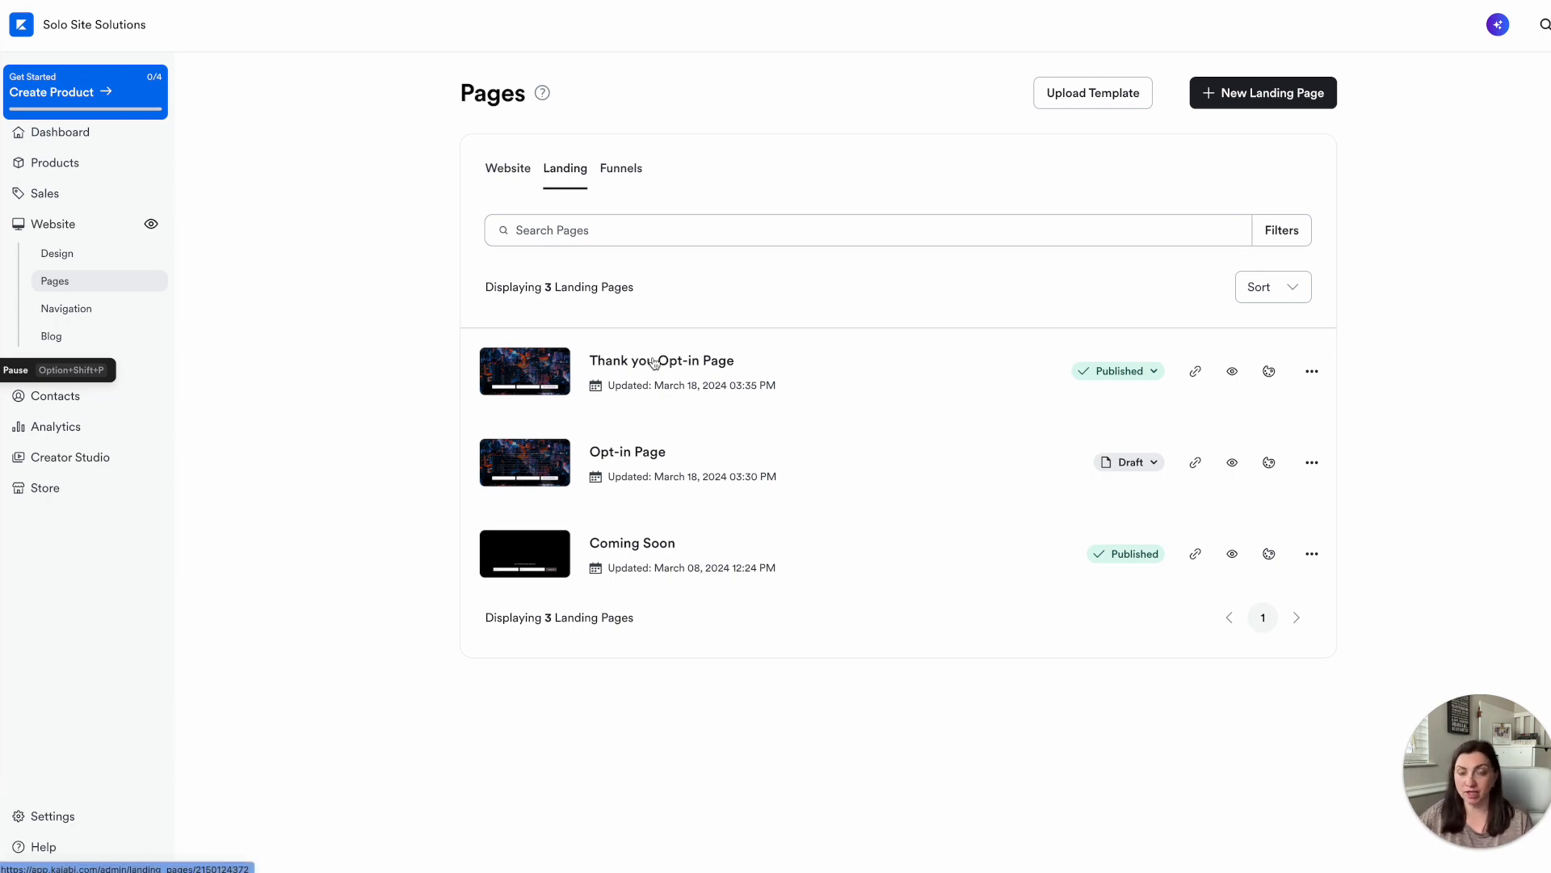
Step: Open the Thank you Opt-in Page in the page editor and delete its opt-in form block
click(702, 404)
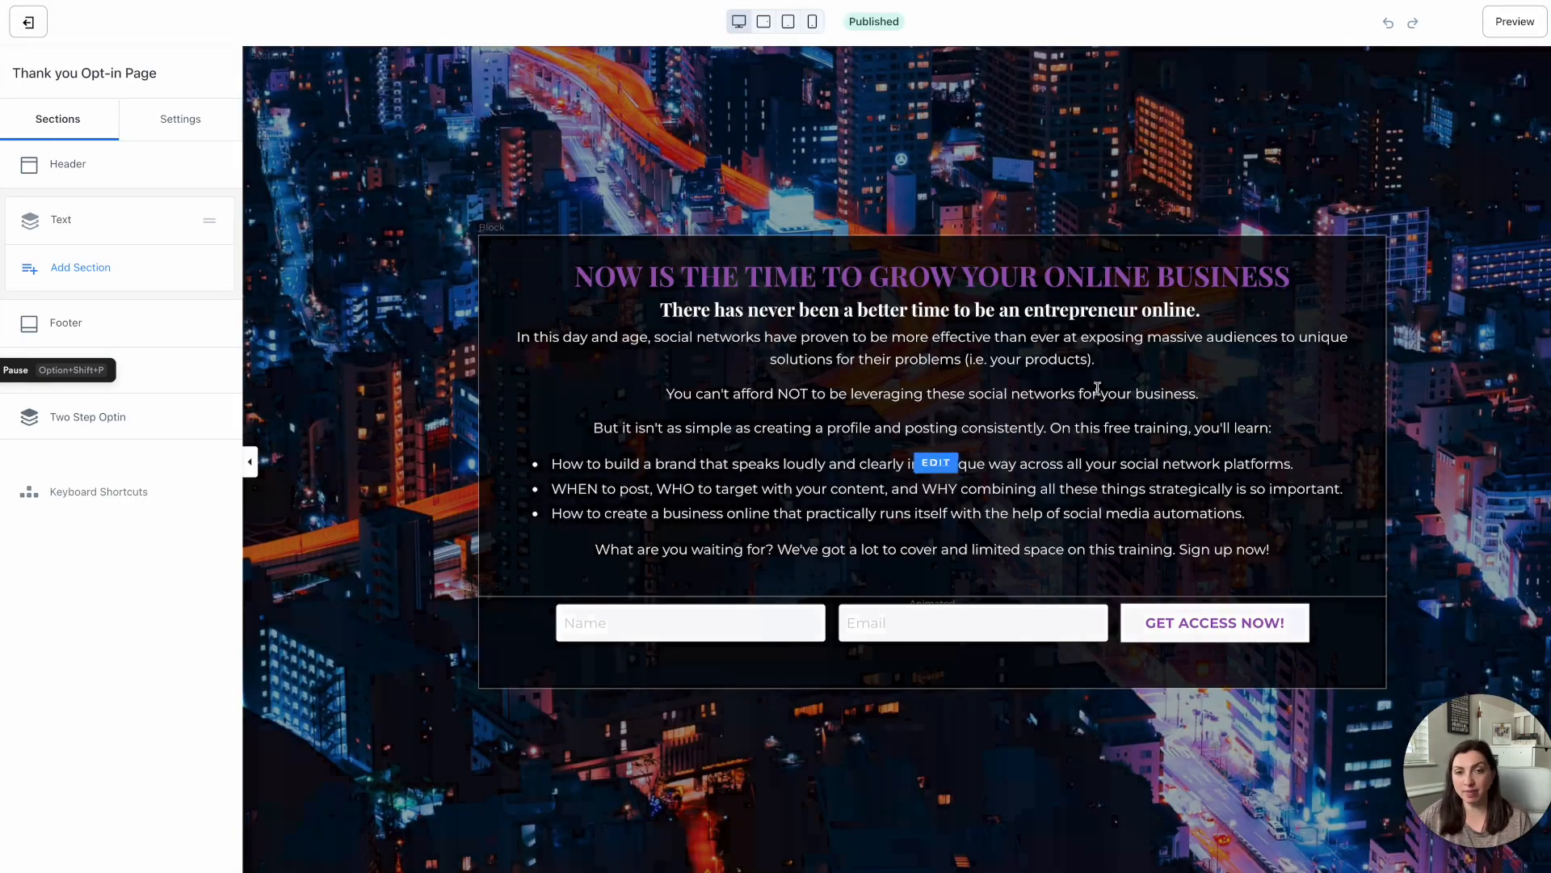
click(523, 675)
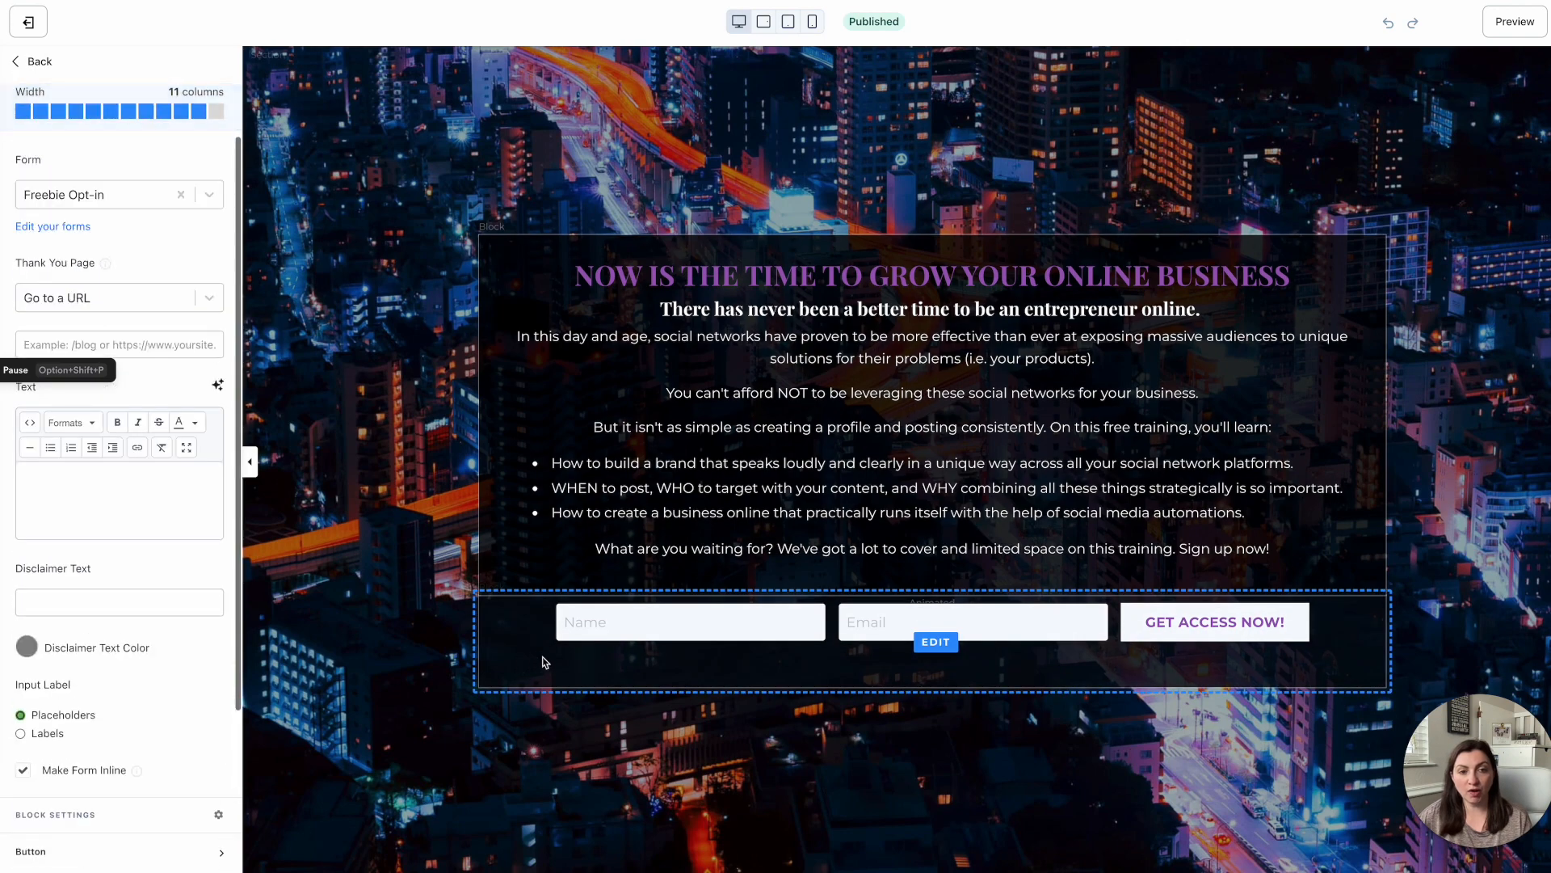
scroll(121, 727, down, 5)
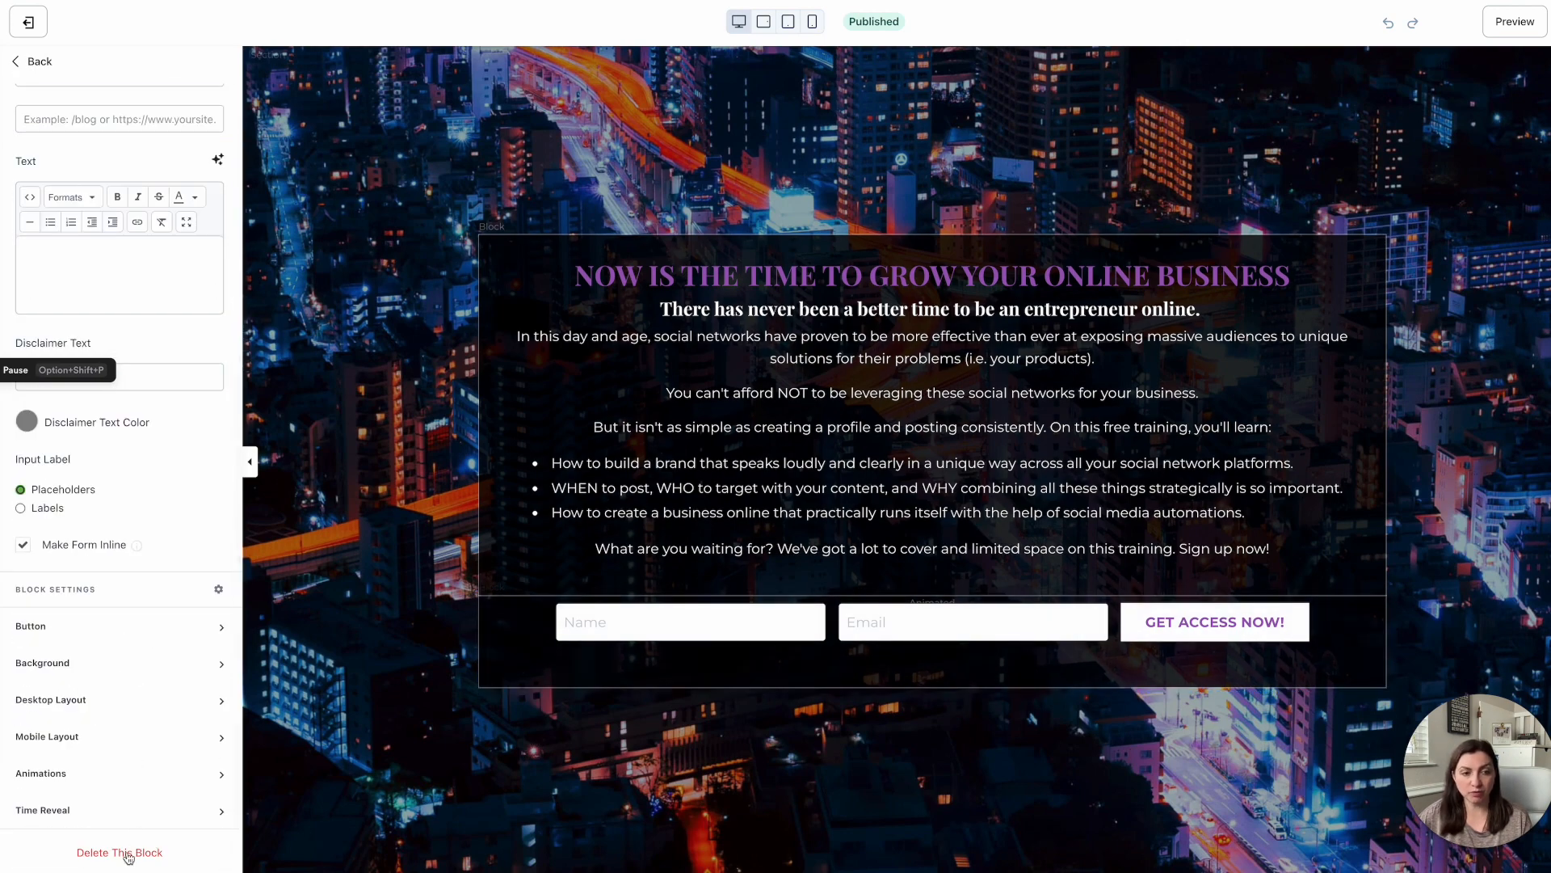
click(127, 852)
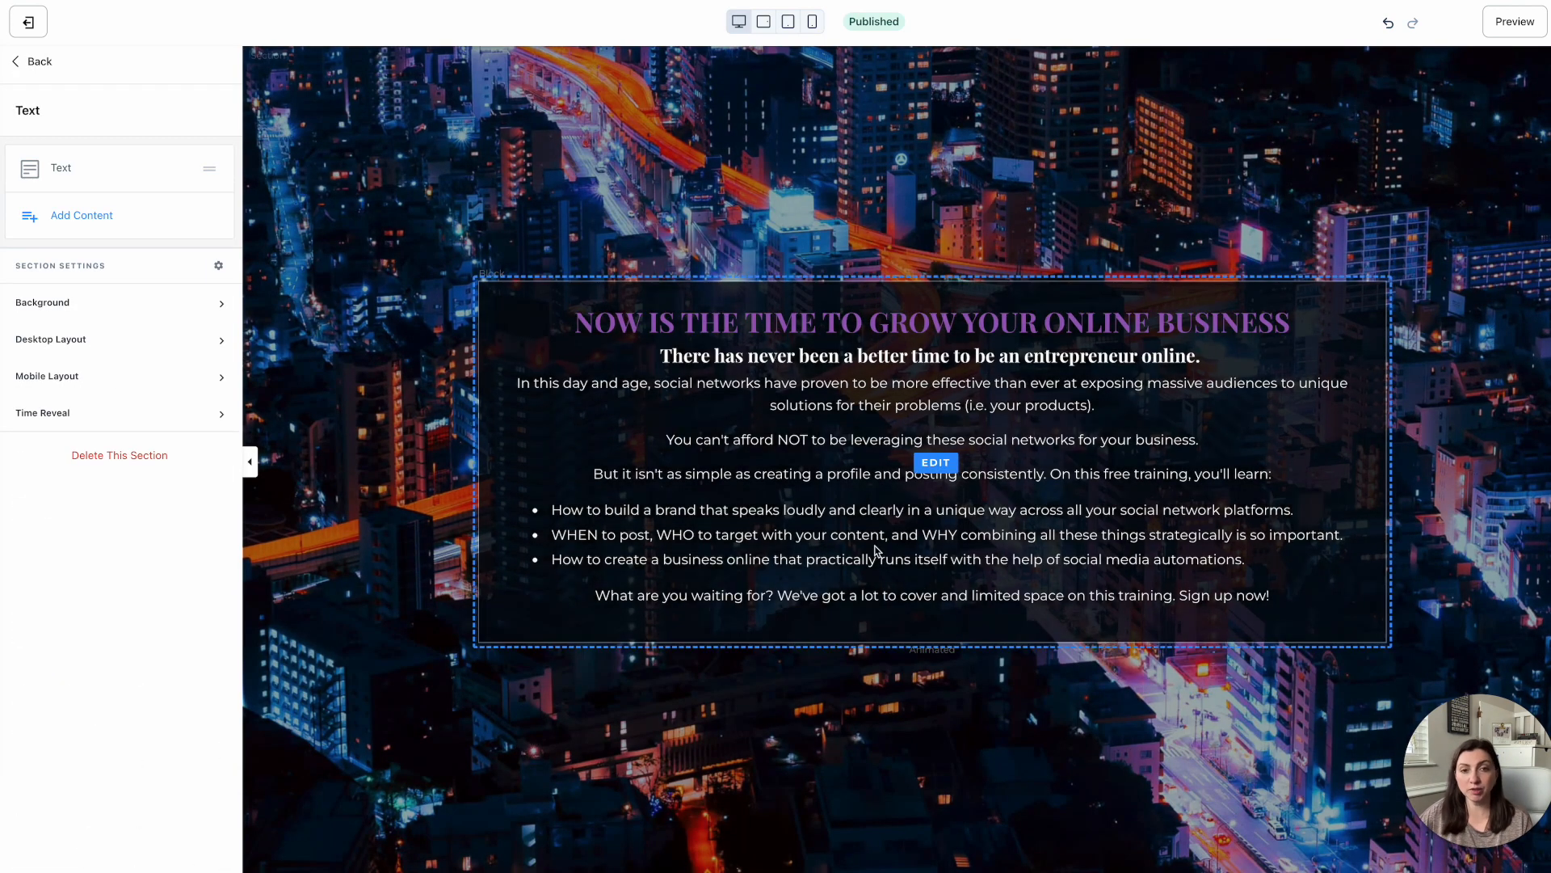
Step: Replace the text block's body with a numbered list of next steps and its heading with "Thank you for subscribing!"
click(1024, 491)
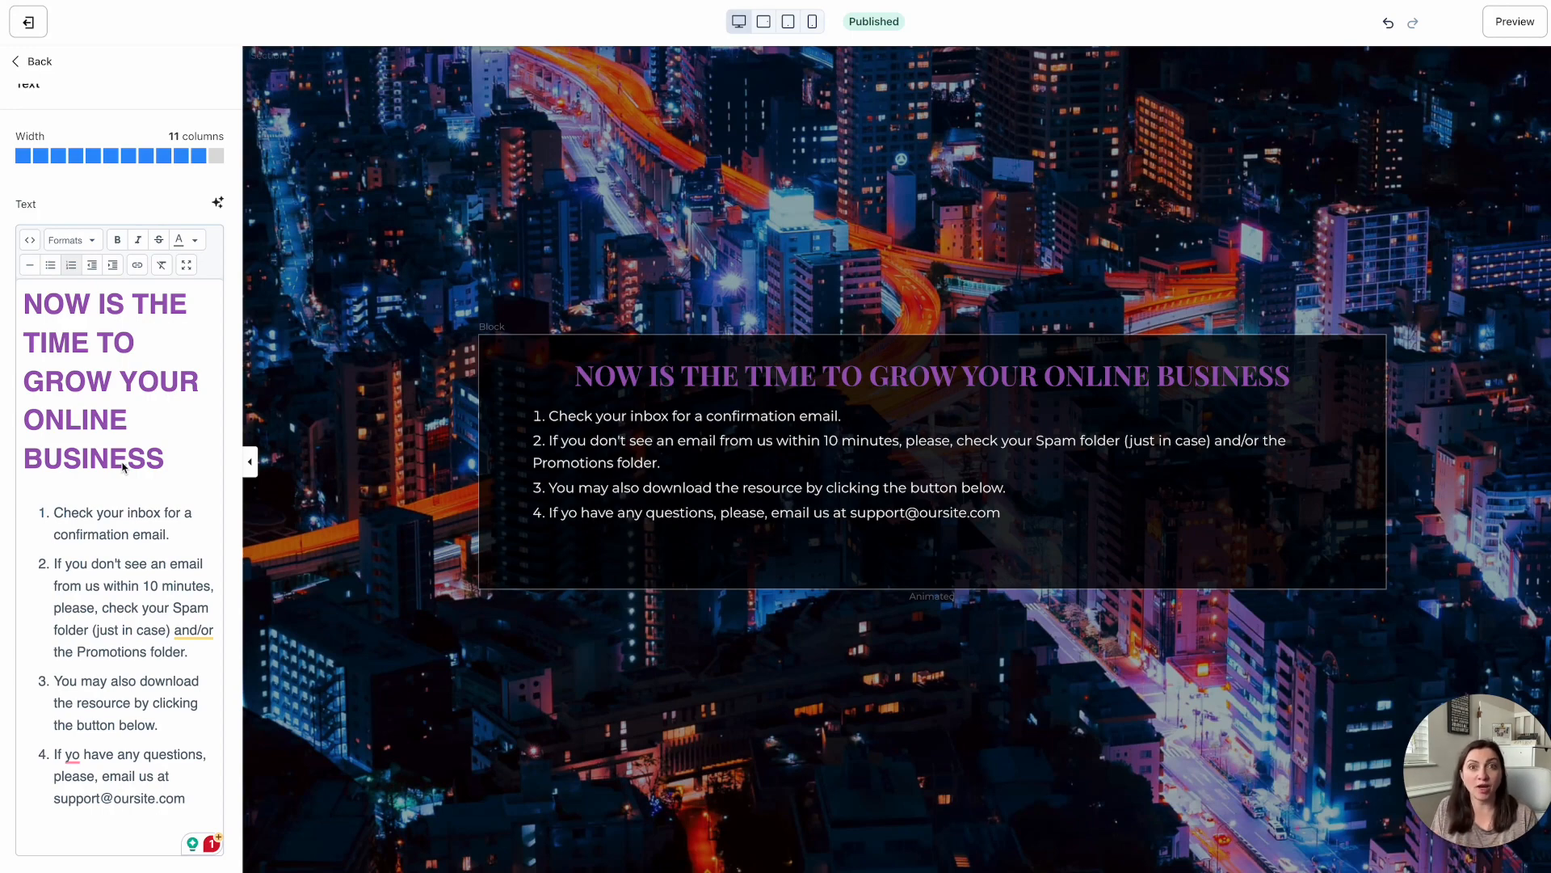
drag(165, 465, 12, 302)
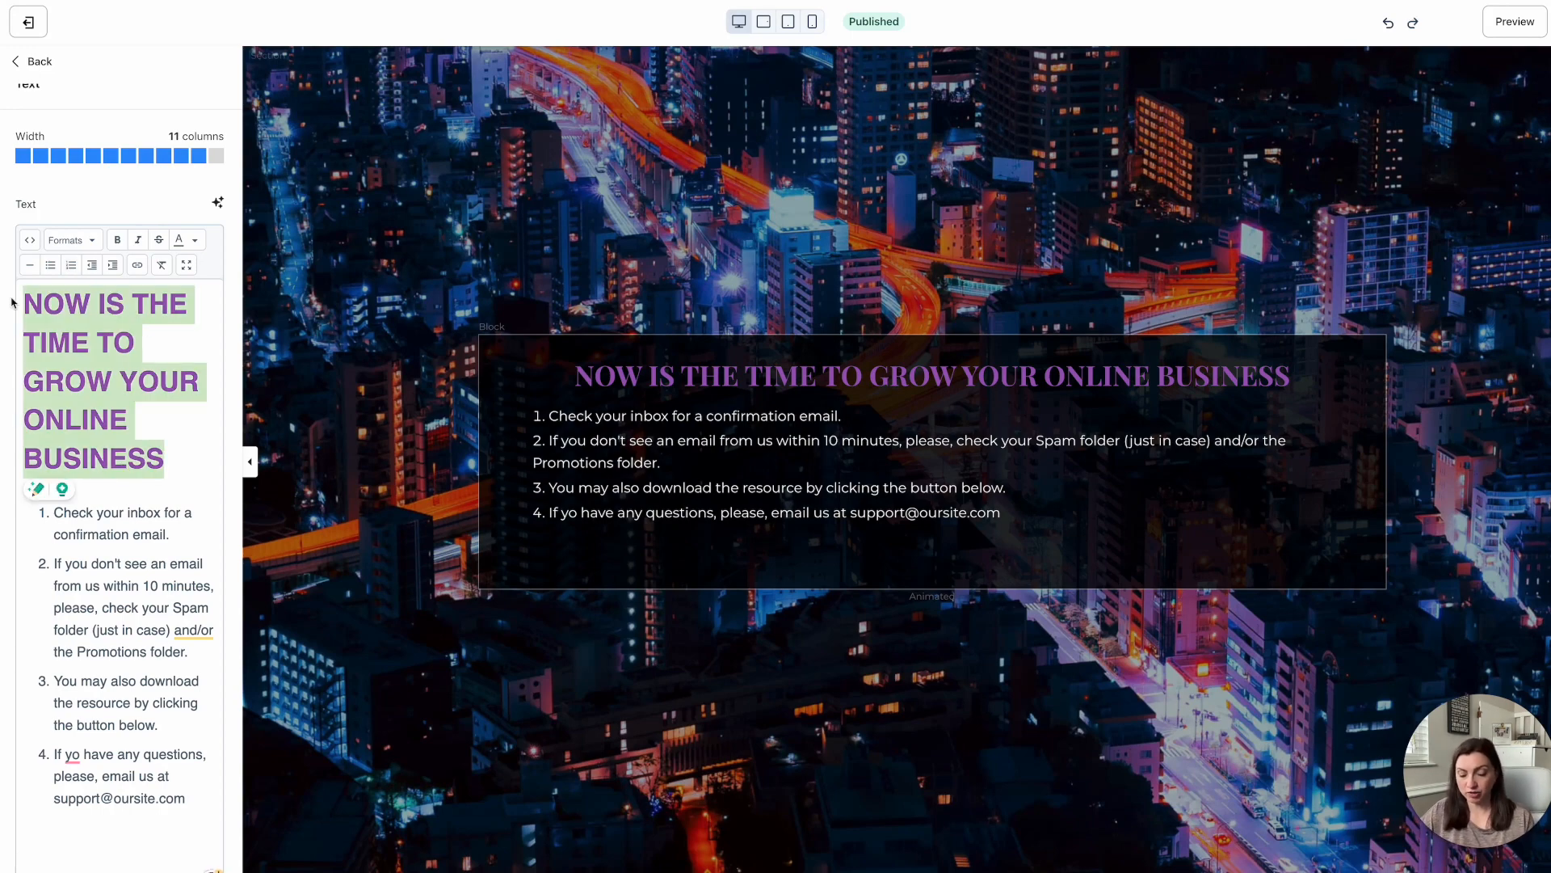
text(Th)
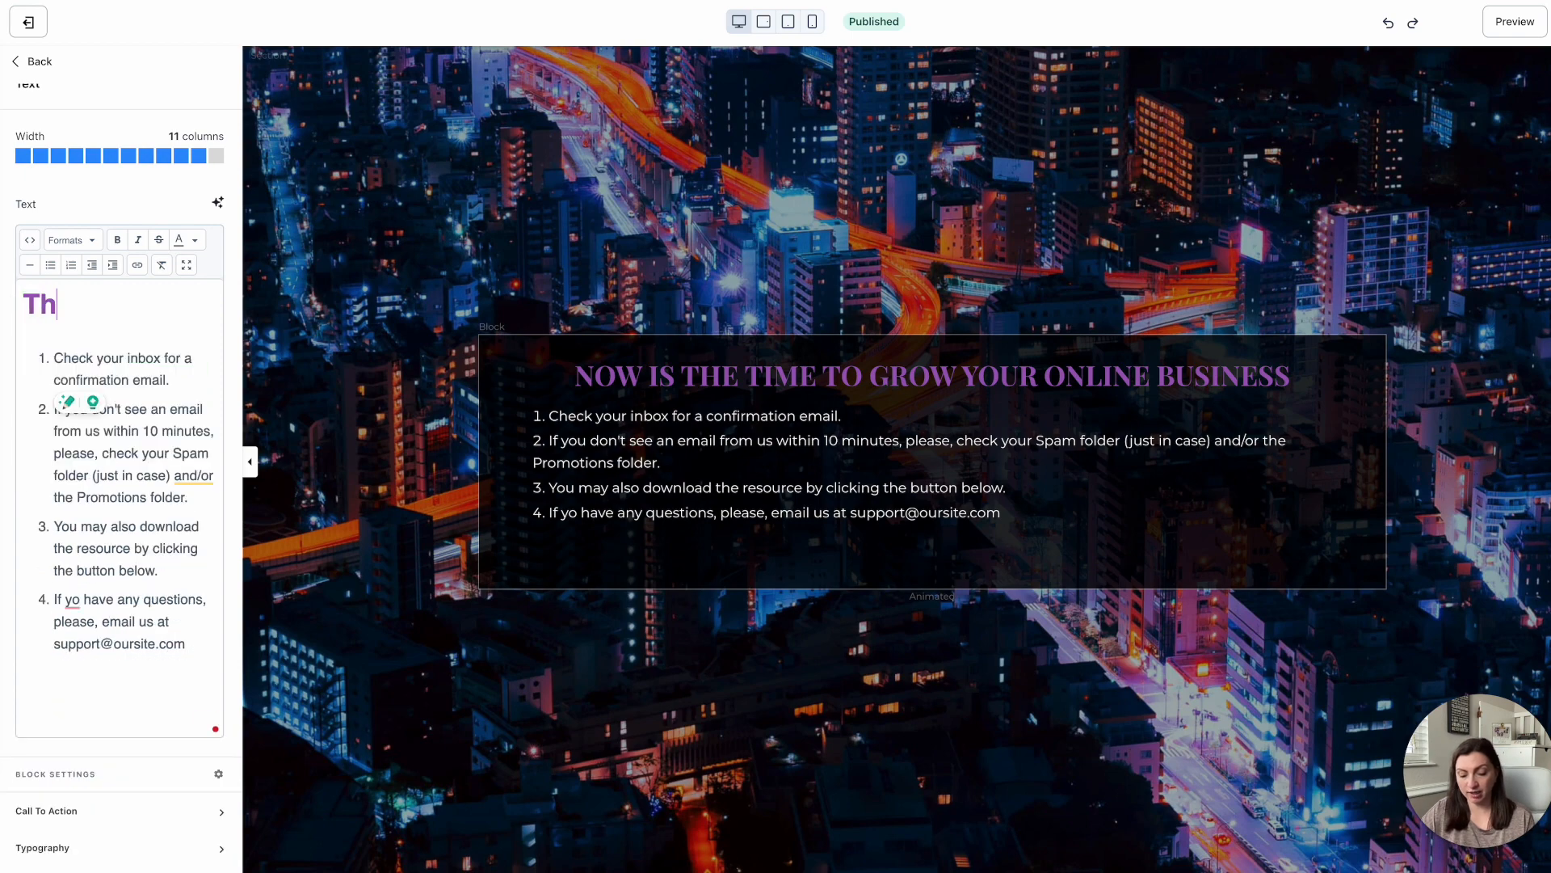
text(ank you for subscribin)
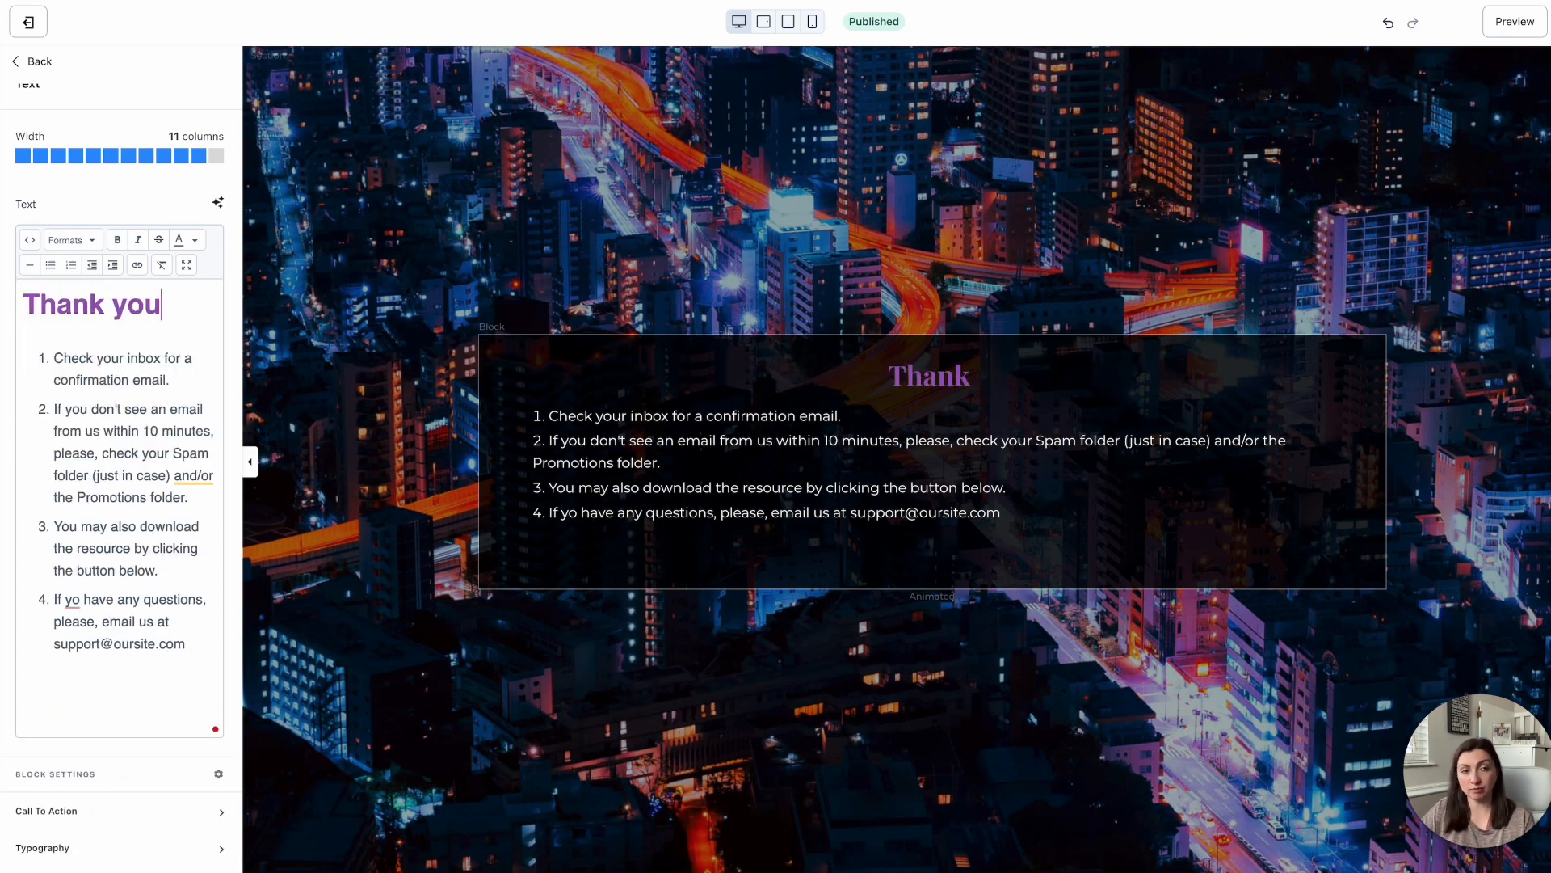
text(g!)
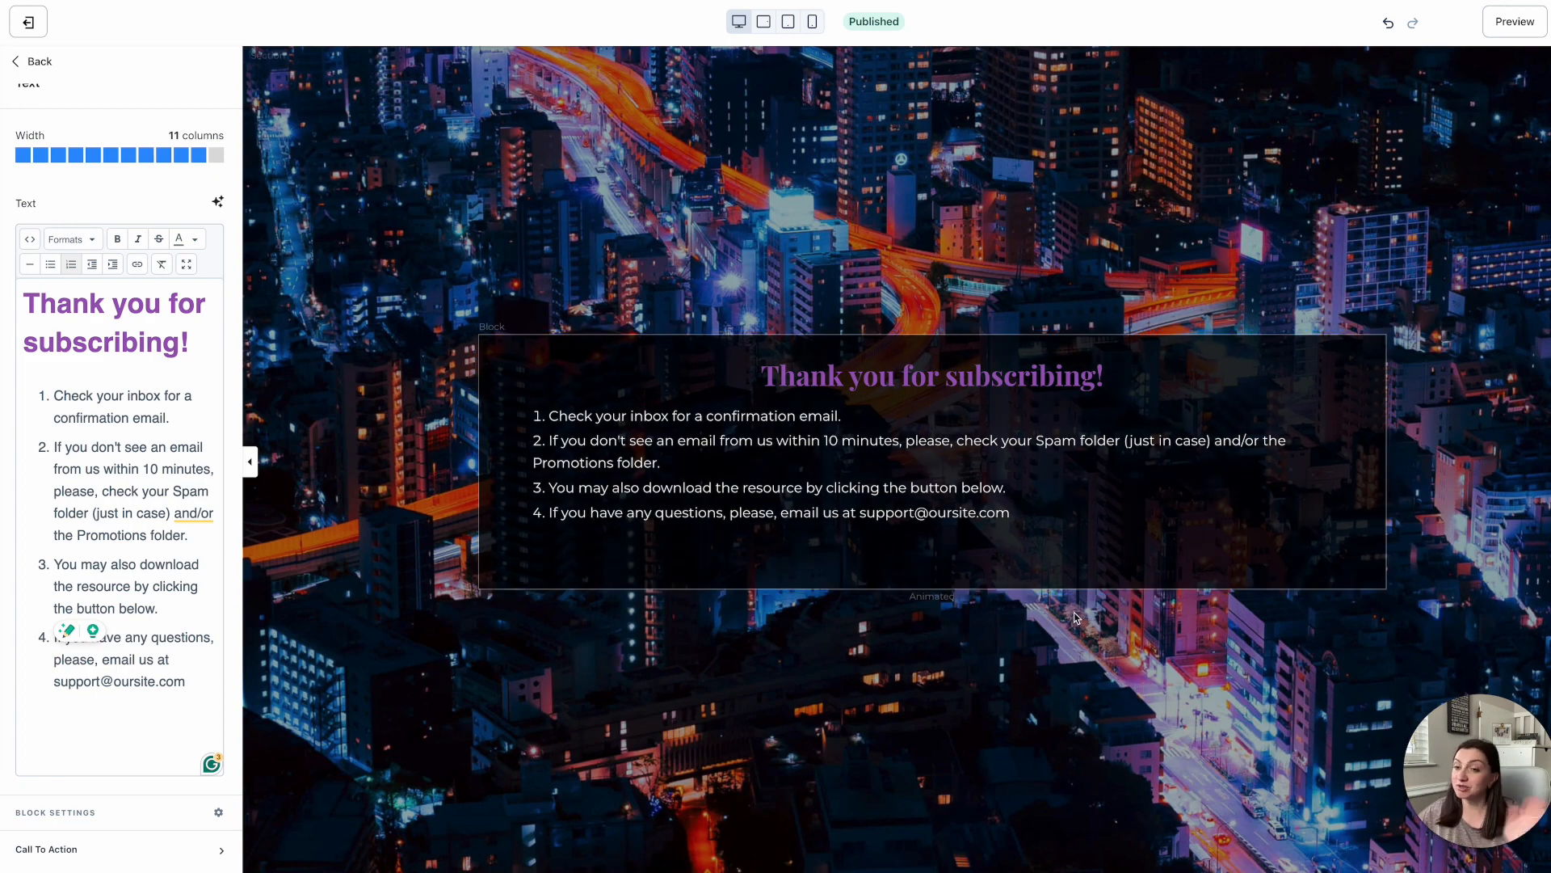
Step: Delete the list item about downloading the resource with the button and narrow the text block's column width
drag(185, 608, 50, 572)
key(BackSpace)
key(BackSpace)
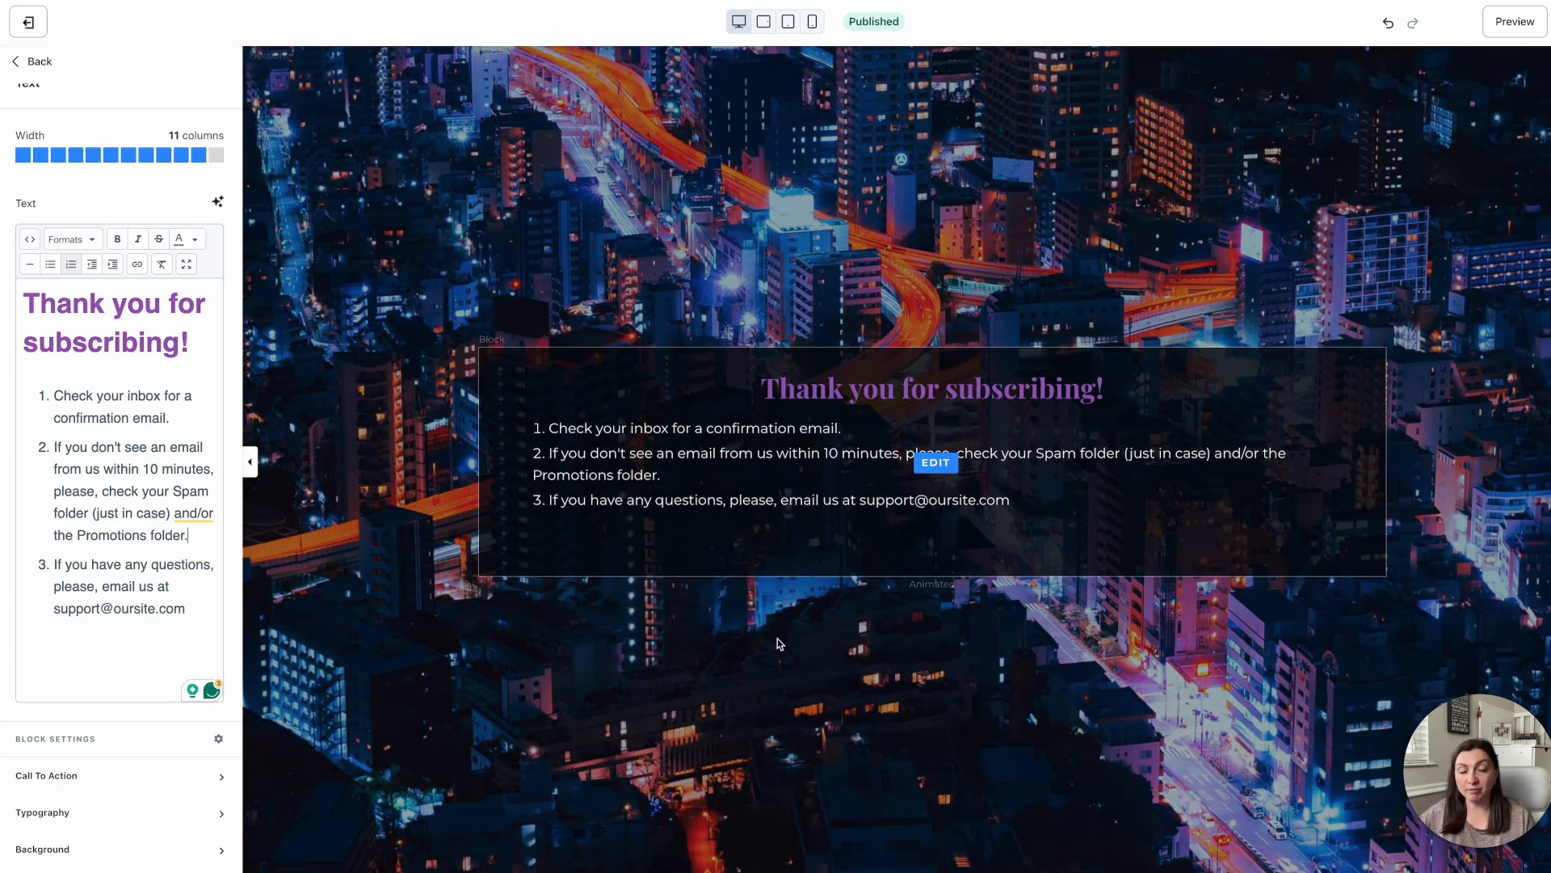
click(148, 156)
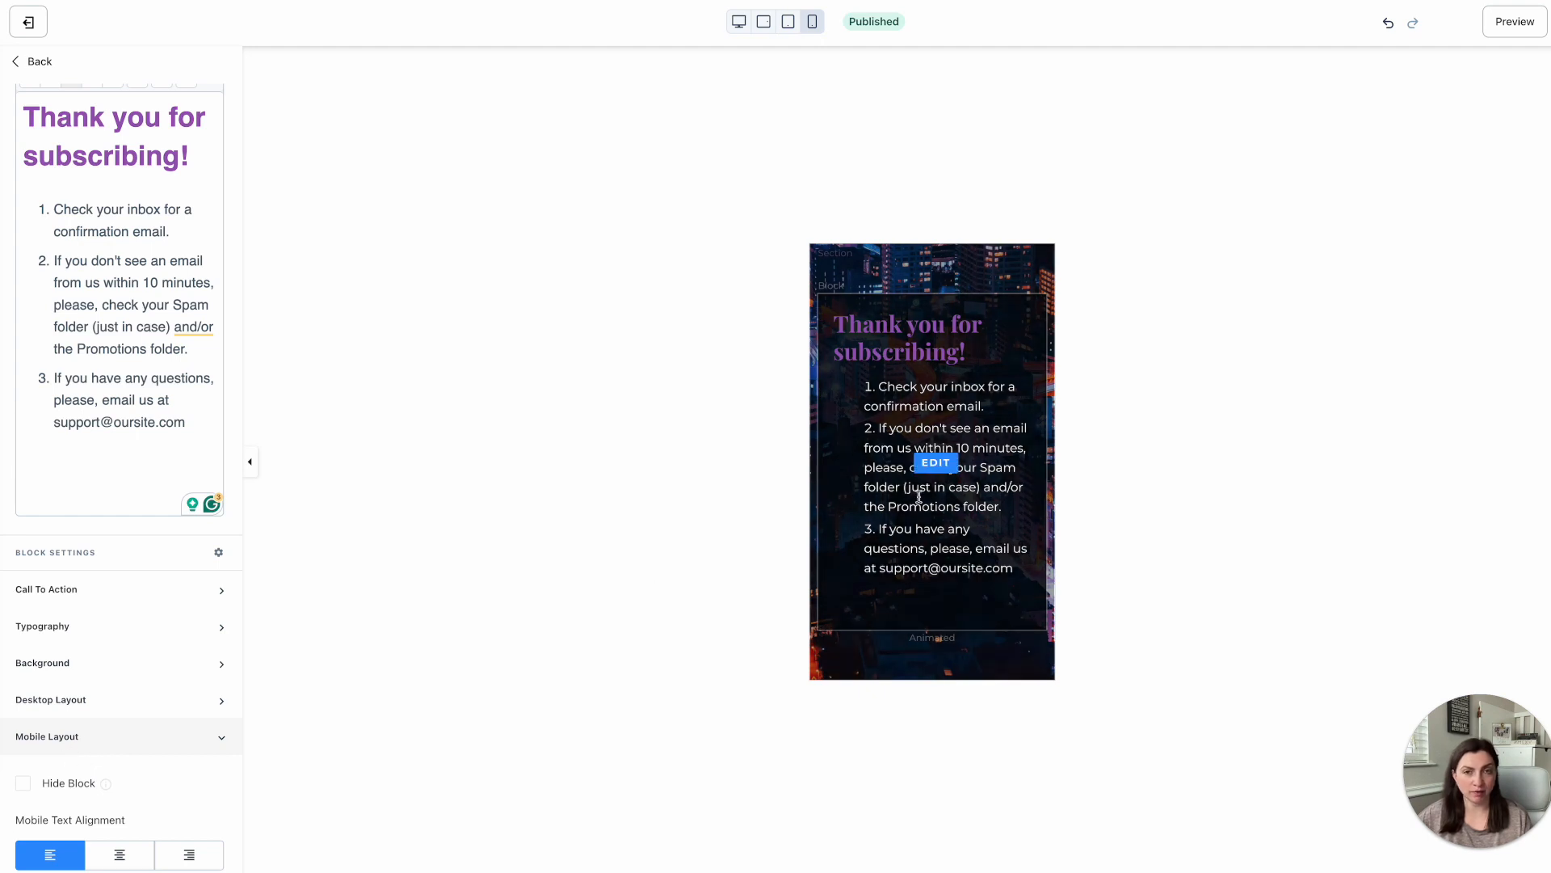
Step: Center the thank-you text block's text alignment in the mobile layout and leave the page editor
scroll(73, 808, down, 2)
scroll(72, 808, down, 1)
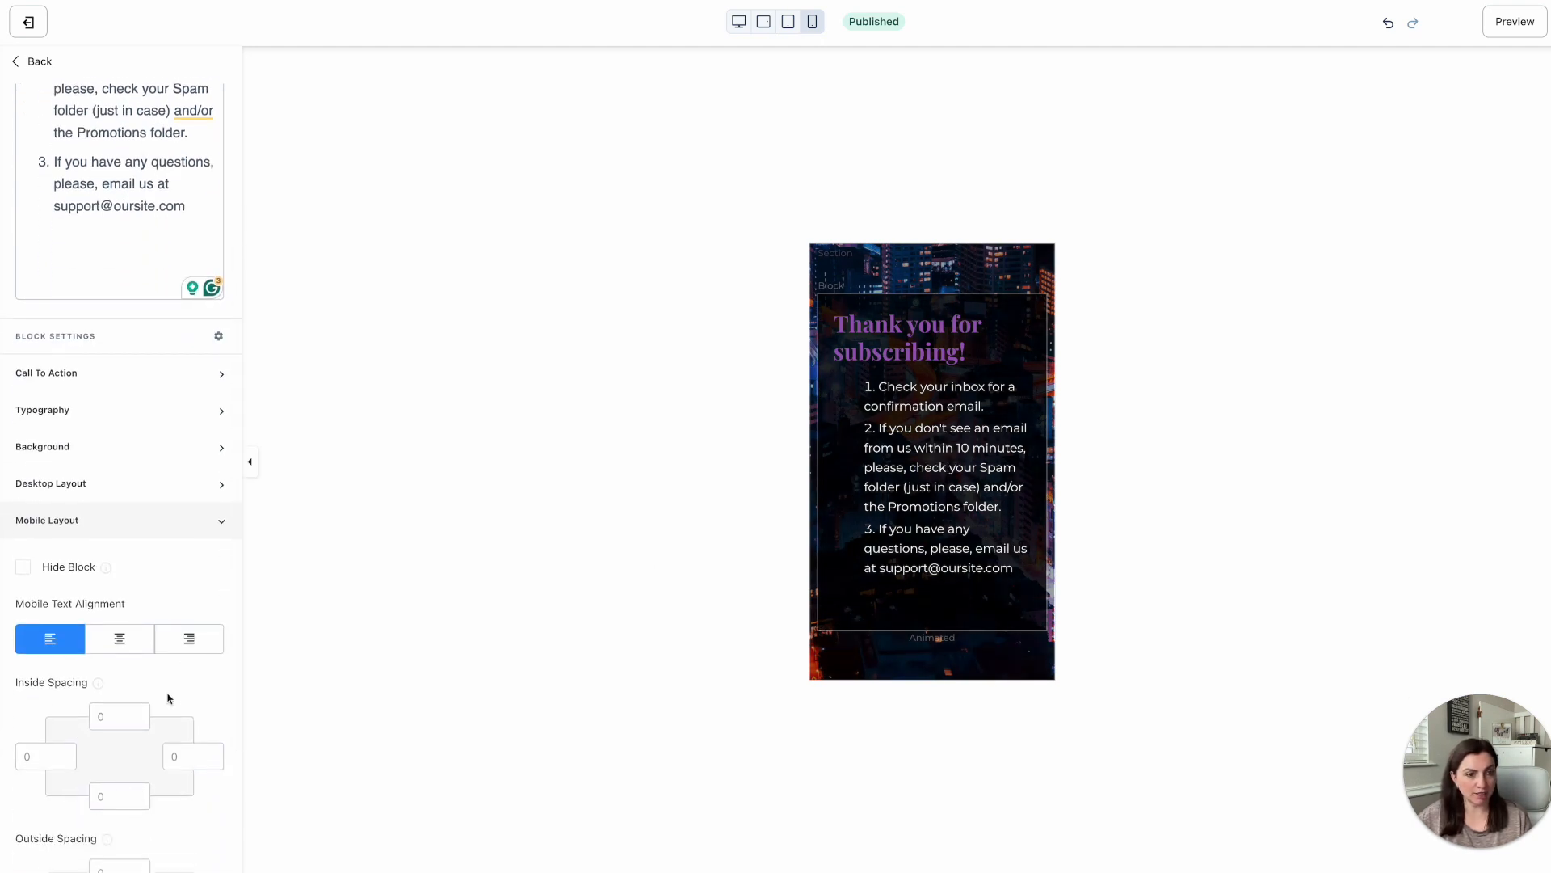
click(121, 646)
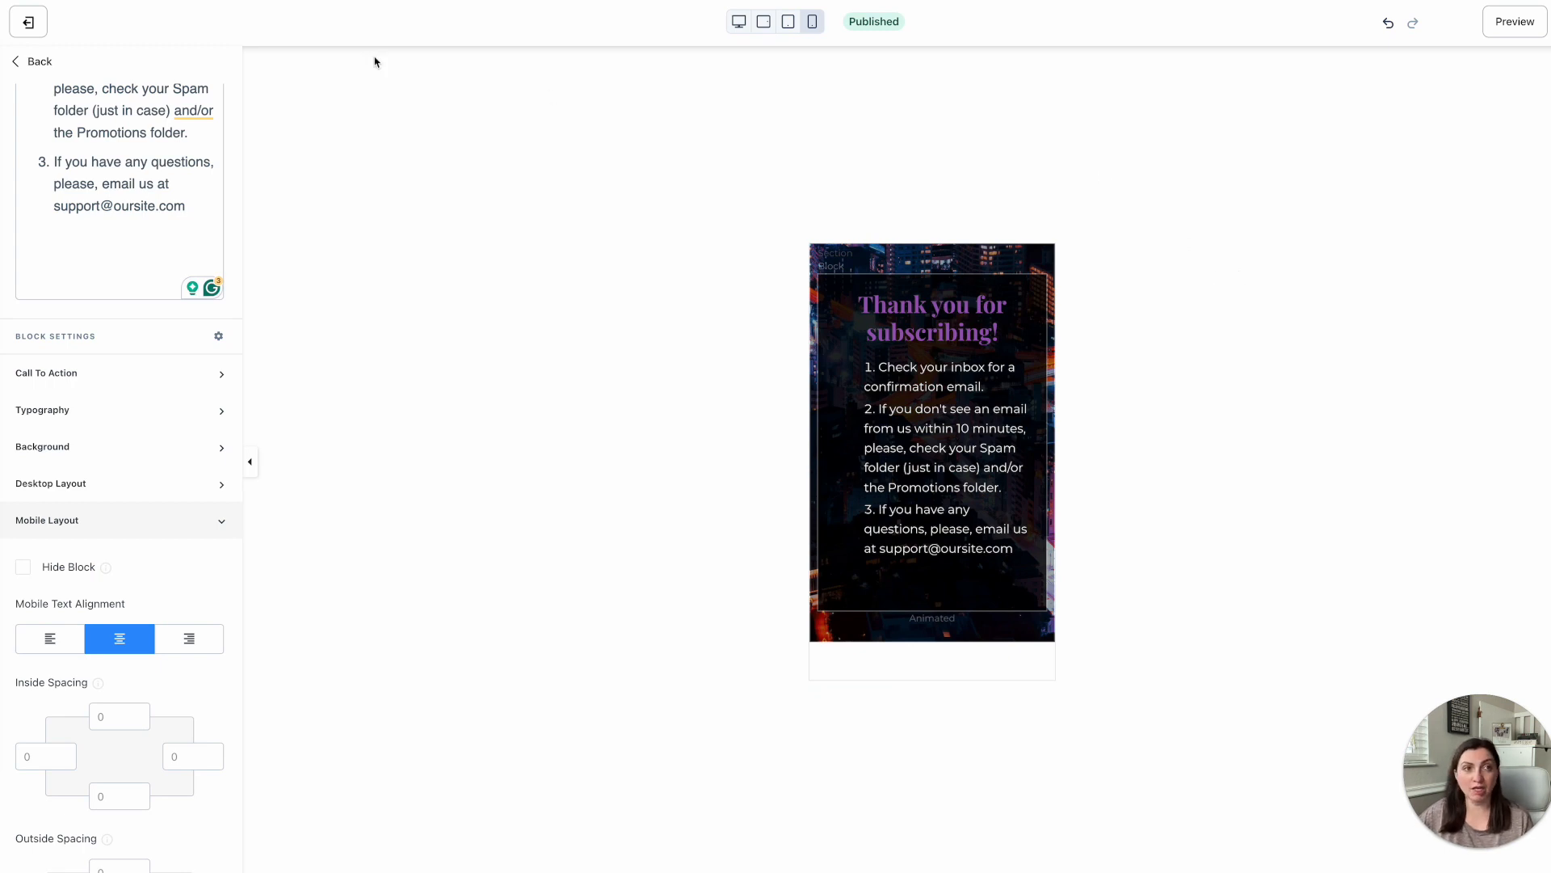
click(30, 25)
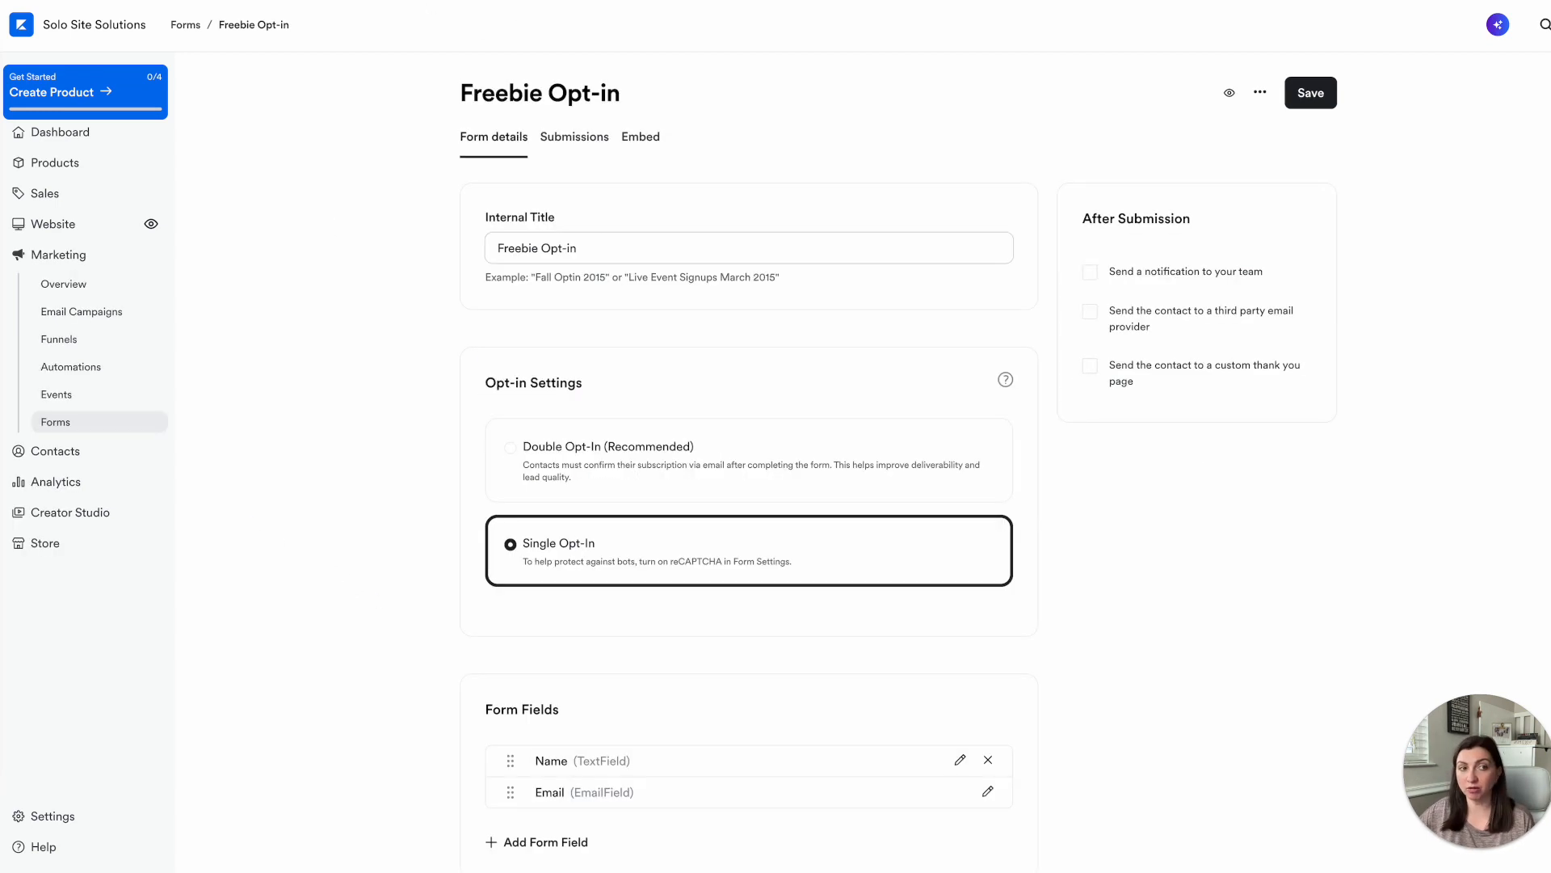
Step: Add an automation to the Freebie Opt-in form that sends an email when the form is submitted
scroll(730, 461, down, 3)
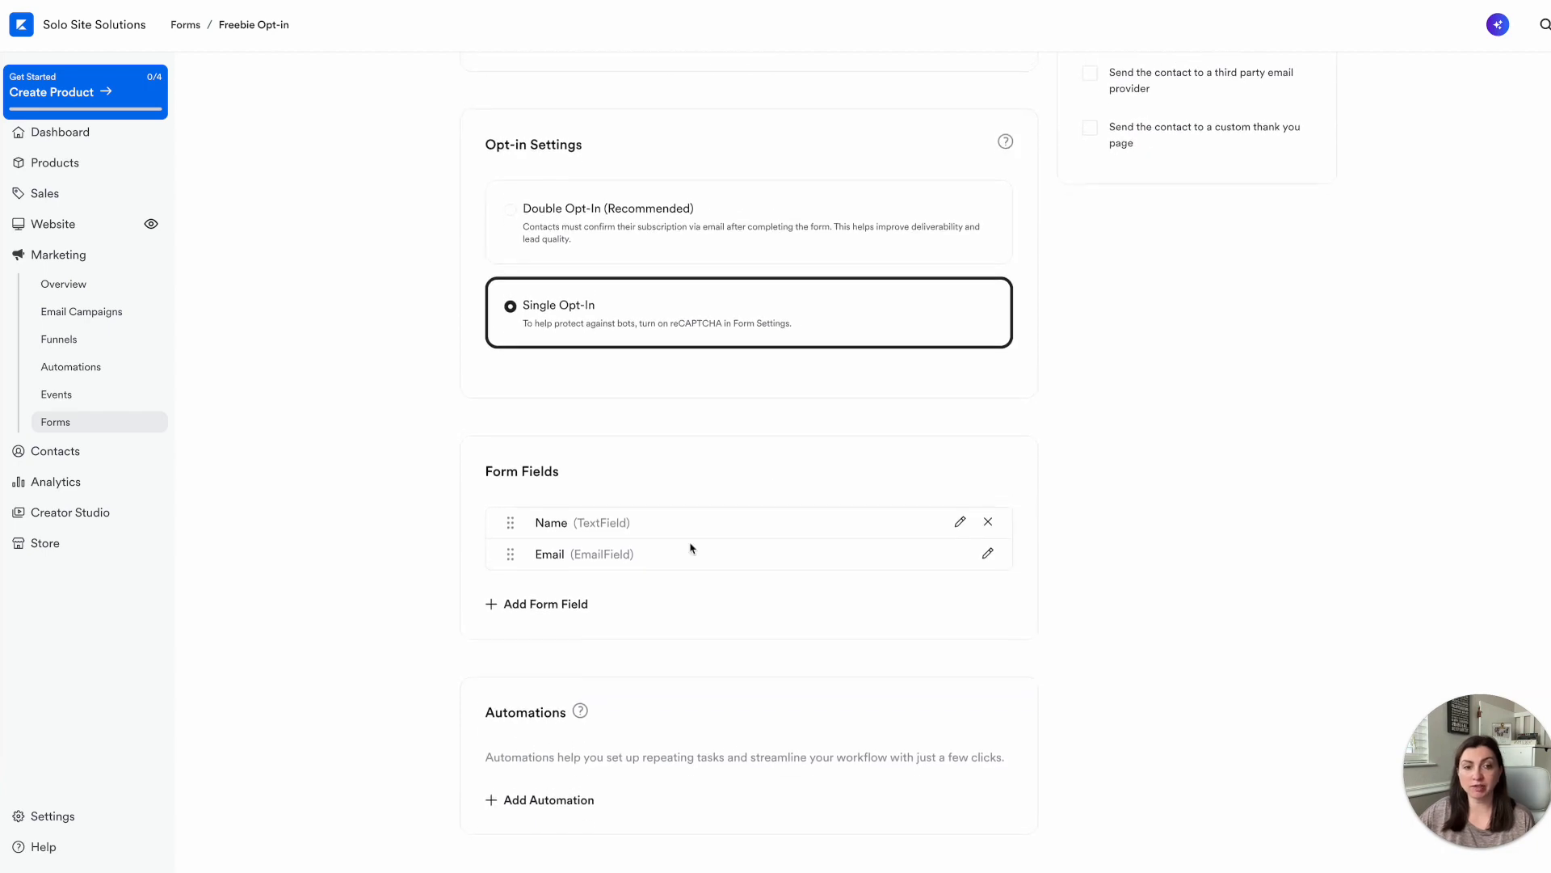
click(539, 819)
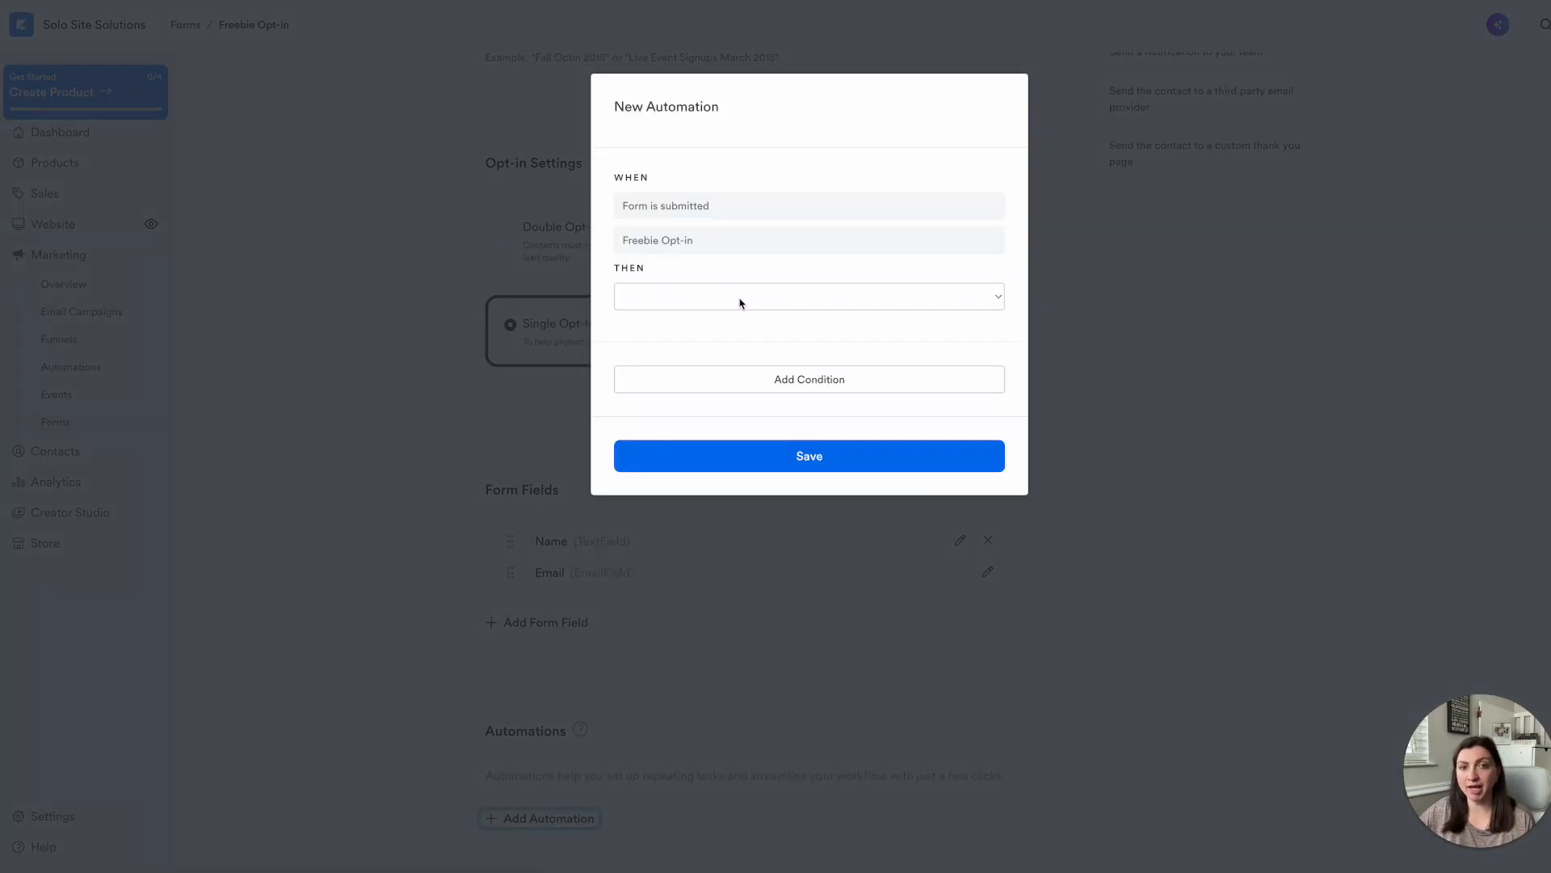
click(740, 297)
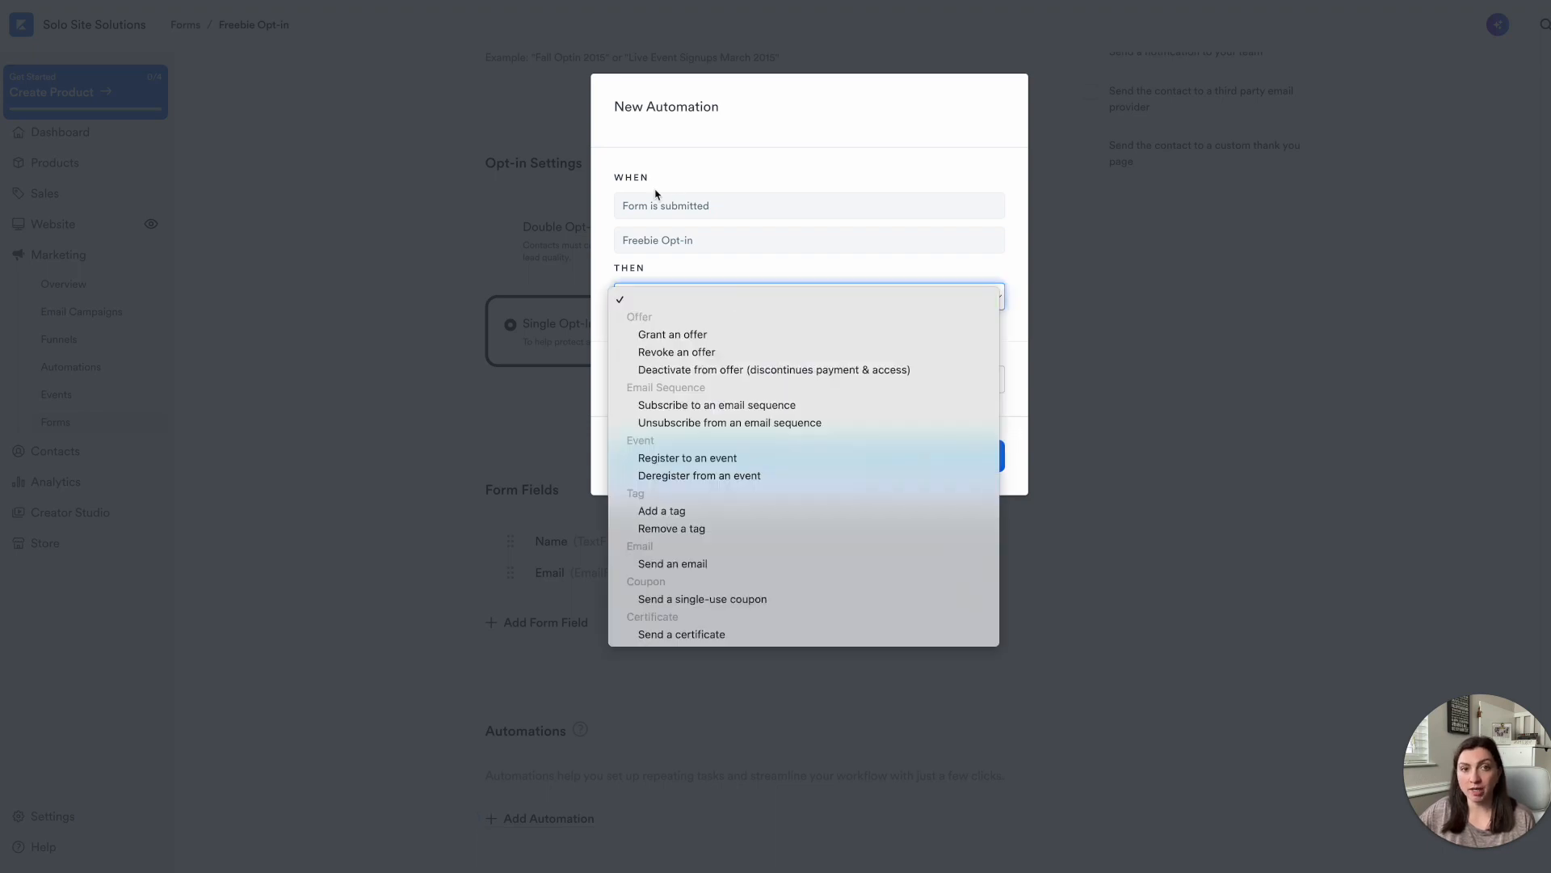
click(716, 179)
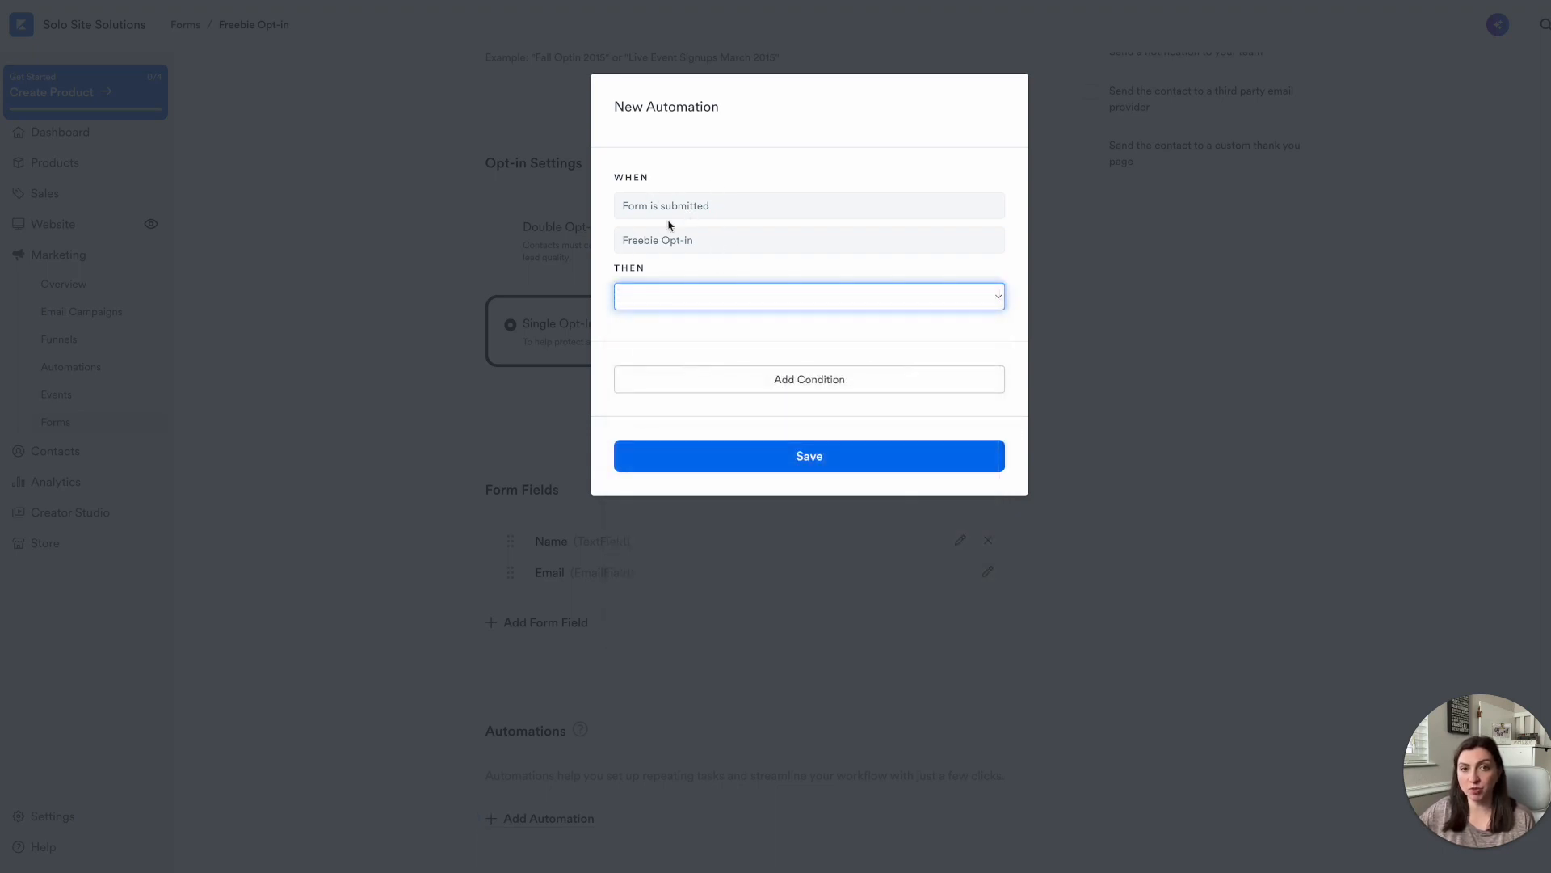
click(647, 298)
click(703, 563)
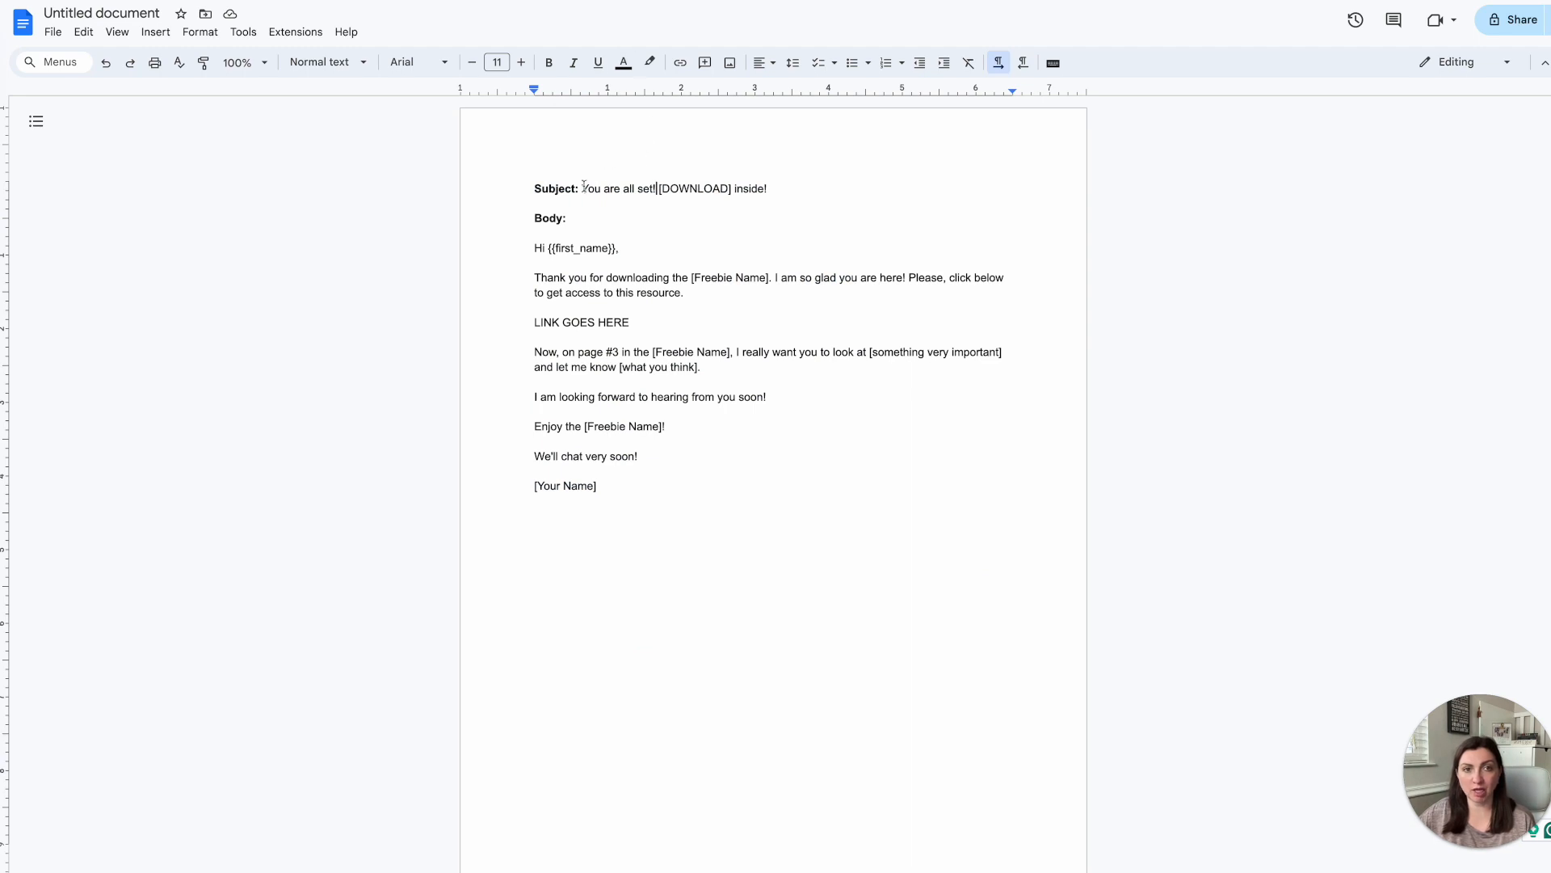
Step: Copy the subject line from the Google Docs email draft into the automation email's subject: "You are all set! [DOWNLOAD] inside!"
drag(584, 186, 782, 181)
key(ctrl+c)
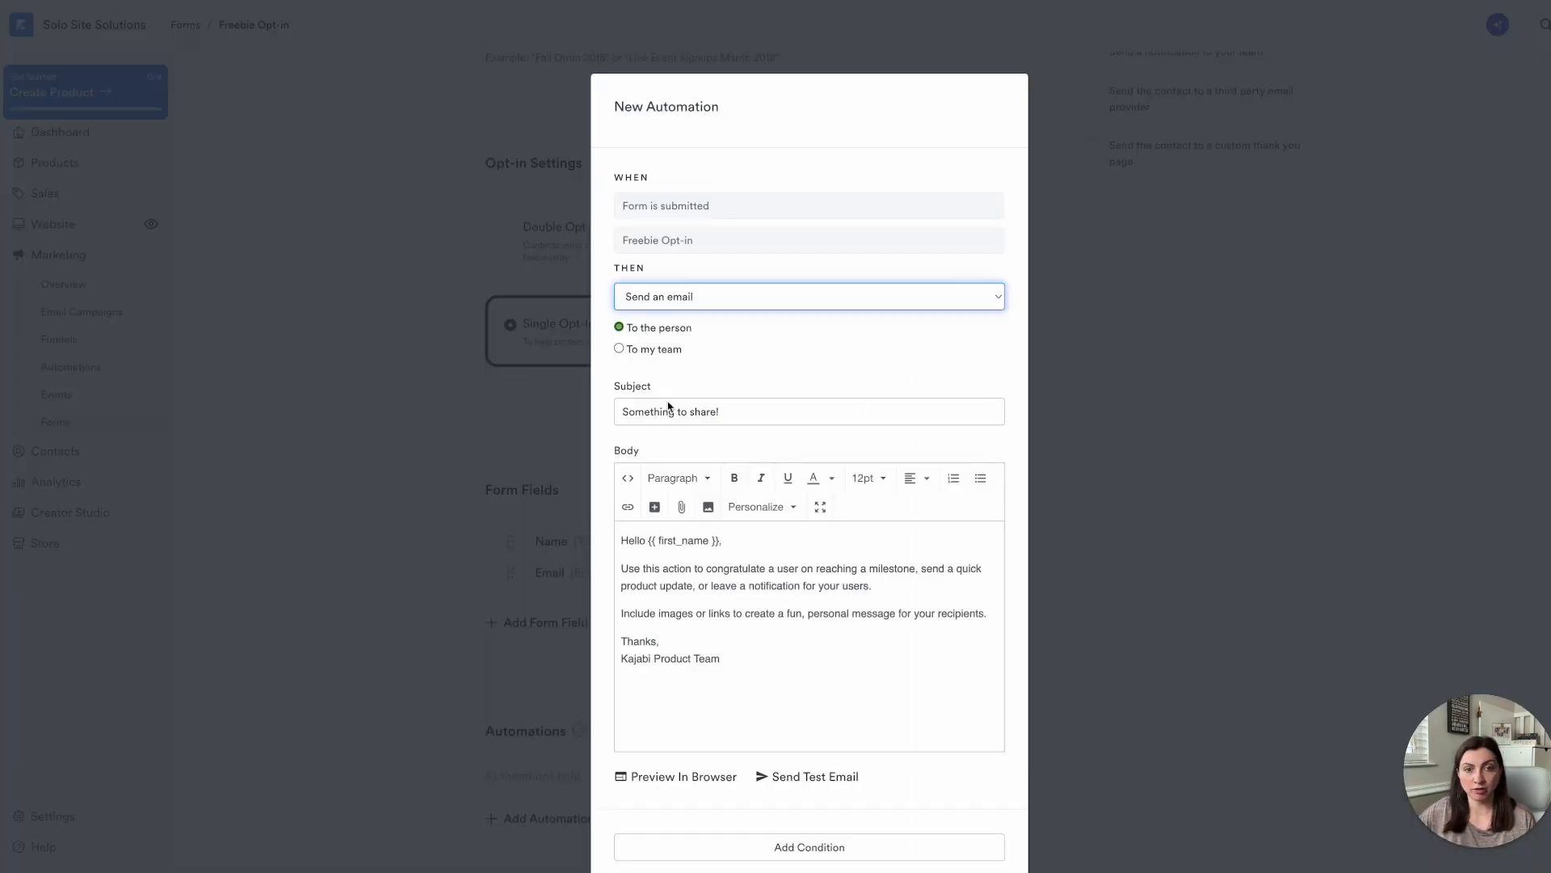
double_click(663, 410)
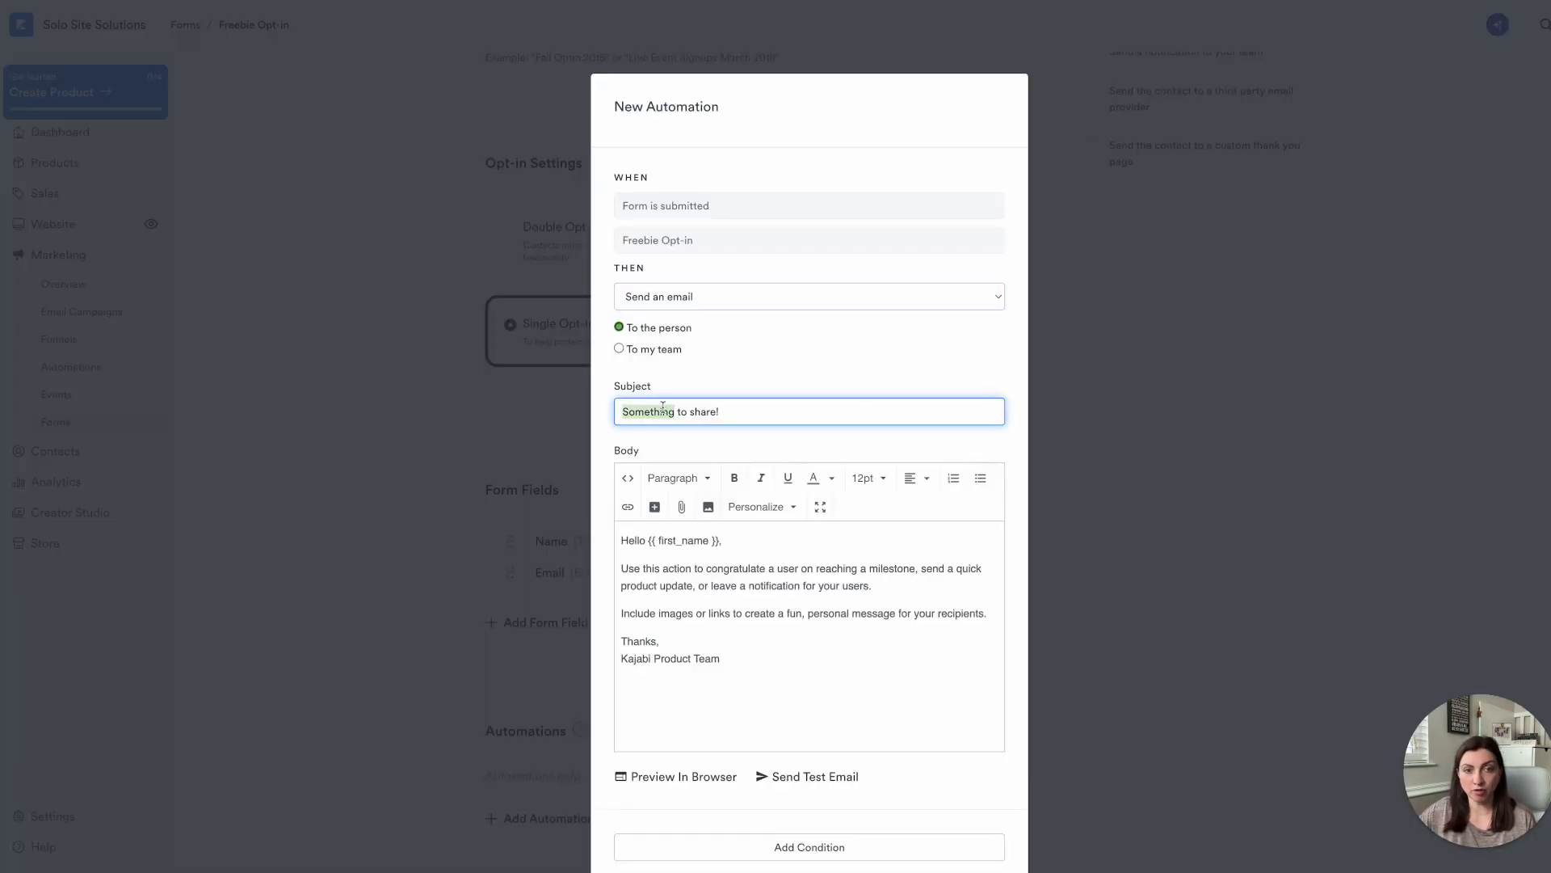
click(662, 410)
triple_click(662, 410)
key(ctrl+v)
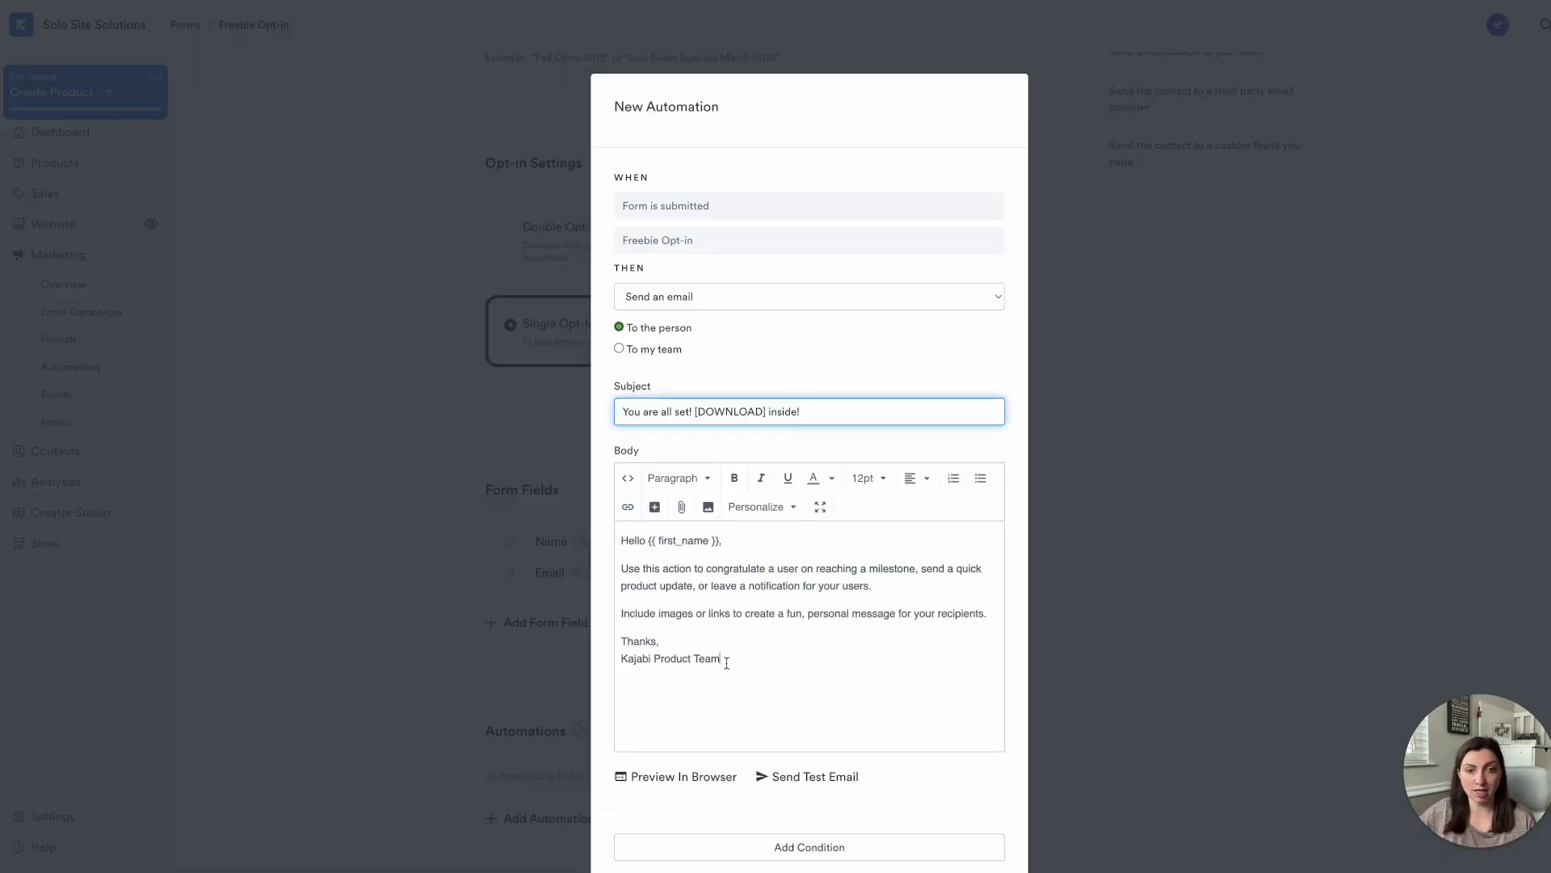
Step: Replace the automation email's default body with the freebie delivery message from the Google Docs draft
drag(727, 663, 609, 530)
key(BackSpace)
key(ctrl+v)
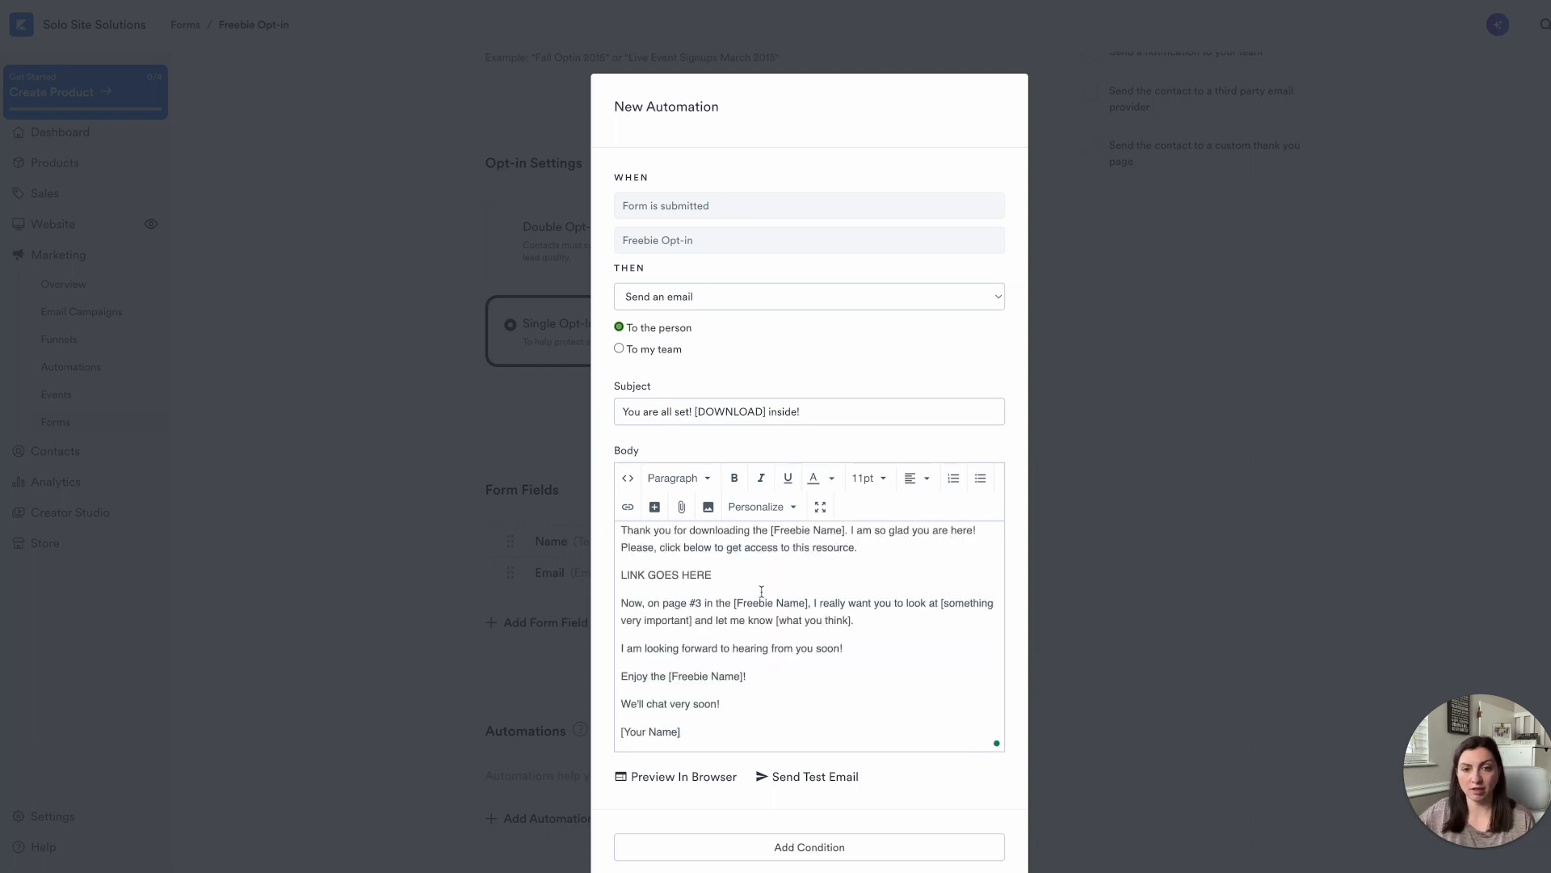
scroll(803, 606, up, 1)
scroll(797, 613, down, 2)
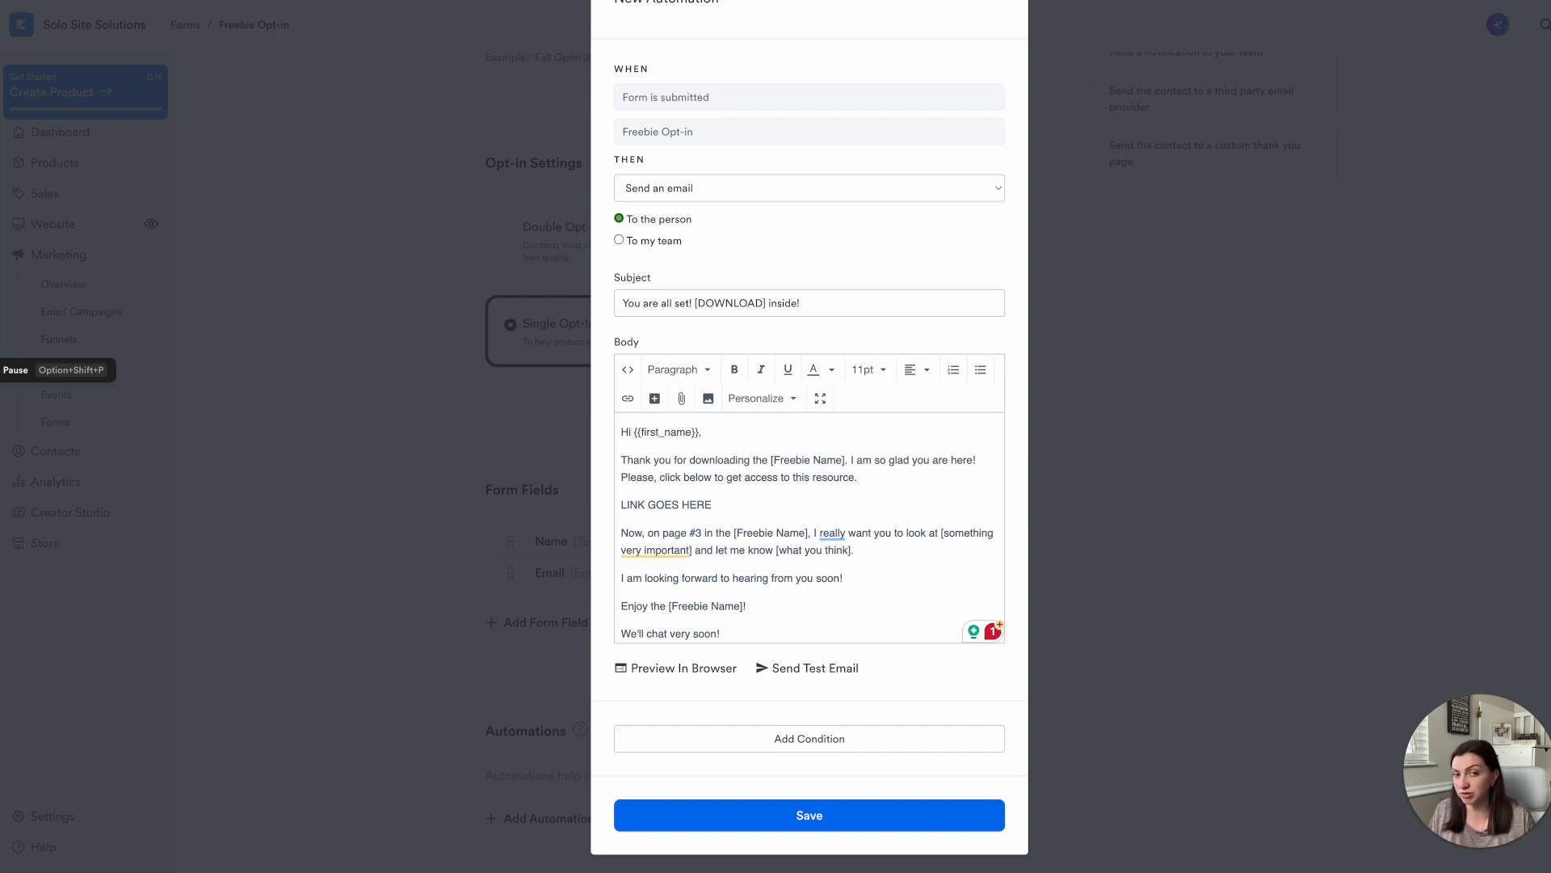
Step: Check the "LINK GOES HERE" placeholder in the email body and save the automation on the Freebie Opt-in form
triple_click(713, 504)
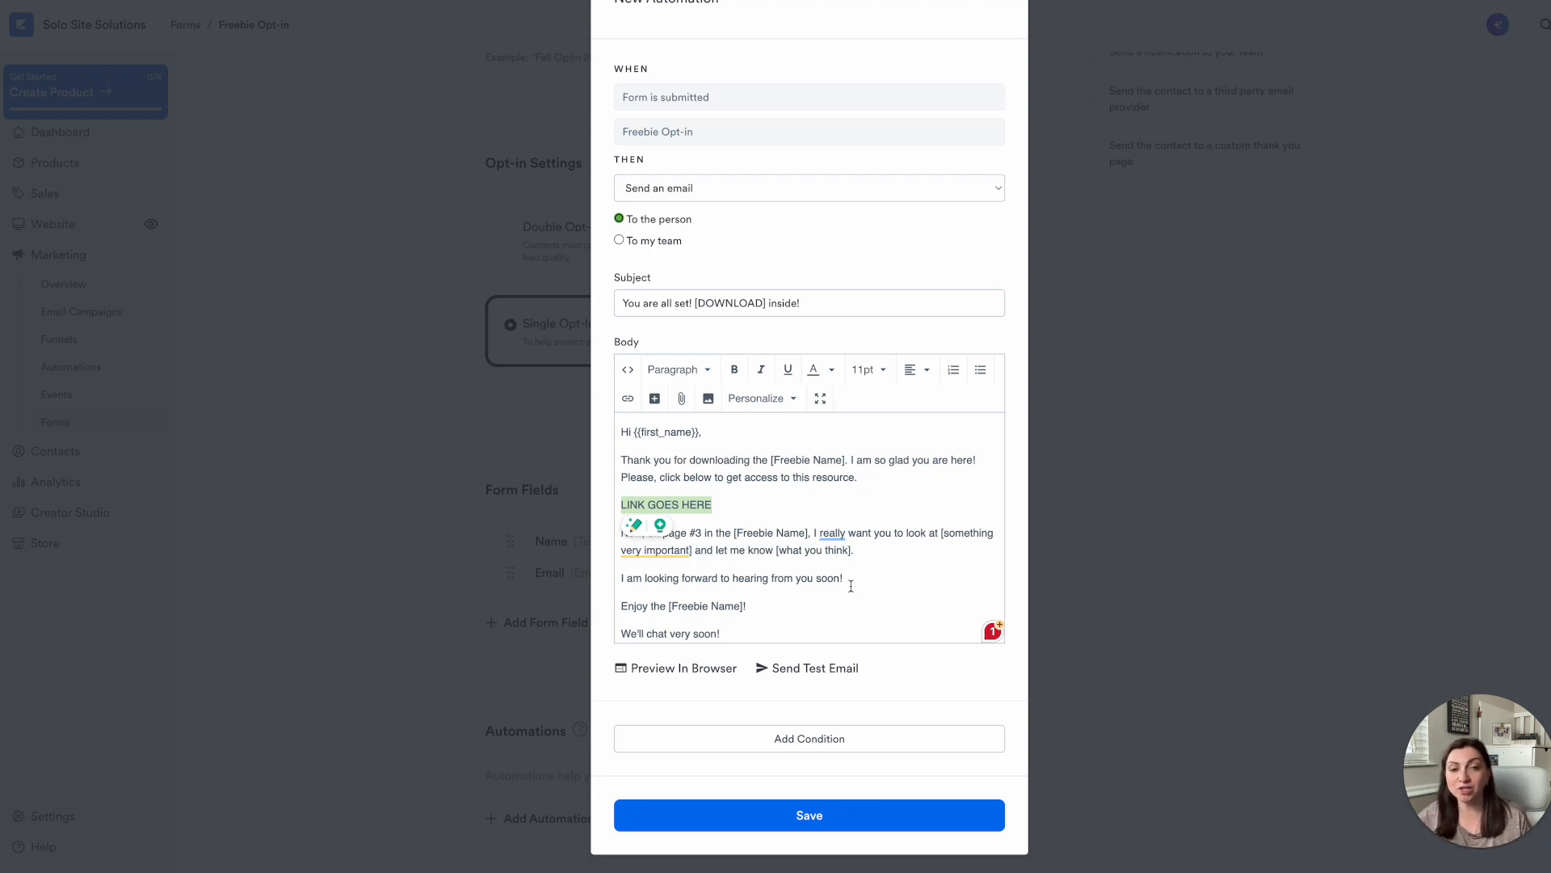
scroll(851, 586, down, 1)
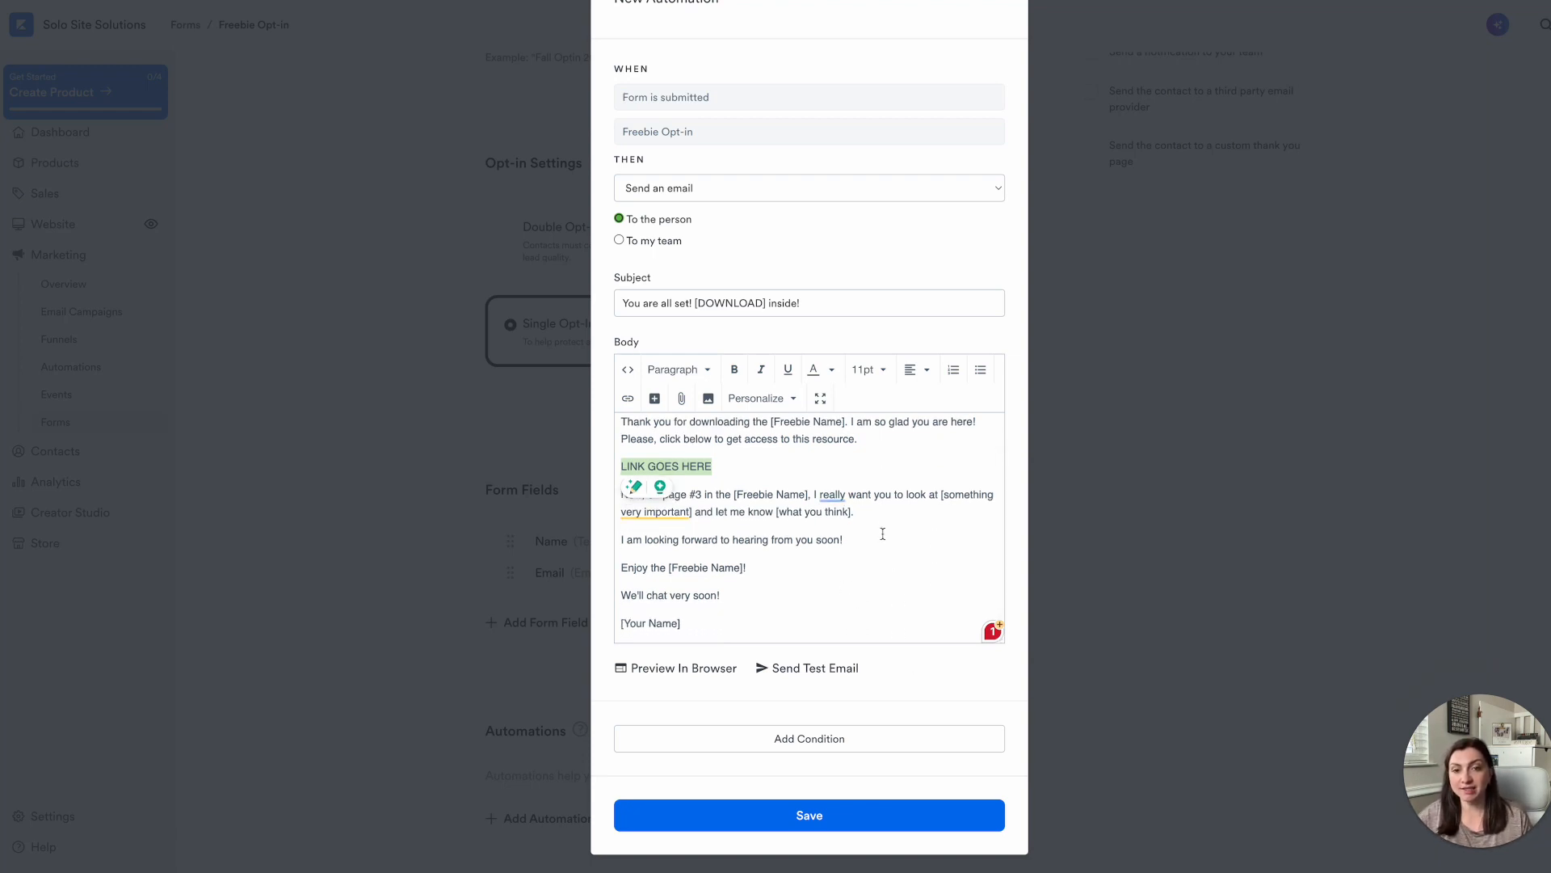
click(889, 822)
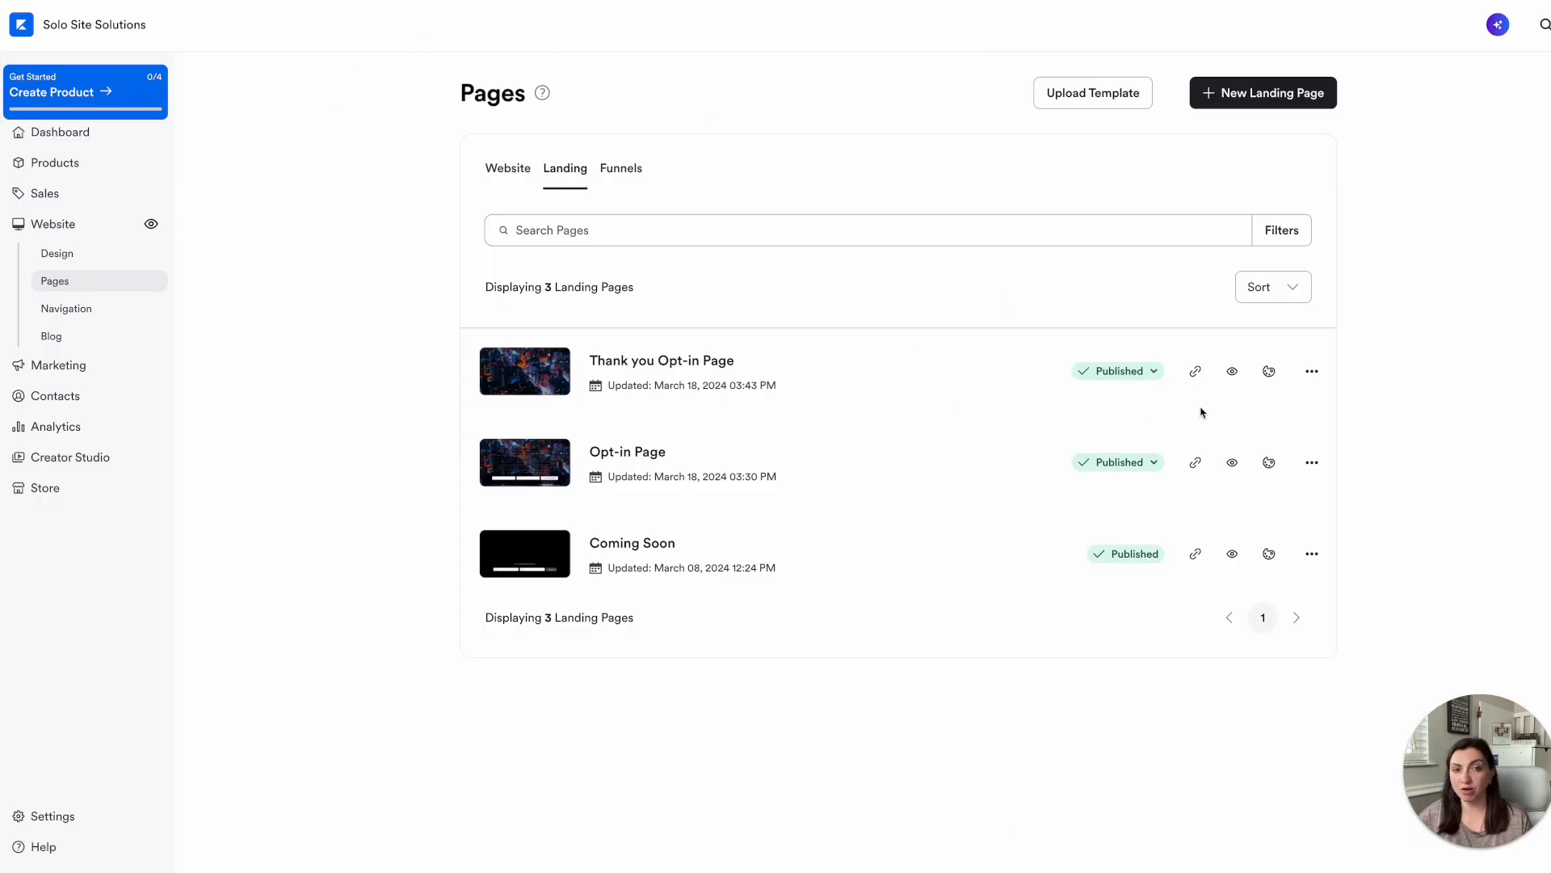
Step: Duplicate the Thank you Opt-in Page landing page and title the copy "Video [Freebie Name]"
click(1311, 371)
click(1221, 478)
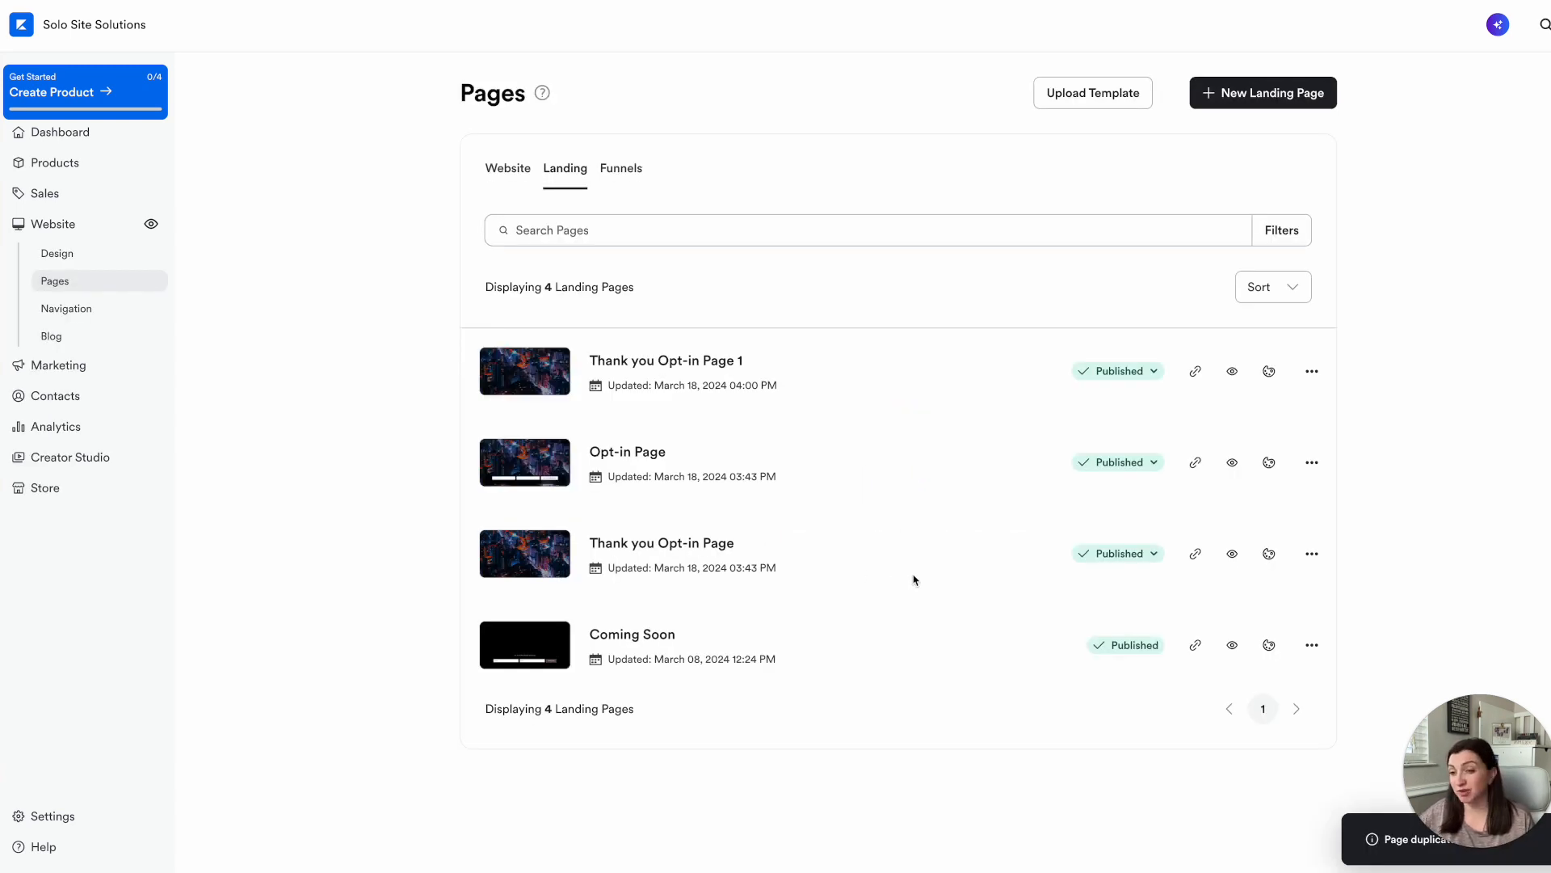
click(1311, 371)
click(1274, 415)
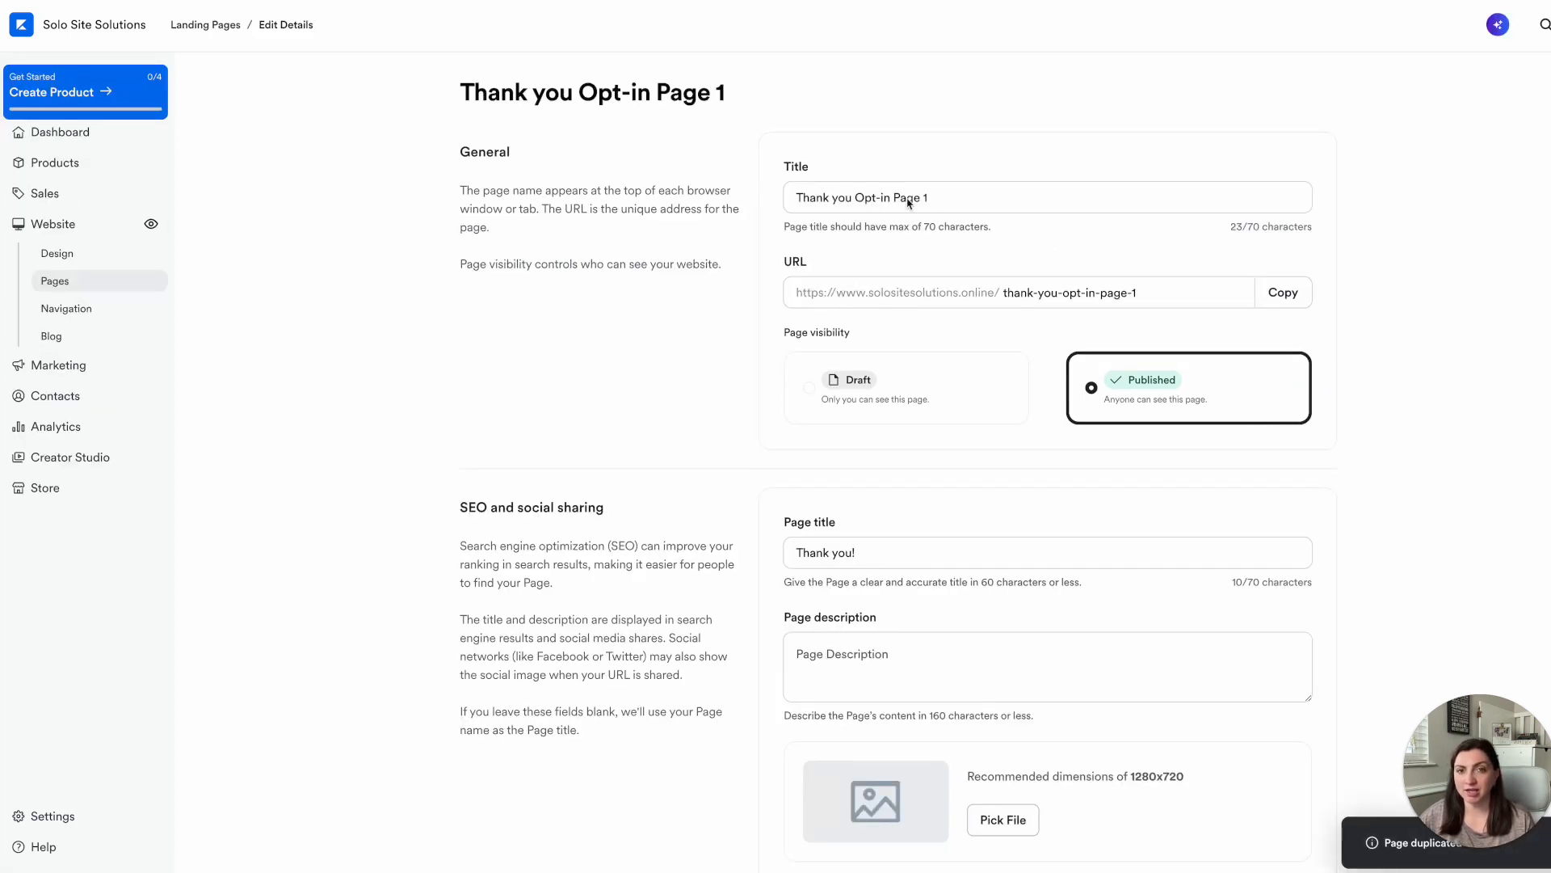
drag(966, 195, 777, 201)
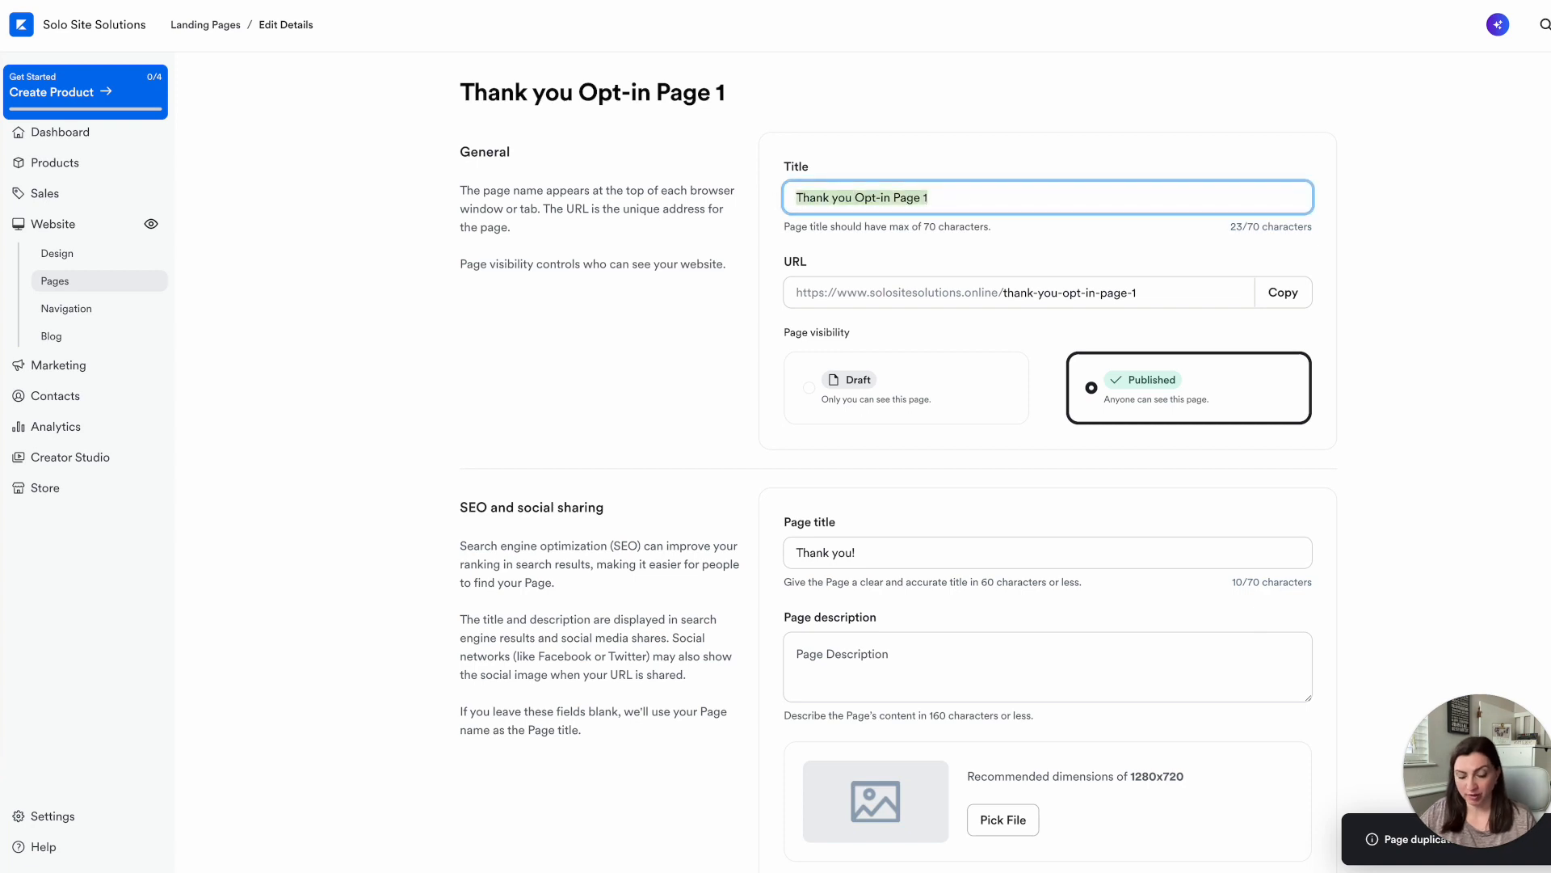
text(Video)
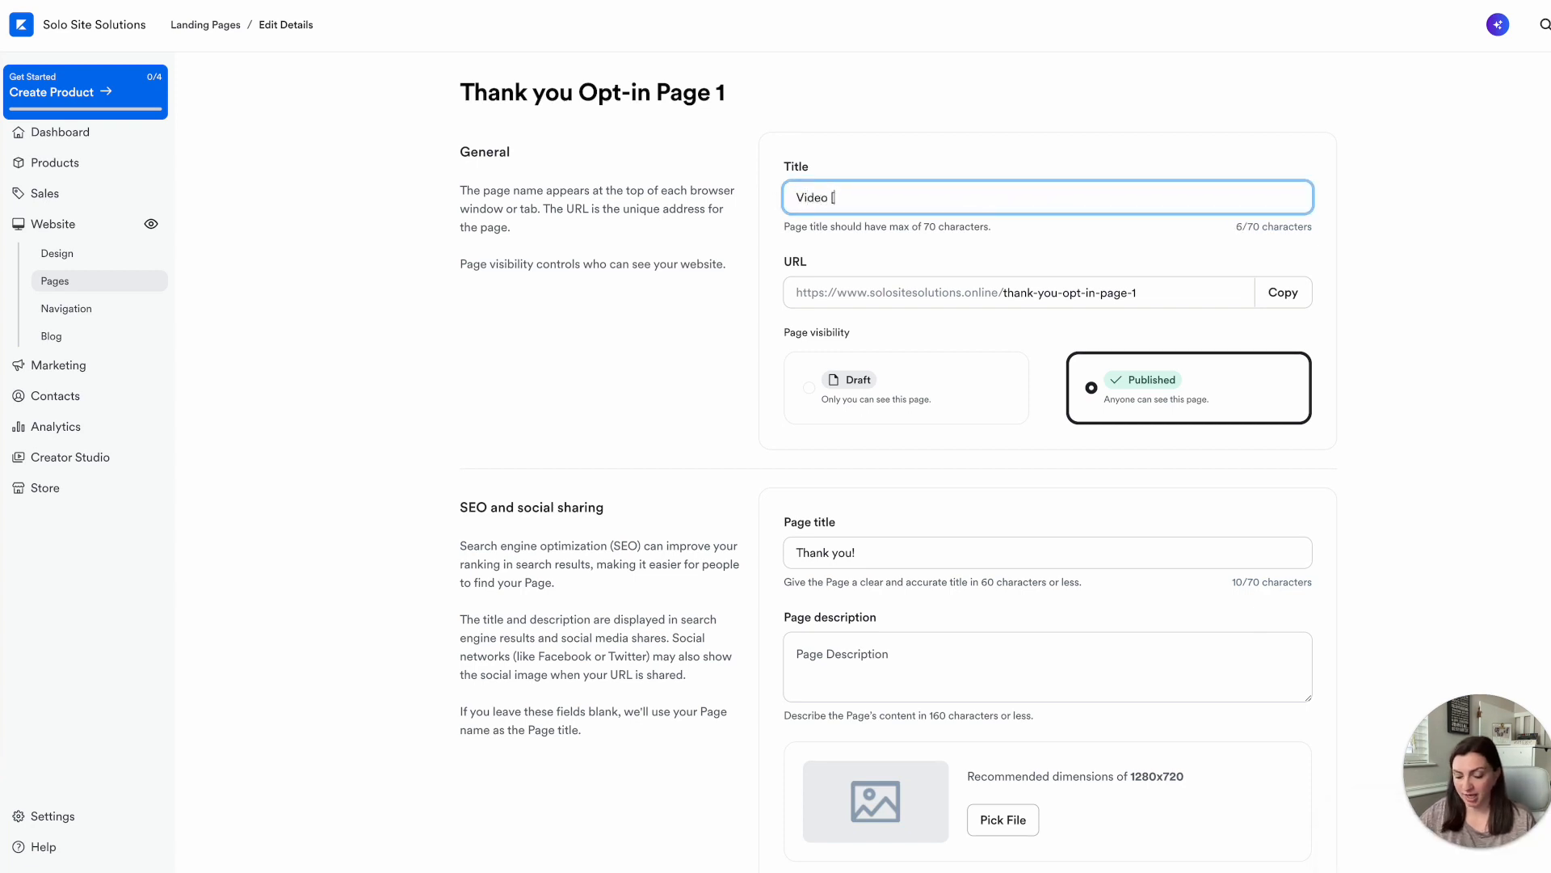
text( [Freebie Name])
Step: Set the duplicated page's URL slug to video-training and its SEO page title to "Training", and save the details
triple_click(1115, 293)
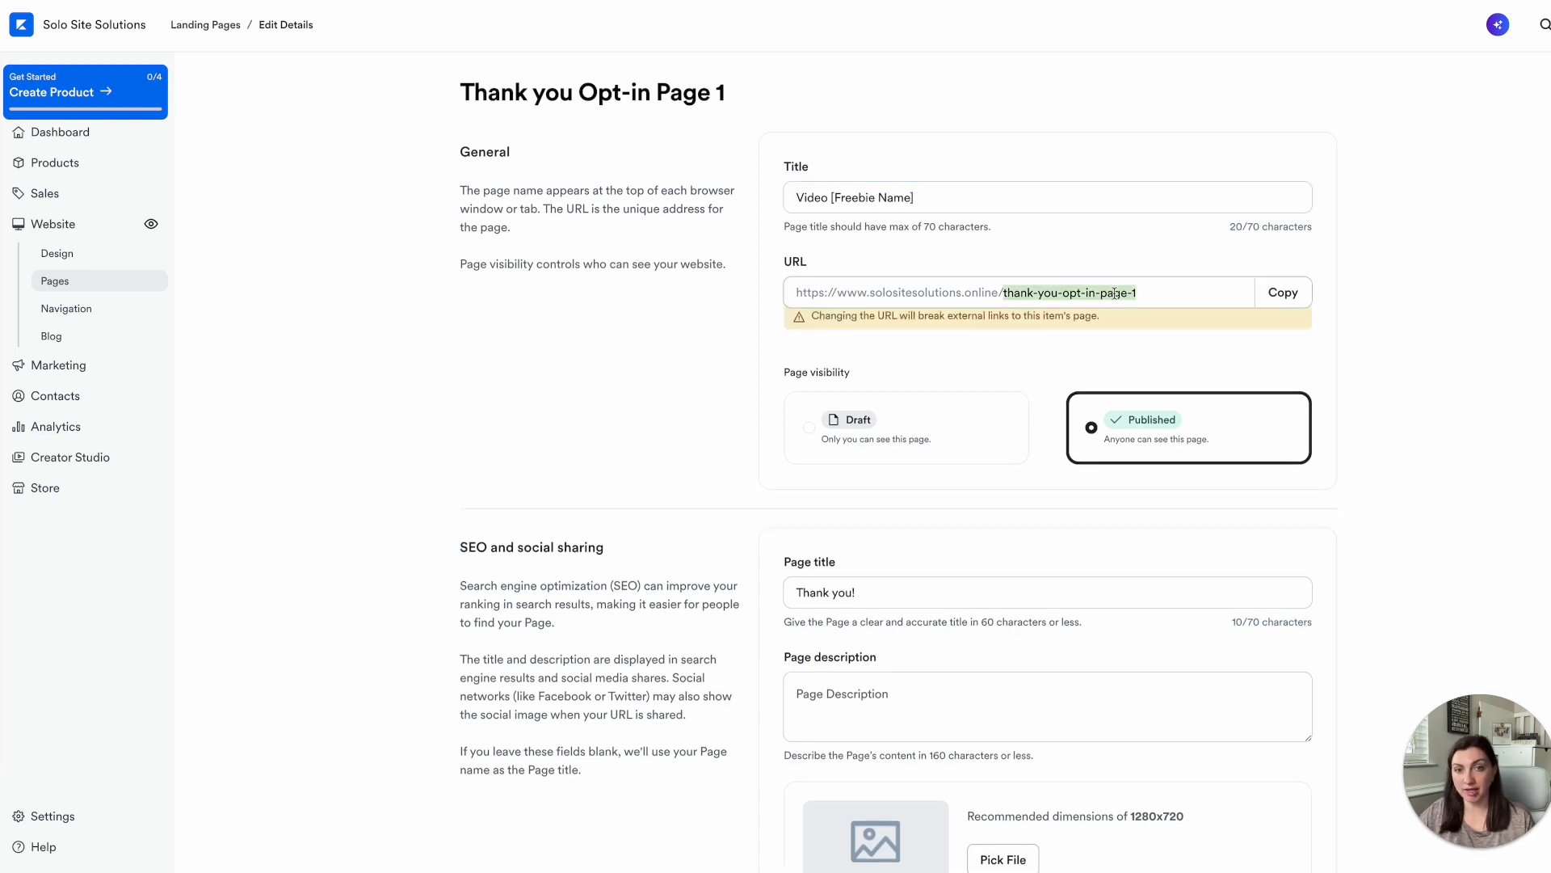
text(video-)
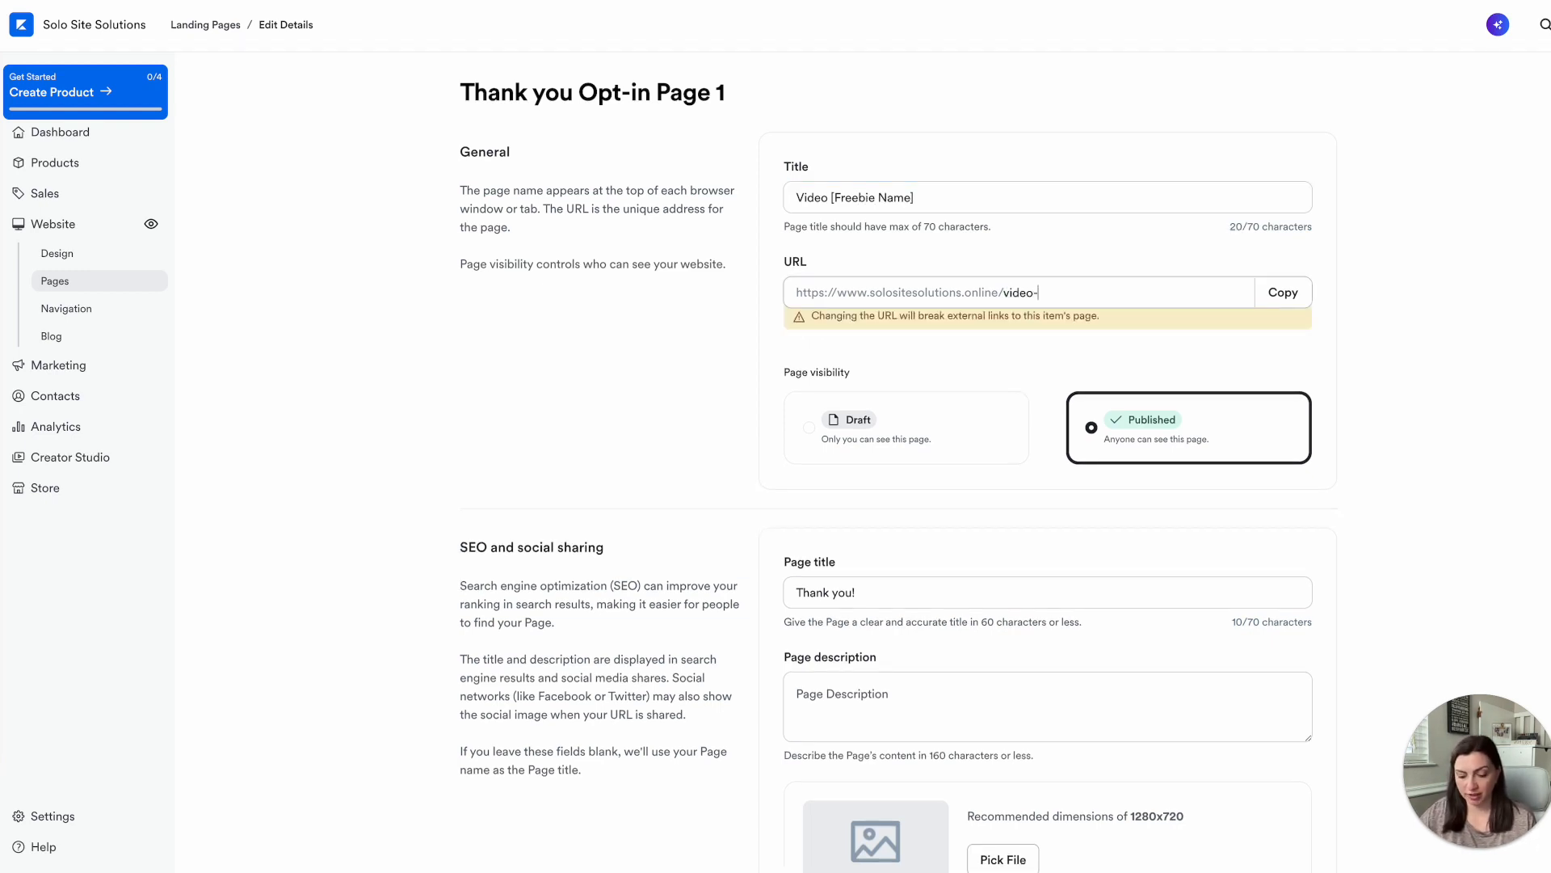
text(training)
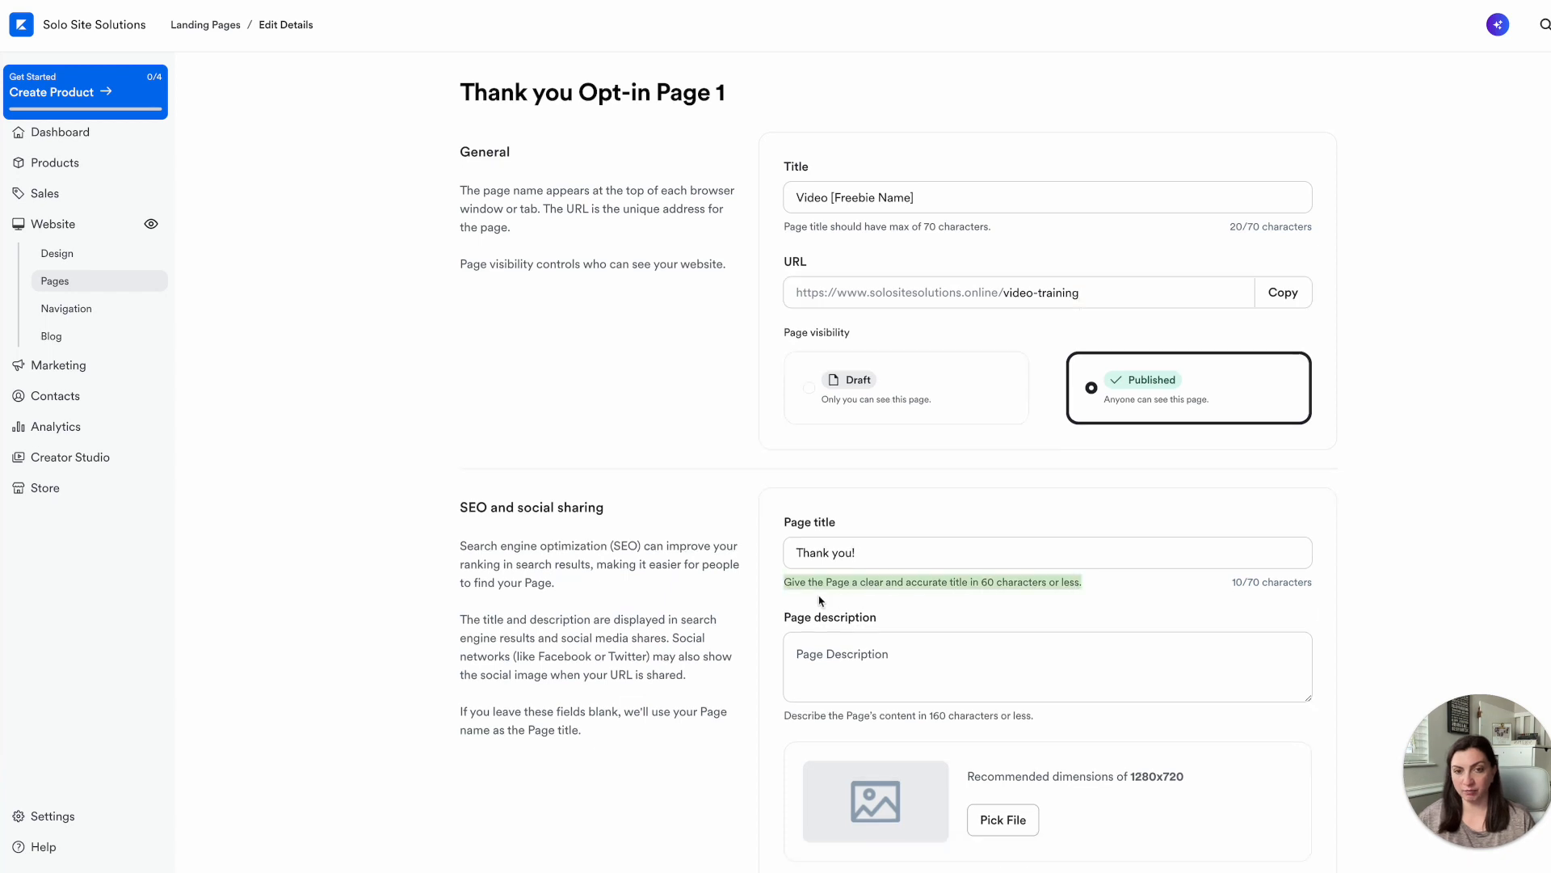
drag(876, 551, 748, 555)
text(Training)
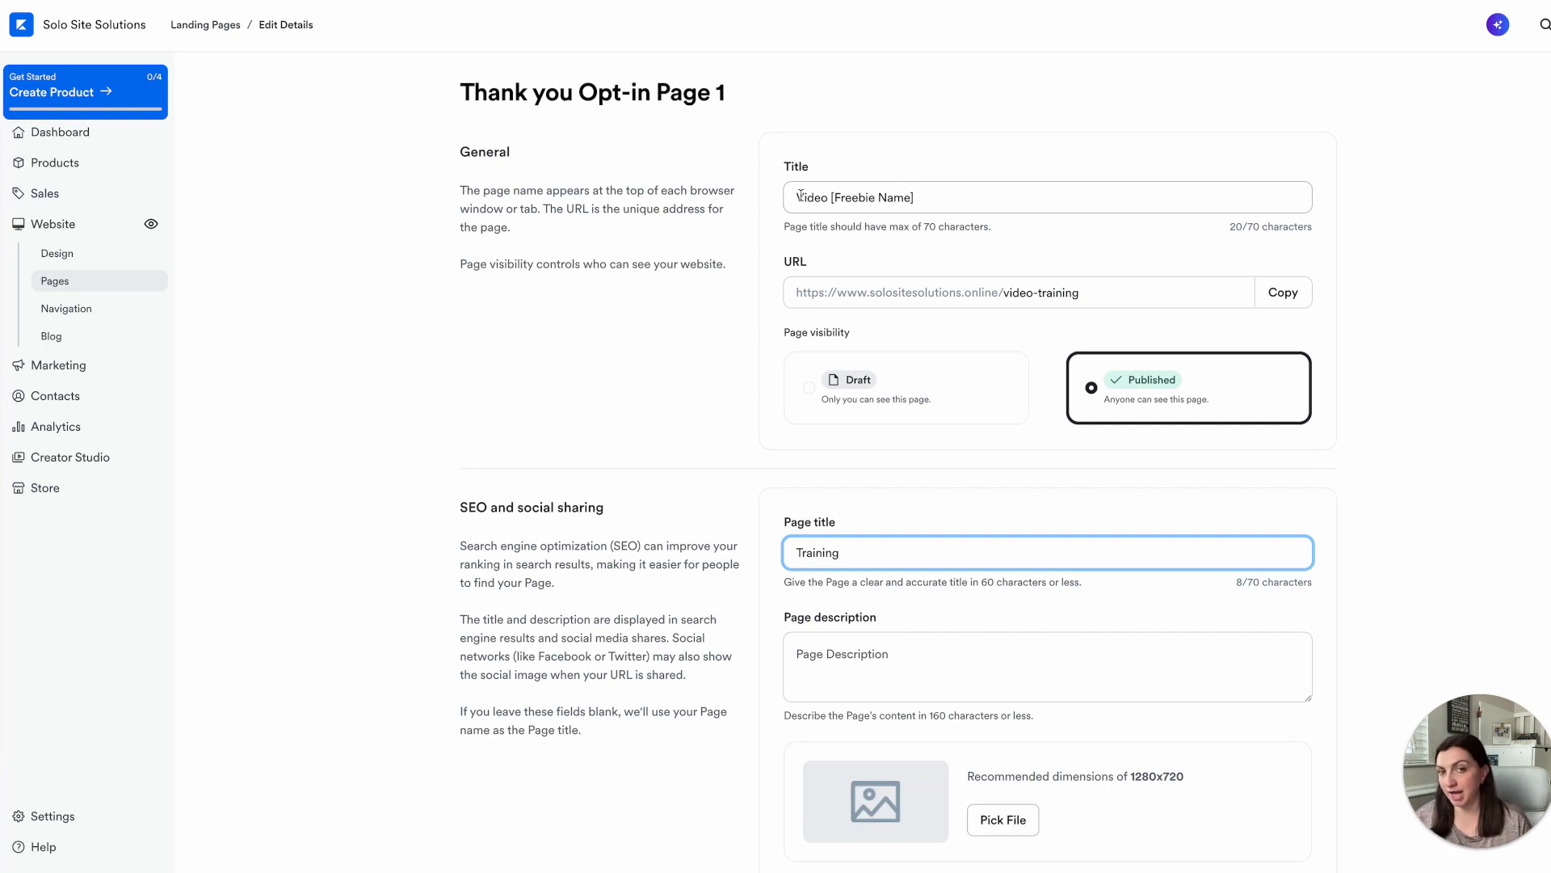
drag(929, 195, 804, 198)
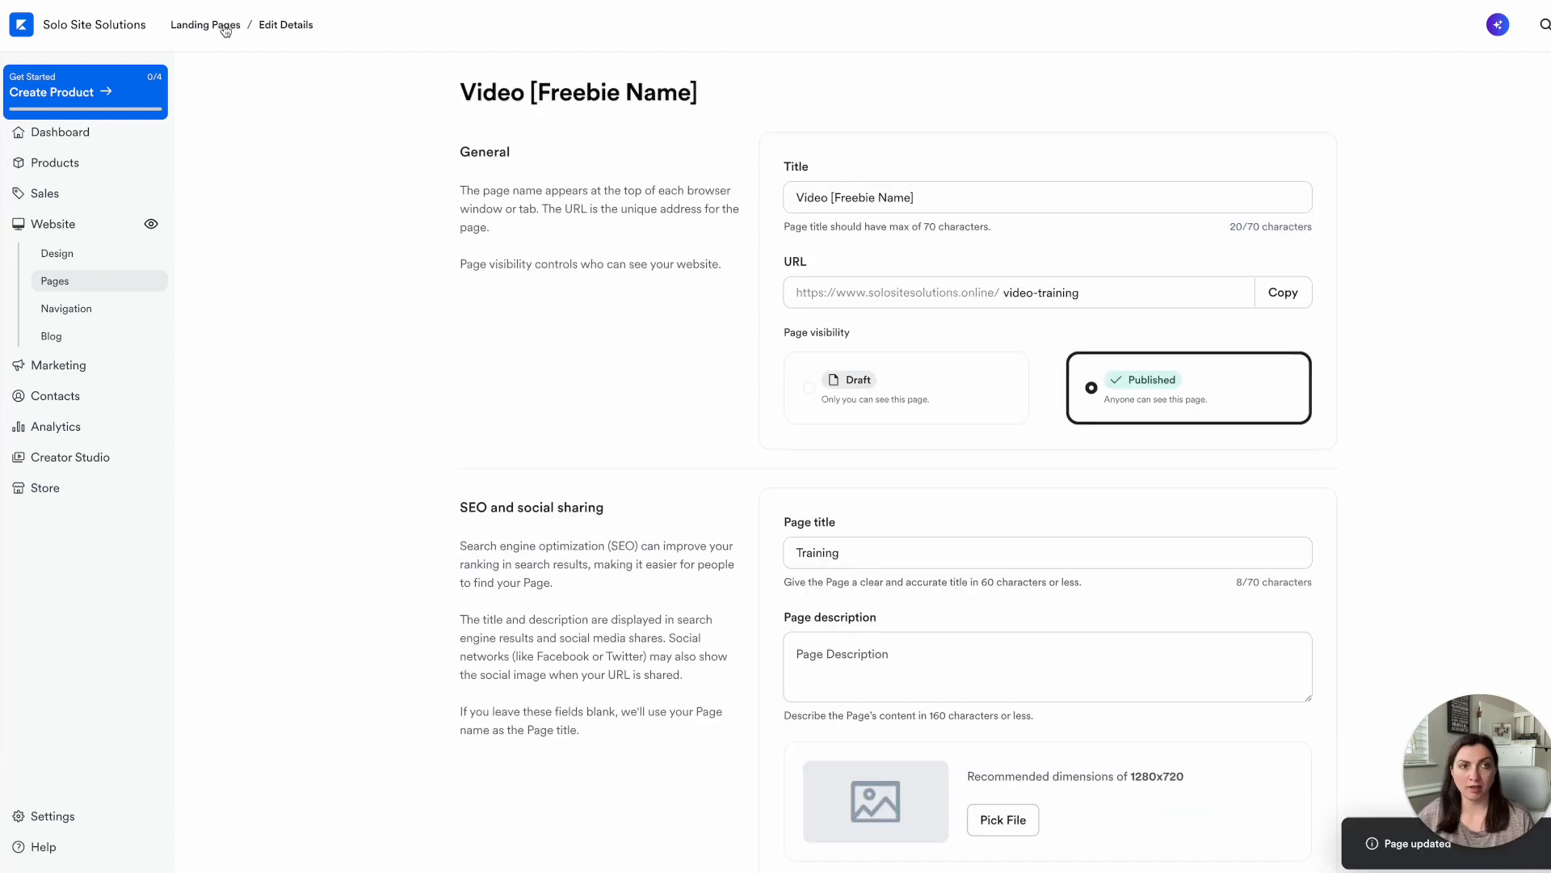
Step: In the Video [Freebie Name] page's text block, change the heading to "Enjoy the video!" and delete the numbered list below it
click(226, 30)
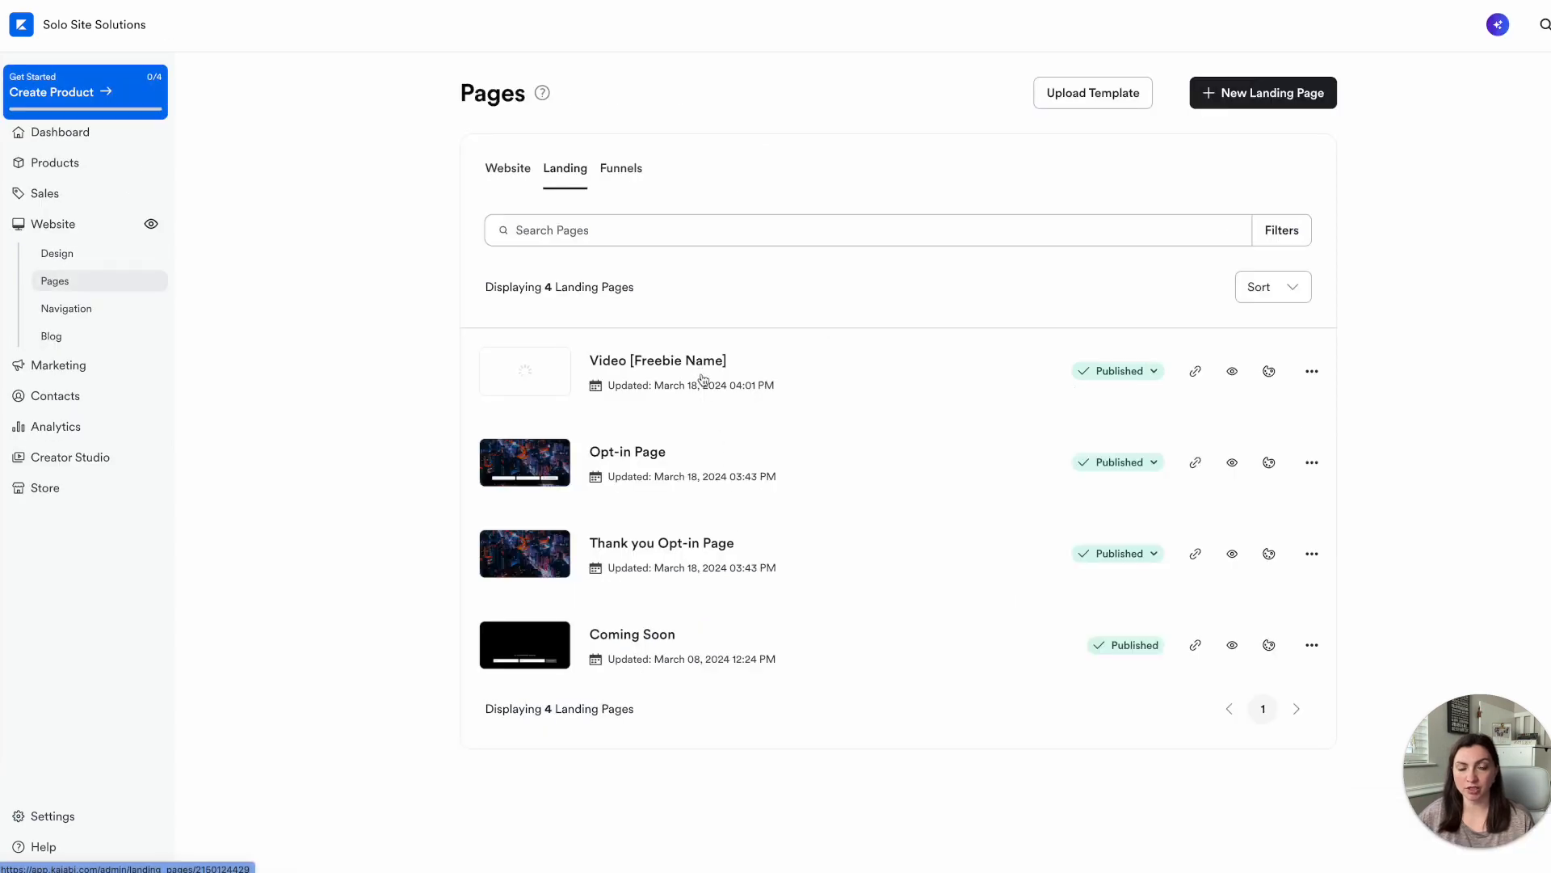
click(849, 464)
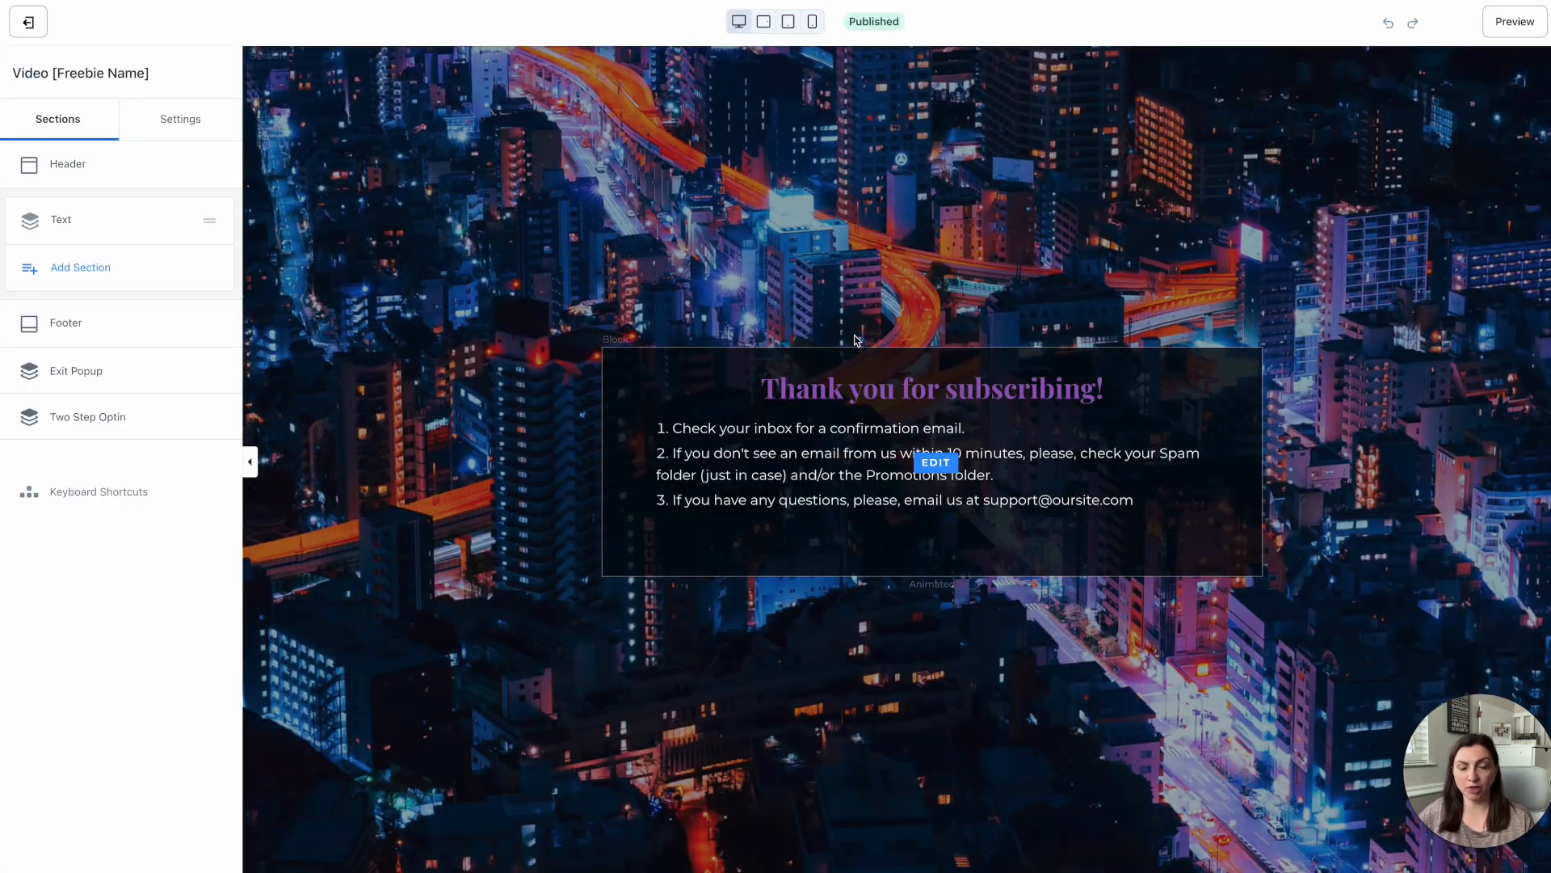
click(844, 388)
drag(23, 330, 174, 371)
text(Enjoy the)
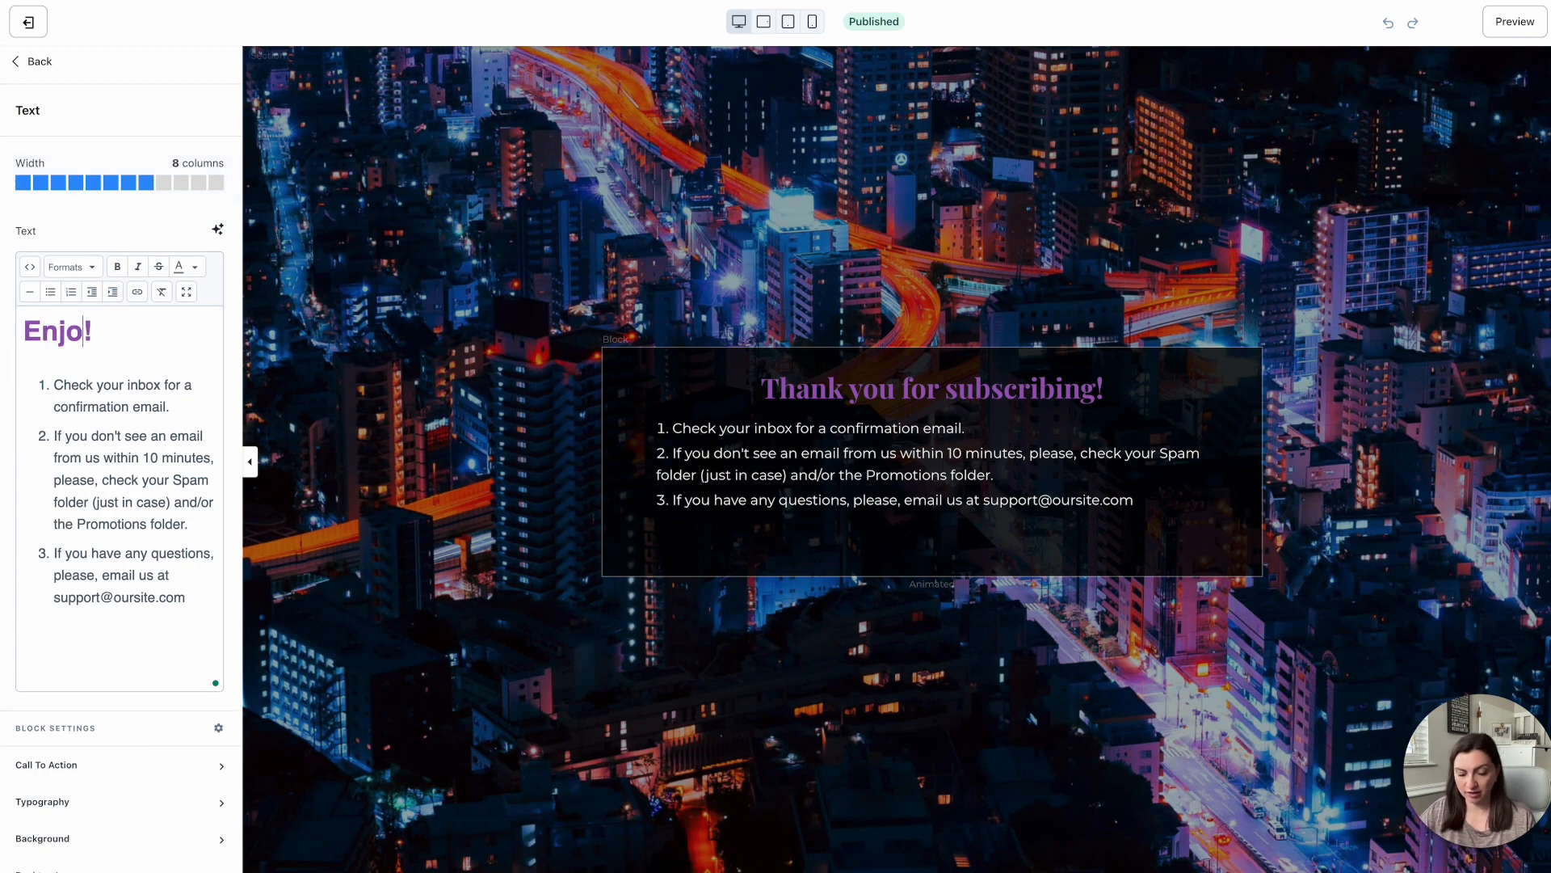
text( video)
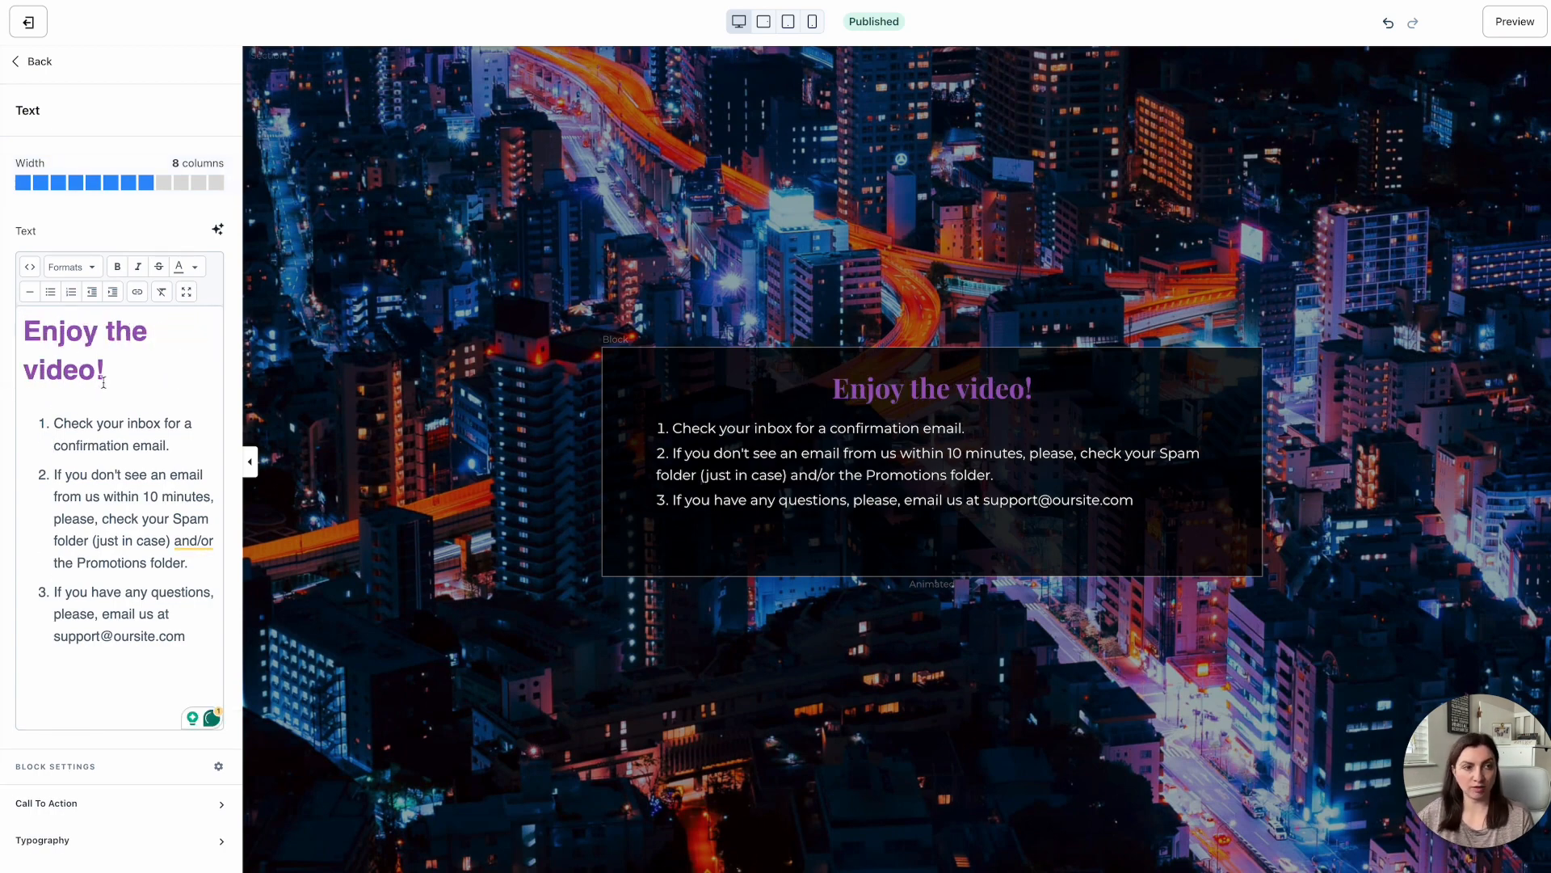
drag(113, 552, 194, 650)
key(BackSpace)
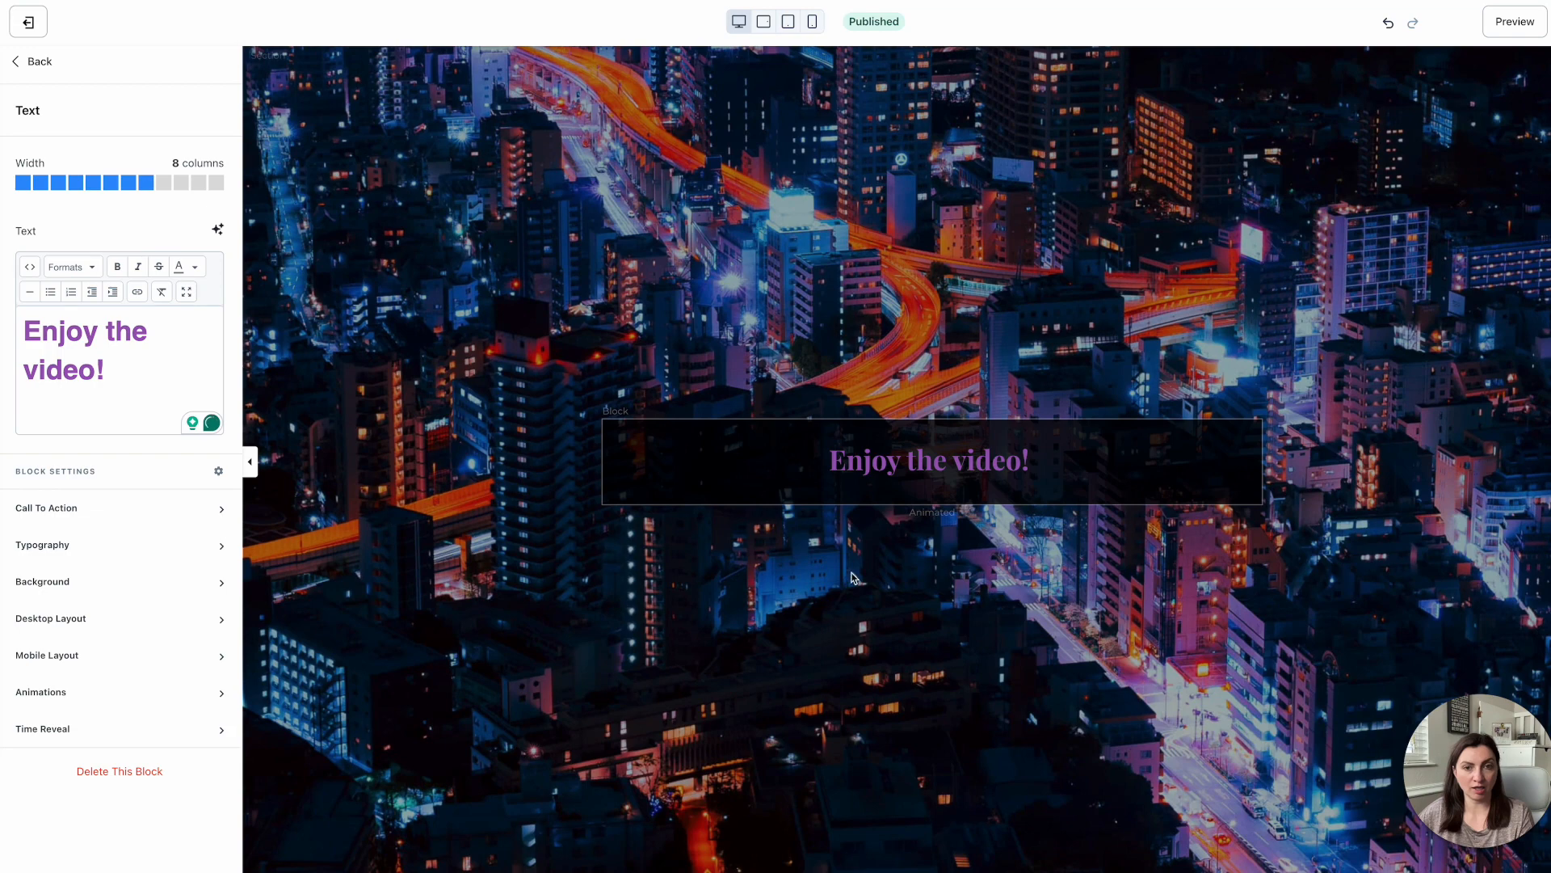
Step: Add a Video block below the heading text and give it the laptop video and a matching thumbnail image
click(32, 62)
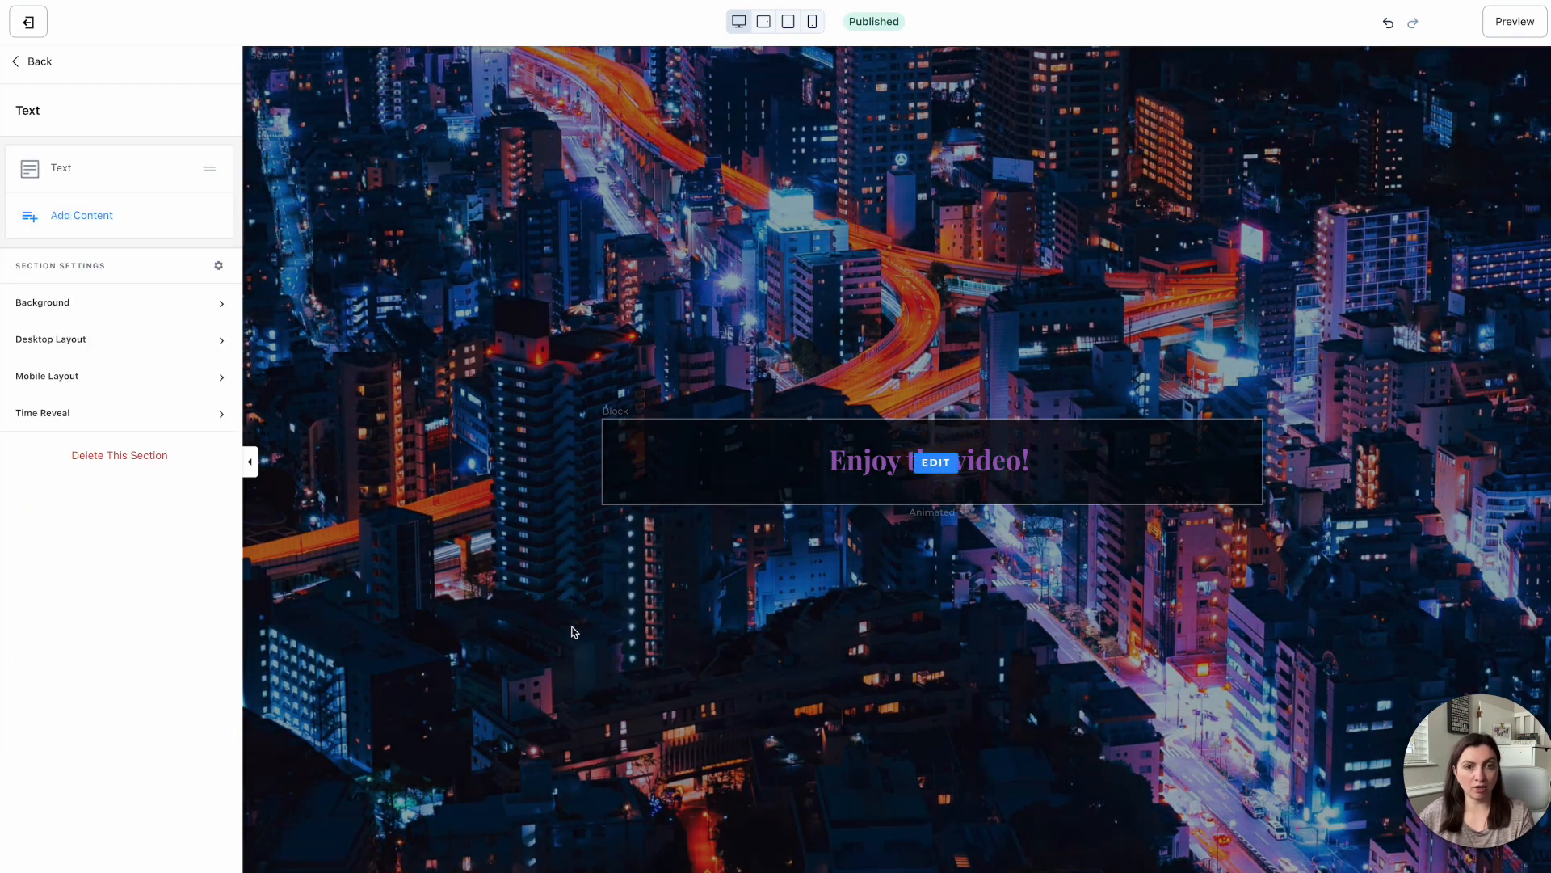
click(93, 219)
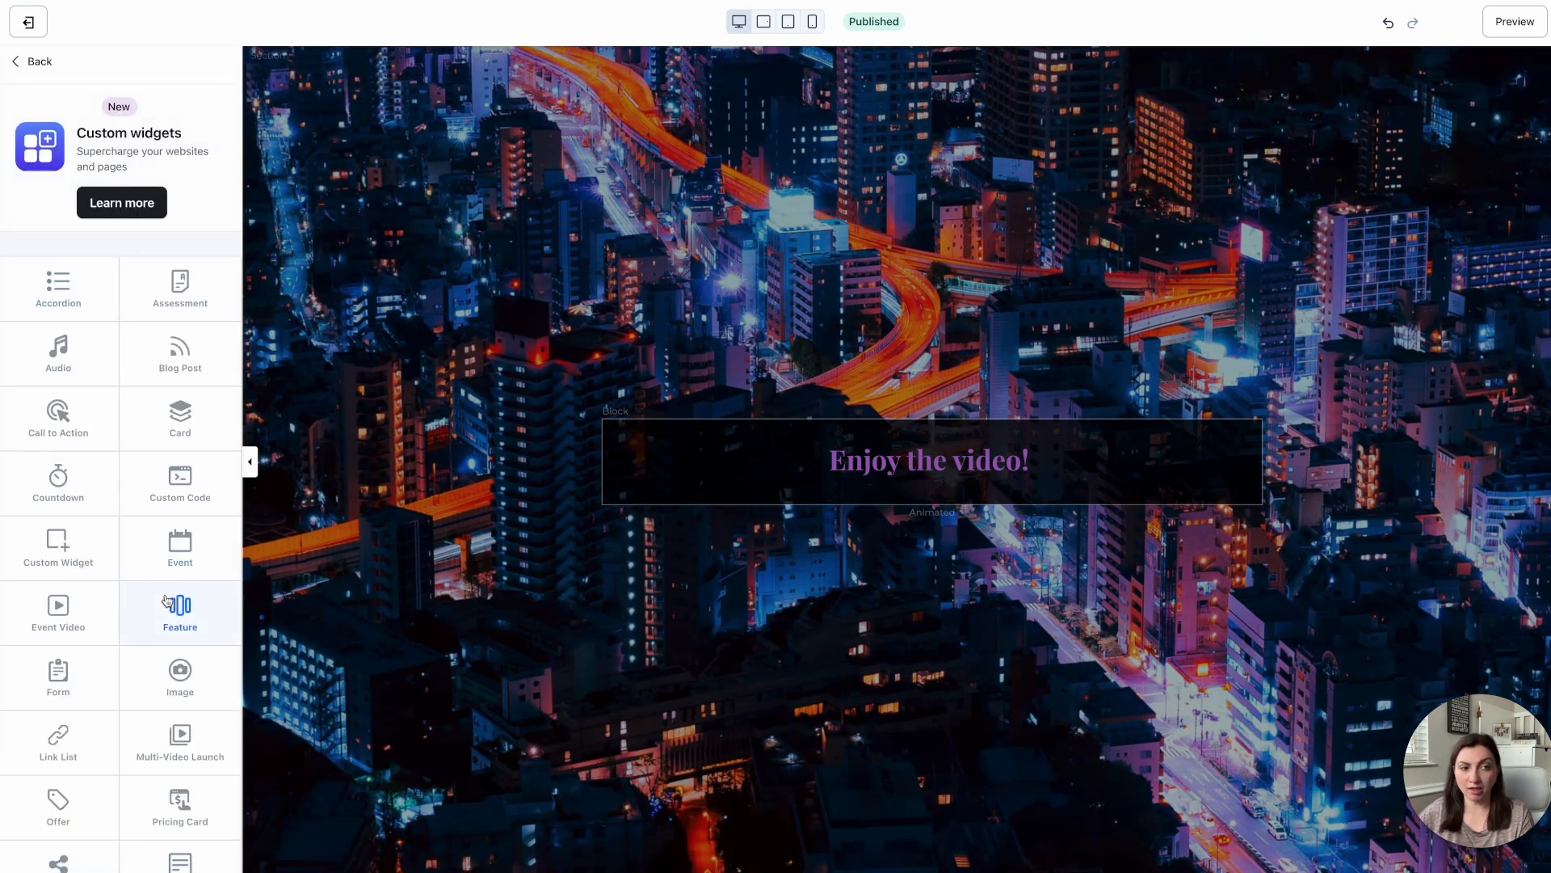
scroll(167, 599, down, 1)
click(60, 840)
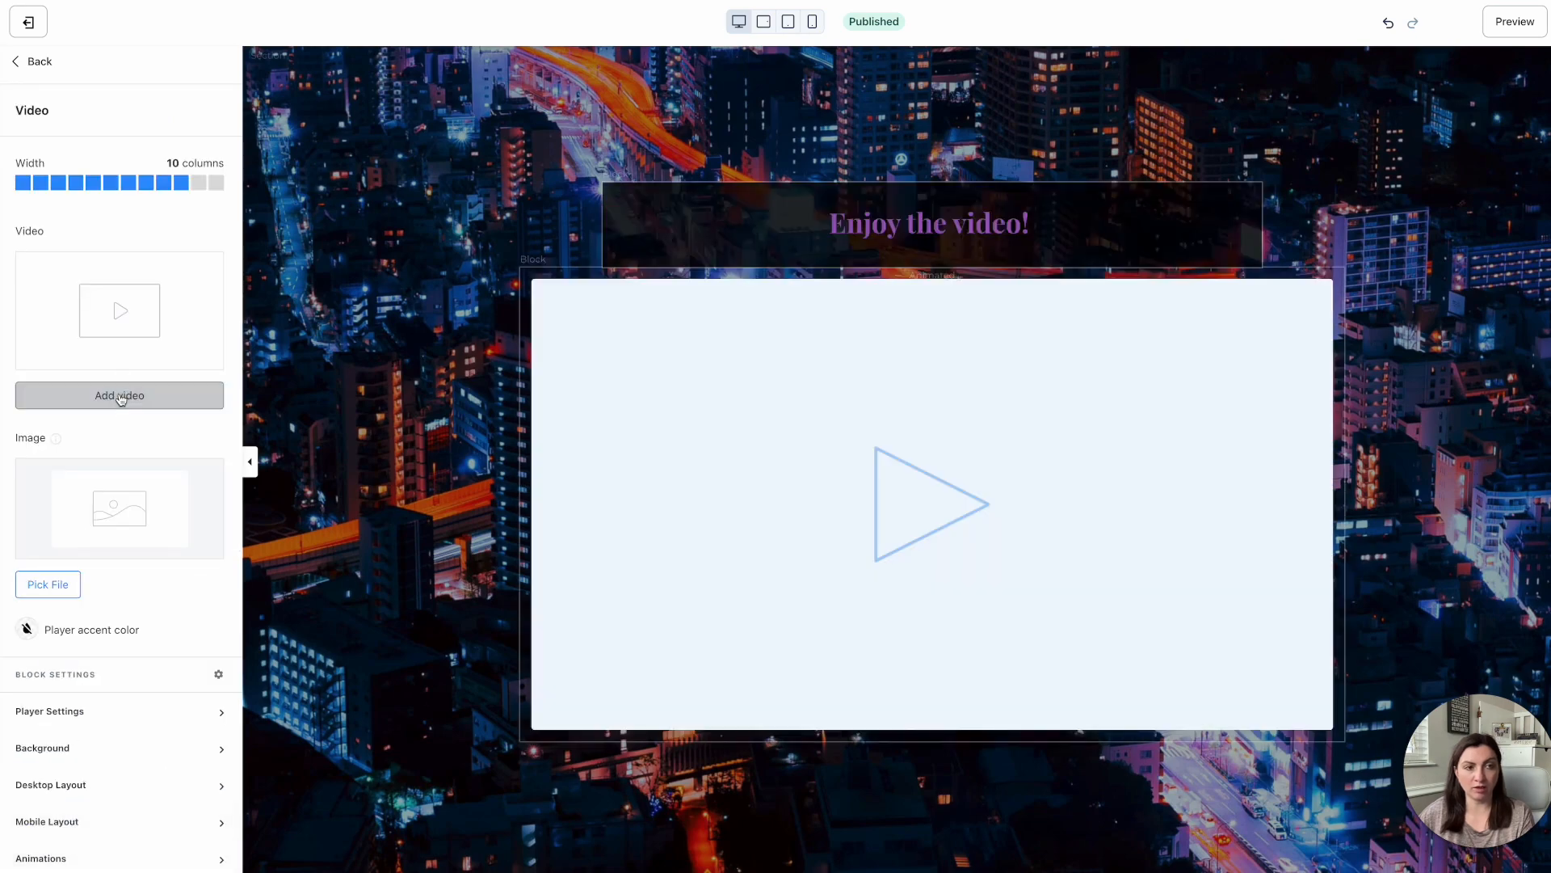
click(119, 396)
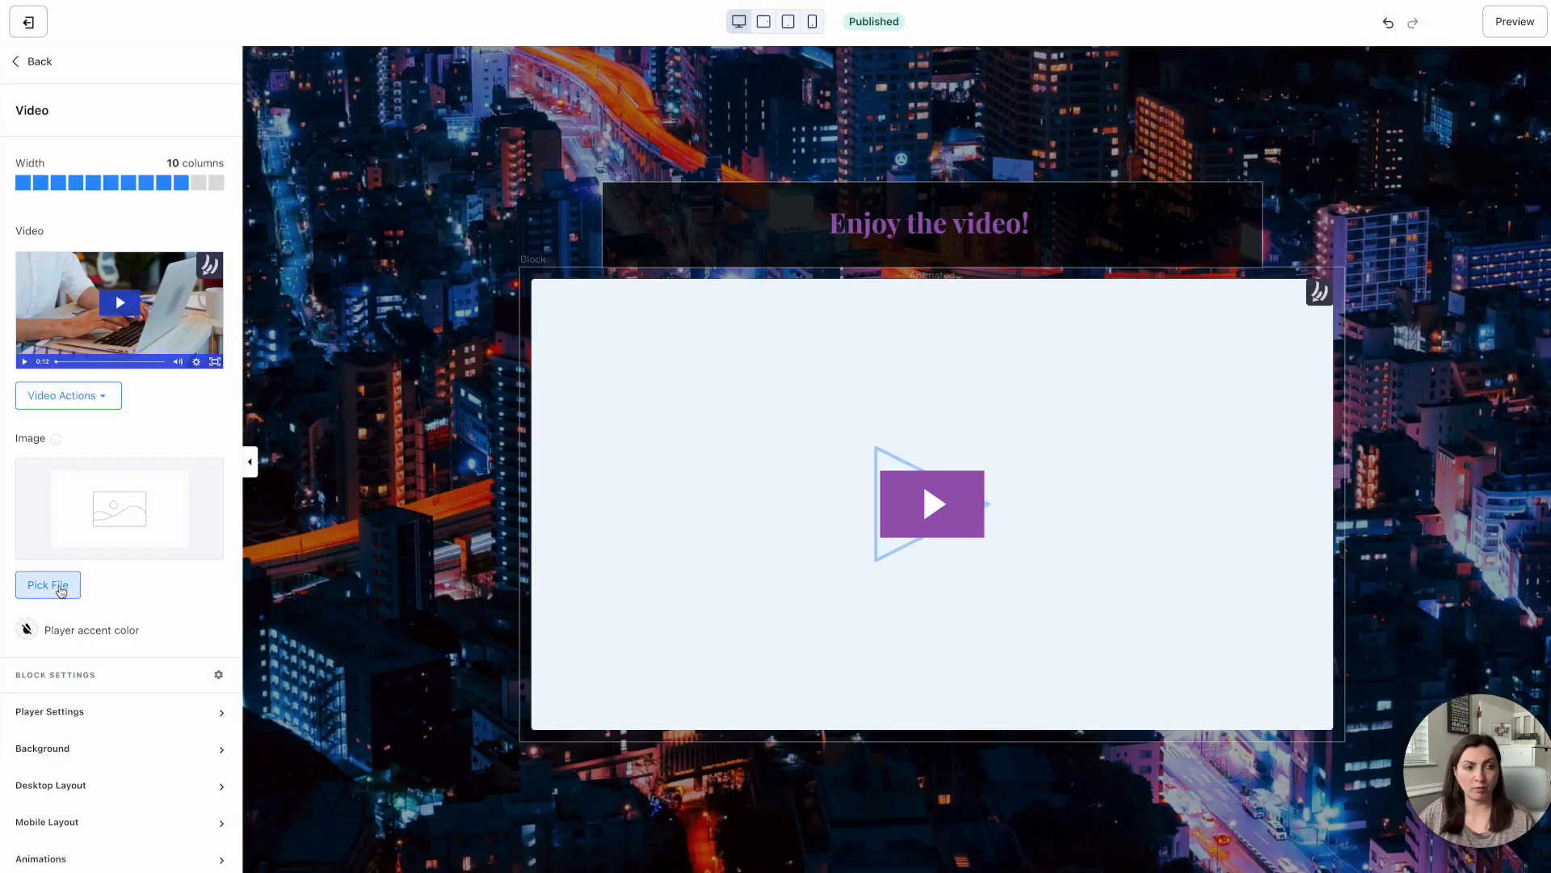
click(56, 587)
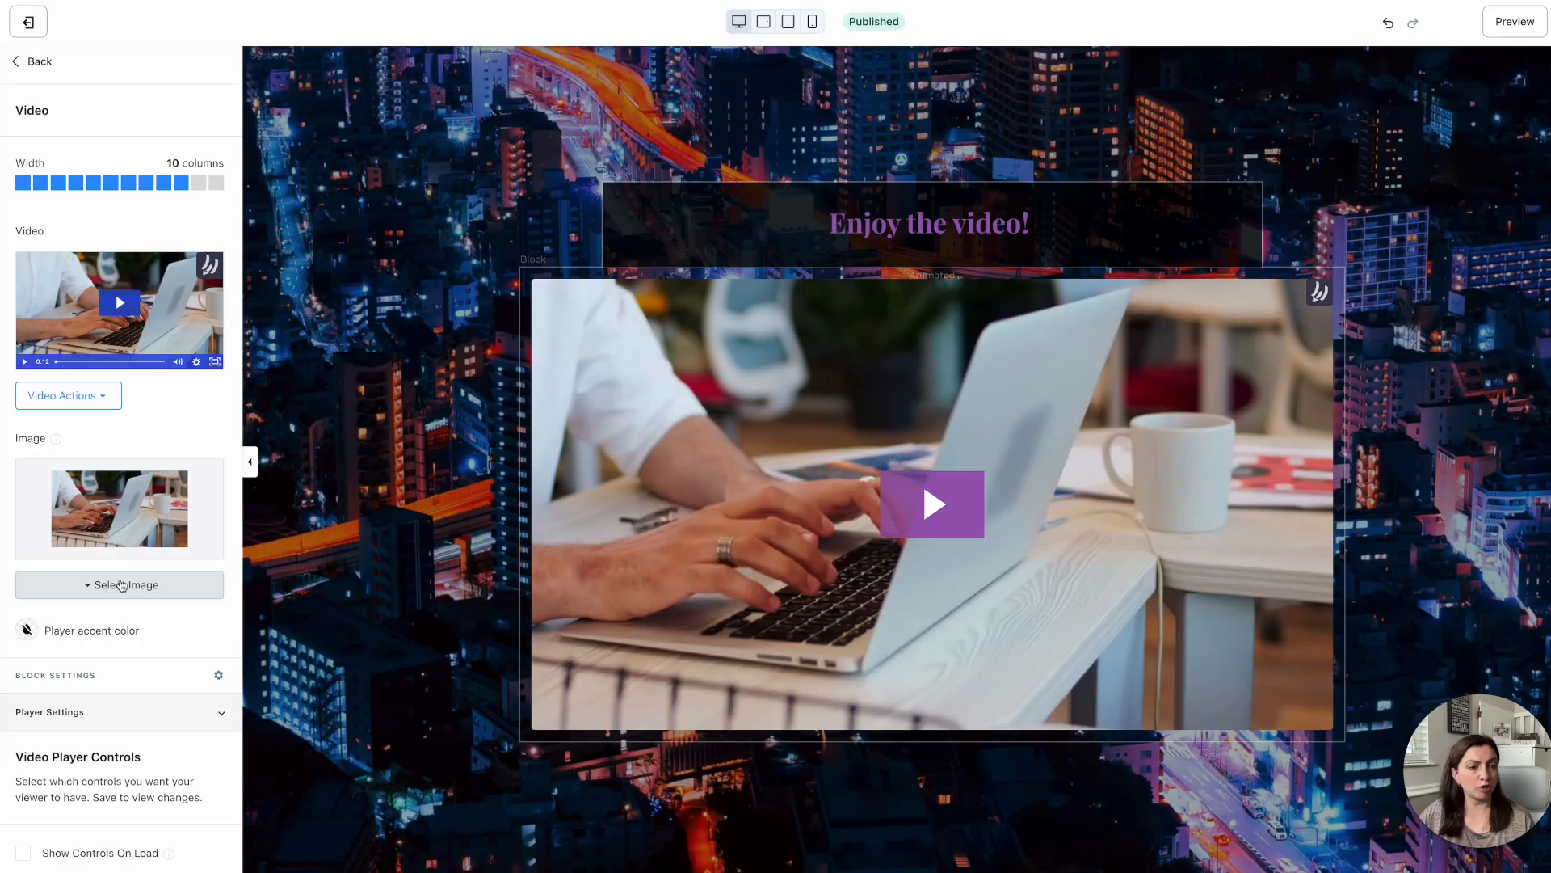
Step: Enable controls on load, autoplay, full screen, the small play button and video settings for the video player, and return to the landing pages
scroll(121, 584, down, 6)
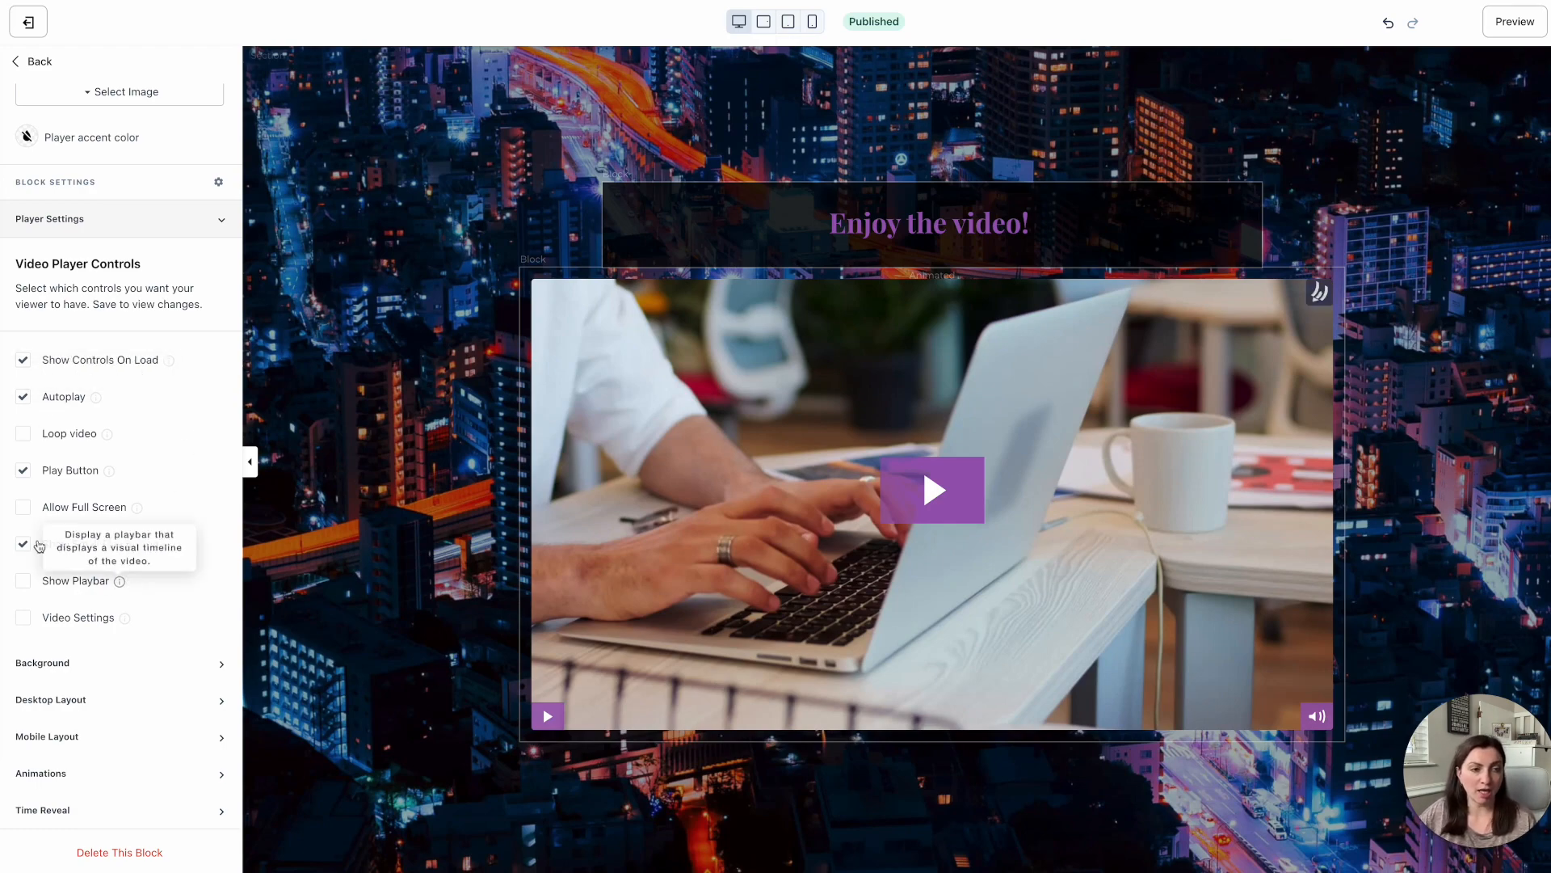
click(24, 507)
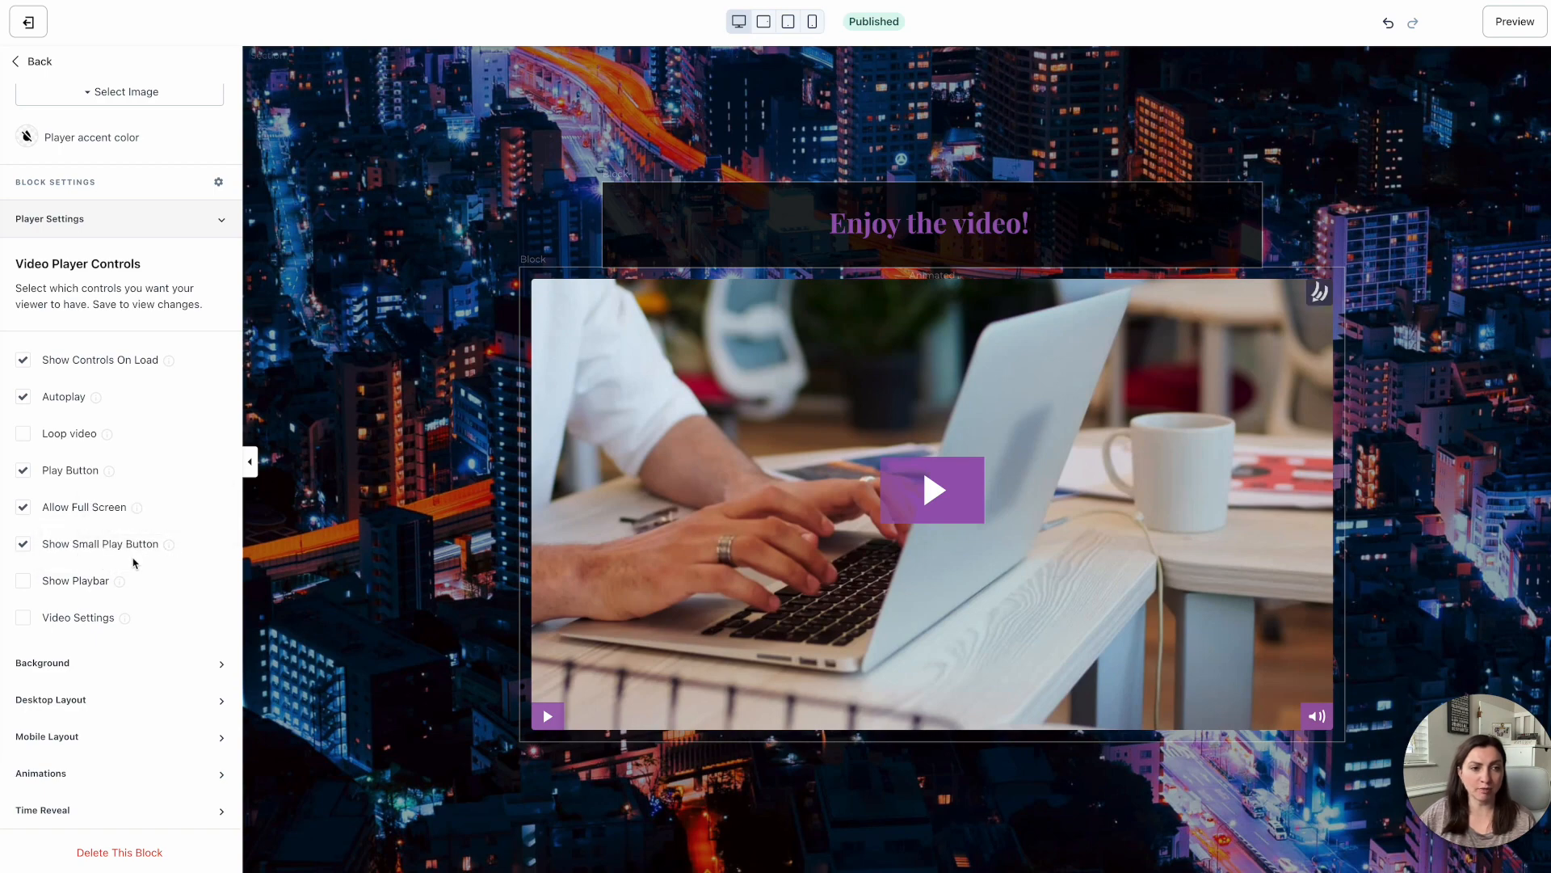
click(24, 583)
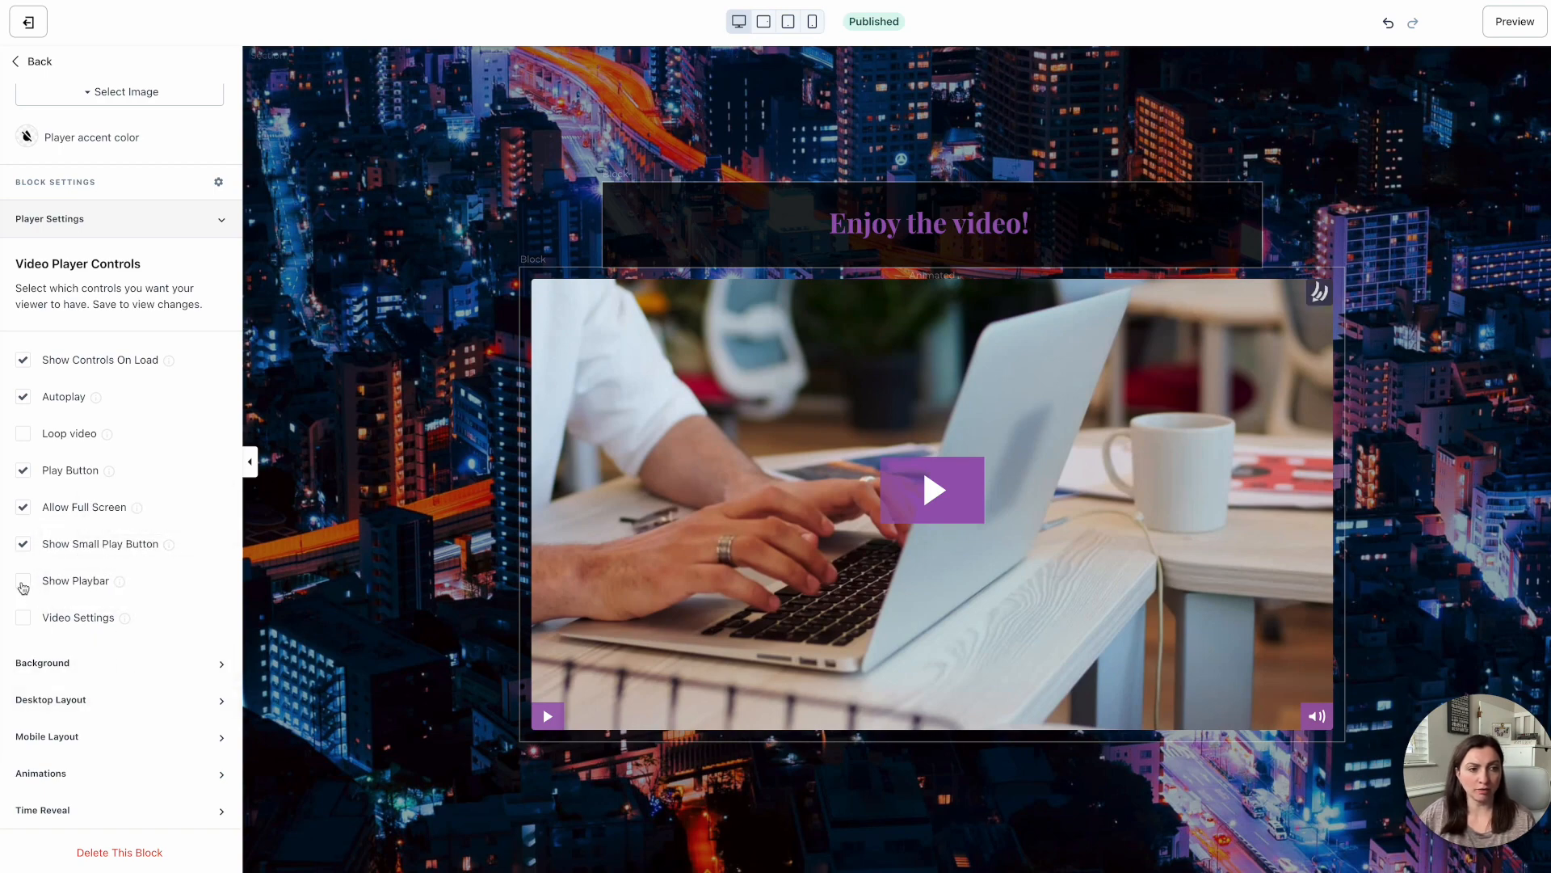
click(23, 619)
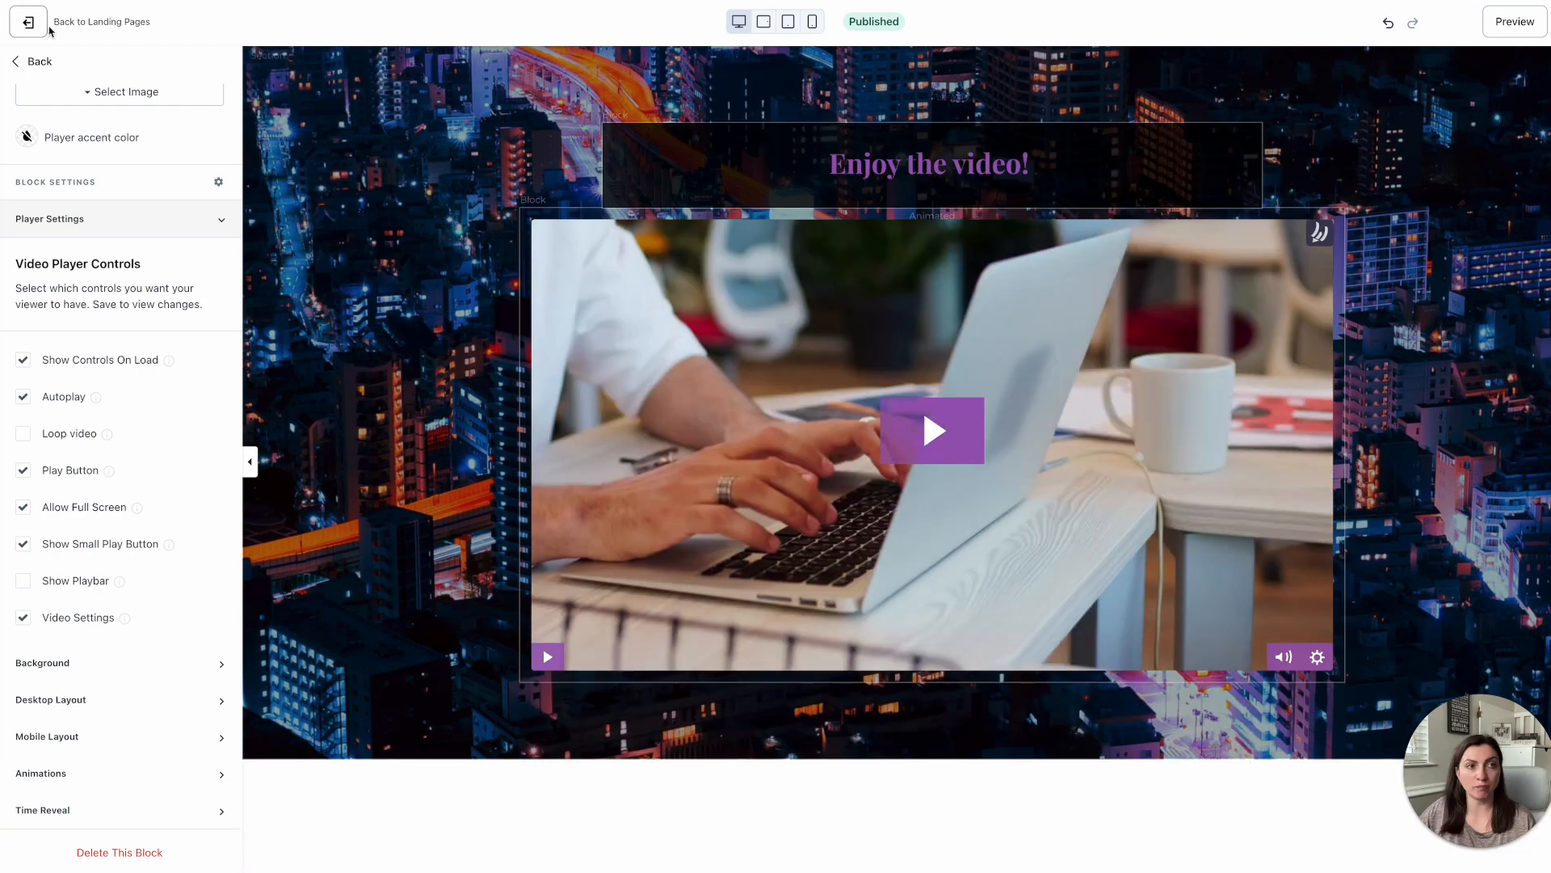
click(32, 26)
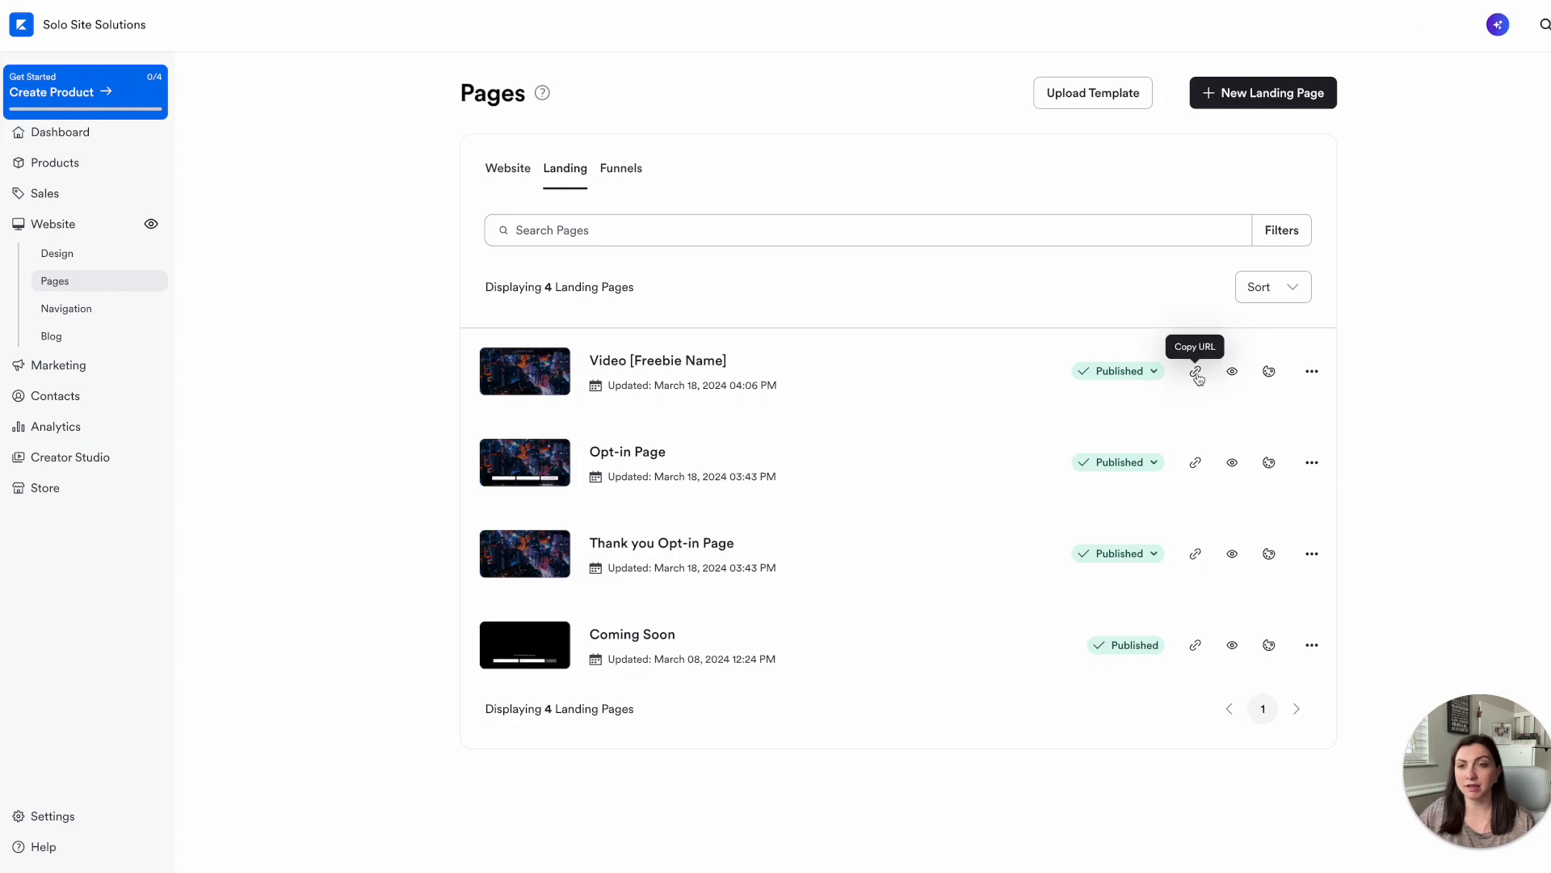
Step: Link the "LINK GOES HERE" text in the Freebie Opt-in automation email to the Video [Freebie Name] page's URL and save the automation
click(1196, 372)
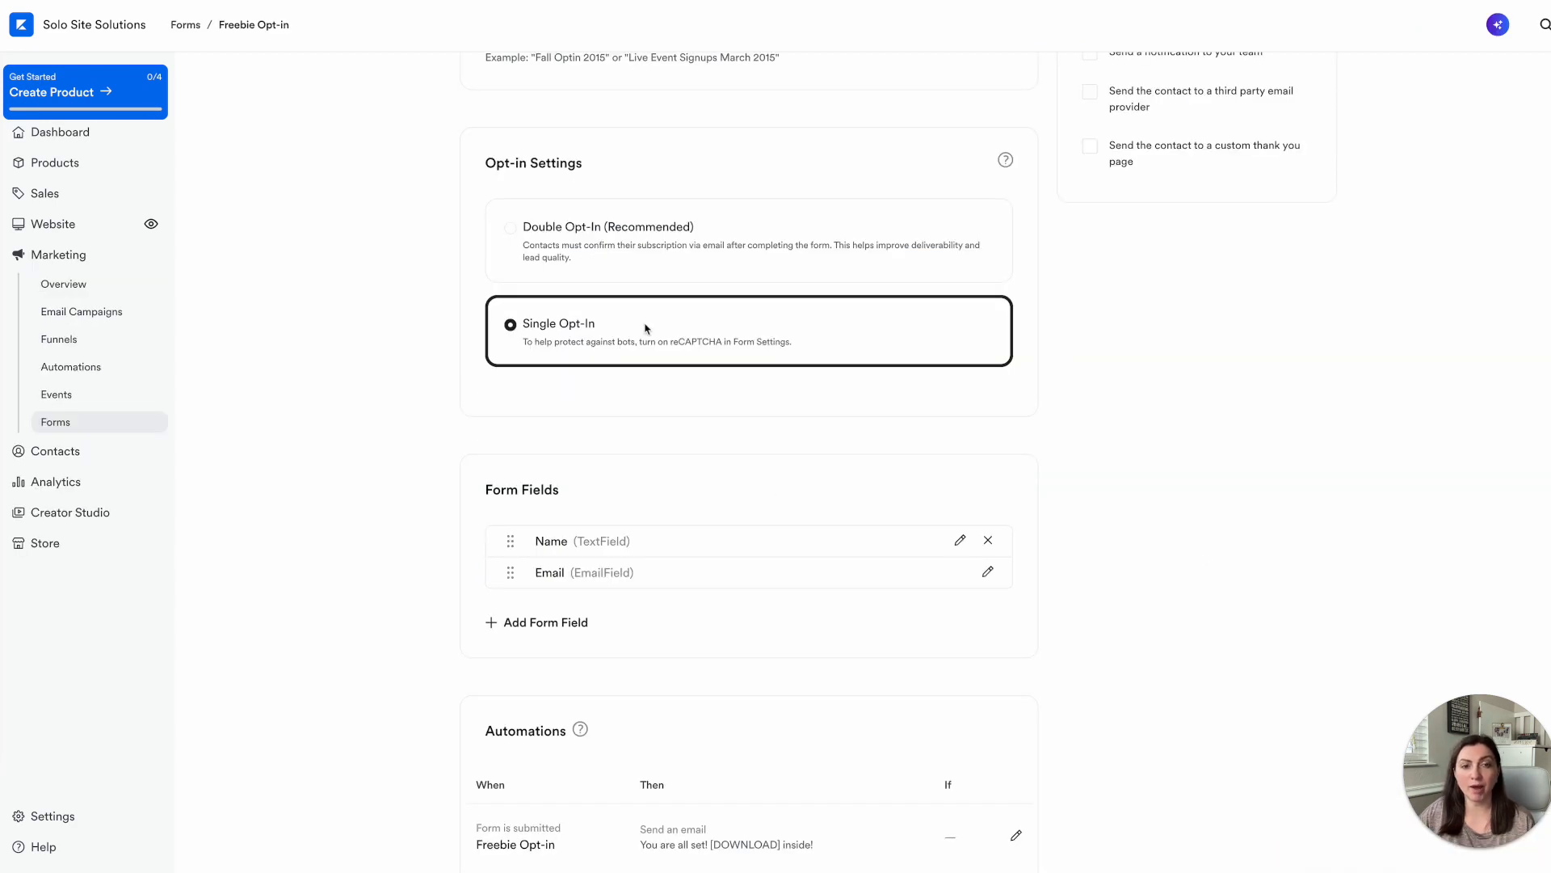
scroll(780, 485, down, 1)
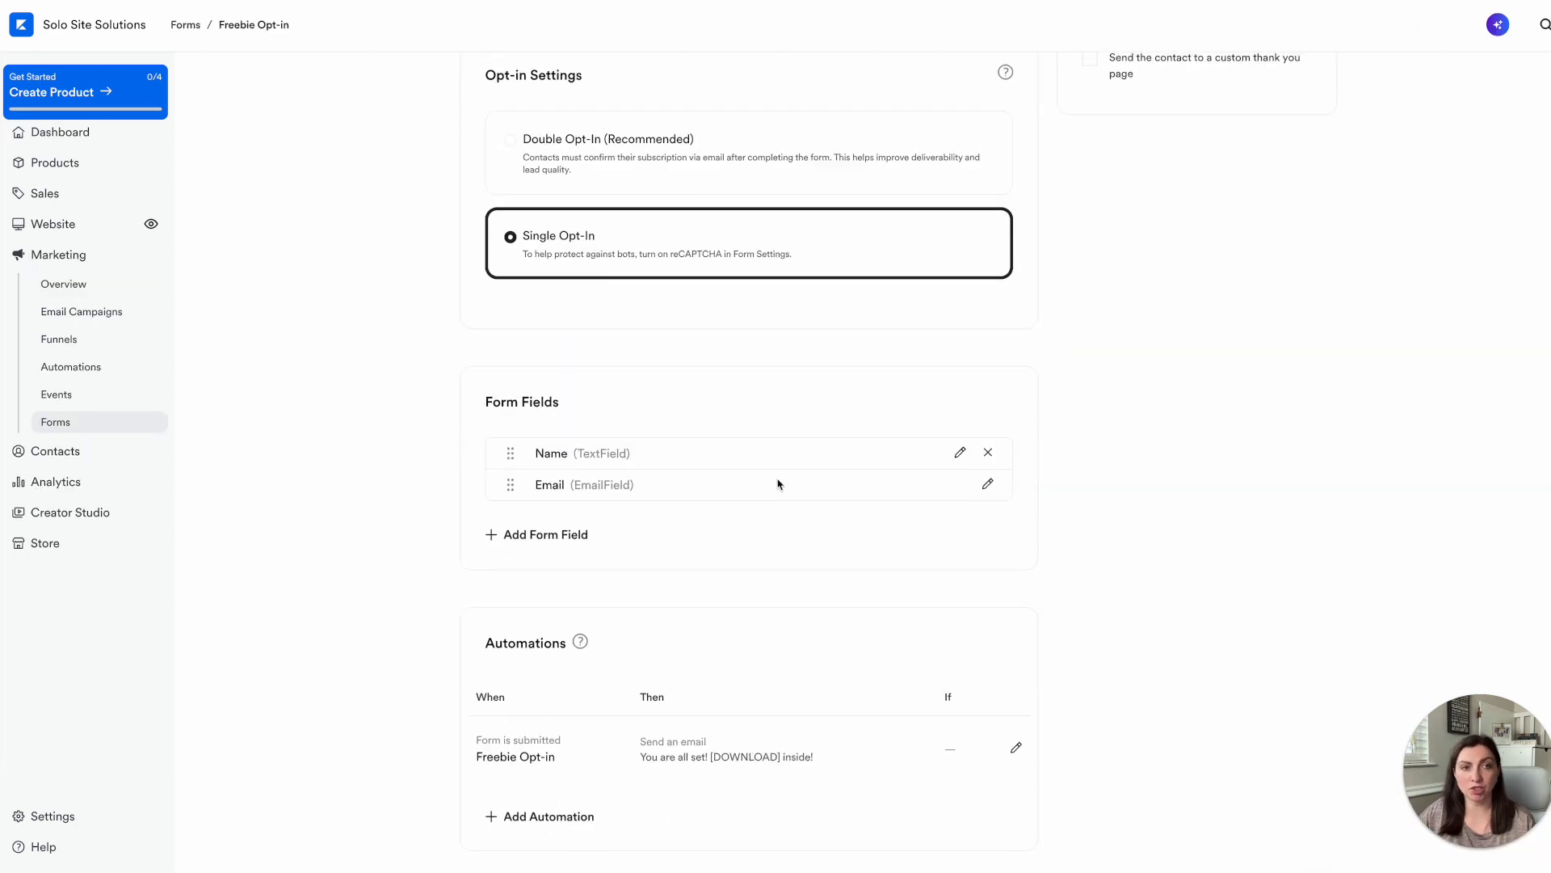
scroll(815, 496, up, 3)
scroll(1002, 556, down, 4)
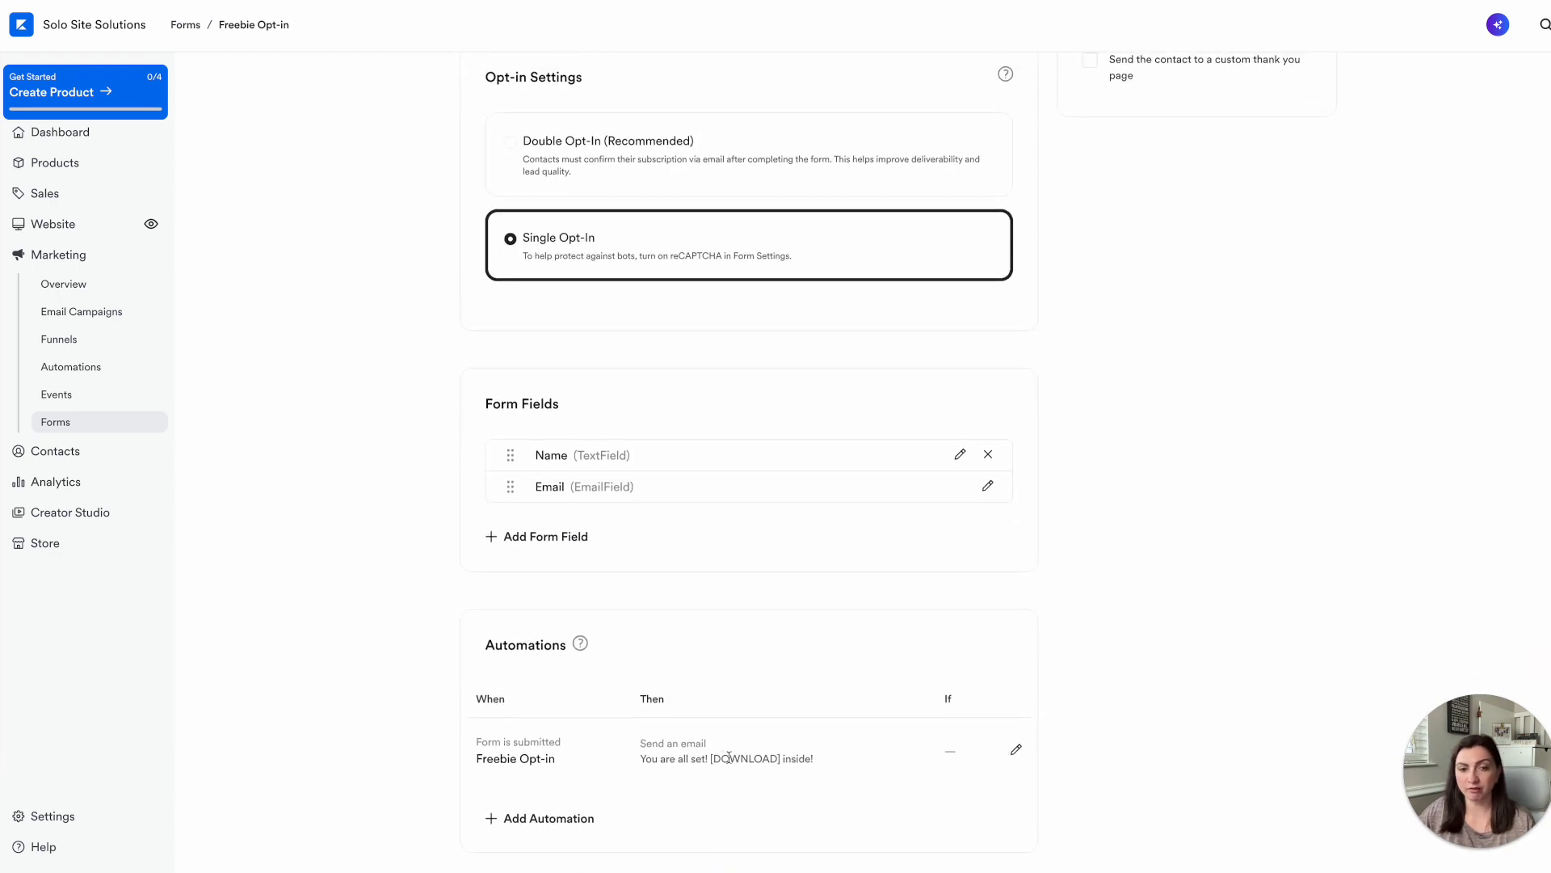
click(1016, 750)
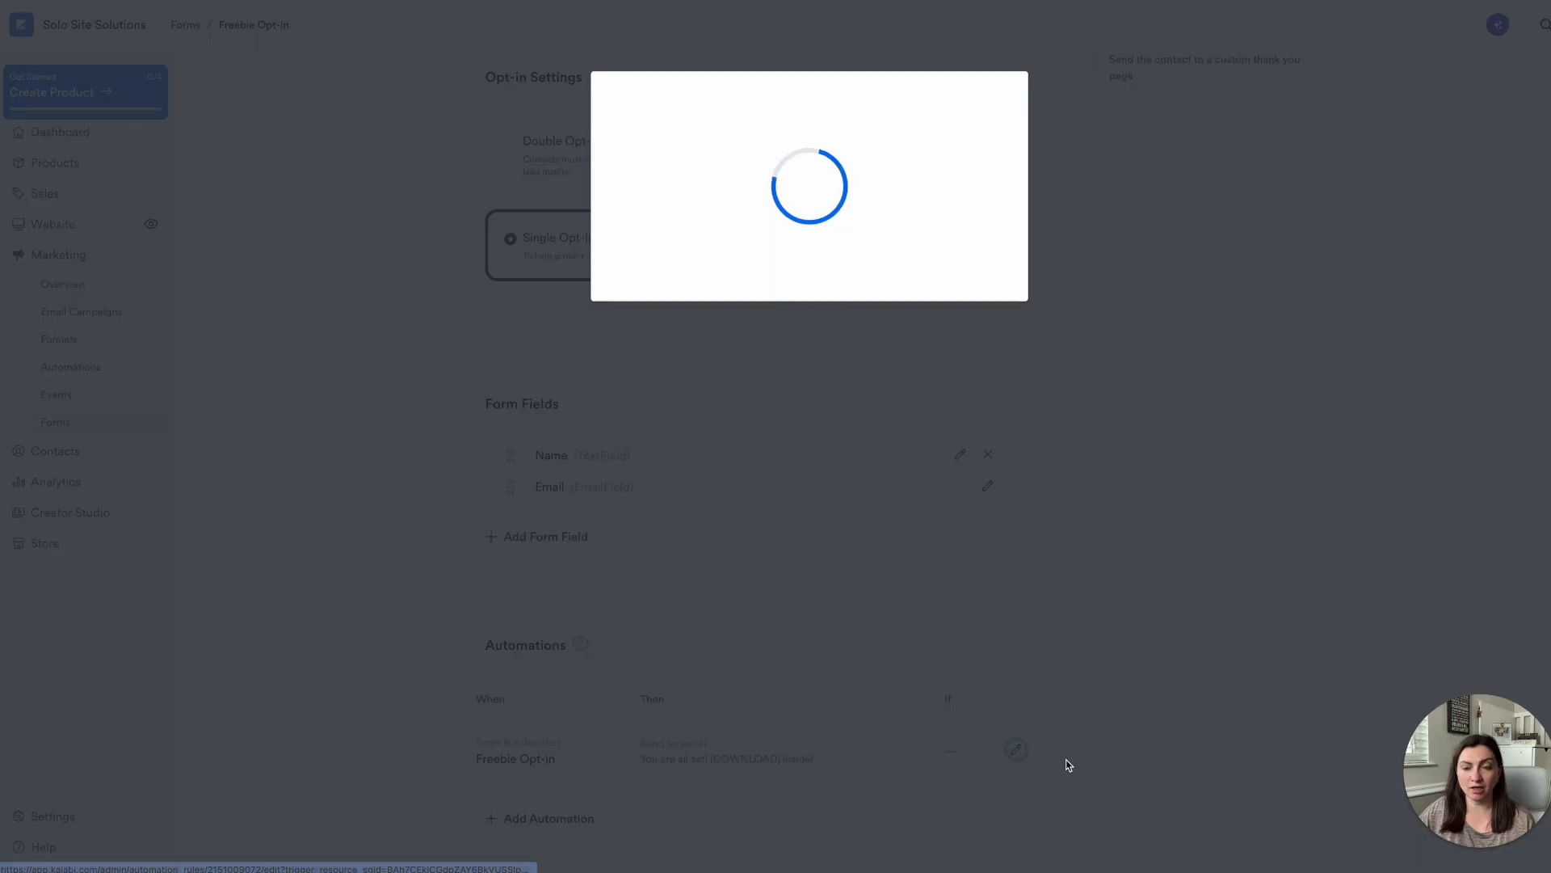
scroll(727, 462, down, 3)
drag(710, 472, 620, 475)
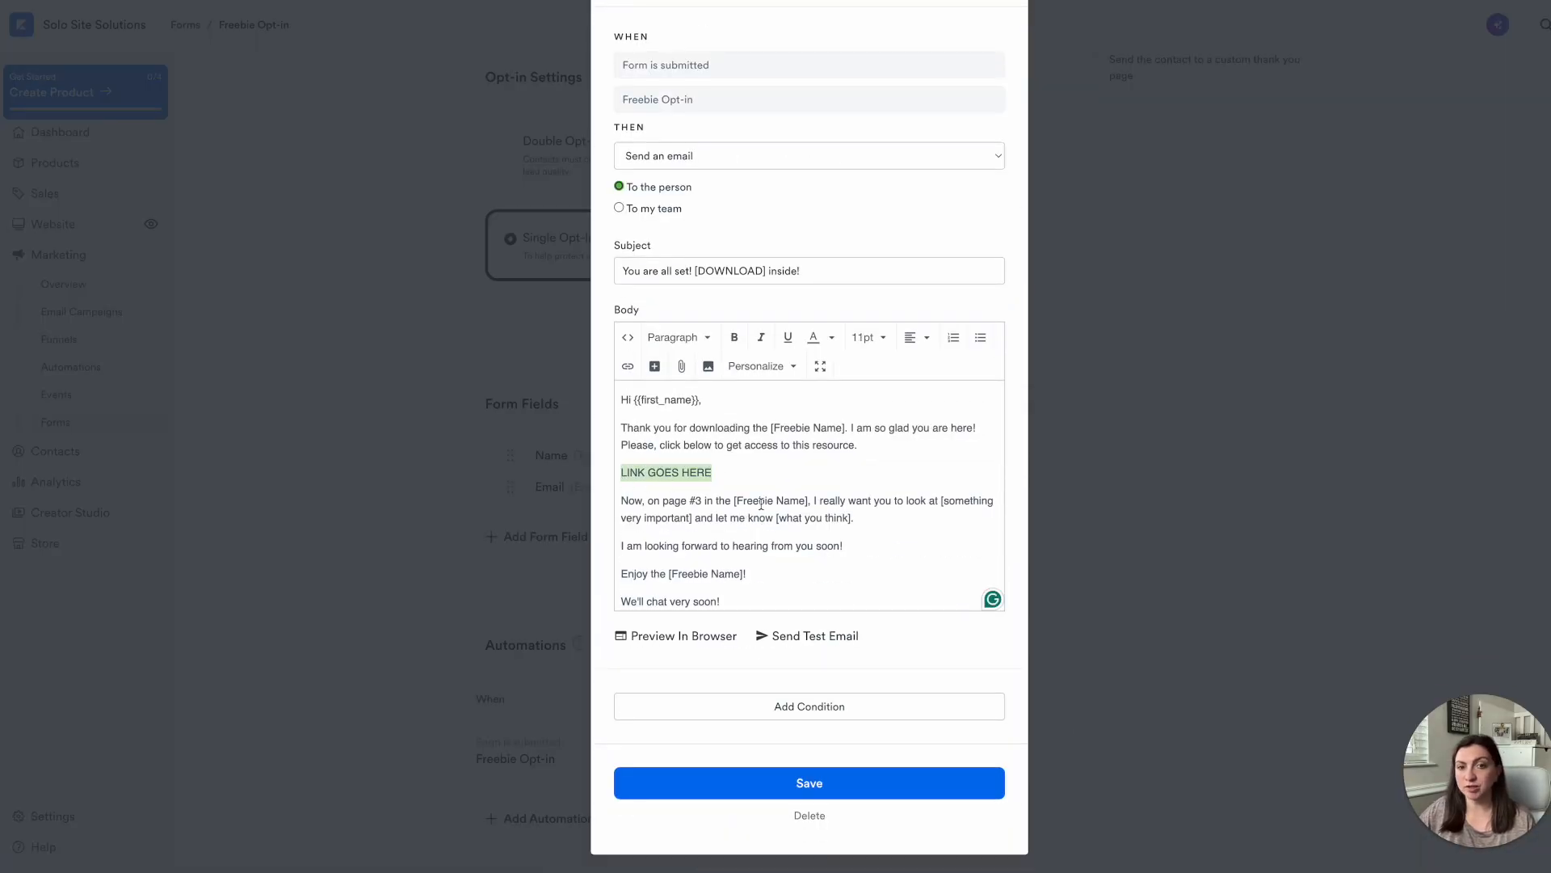
key(ctrl+k)
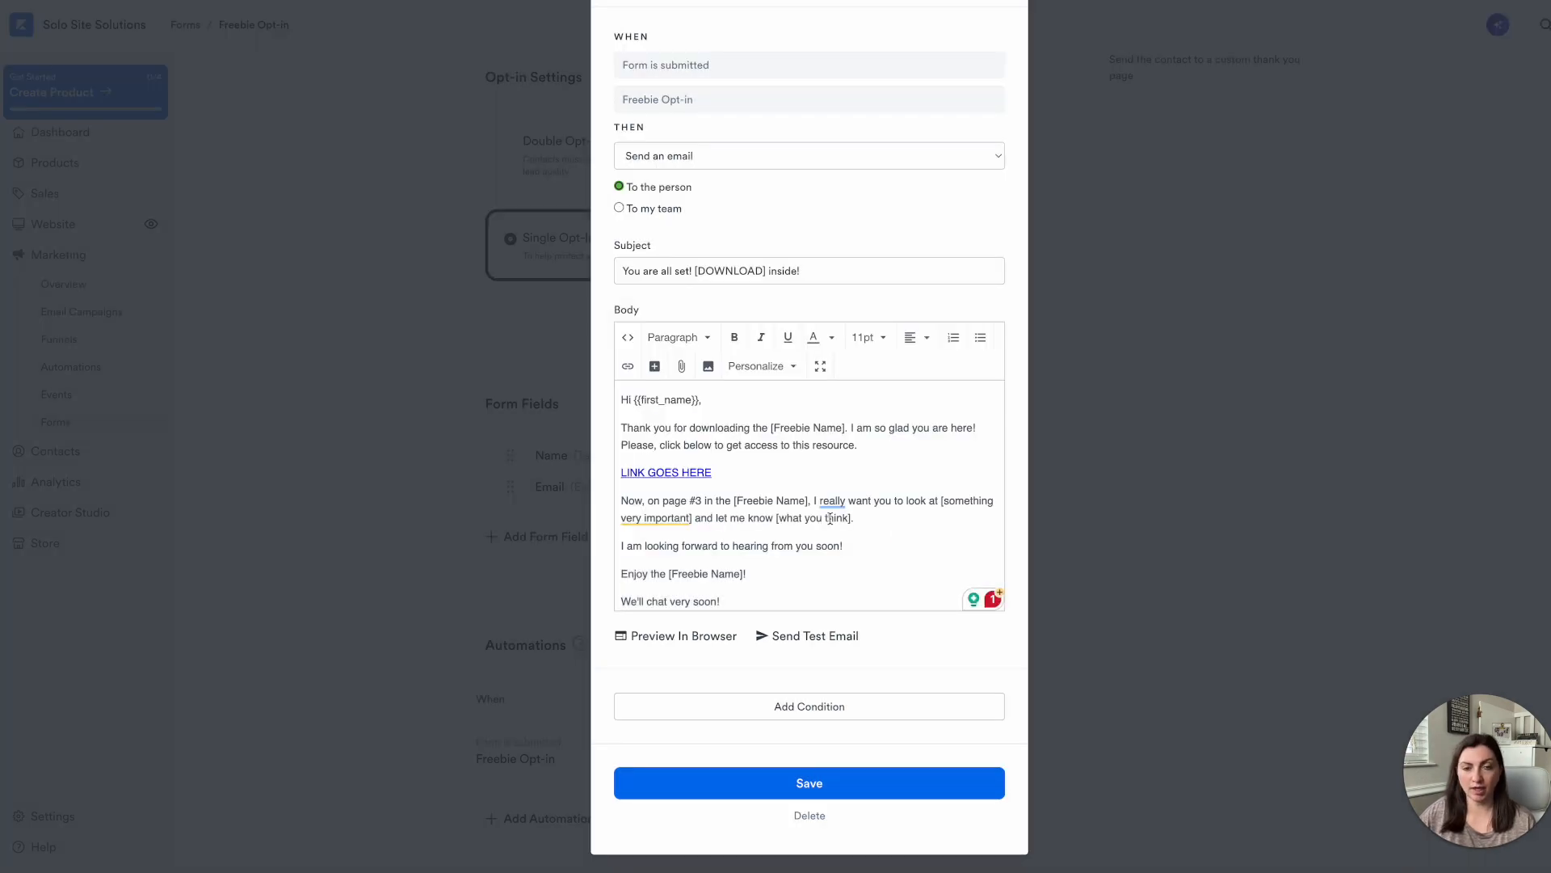
scroll(830, 518, down, 1)
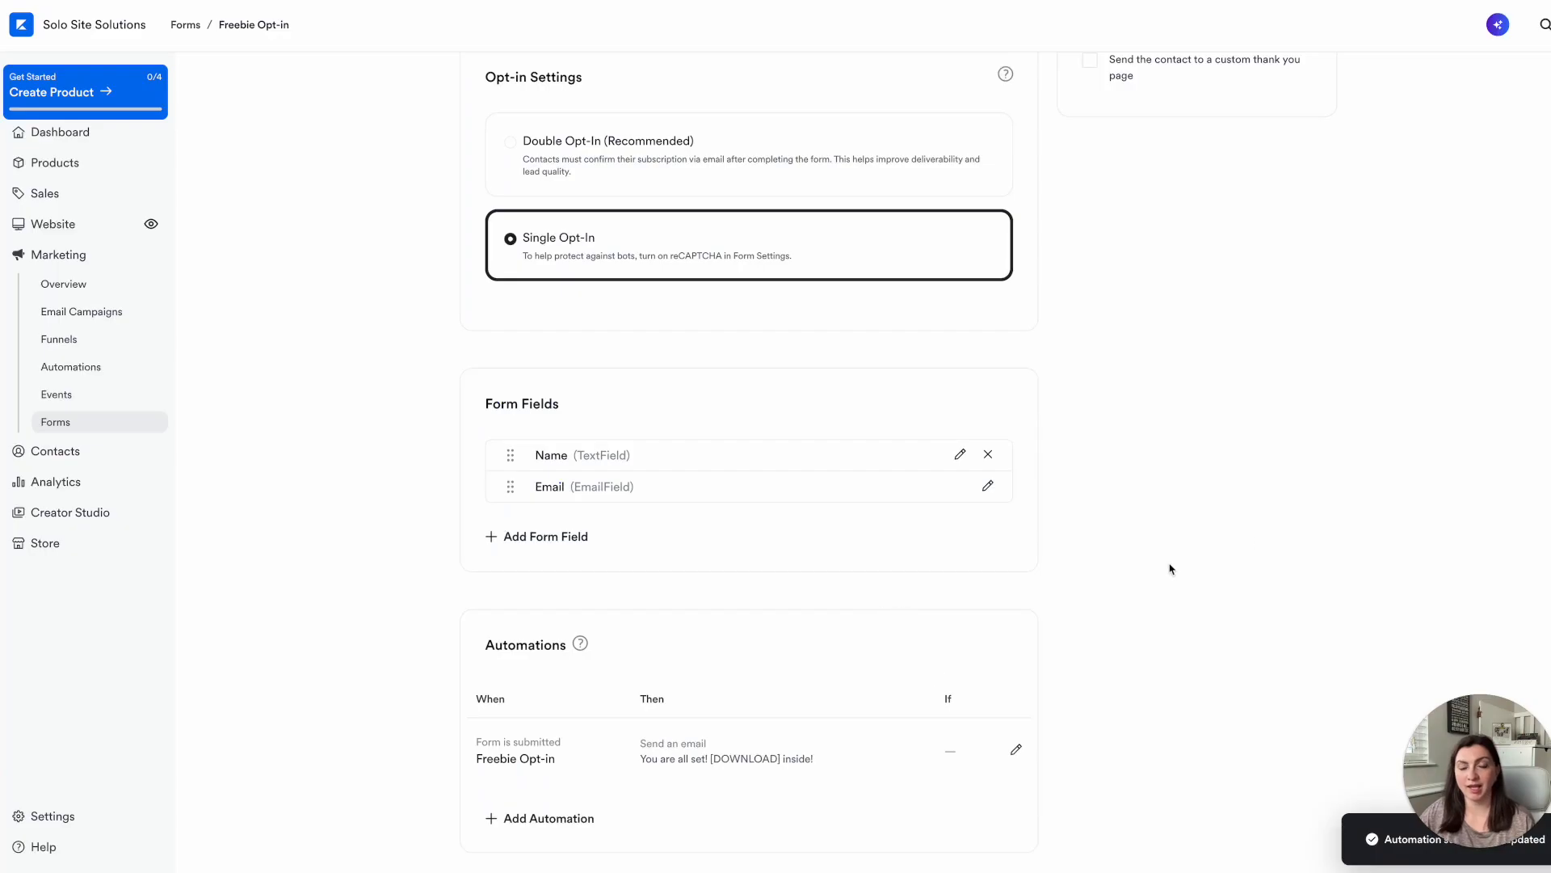
Step: Set the Freebie Opt-in form to send contacts to a custom thank-you page after submission, choosing Thank you Opt-in Page
scroll(1249, 533, up, 4)
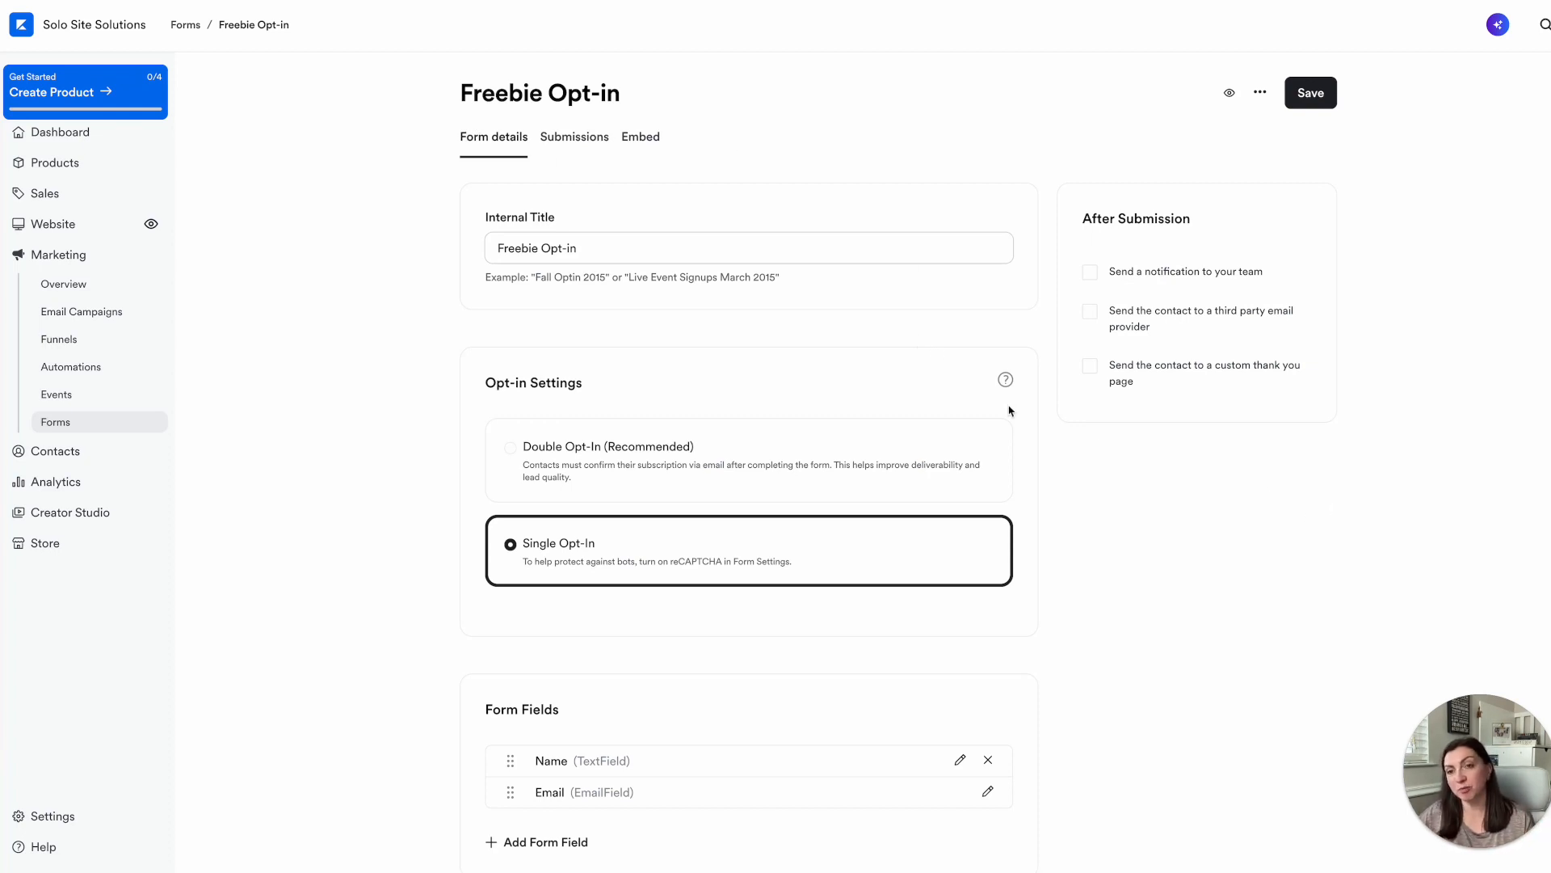
click(1091, 368)
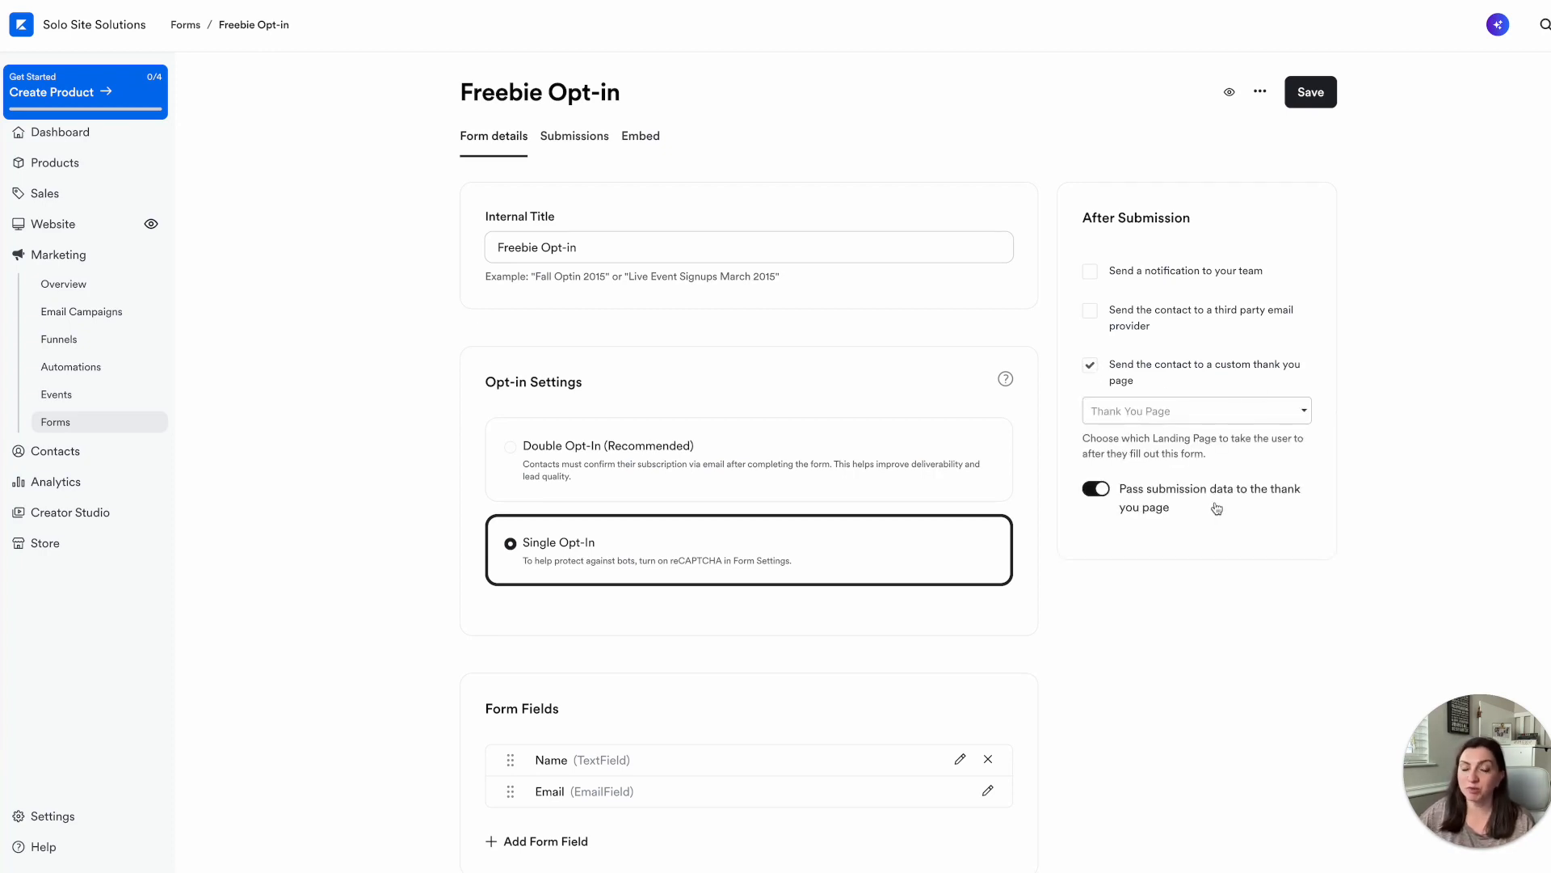
click(1227, 410)
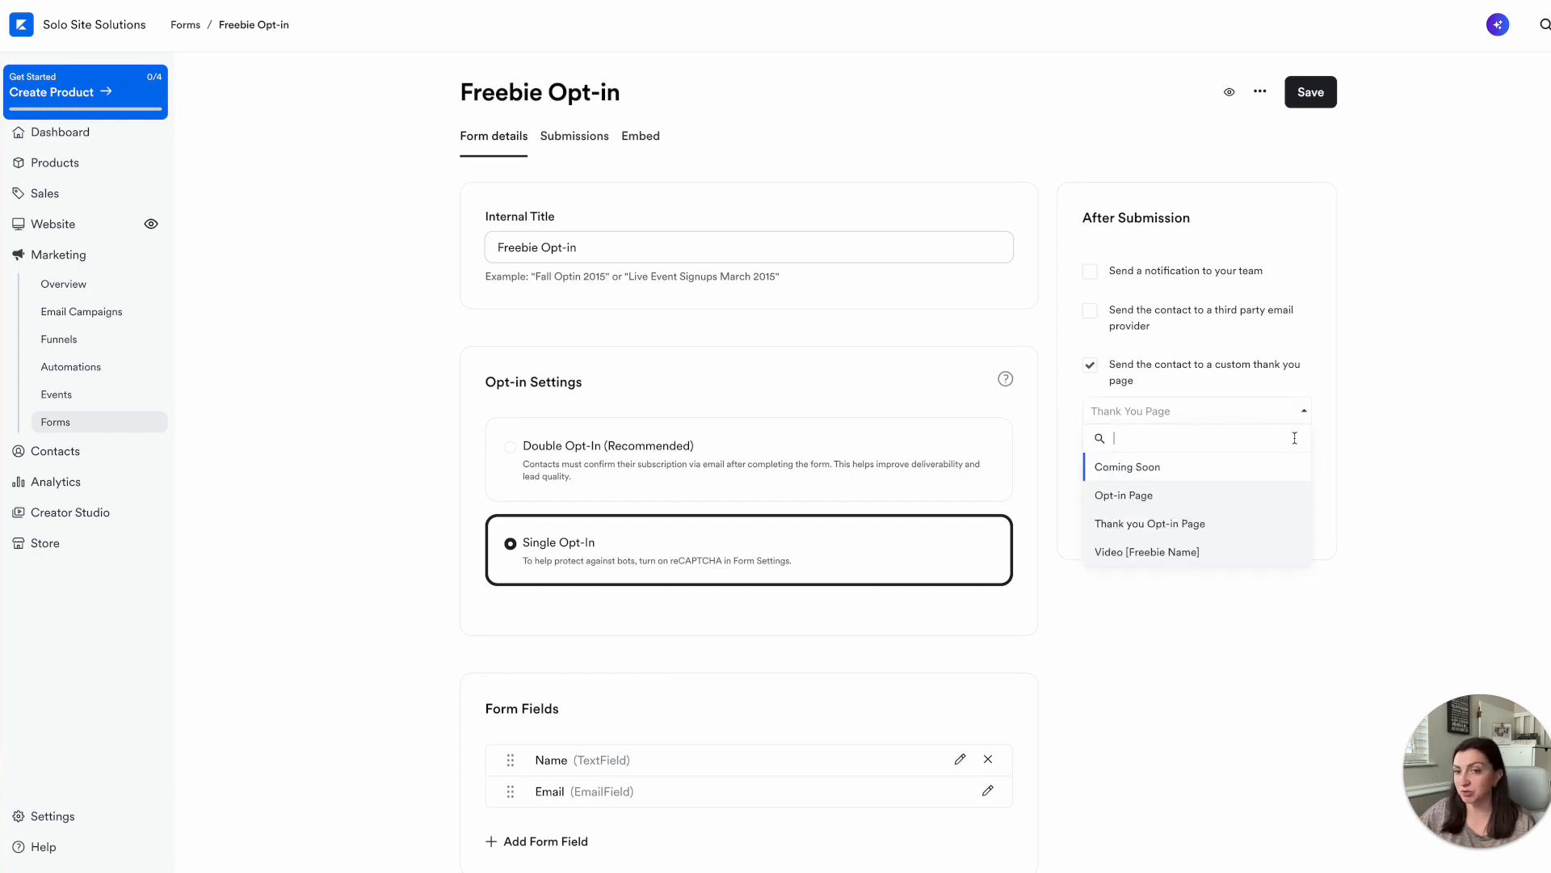
click(1225, 526)
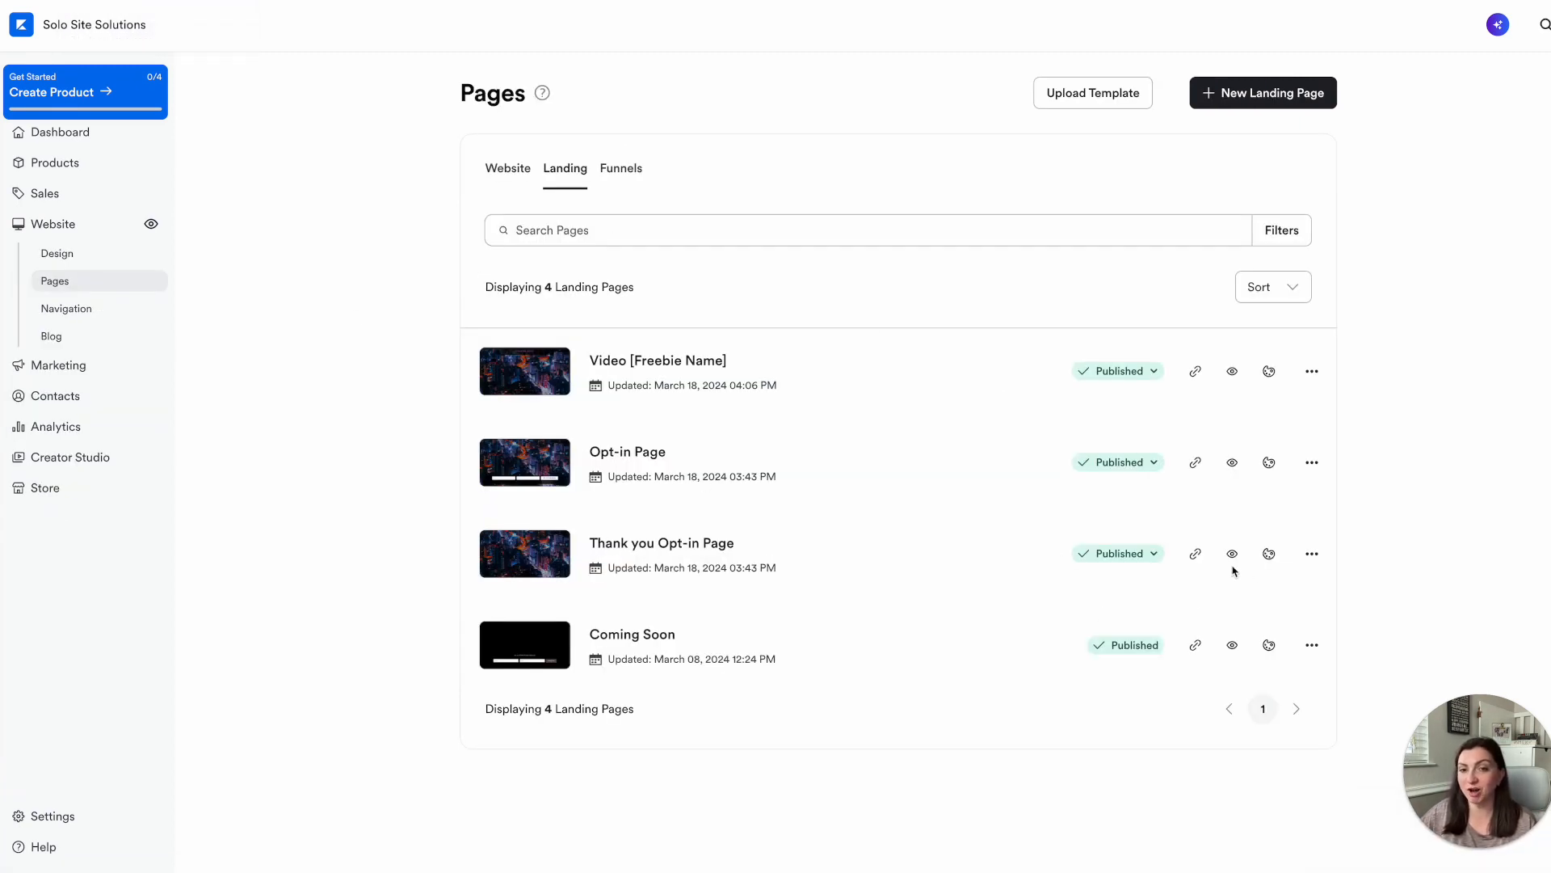
Step: Copy the Opt-in Page's URL, open the live page and fill in its form with a test first name and e-mail address
click(1195, 462)
click(521, 608)
text(Nadiia)
key(Tab)
text(solo)
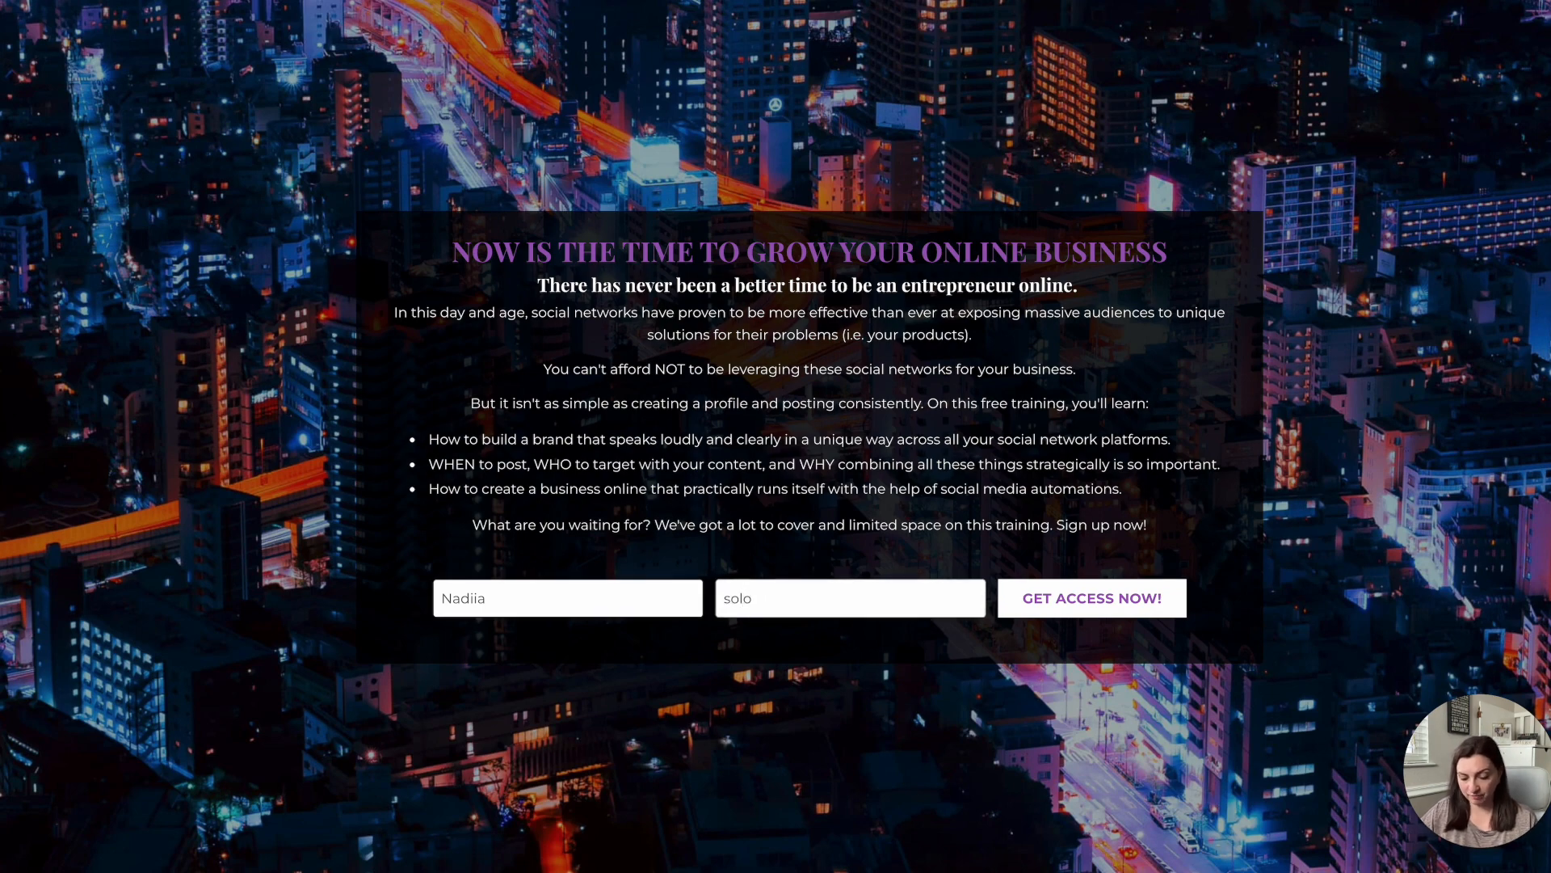